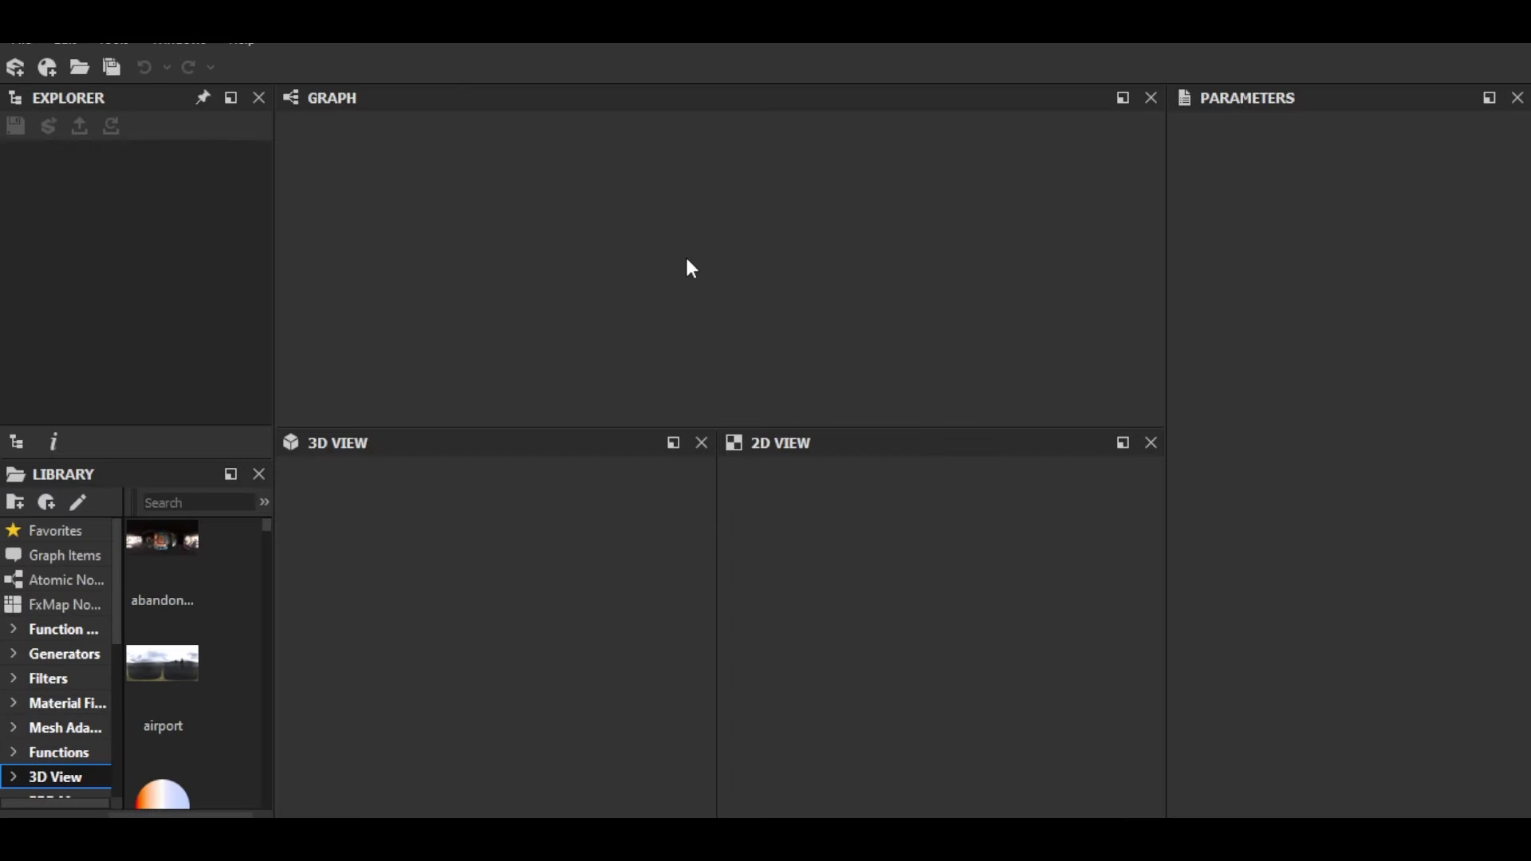
Step: Create a new substance graph named 01 from the PBR (Metallic/Roughness) template
drag(628, 427, 628, 456)
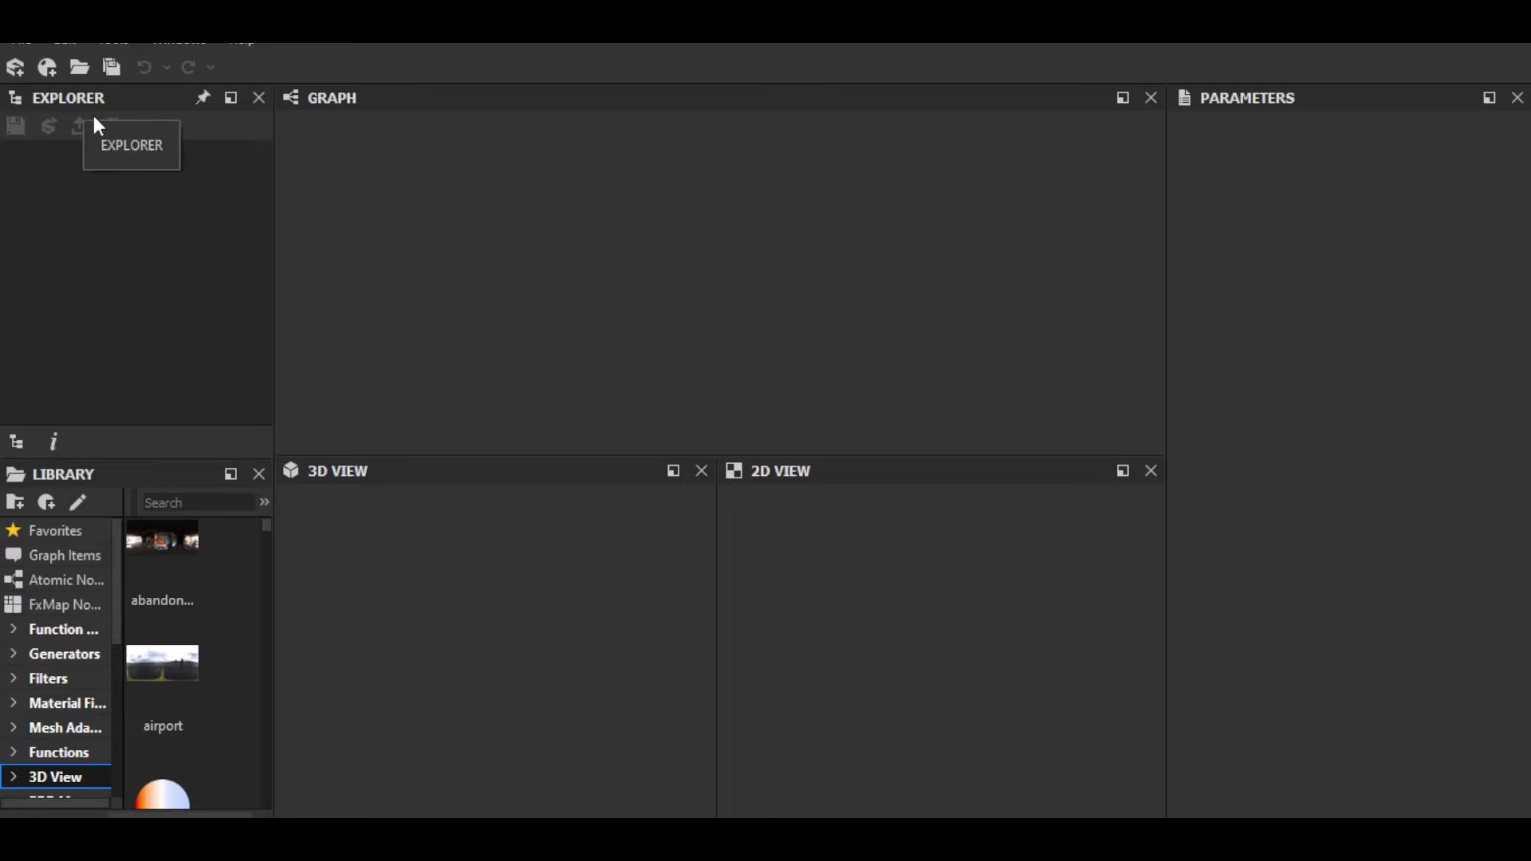
click(22, 40)
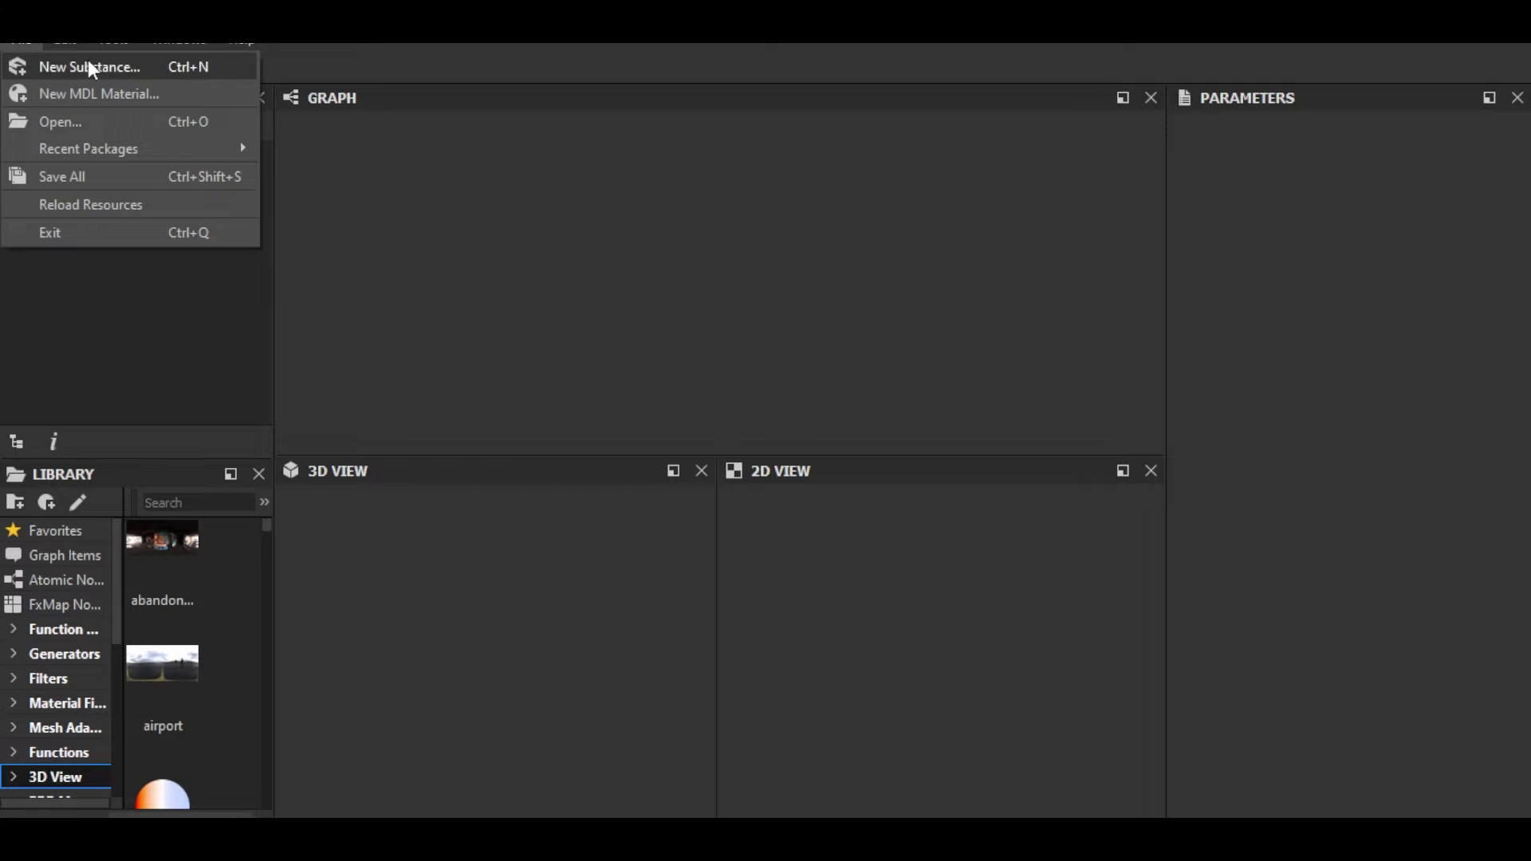
click(106, 69)
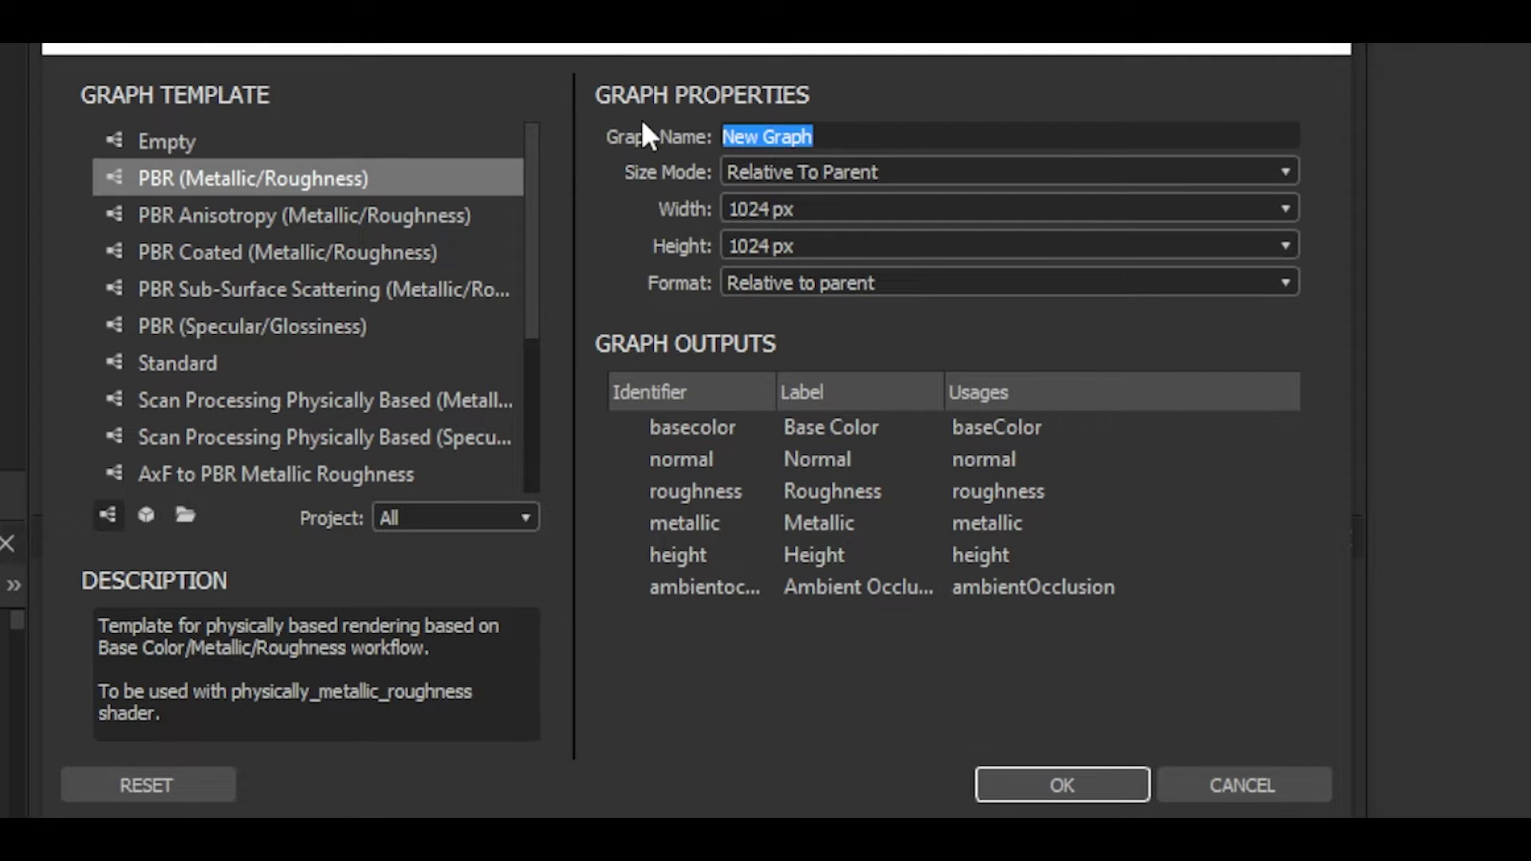
text(01)
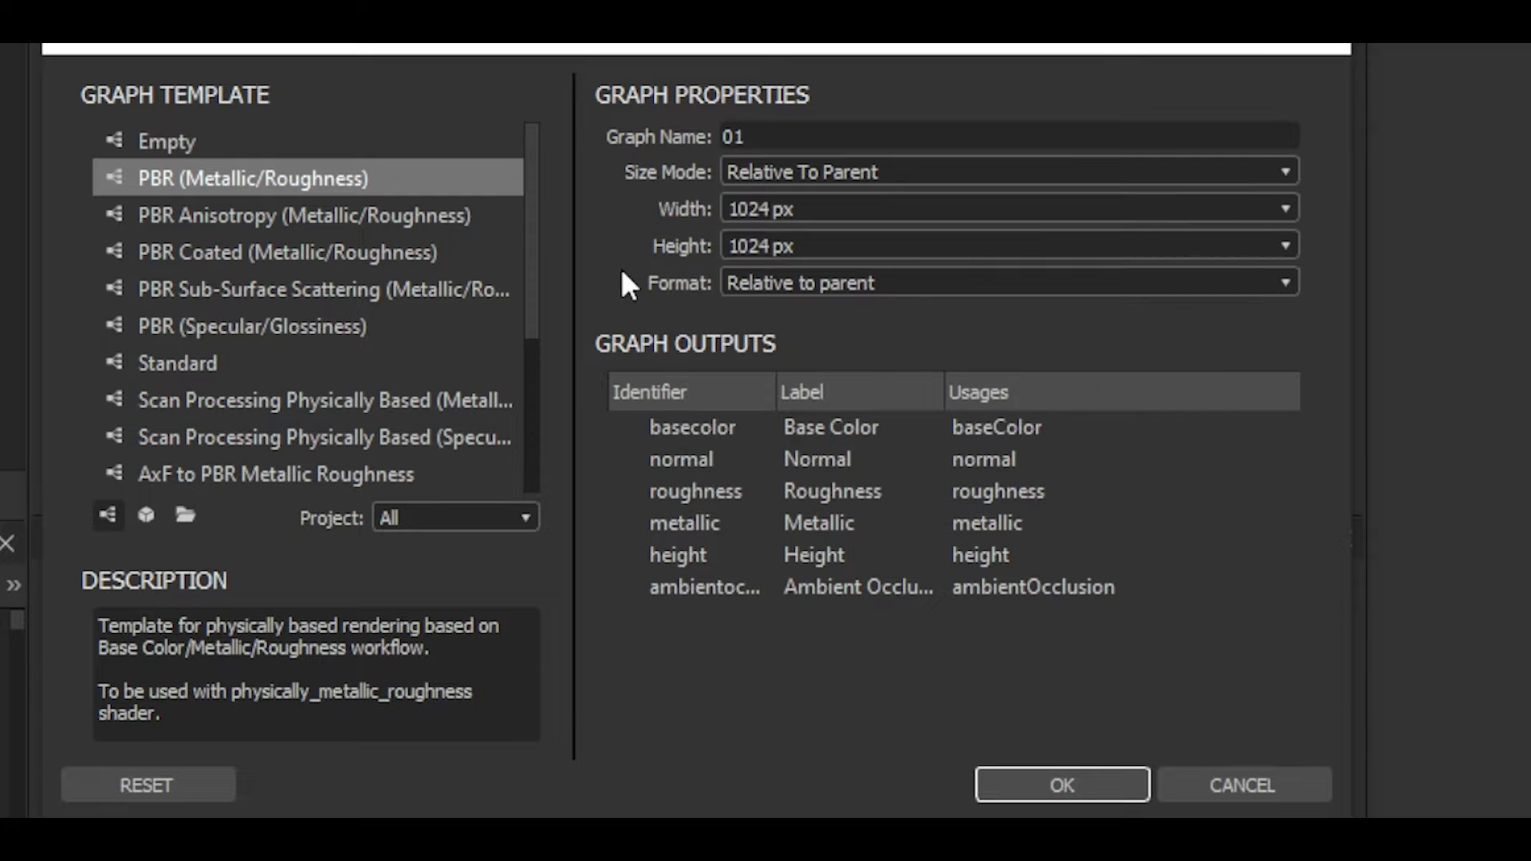
click(1051, 788)
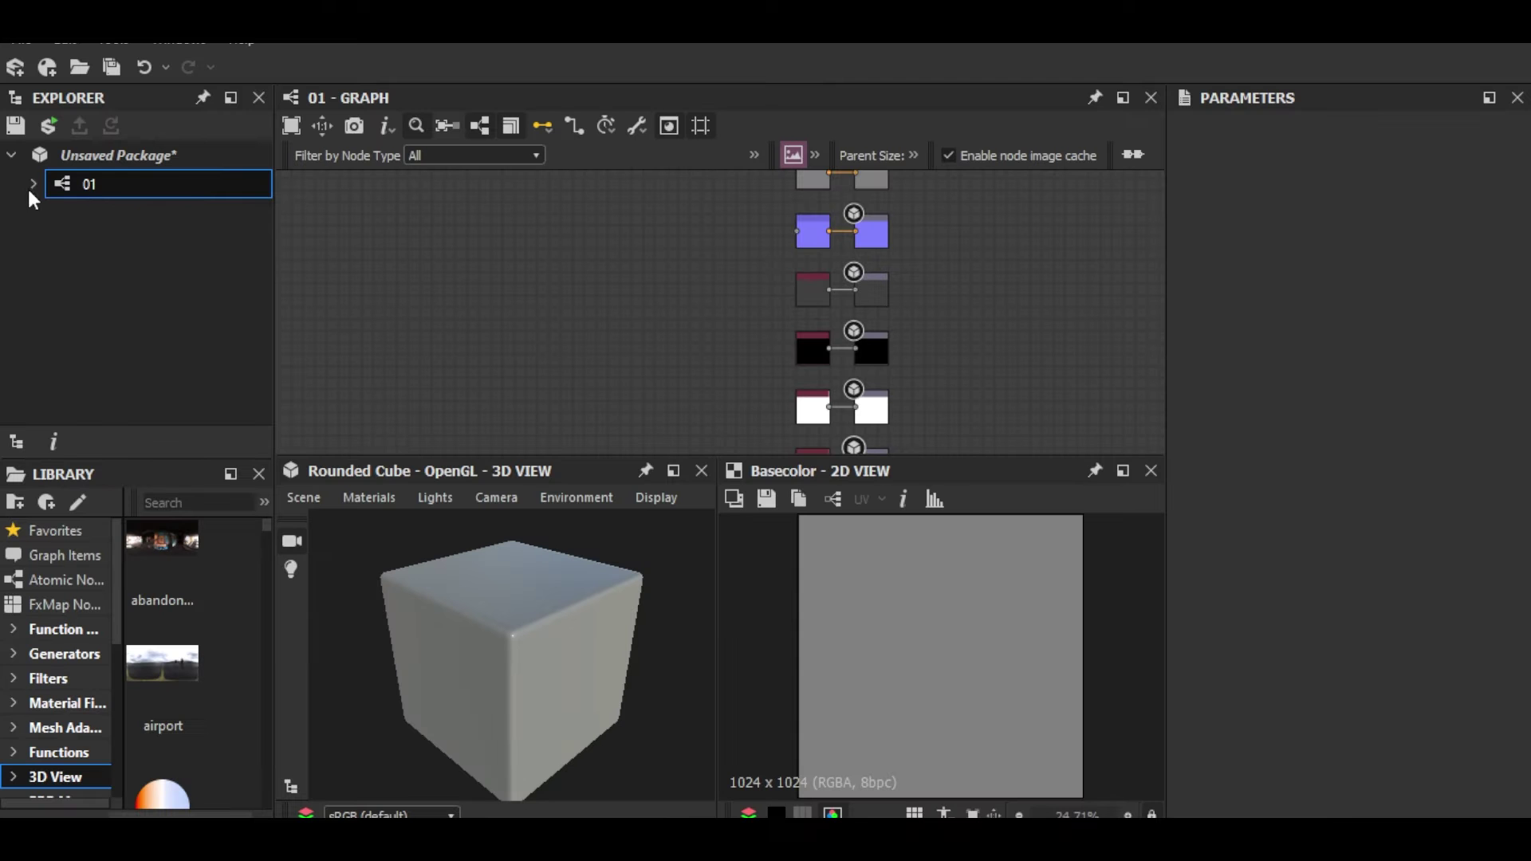
Step: Expand graph 01 in the explorer and review its output maps from basecolor to ambientocclusion
click(141, 215)
shift+click(137, 361)
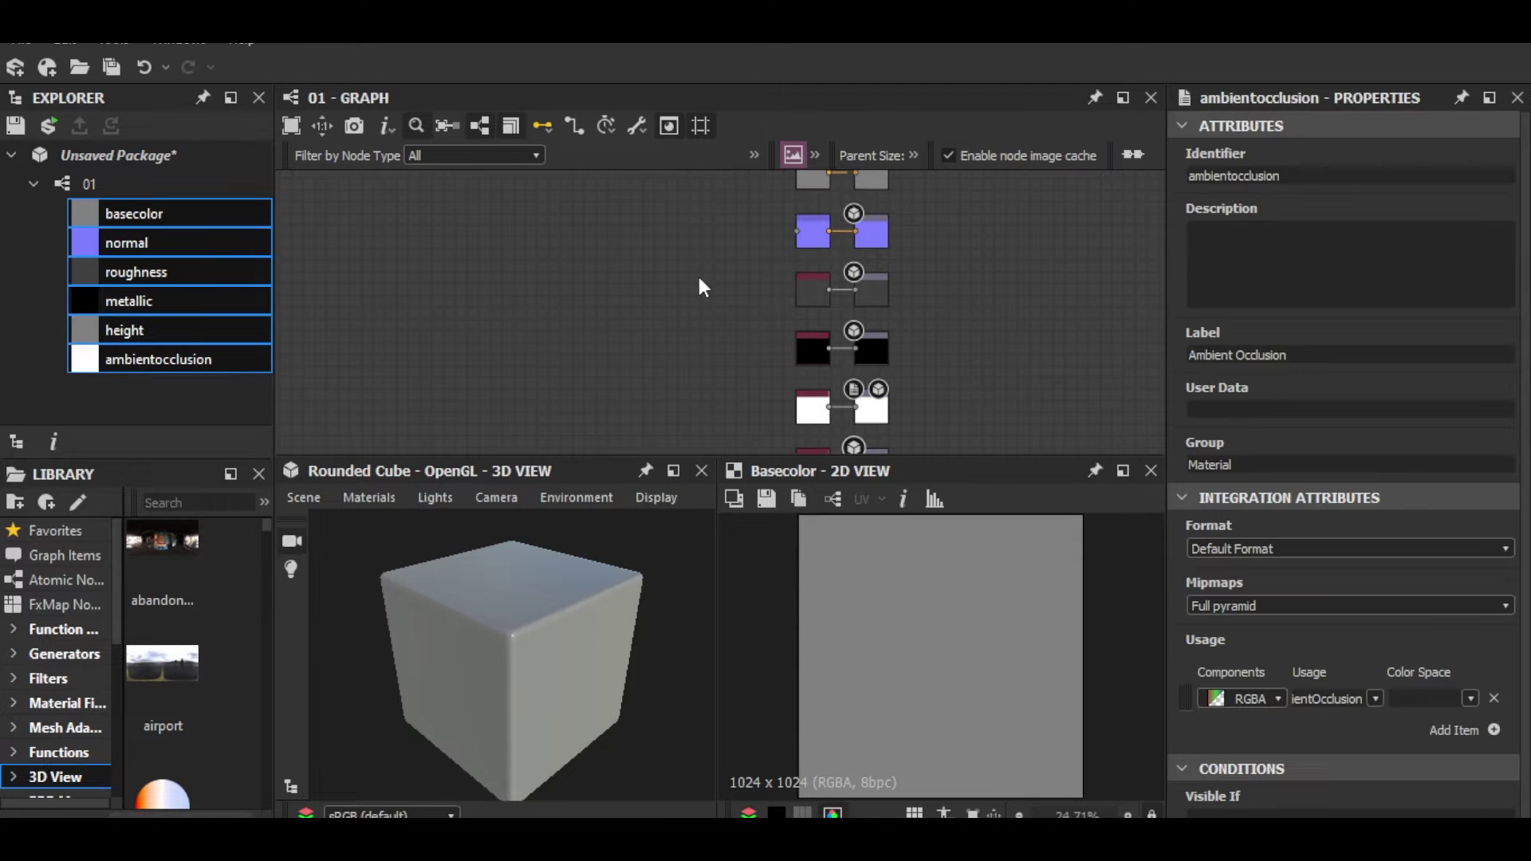
click(177, 300)
shift+click(185, 209)
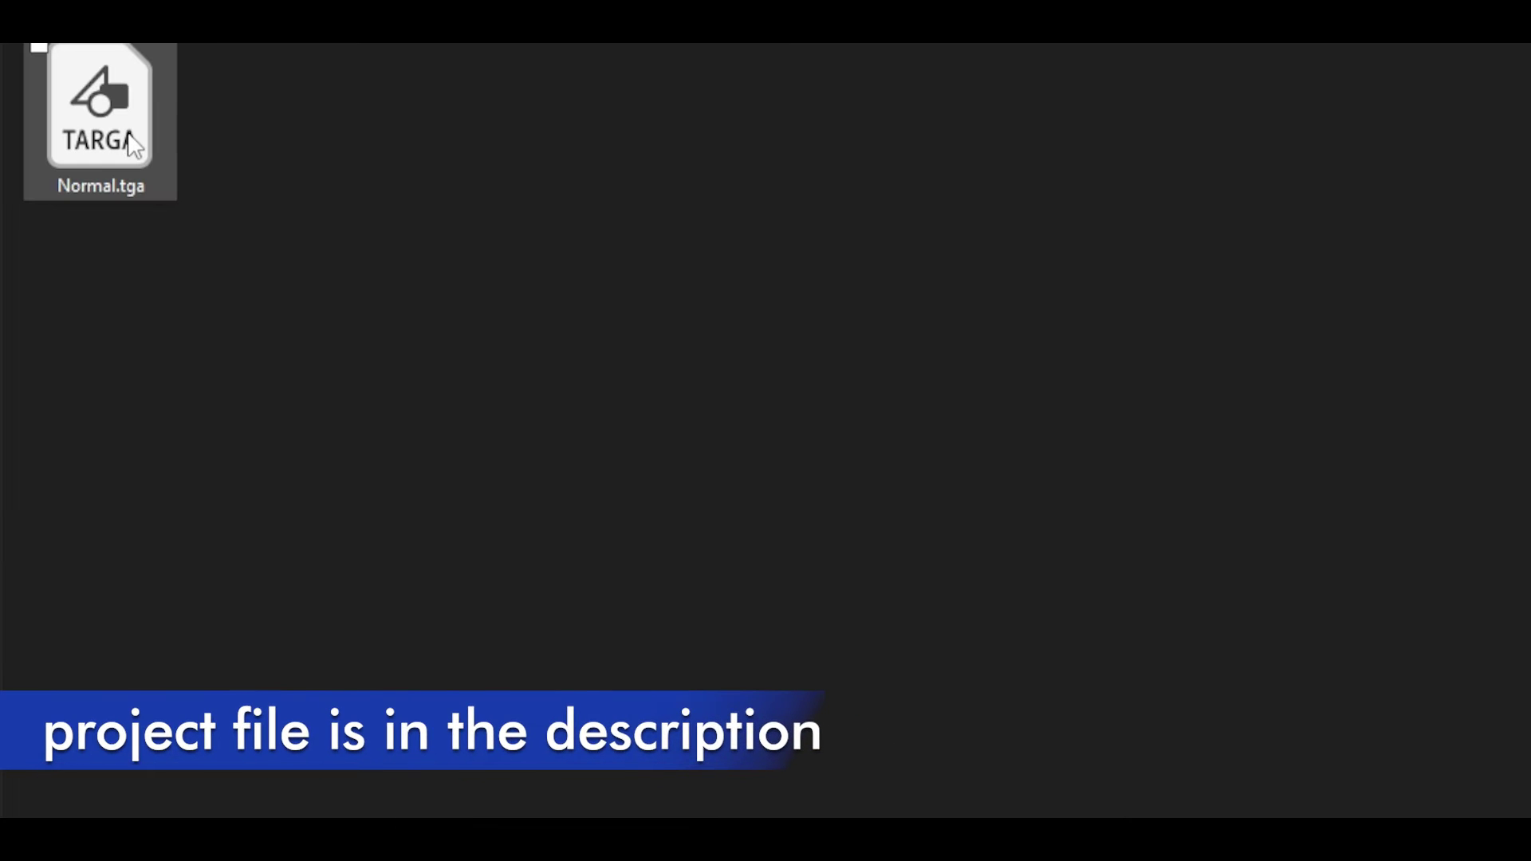
Step: Bring Normal.tga from the file folder into graph 01 as an imported resource
drag(121, 136, 567, 290)
key(alt+Tab)
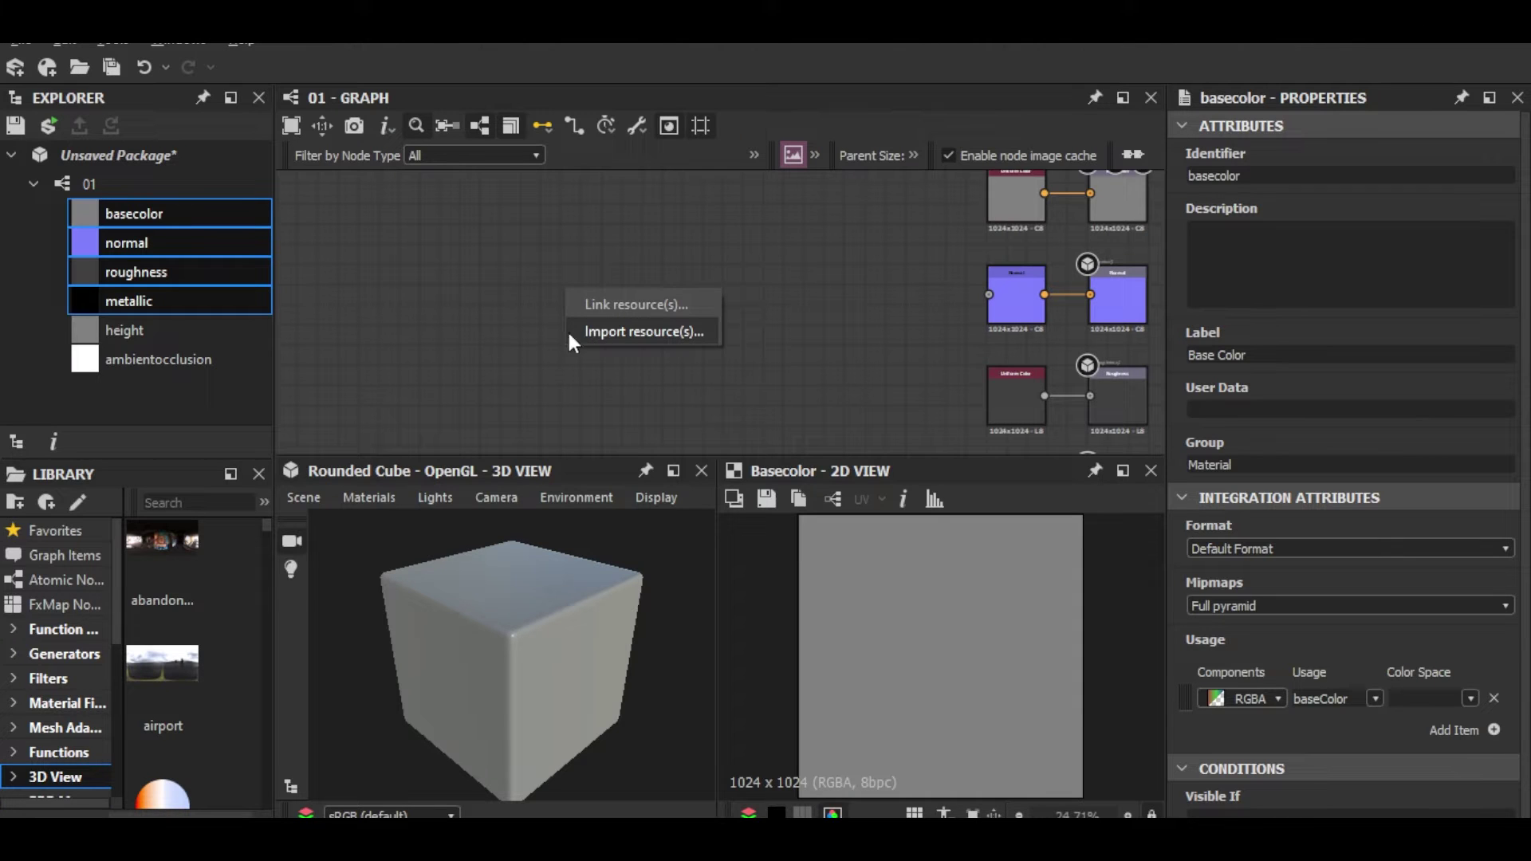
click(619, 331)
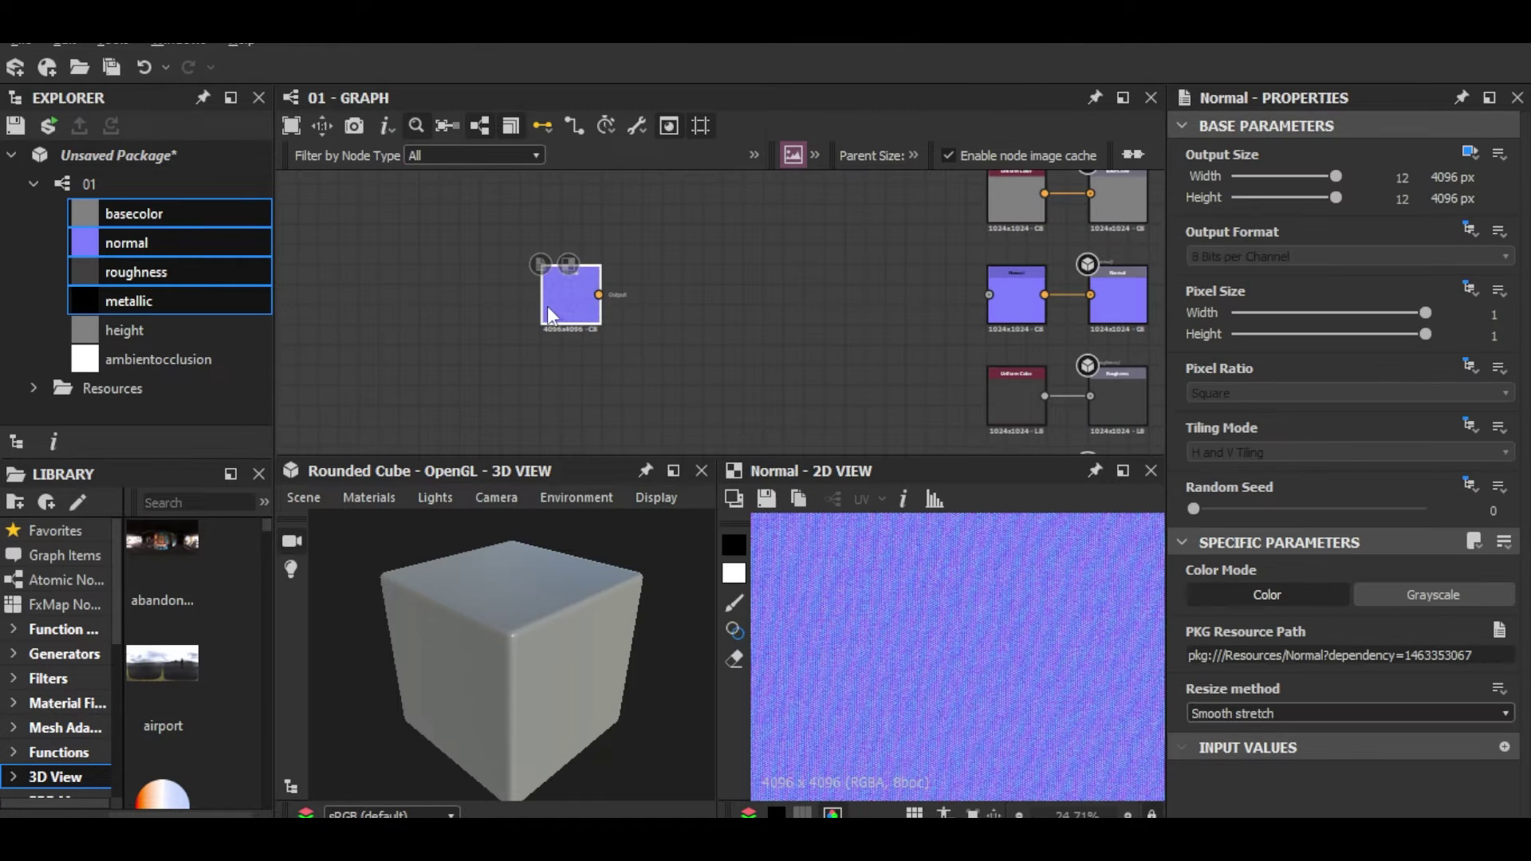
Step: Space the template's Normal node away from the Normal output and place the imported bitmap just before it
scroll(653, 331, up, 1)
middle_drag(654, 331, 496, 326)
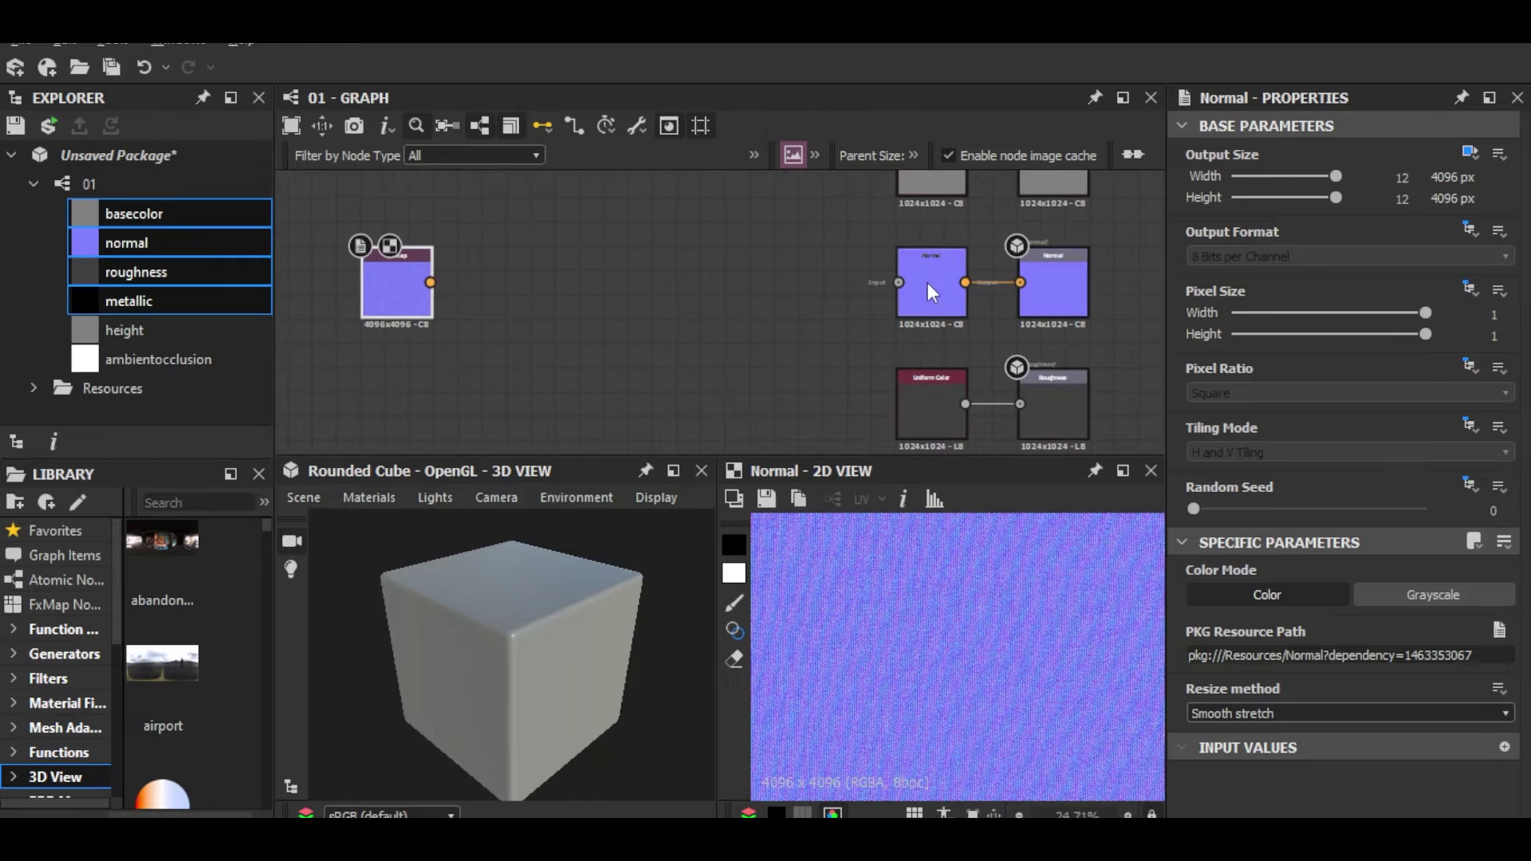
drag(928, 287, 781, 286)
click(398, 294)
drag(403, 291, 622, 288)
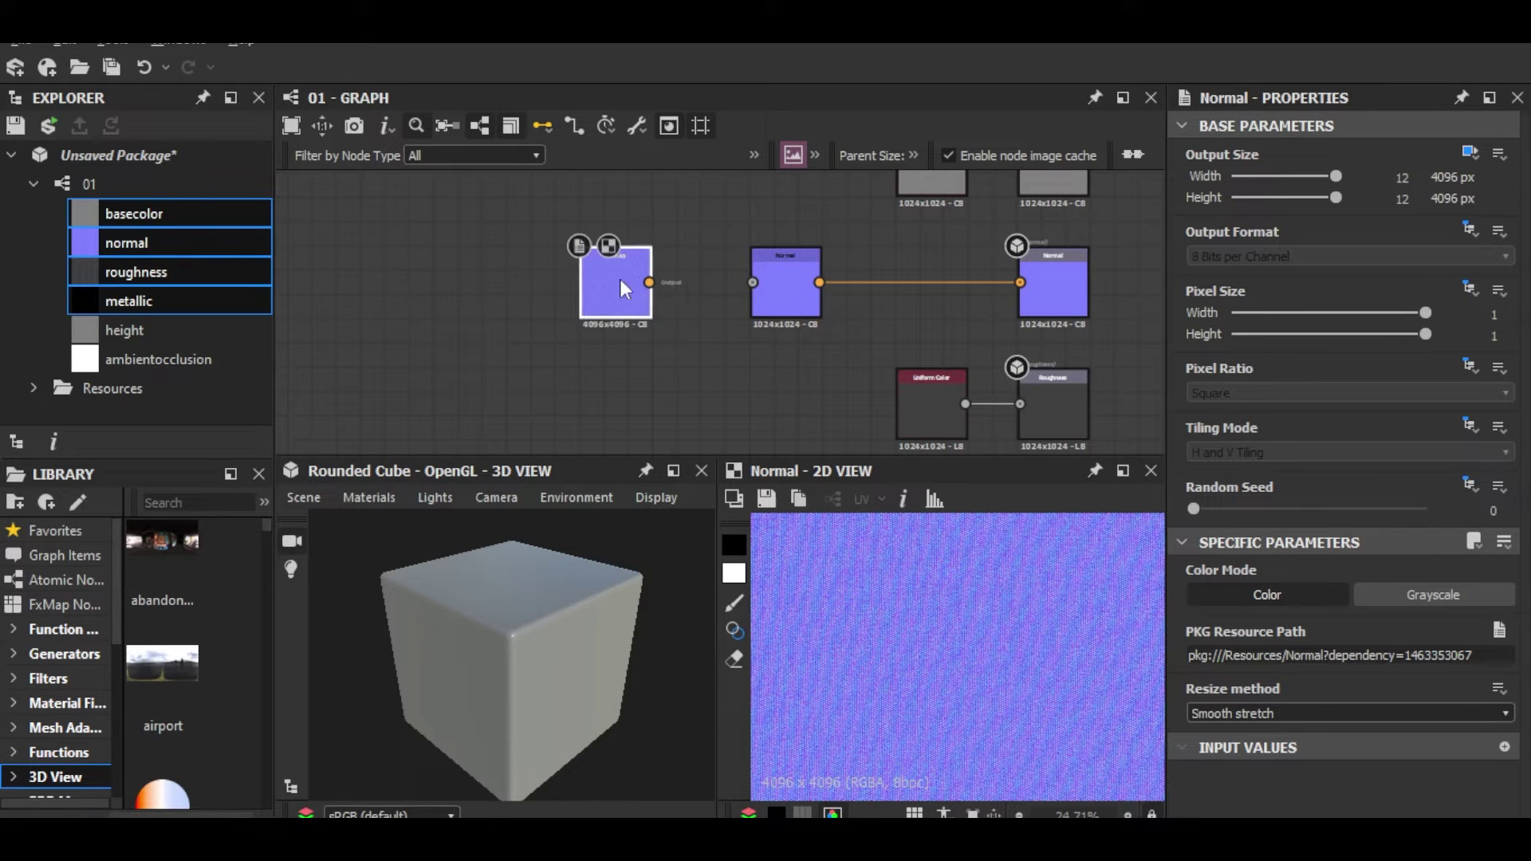
middle_drag(680, 307, 636, 325)
scroll(635, 314, up, 1)
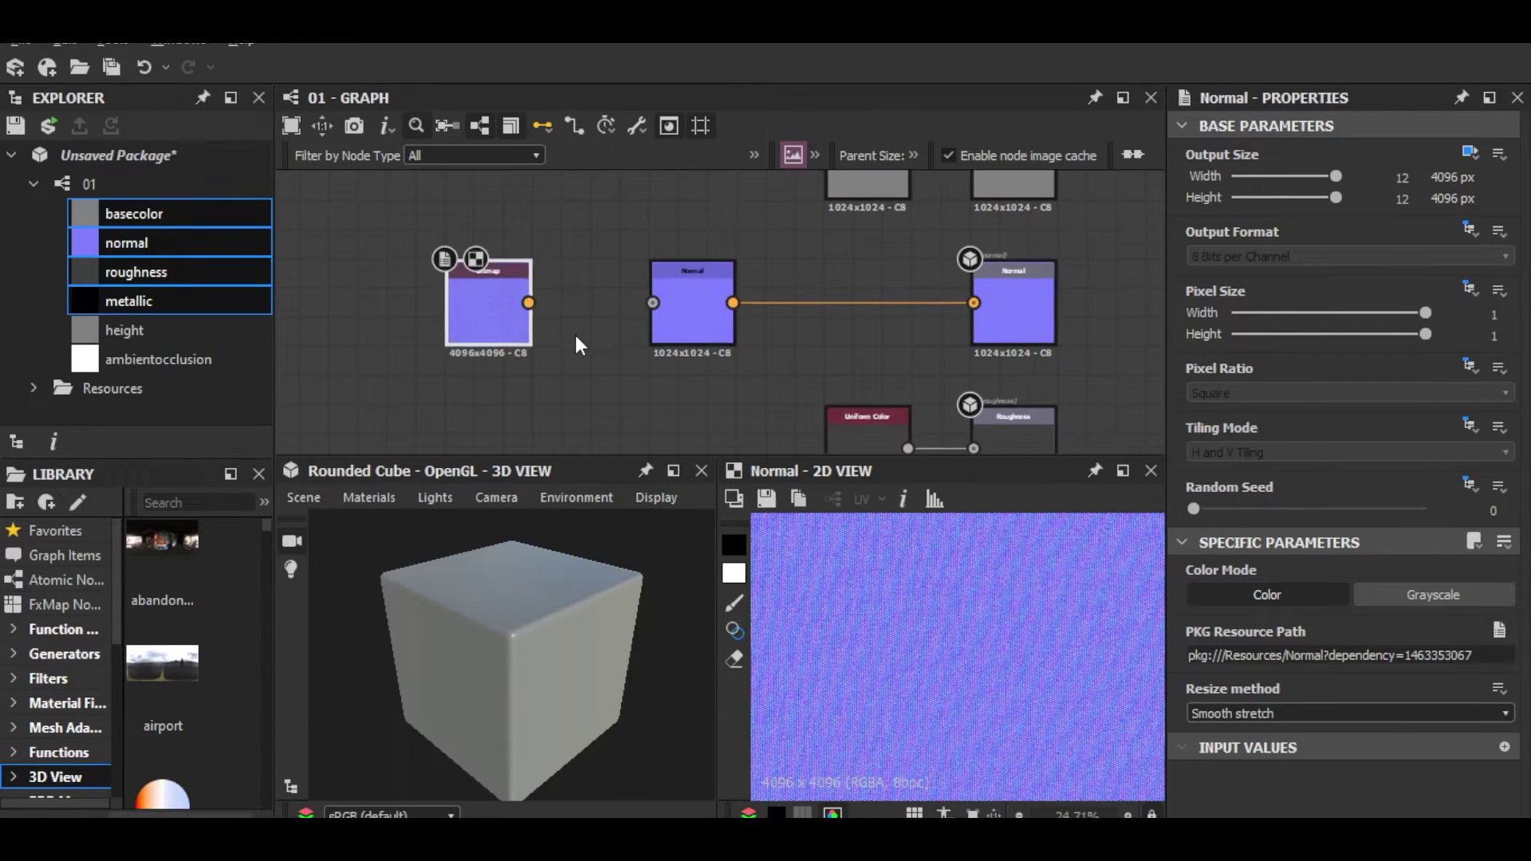
Step: Connect the bitmap directly to the Normal output and delete the template's Normal node between them
drag(529, 303, 973, 304)
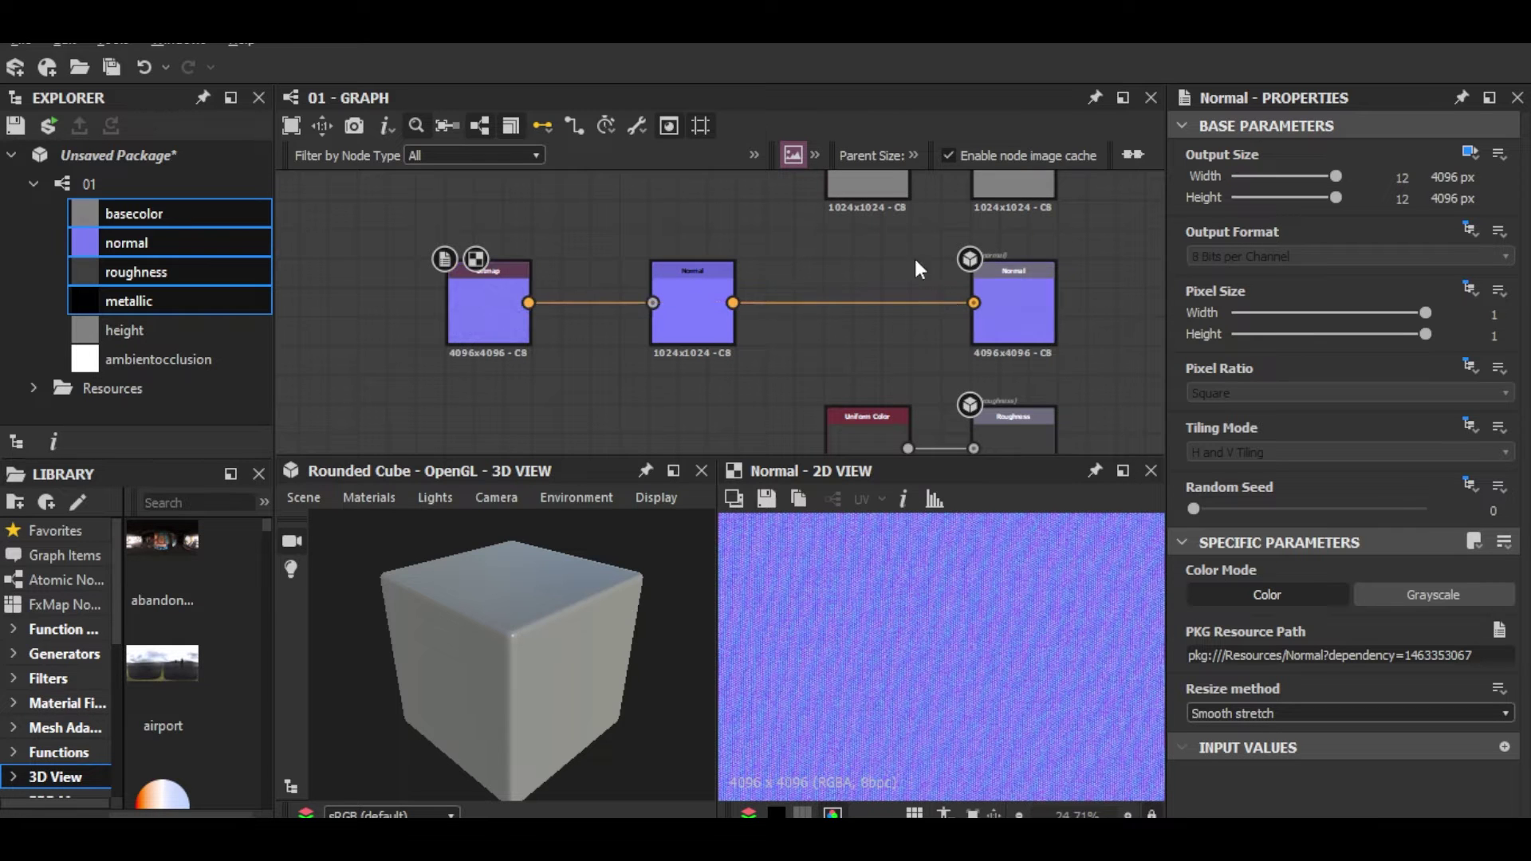
click(687, 292)
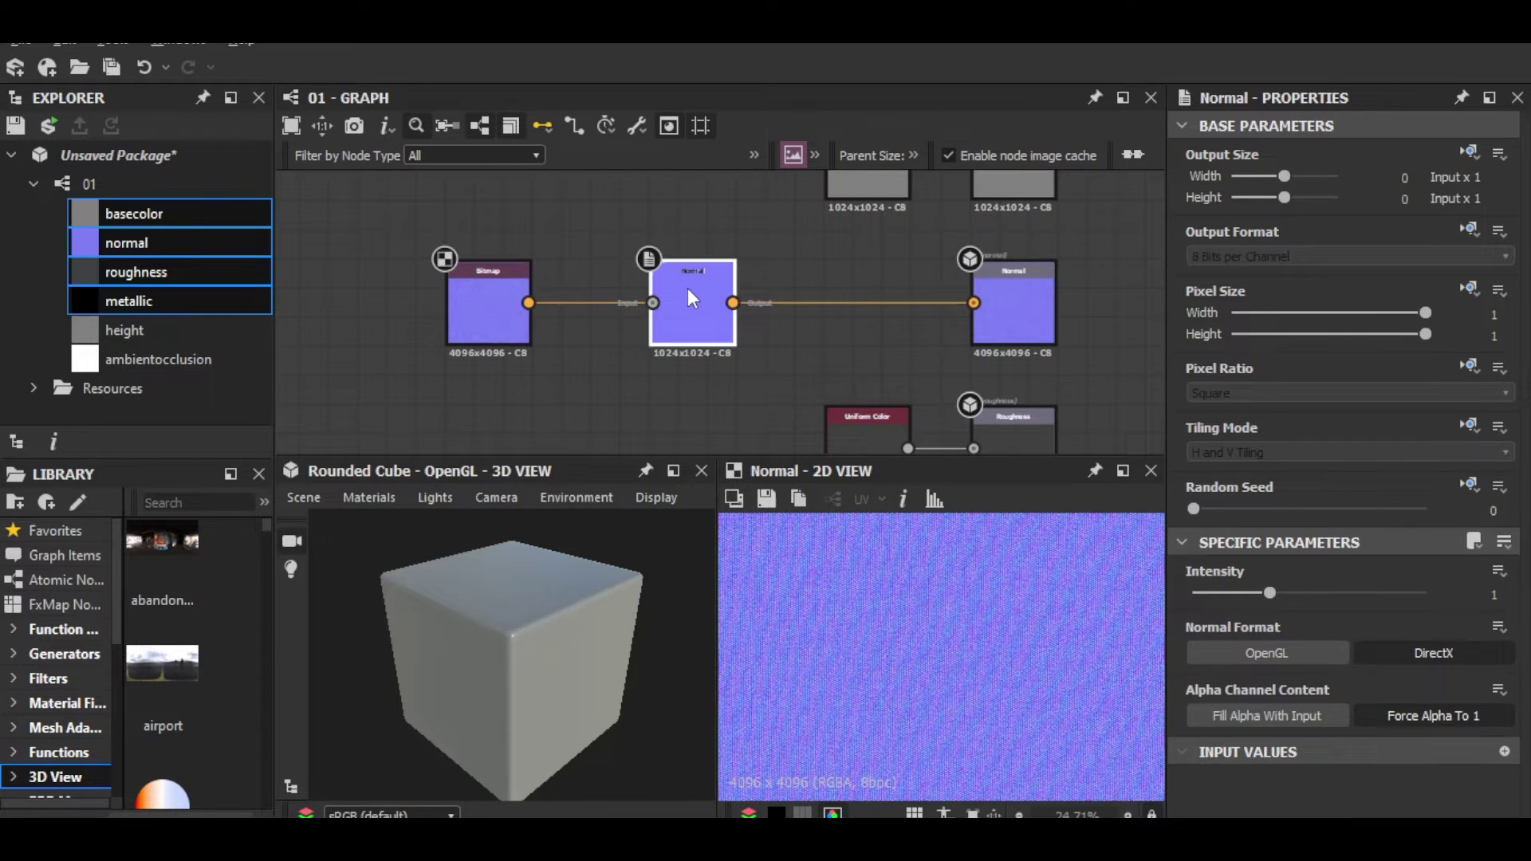
key(Delete)
Step: Examine the imported normal map in the 2D view and its effect on the rounded cube
scroll(507, 343, up, 3)
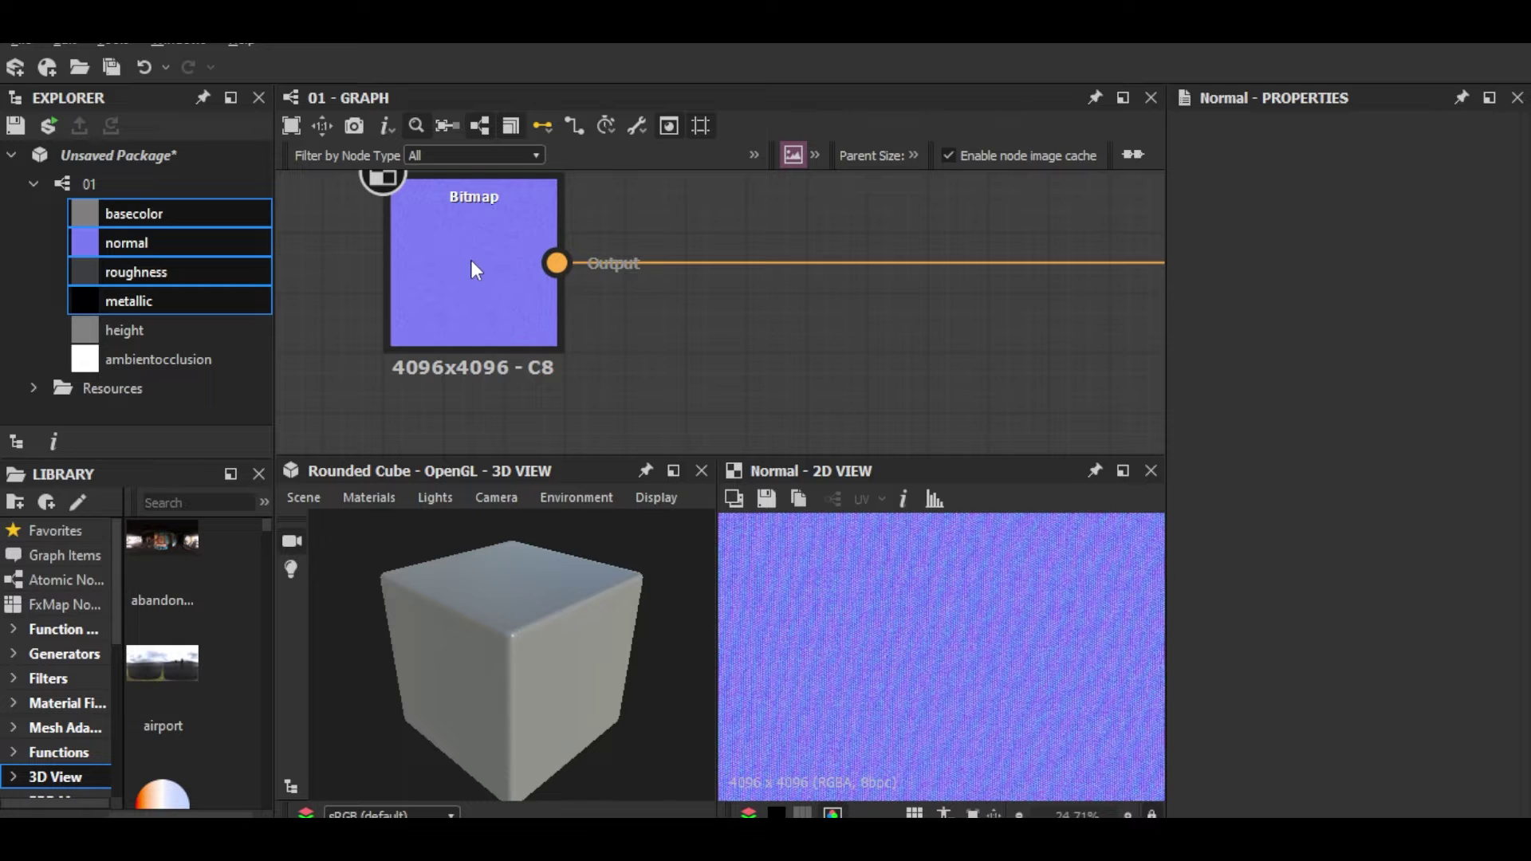
scroll(882, 586, down, 5)
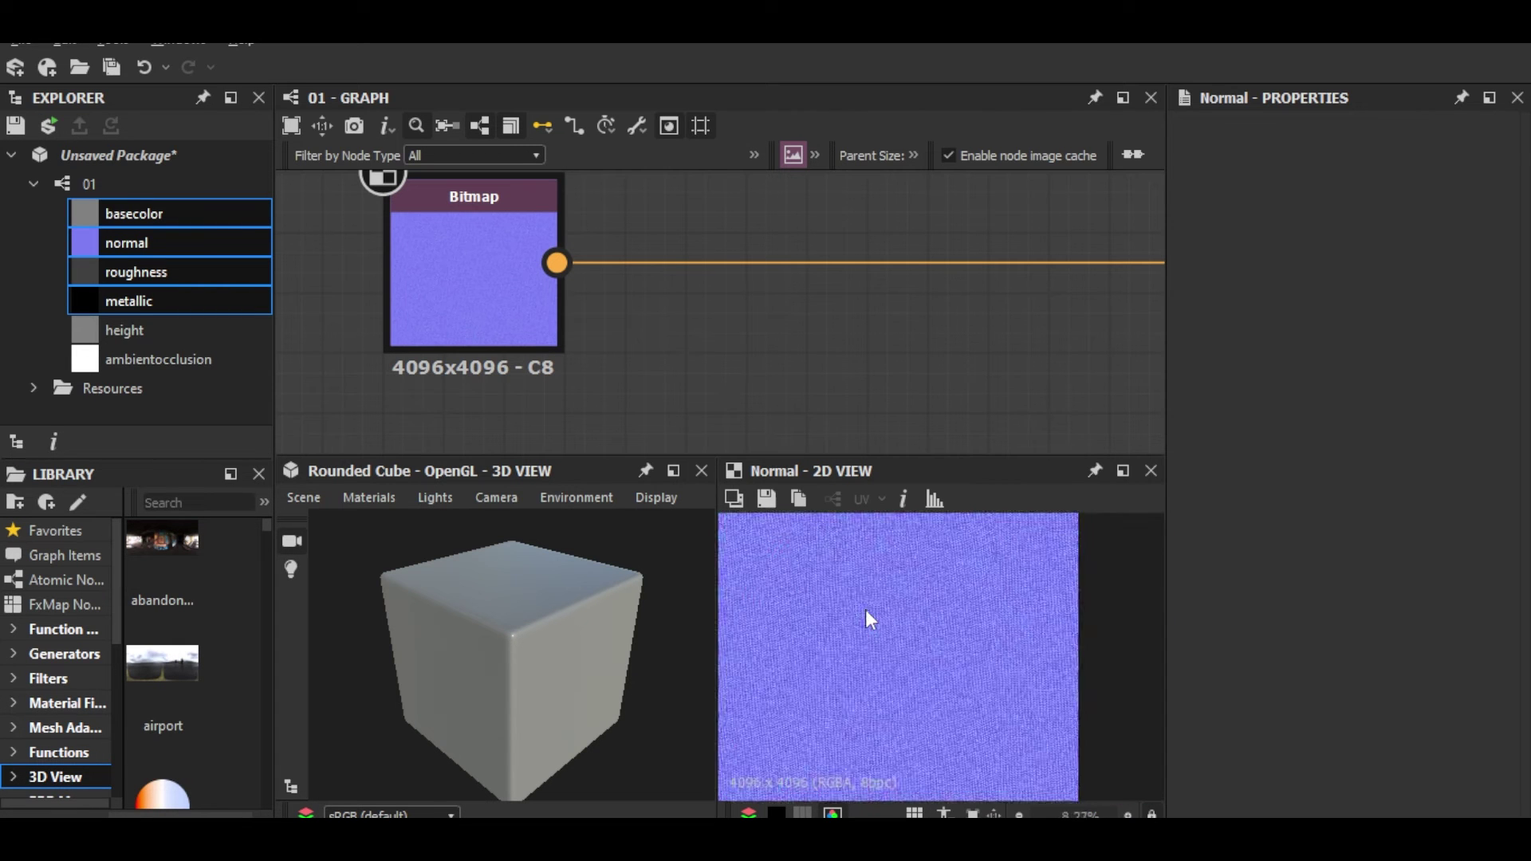
scroll(939, 590, down, 3)
scroll(939, 590, up, 1)
scroll(393, 667, up, 3)
scroll(523, 345, down, 5)
scroll(542, 578, up, 3)
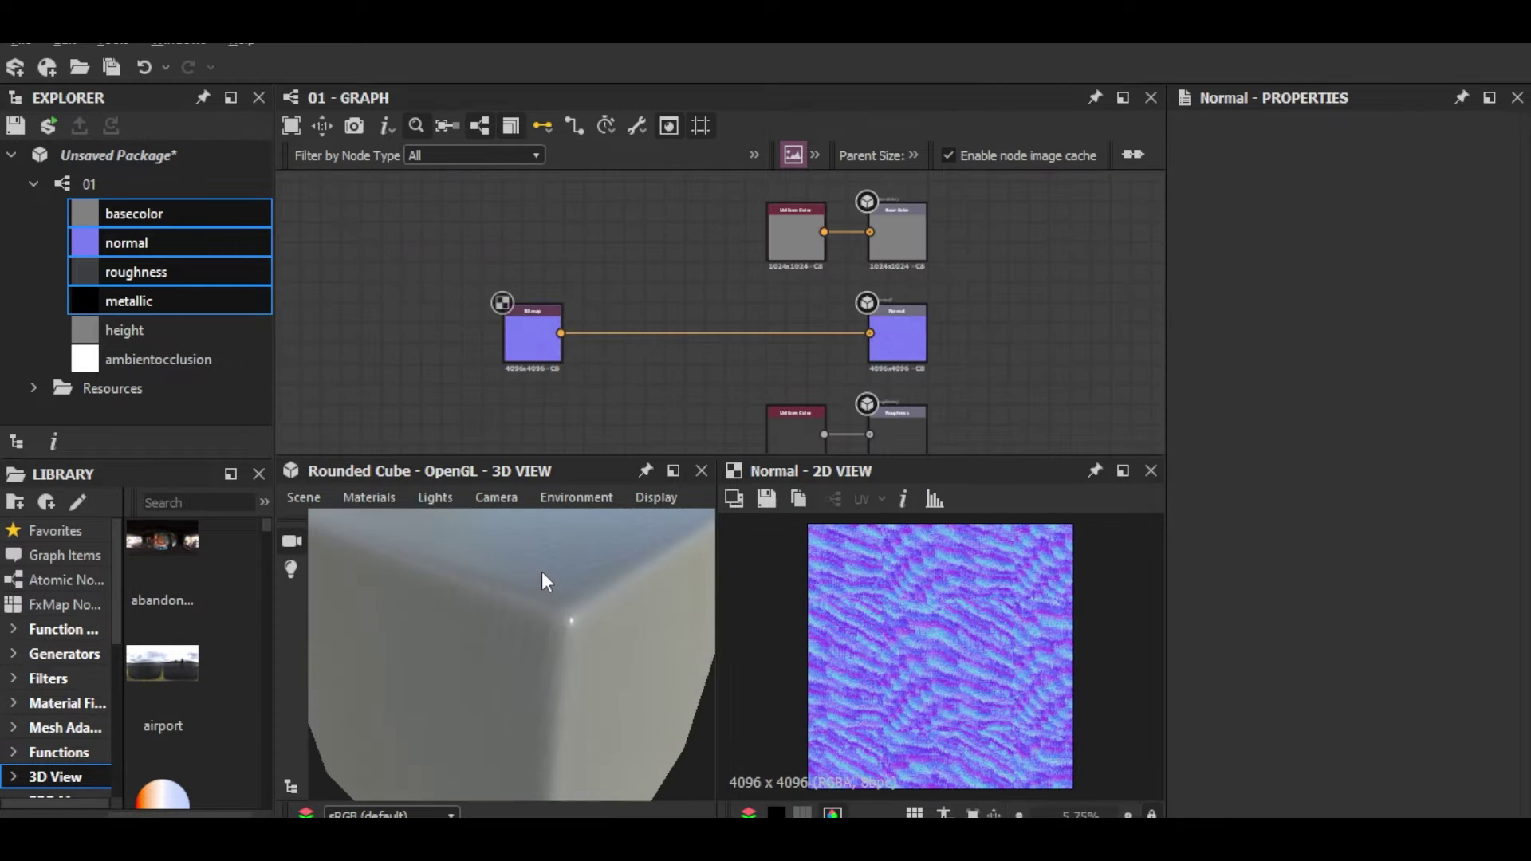
scroll(620, 376, up, 2)
Step: Insert a Transformation 2D node on the link between the bitmap and the Normal output
drag(630, 209, 744, 356)
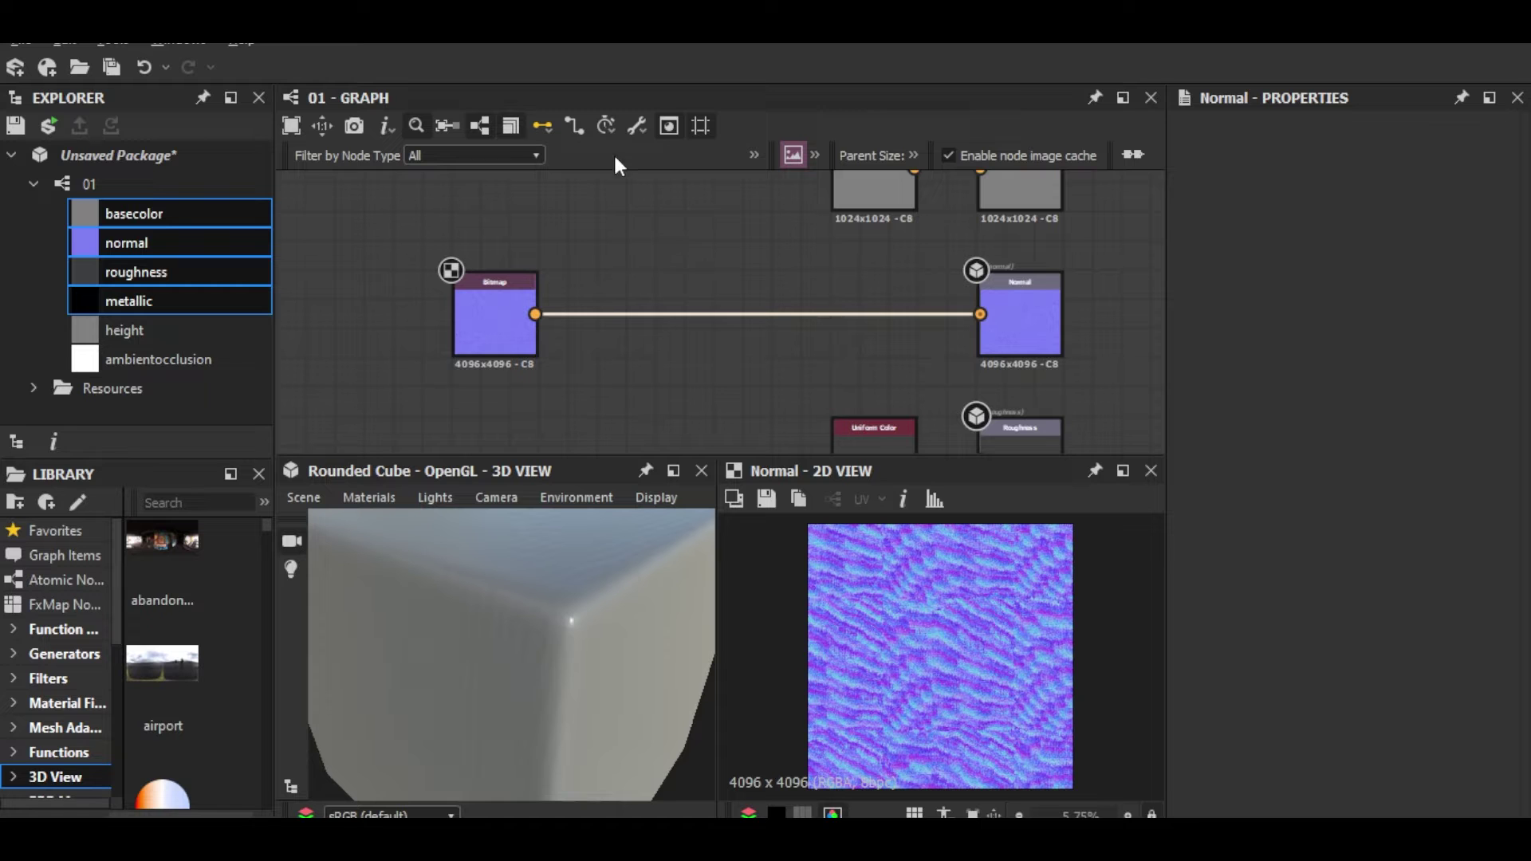
scroll(777, 343, up, 3)
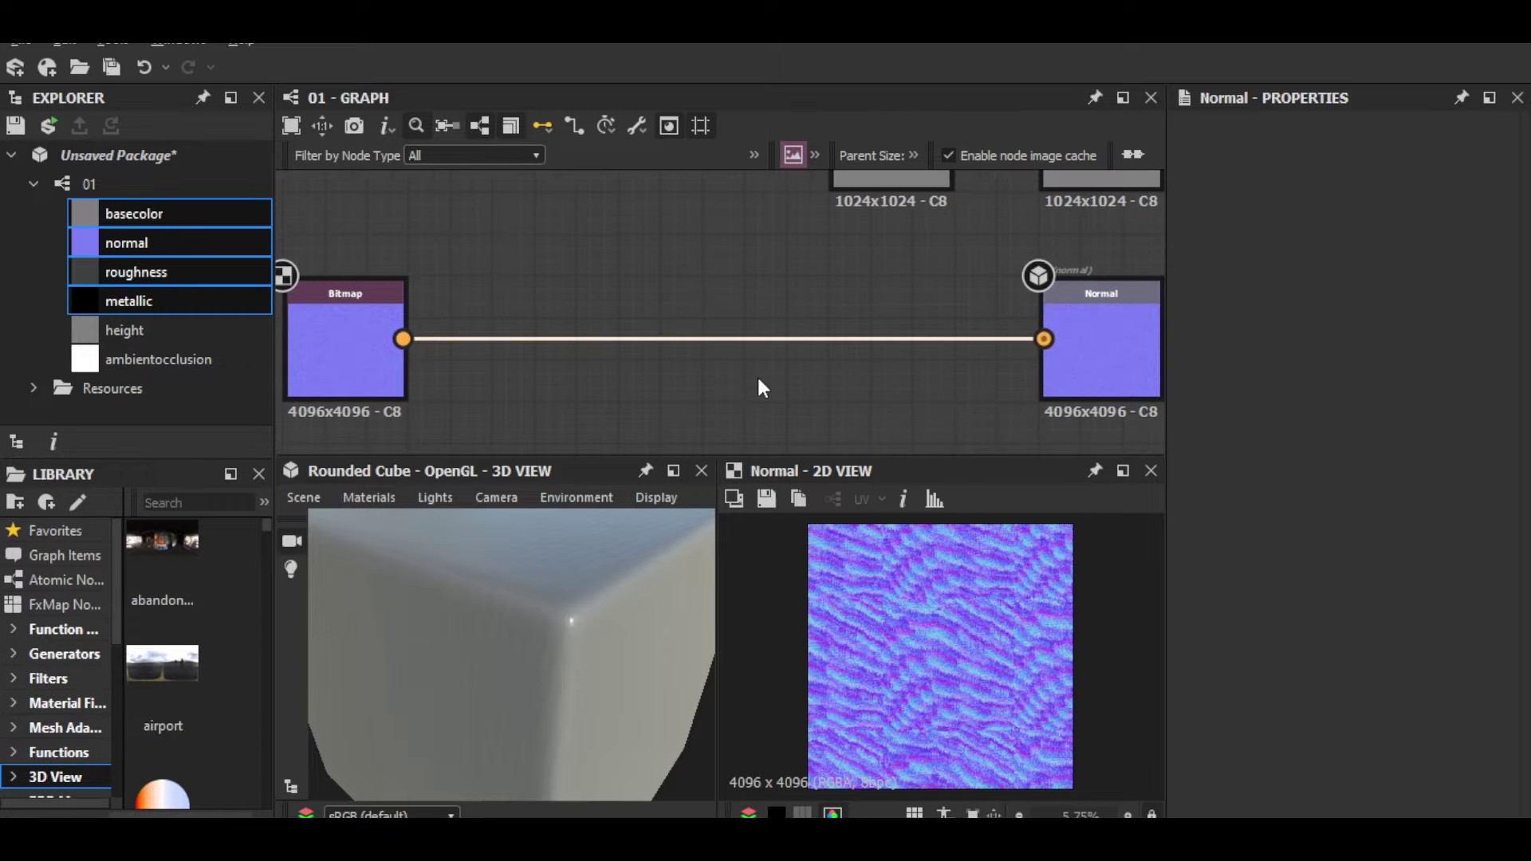
key(space)
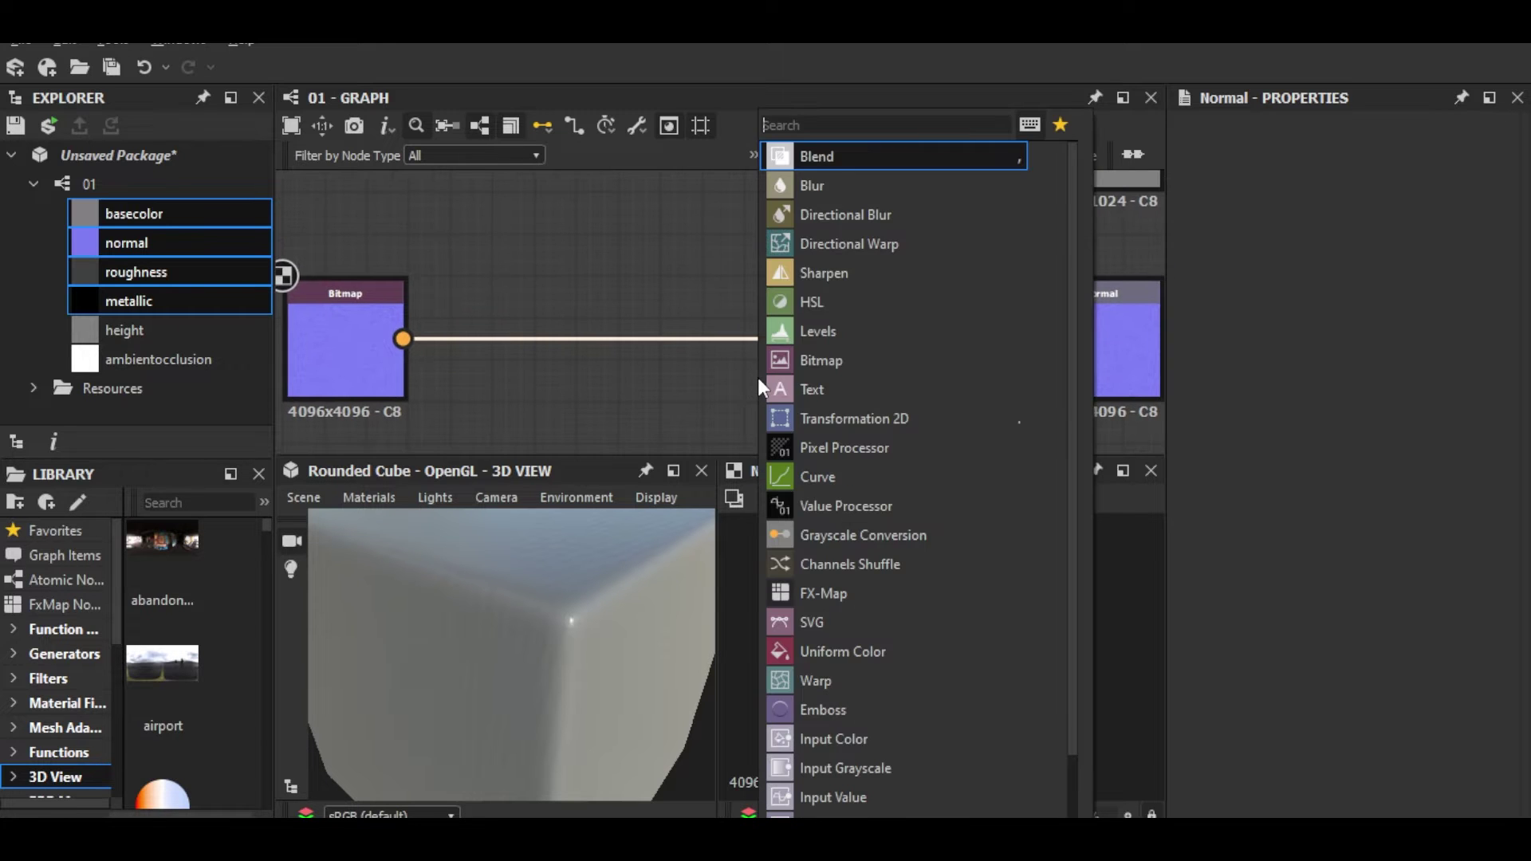
click(845, 418)
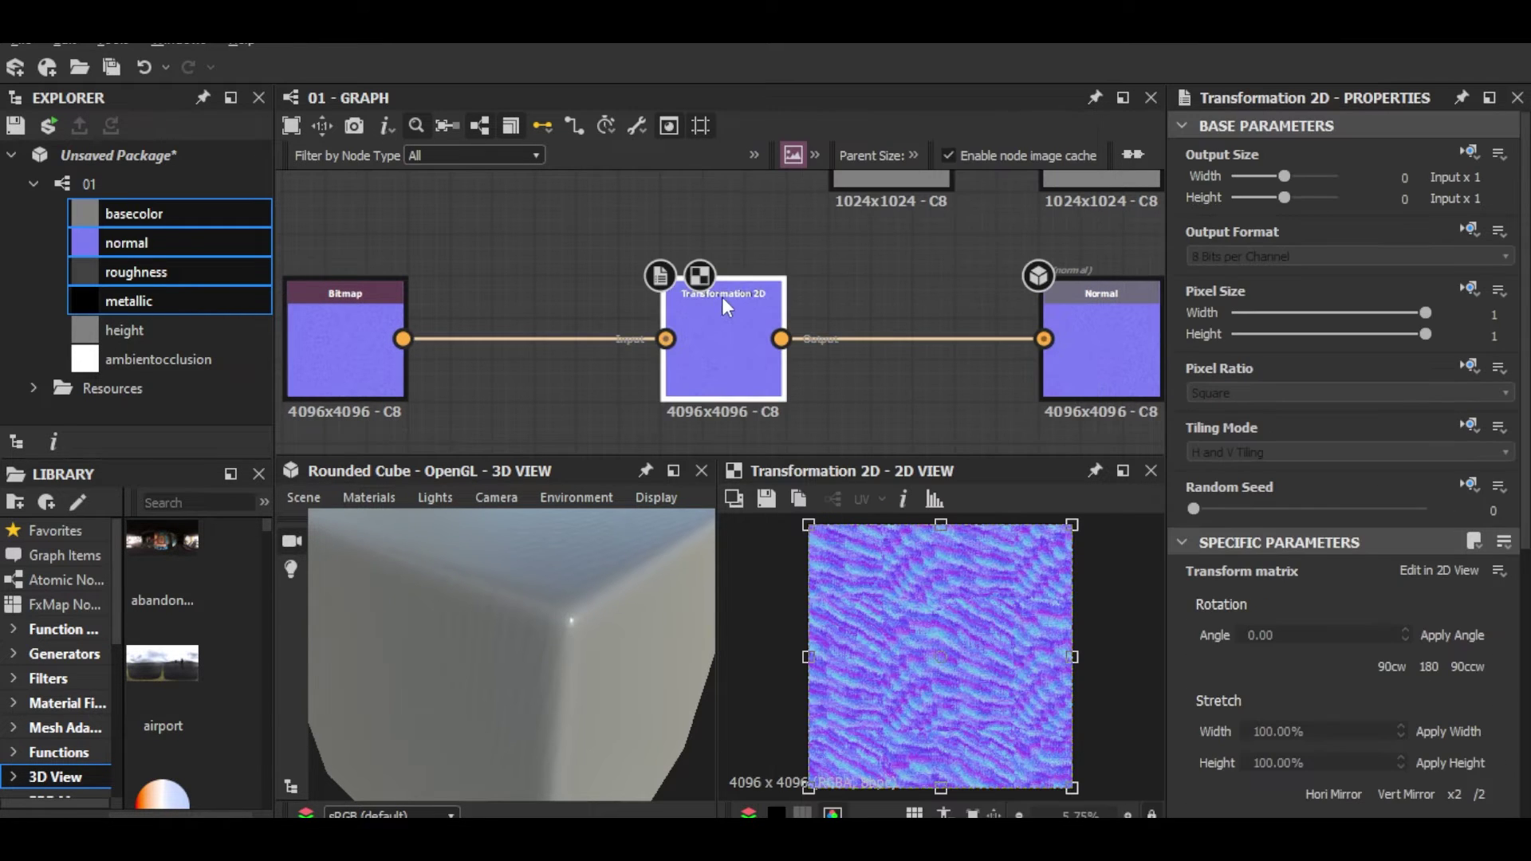
Step: Apply the x2 stretch twice to the Transformation 2D node and check the denser weave on the cube
scroll(1356, 319, down, 2)
click(1259, 450)
scroll(1385, 534, down, 1)
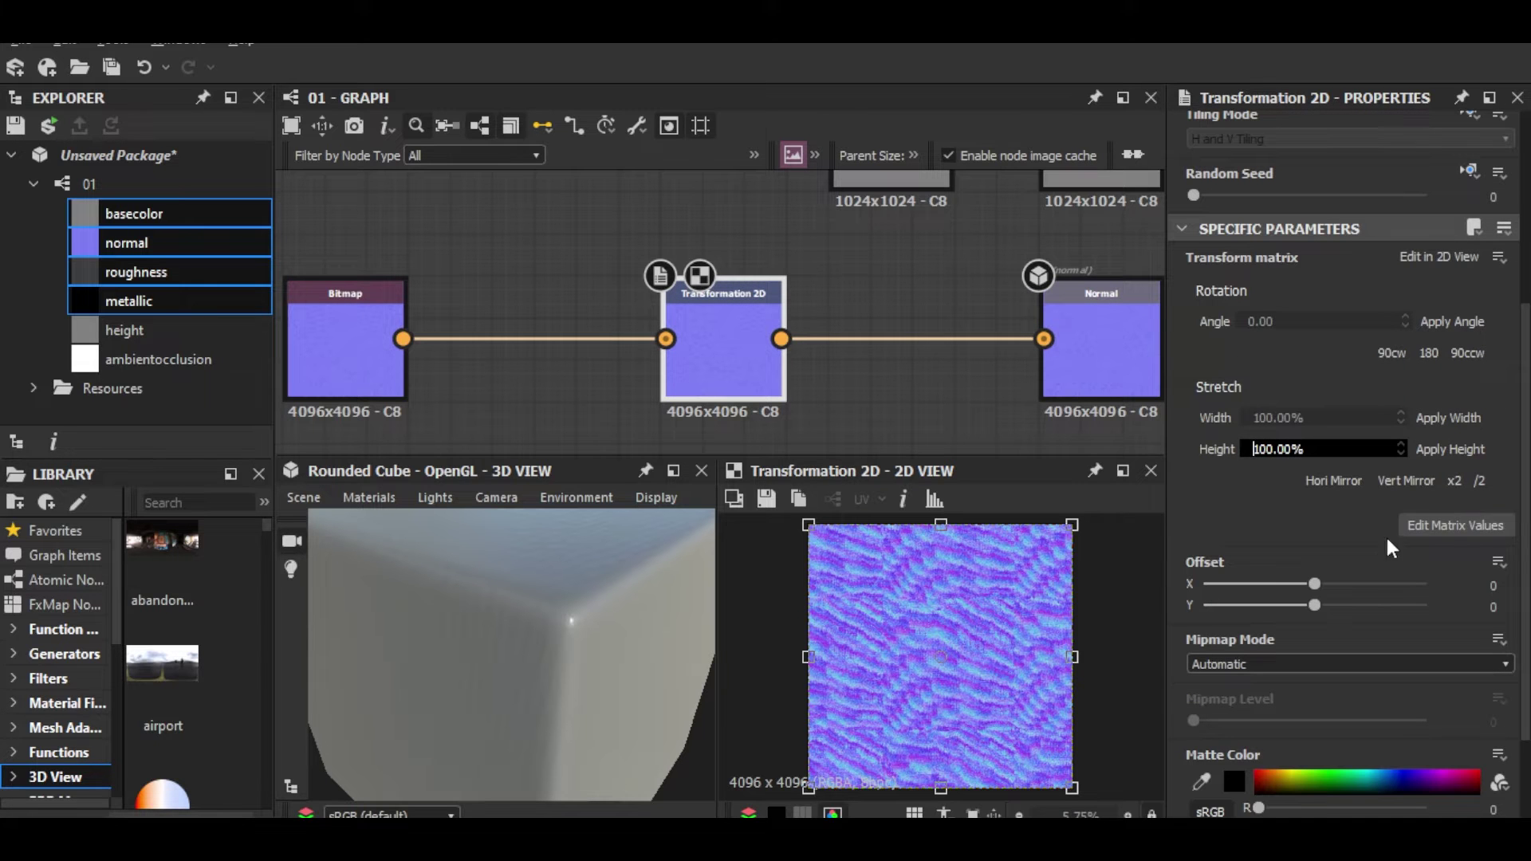
click(1452, 479)
click(1453, 480)
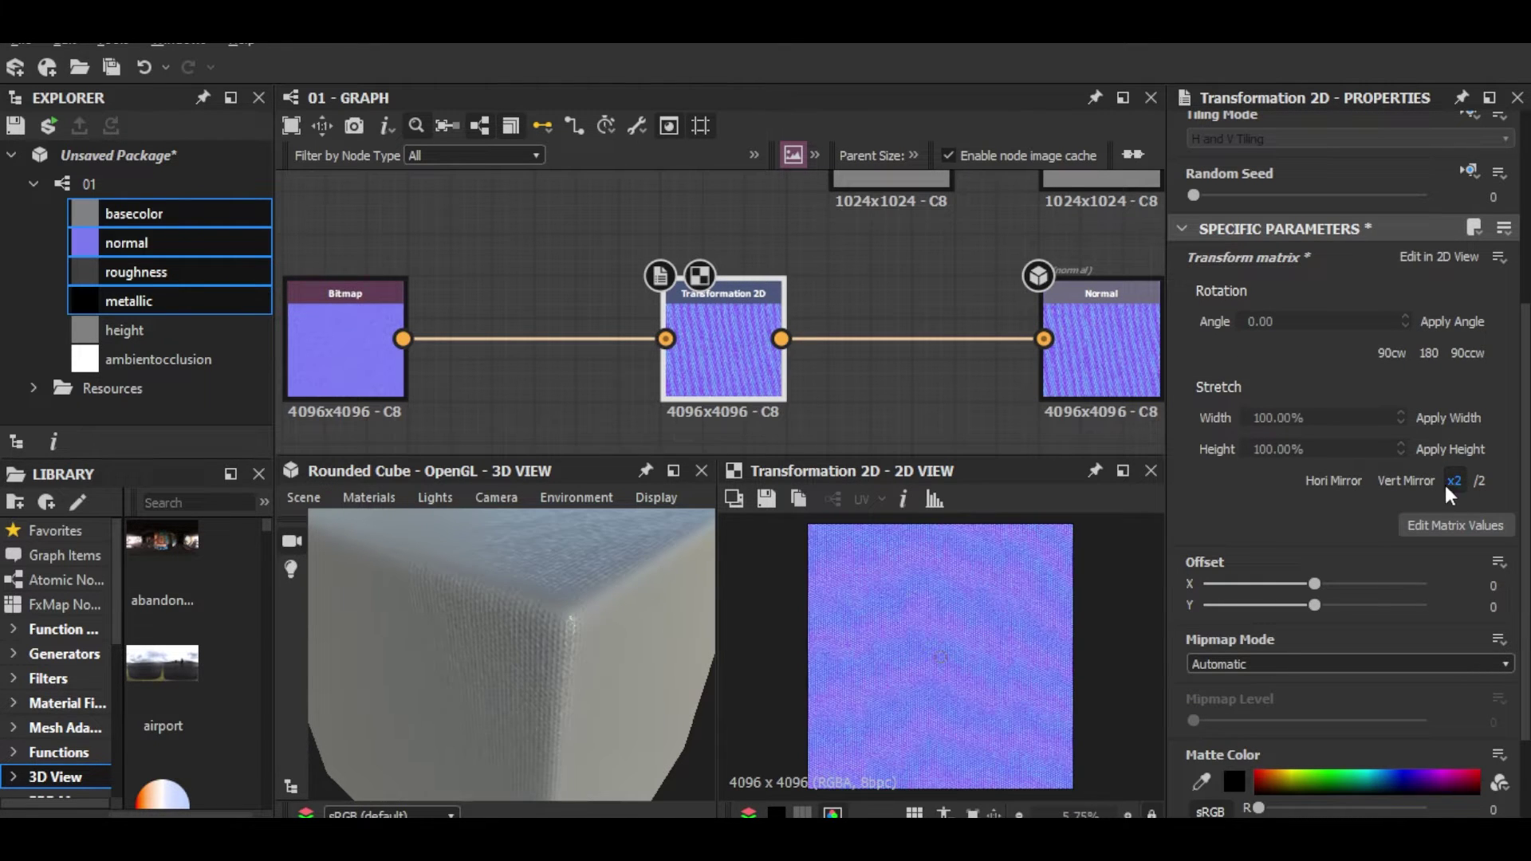
drag(574, 603, 498, 593)
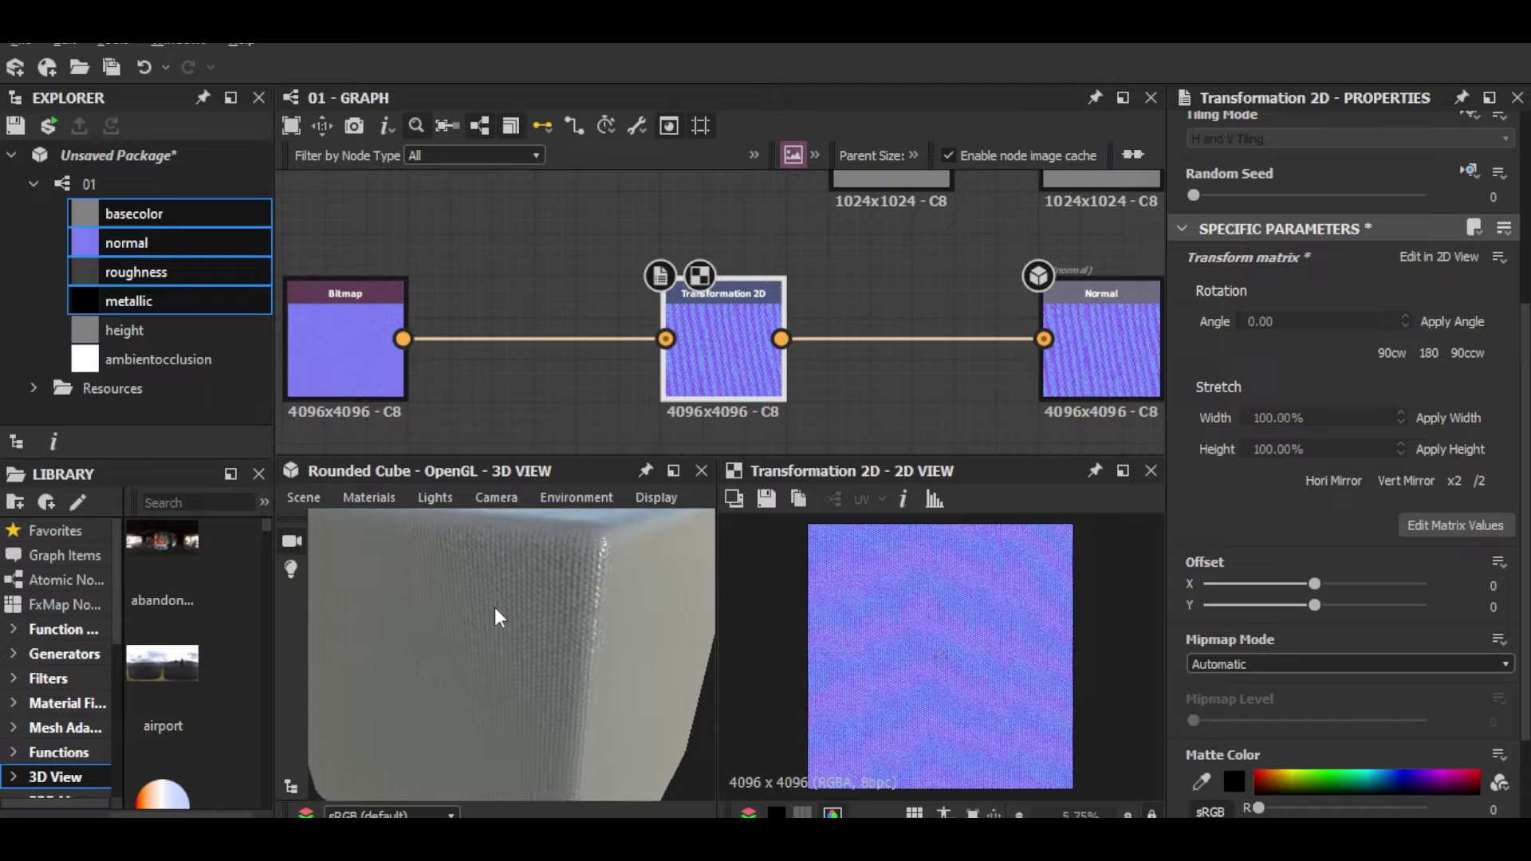
scroll(939, 630, up, 3)
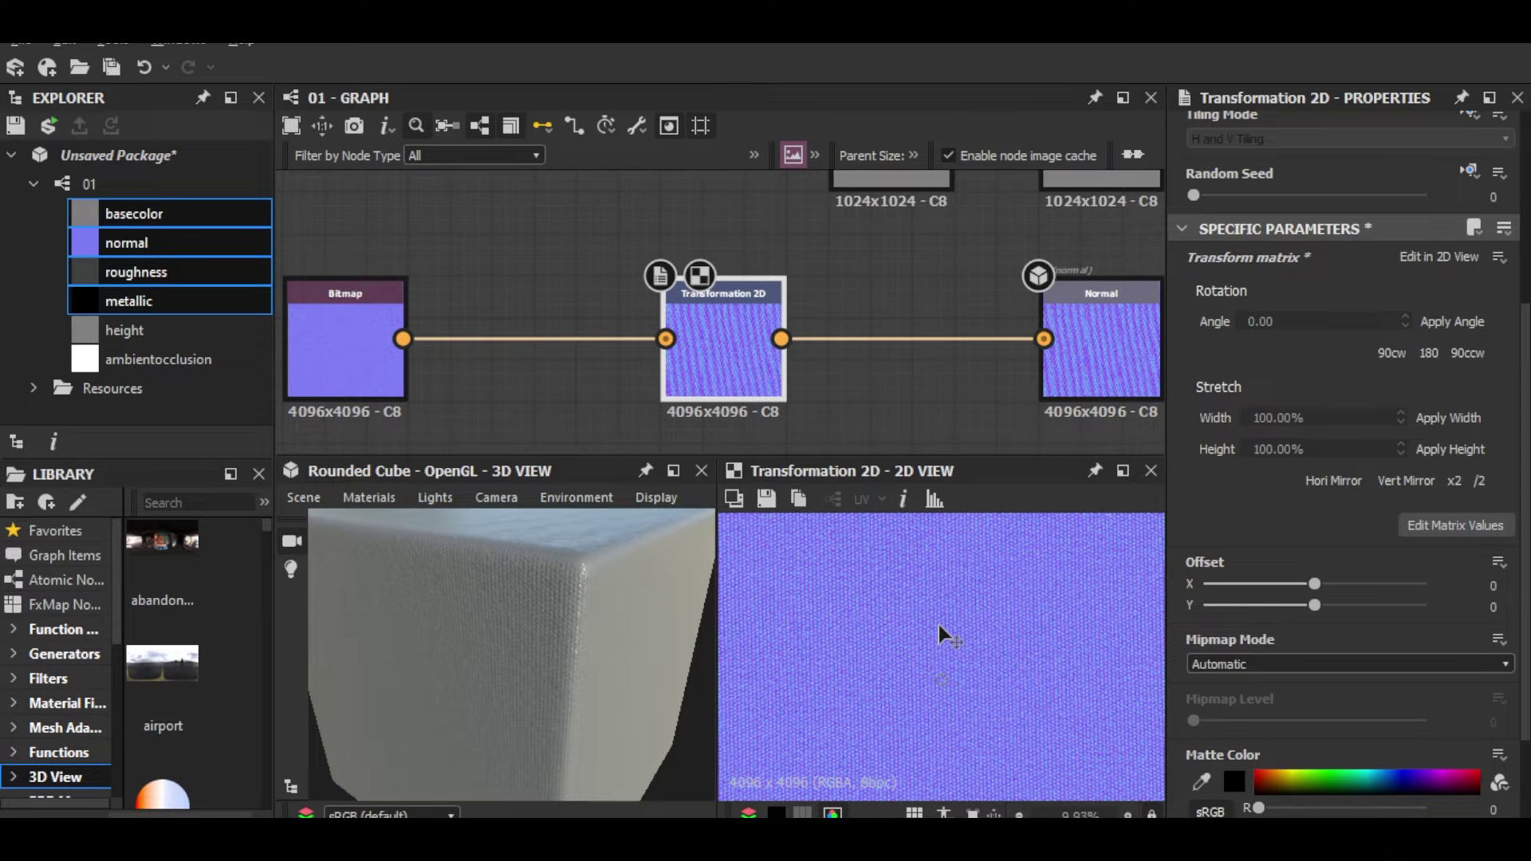
scroll(576, 188, down, 1)
Step: Delete the Uniform Color node that feeds the Roughness output
middle_drag(575, 188, 673, 285)
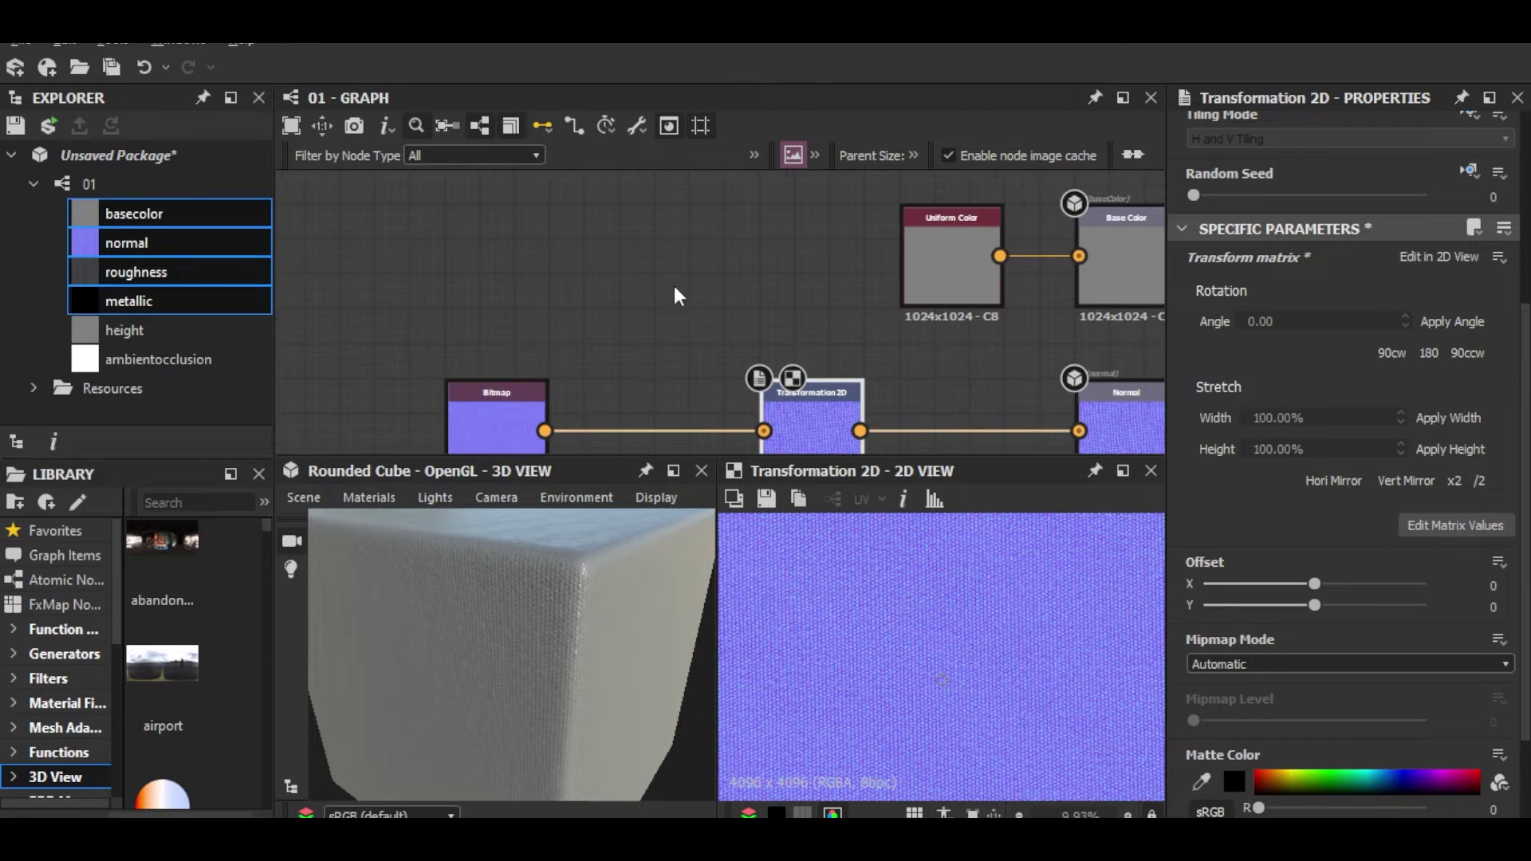
scroll(673, 280, down, 3)
scroll(694, 325, up, 2)
scroll(913, 359, up, 2)
click(799, 336)
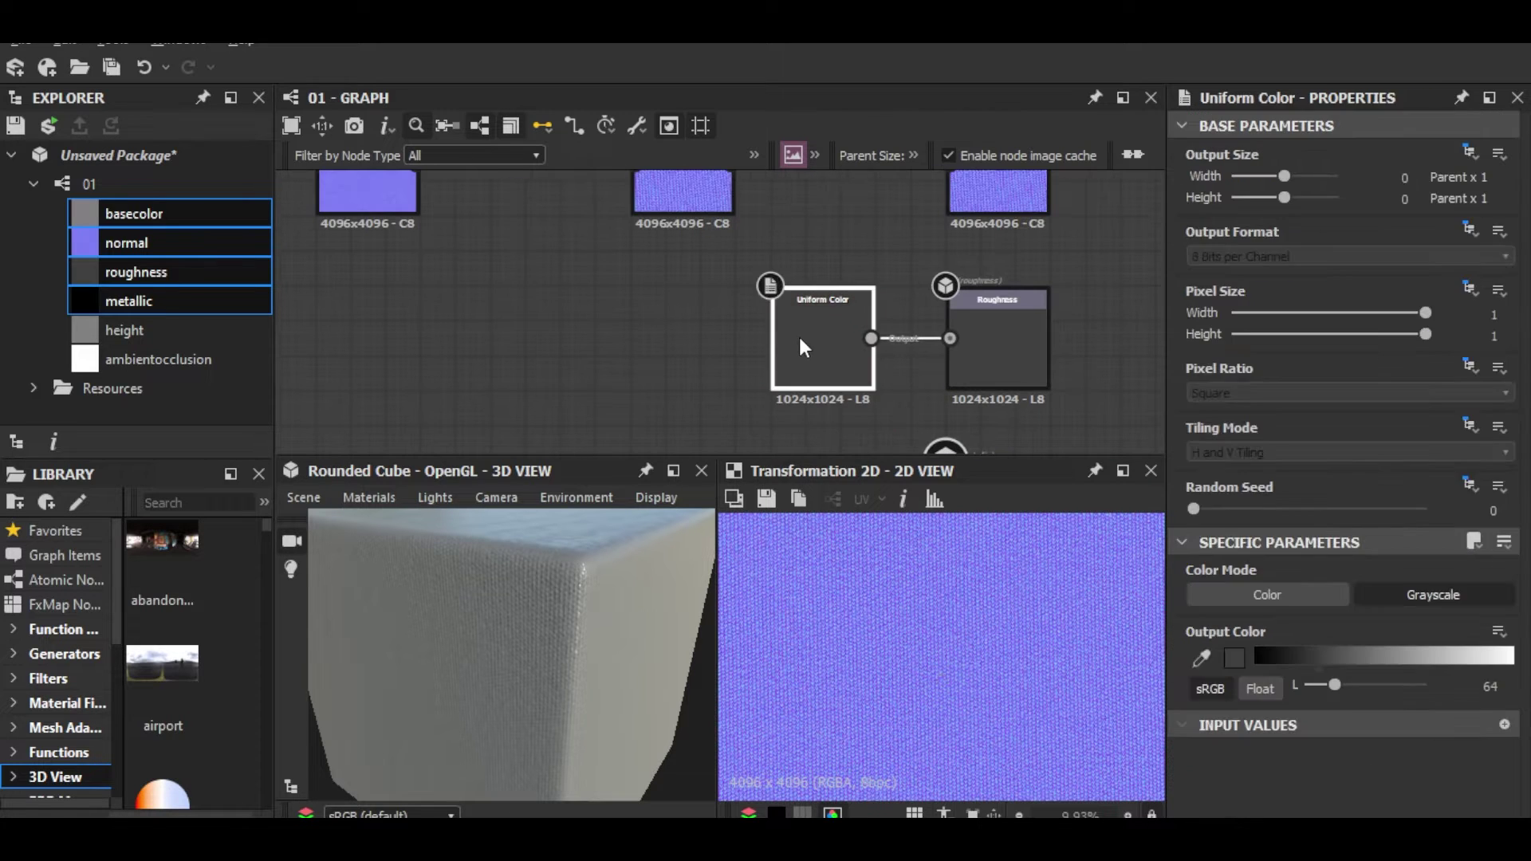
key(Delete)
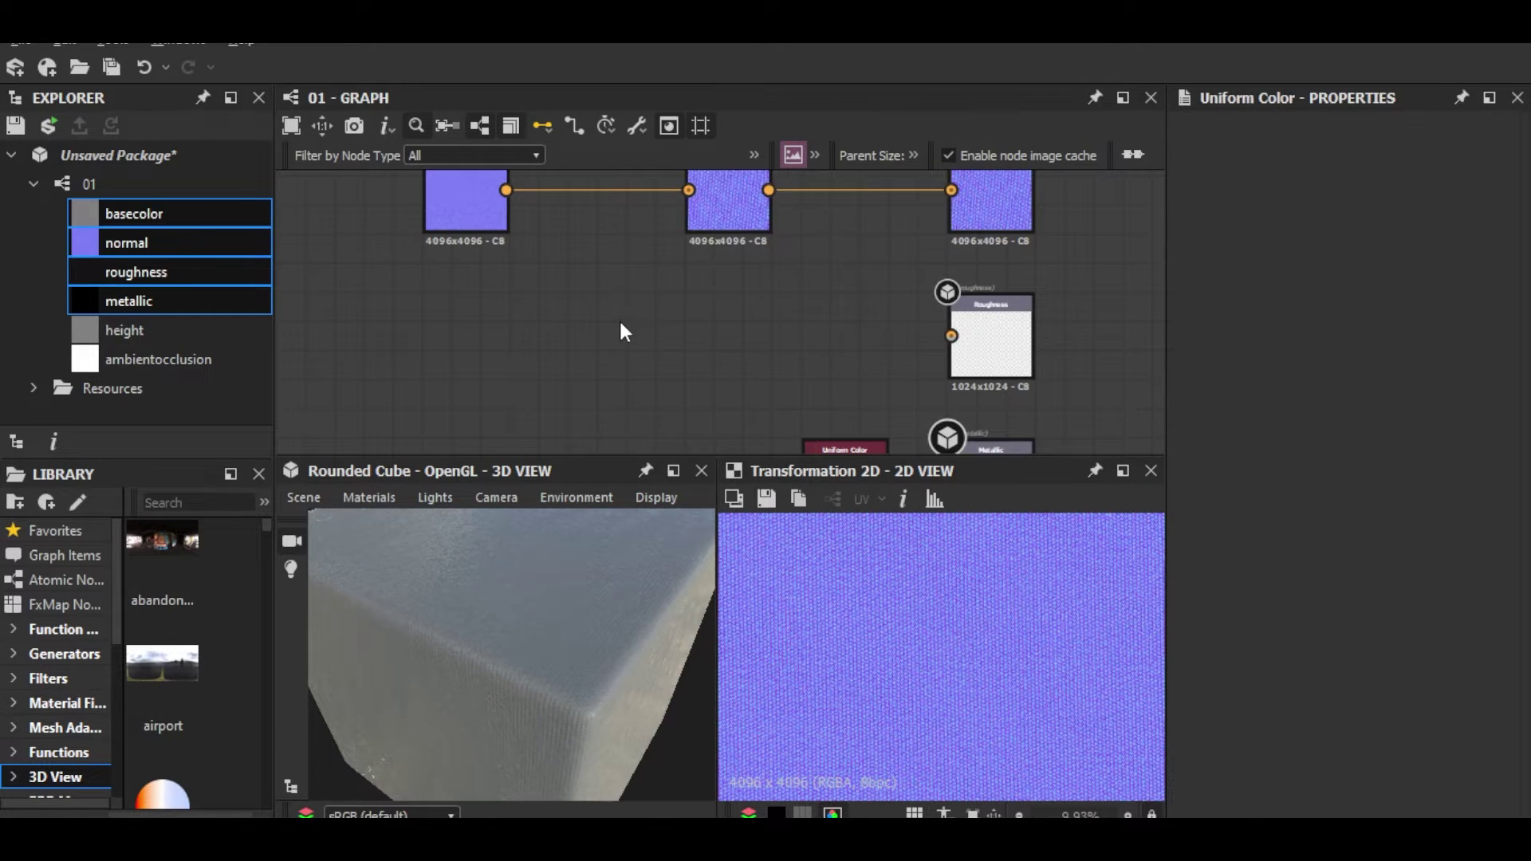
Step: Add a new Uniform Color node beside the Roughness output, connect it, and inspect the cube's reflections
key(space)
text(uni)
click(706, 153)
scroll(704, 409, up, 1)
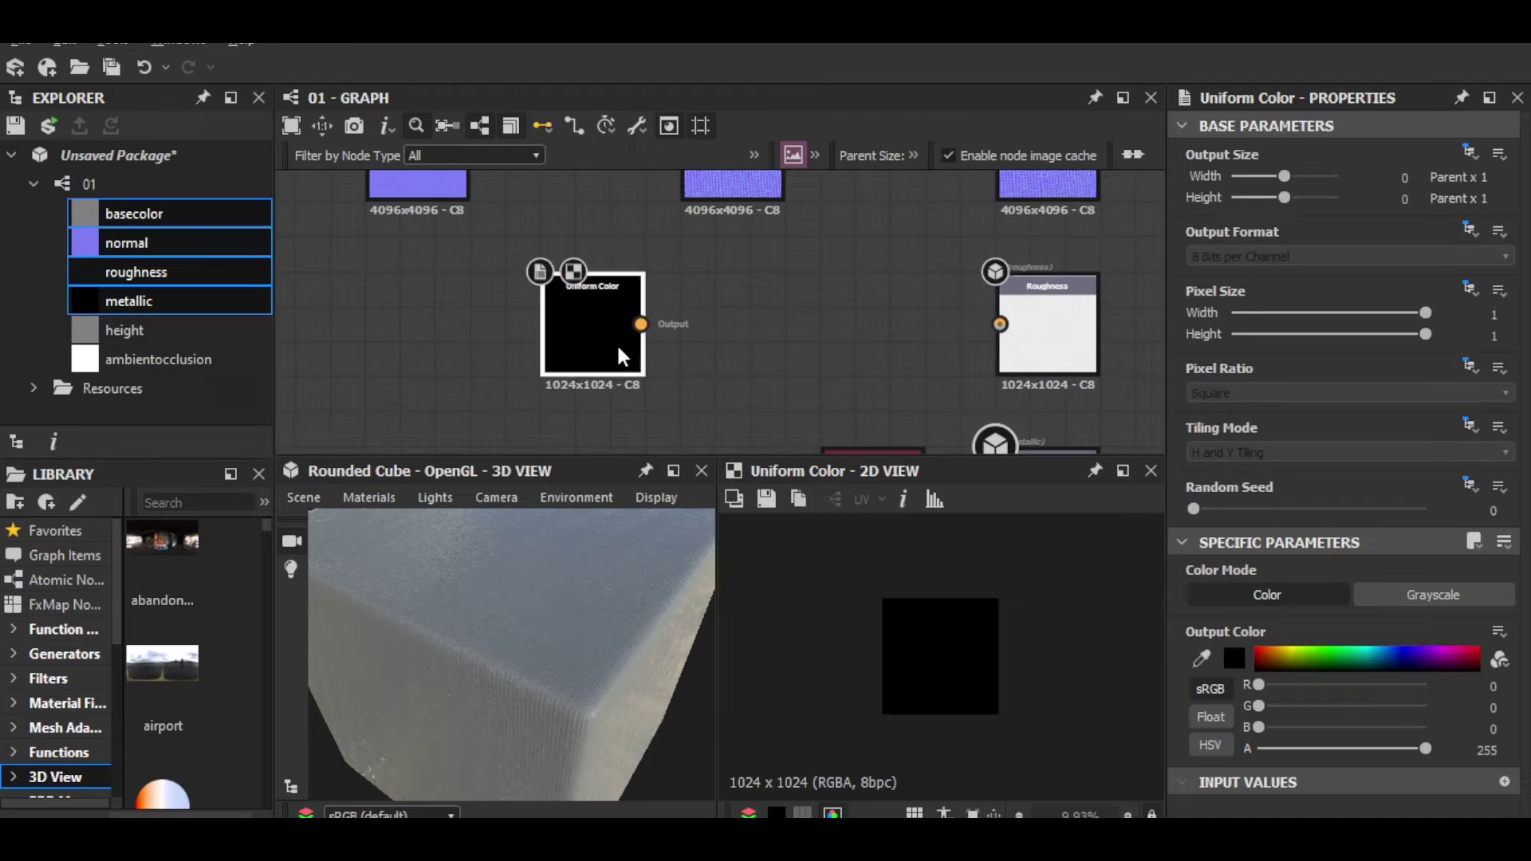
drag(615, 342, 791, 342)
scroll(791, 341, up, 2)
middle_drag(865, 327, 663, 344)
drag(621, 331, 885, 331)
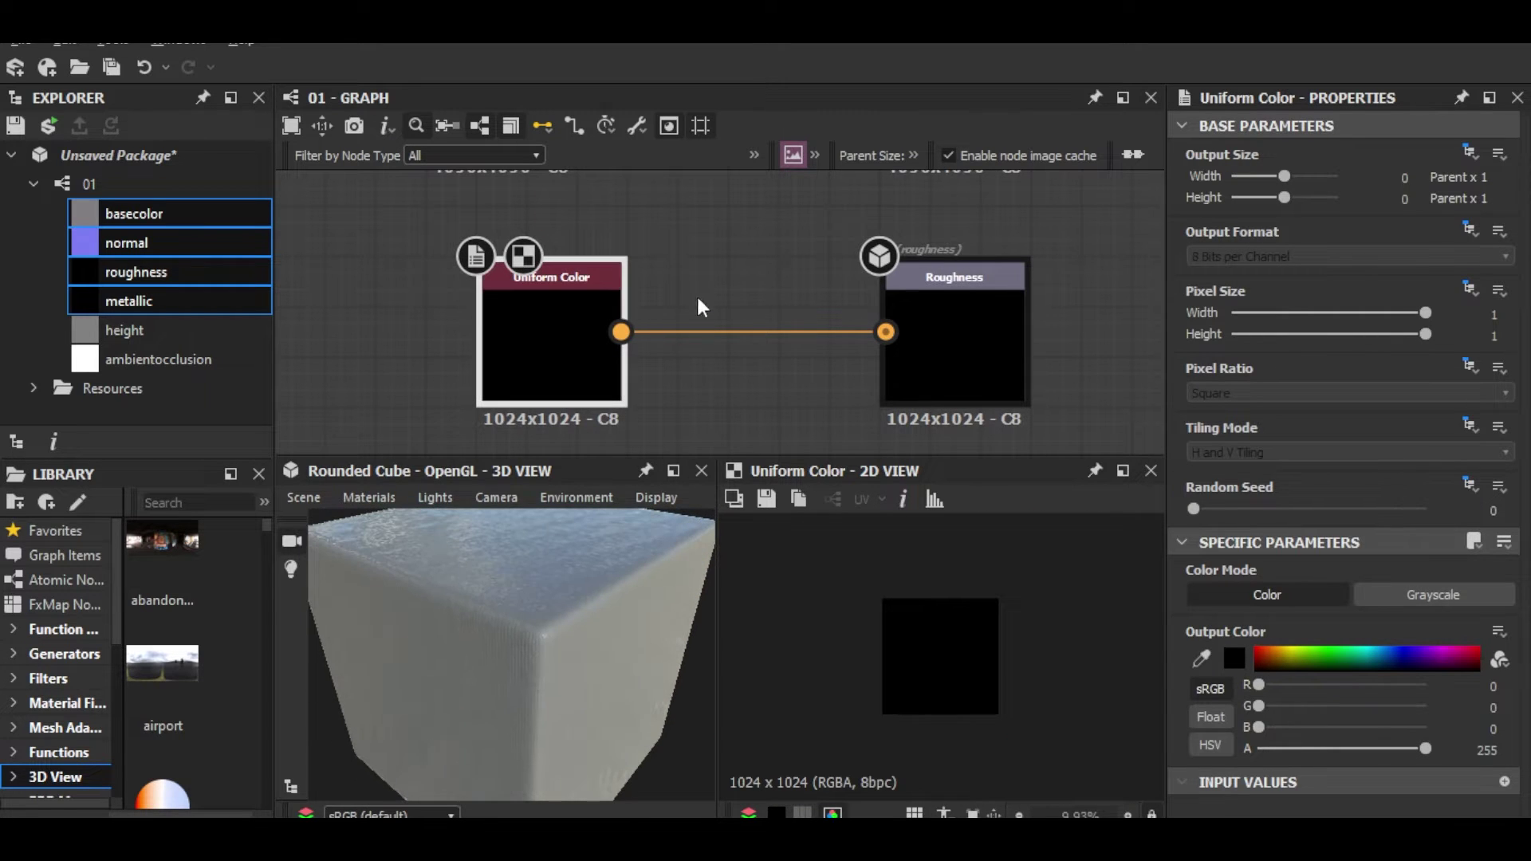
drag(518, 558, 506, 622)
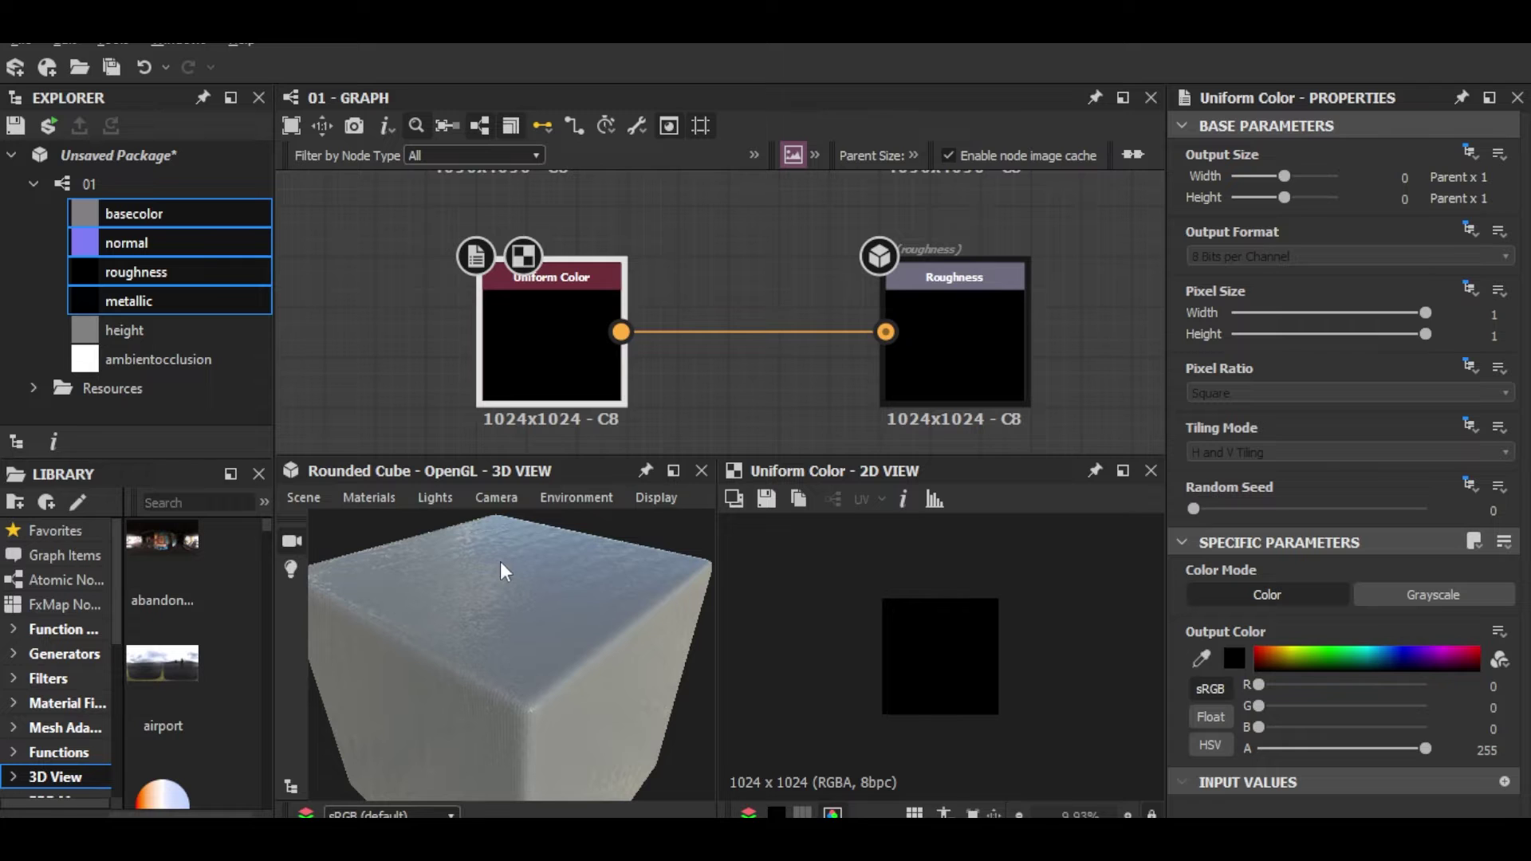
Step: Switch the roughness Uniform Color node to Grayscale and compare its output color at 255 and 0
click(1390, 594)
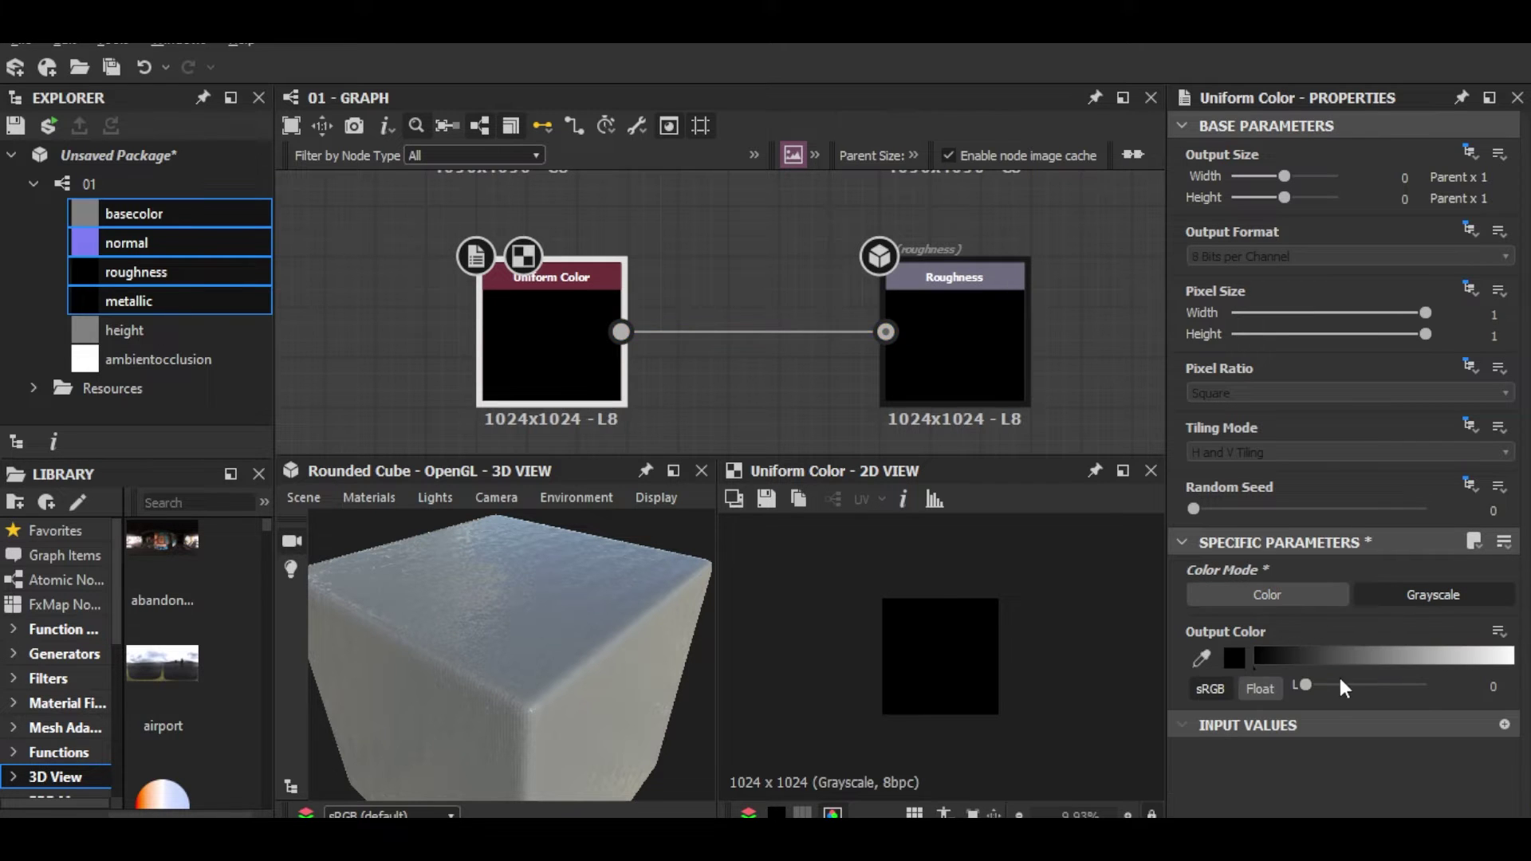
drag(1304, 682, 1437, 679)
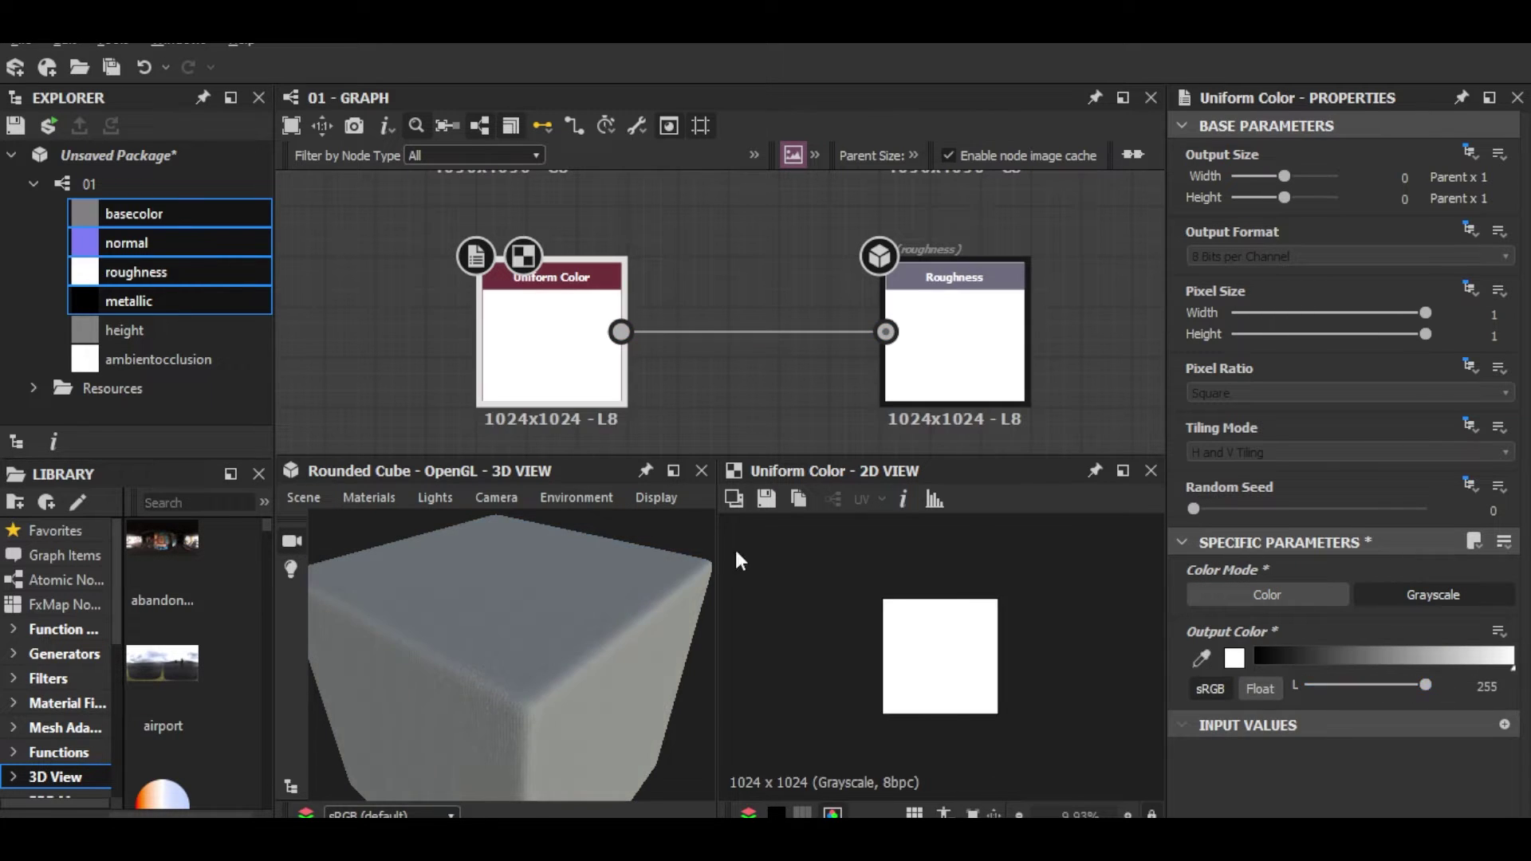
drag(619, 584, 600, 582)
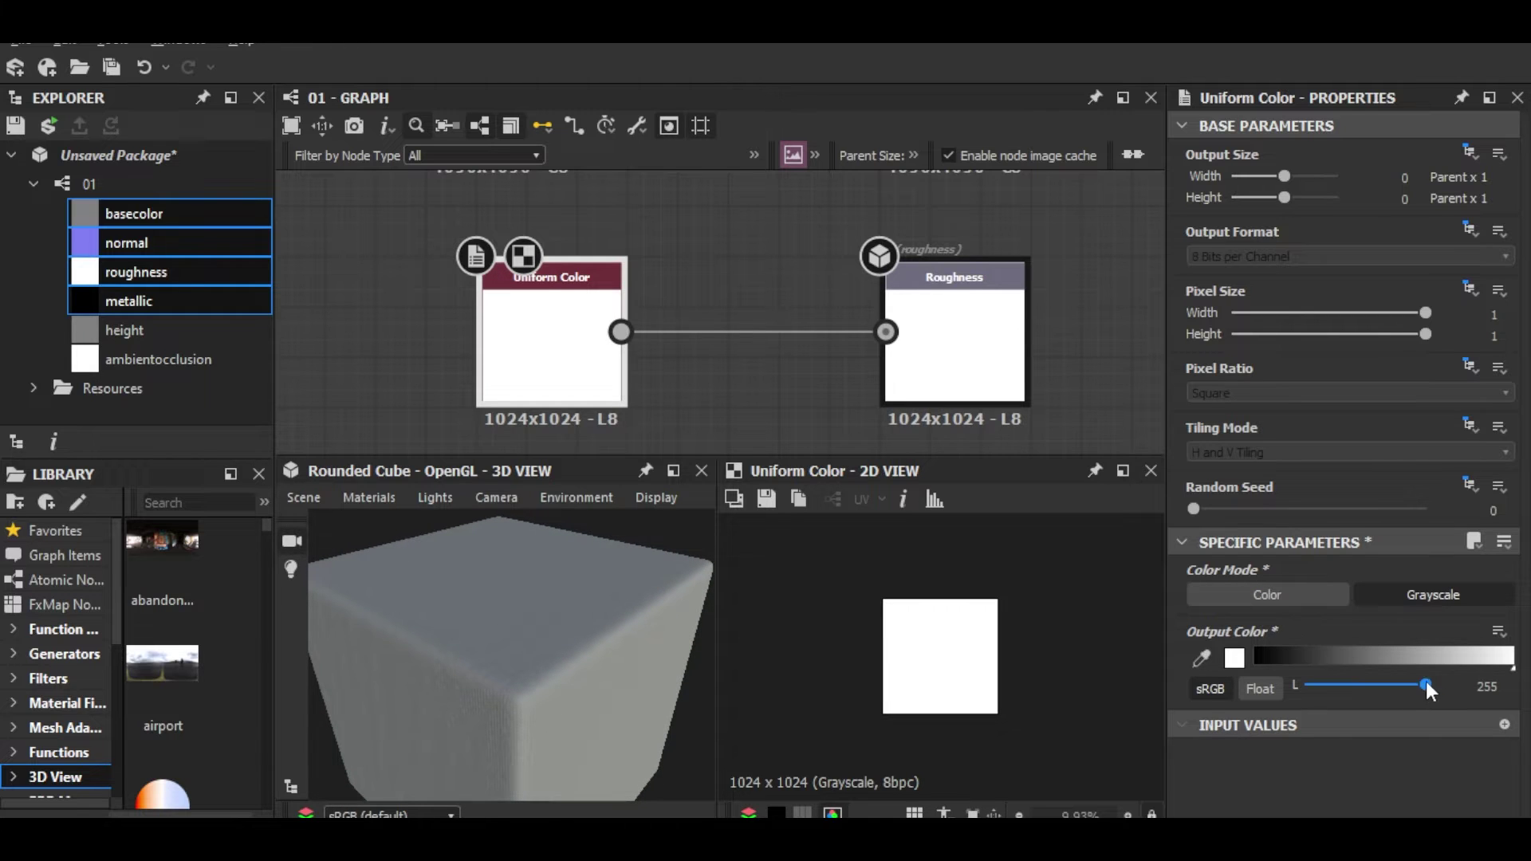
drag(1426, 682, 1190, 681)
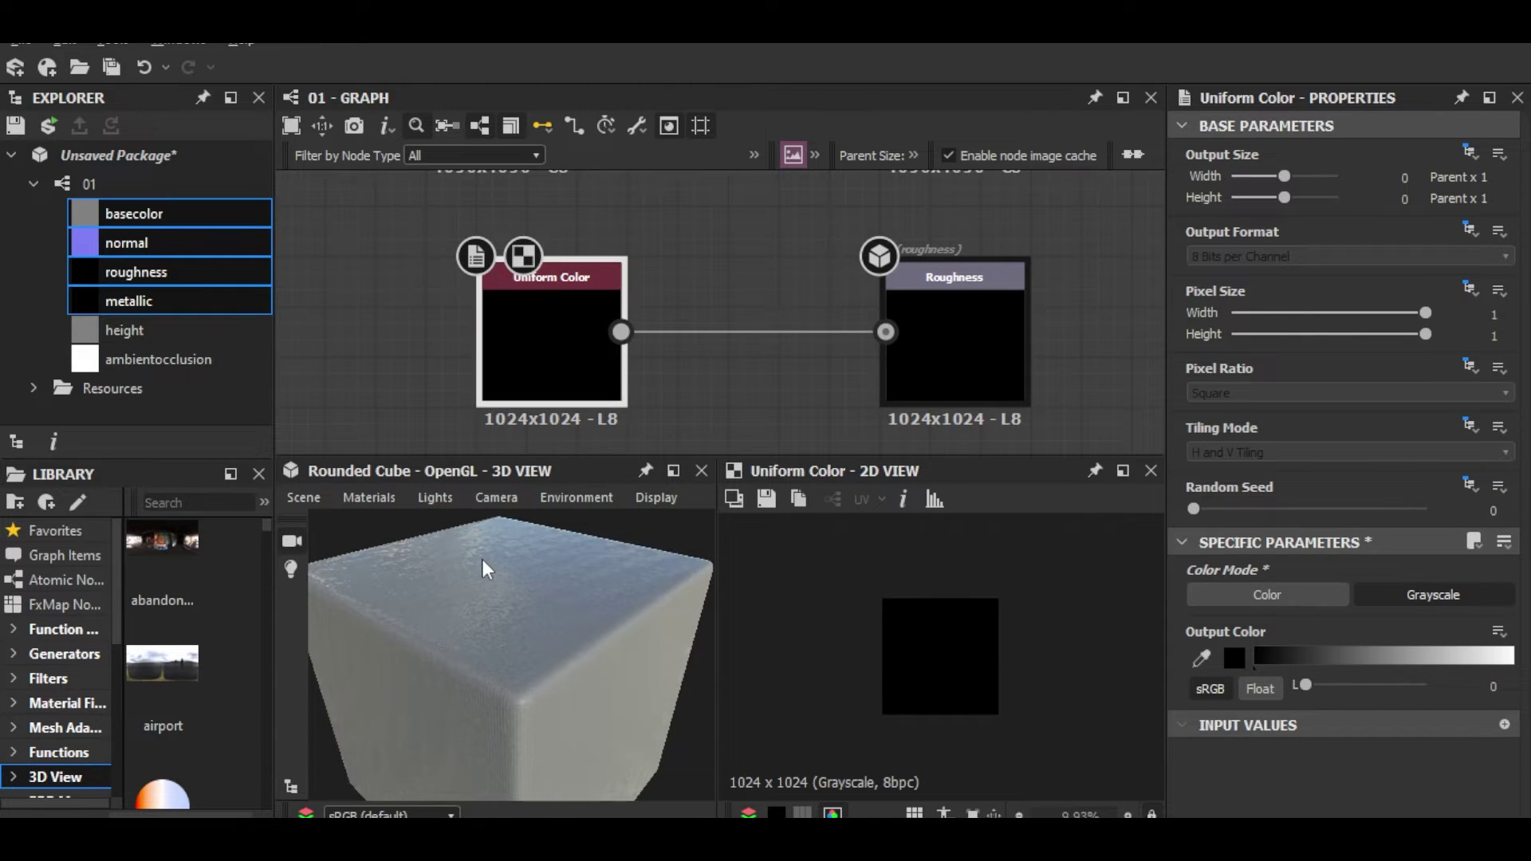
Step: Reposition the Uniform Color node to the left of the Roughness output, set its output color to 255, and inspect the cube
drag(528, 592, 388, 550)
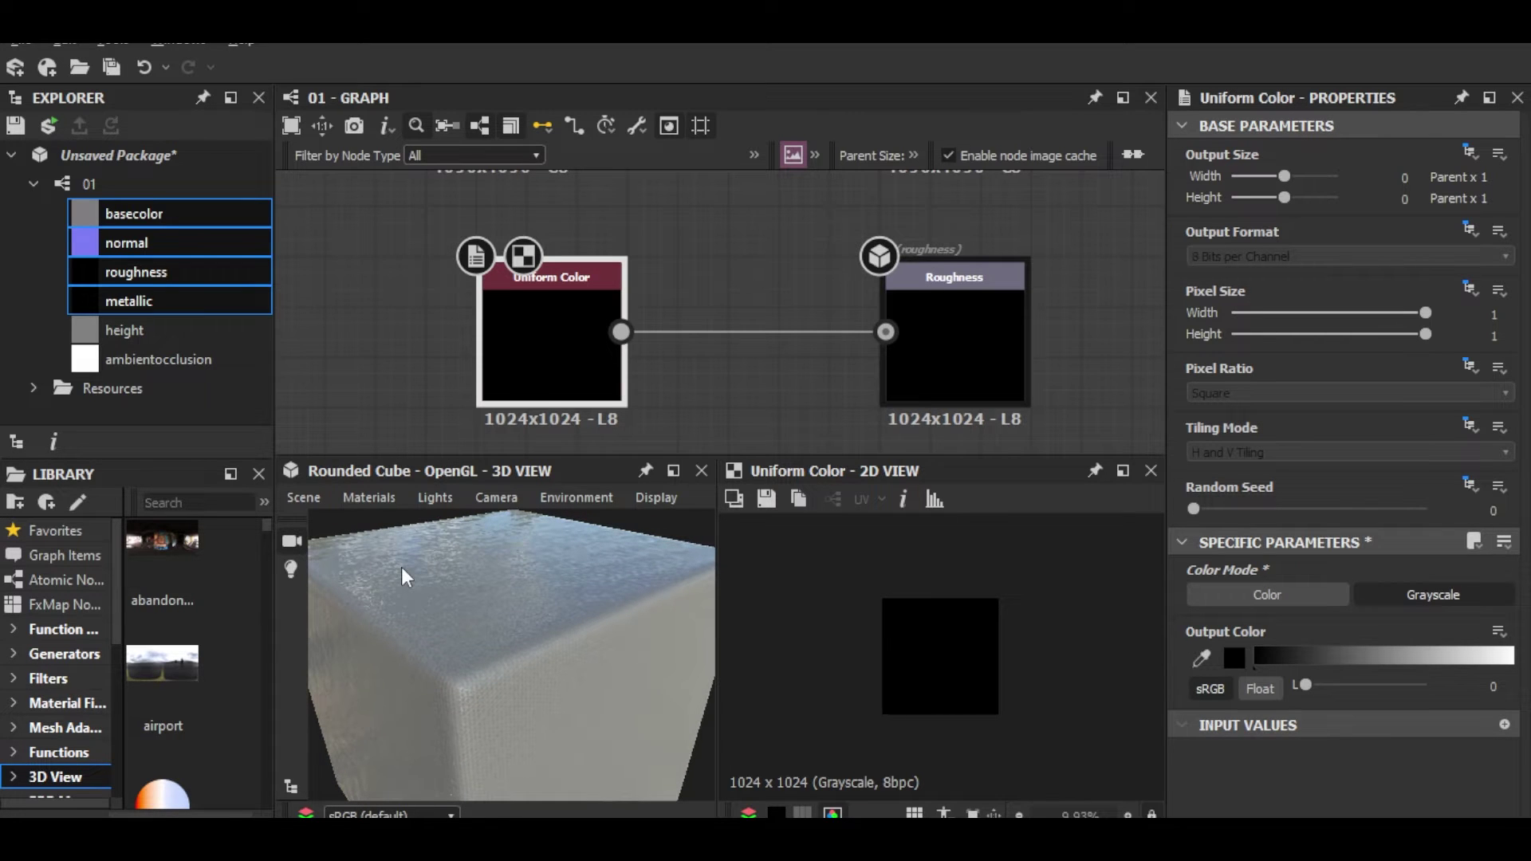
scroll(559, 326, down, 2)
middle_drag(529, 342, 724, 338)
drag(717, 336, 642, 302)
drag(1304, 682, 1438, 686)
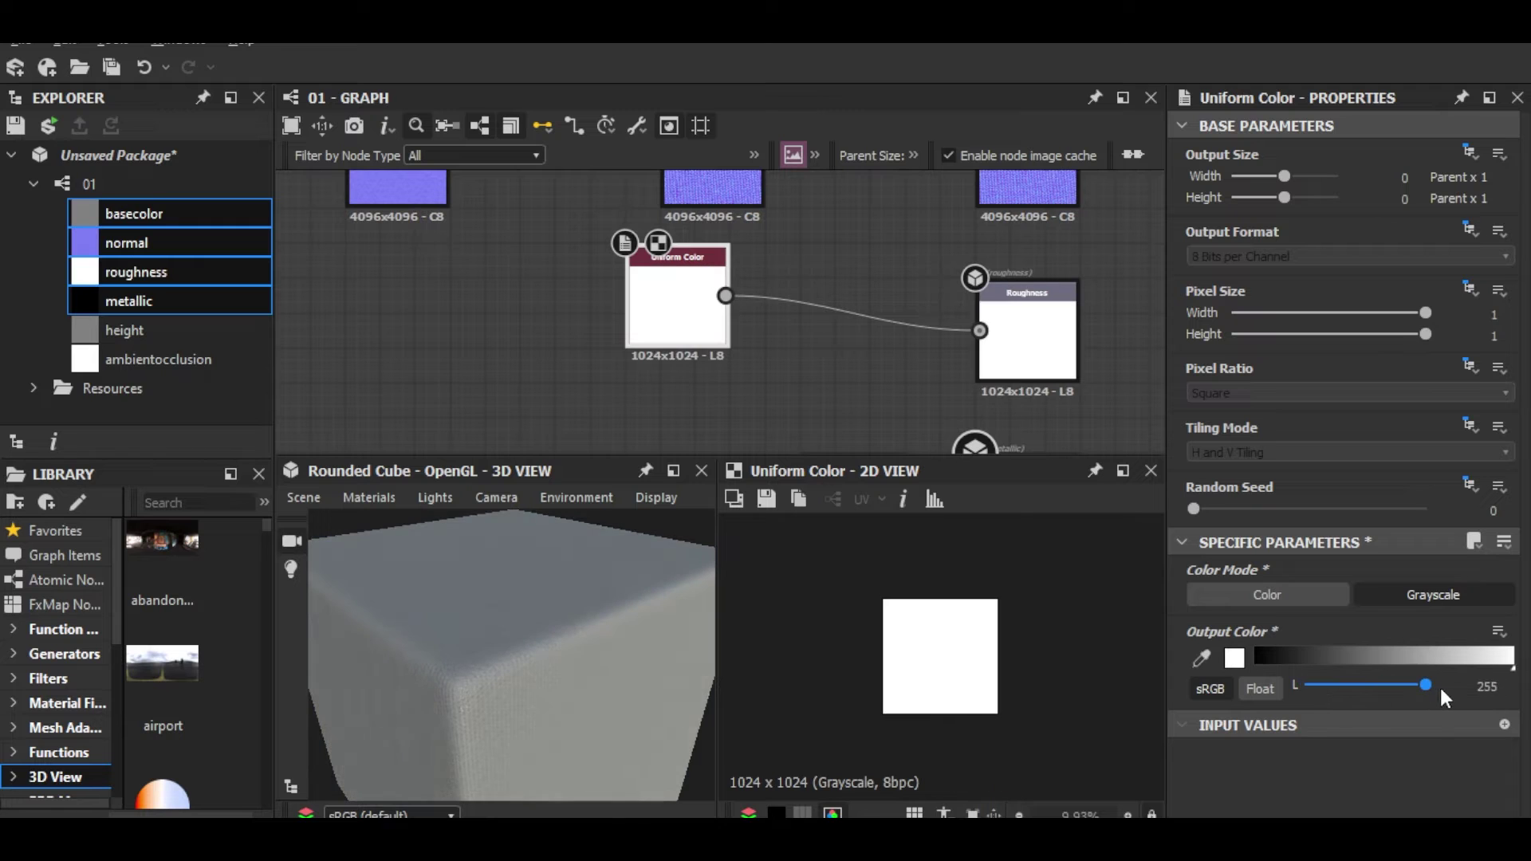
drag(654, 715, 909, 574)
scroll(738, 331, down, 2)
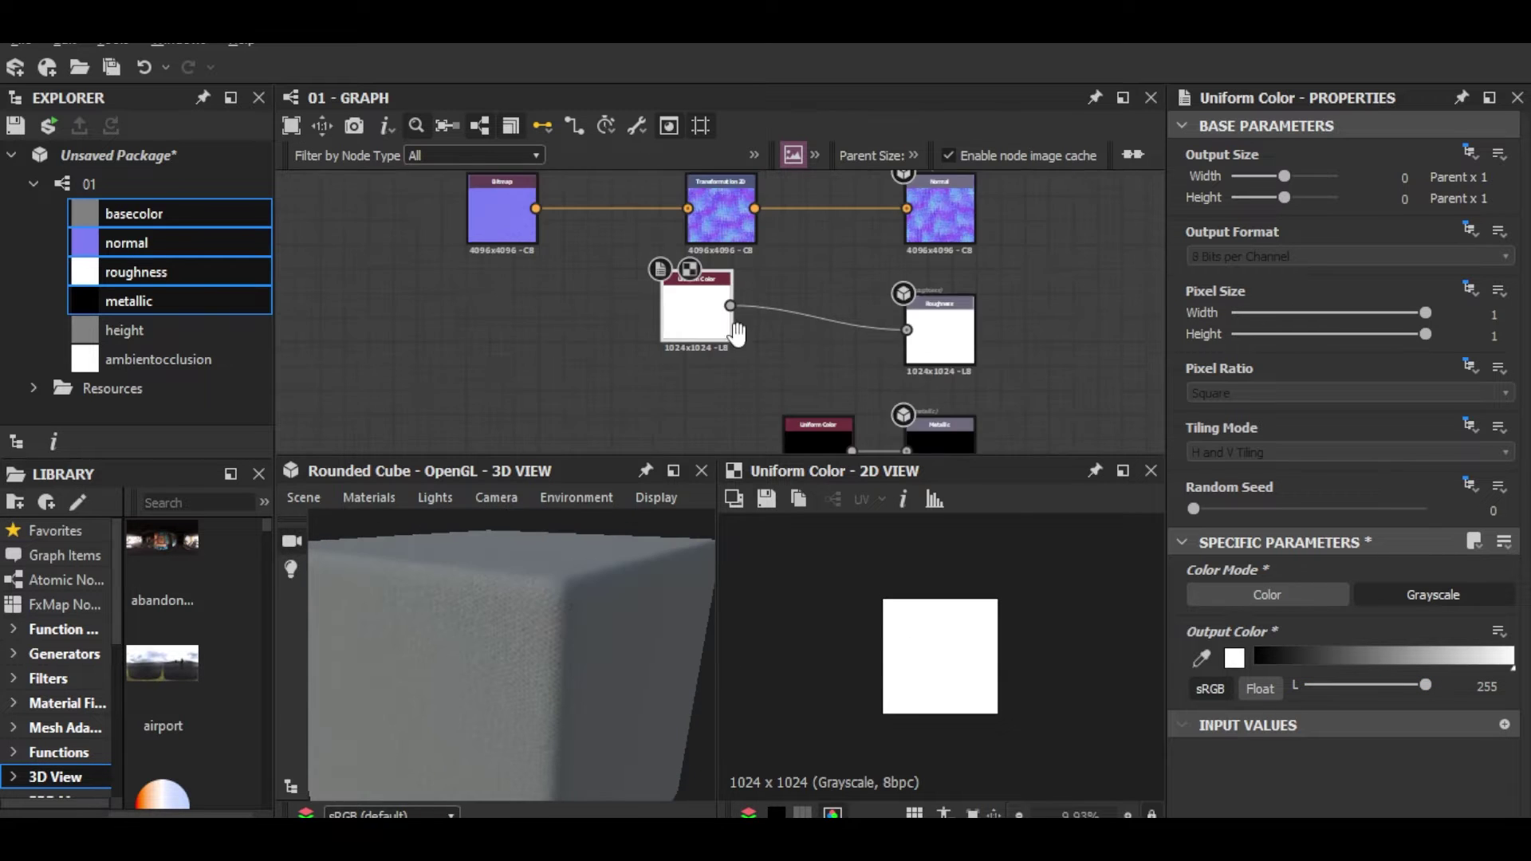
Step: Add a BnW Spots 3 noise node below the roughness Uniform Color node
scroll(687, 369, up, 2)
right_click(687, 369)
key(space)
text(noi)
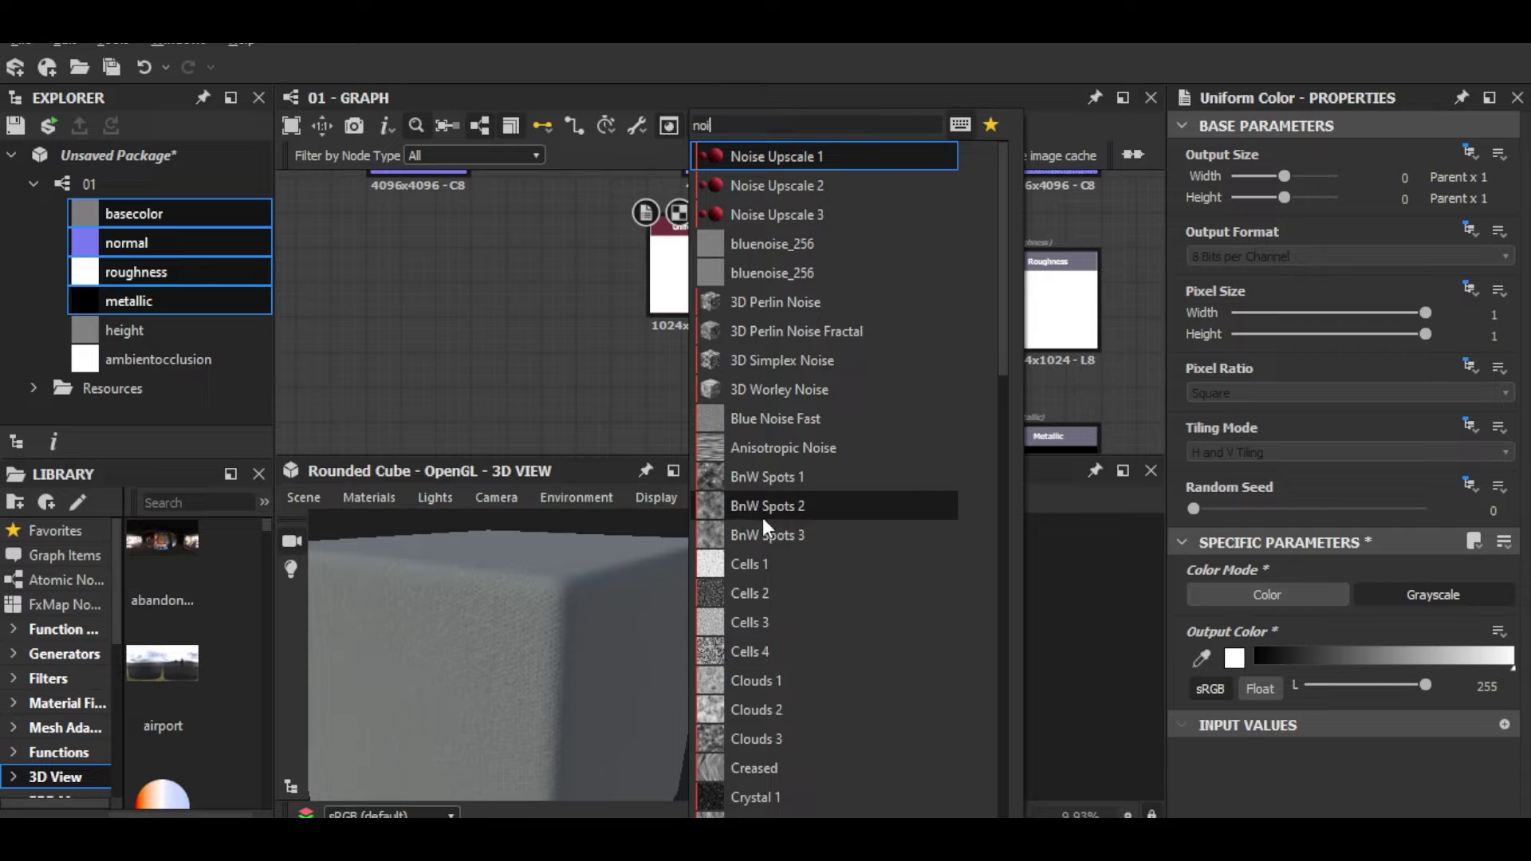
click(783, 536)
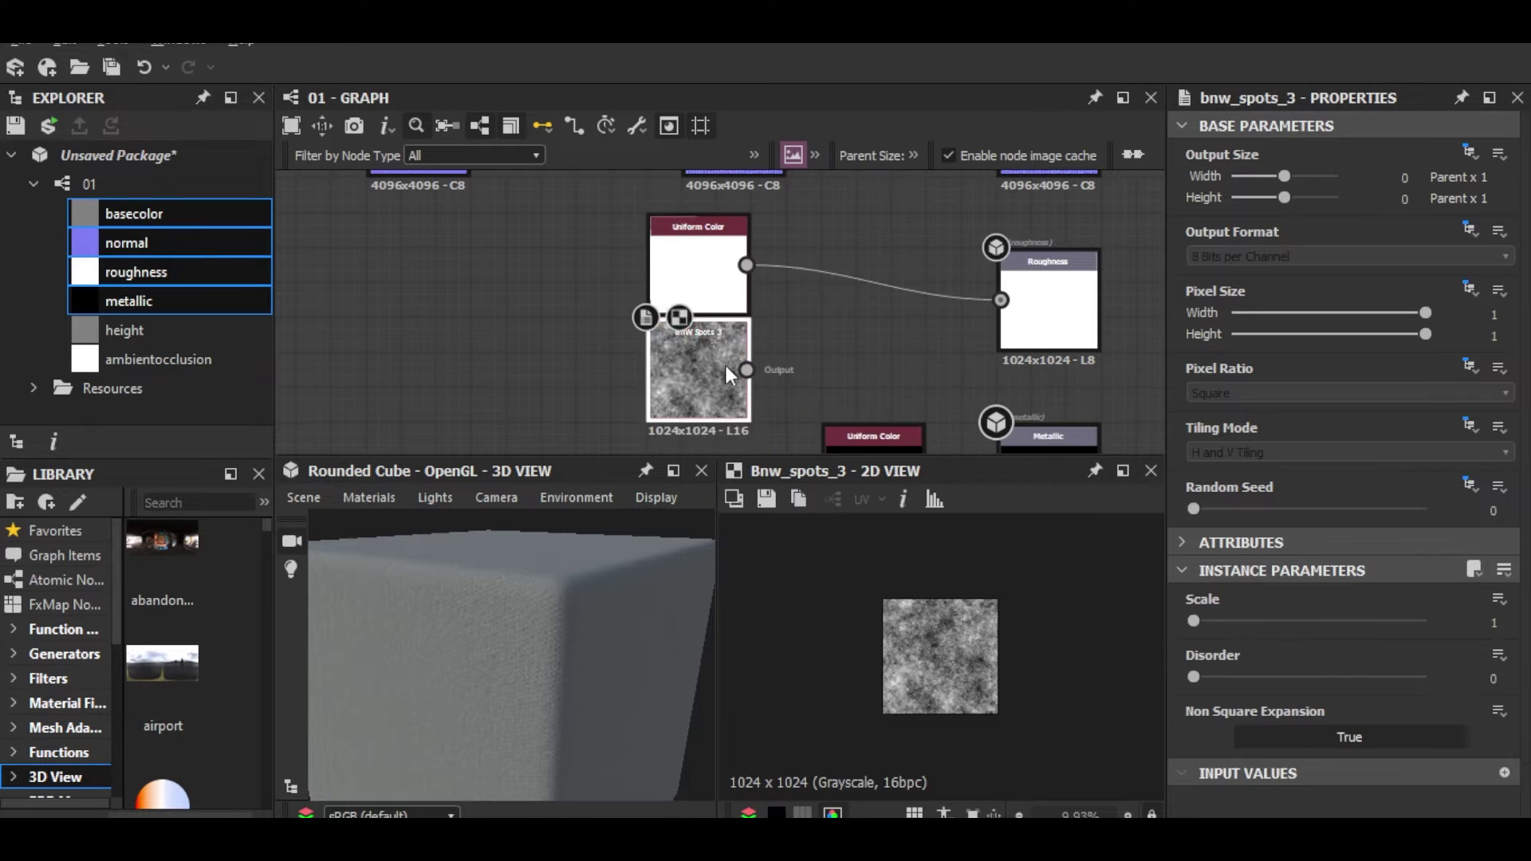
Step: Add a Blend node with the roughness Uniform Color as foreground and BnW Spots 3 as background
key(space)
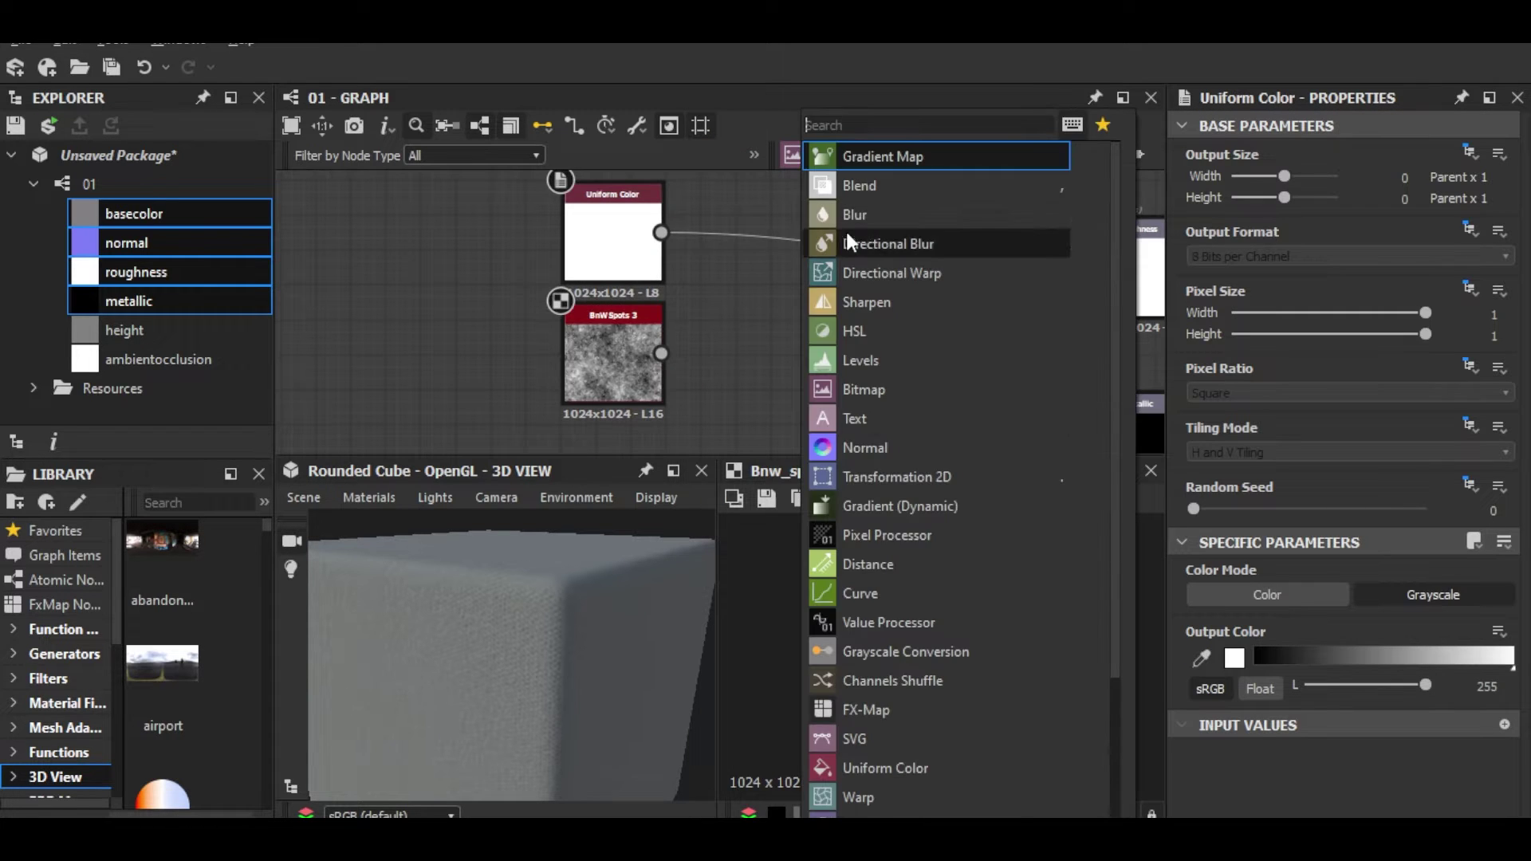
click(882, 190)
drag(661, 354, 761, 337)
drag(661, 232, 761, 313)
scroll(957, 665, up, 4)
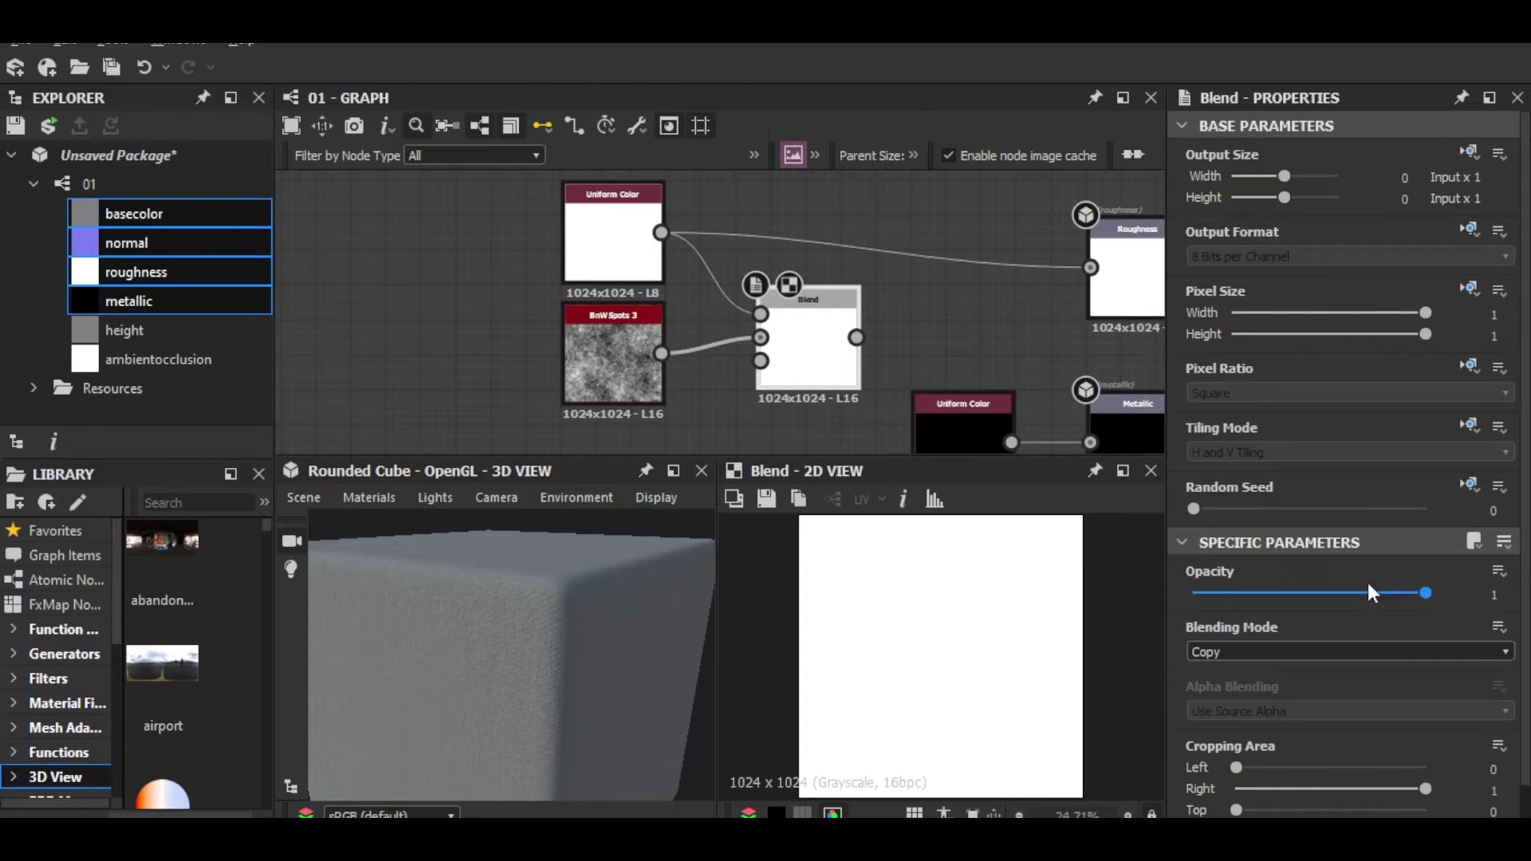
Step: Feed the Blend node into the Roughness output and set its opacity to 0.68 after trying lower blends
drag(1426, 592, 1357, 593)
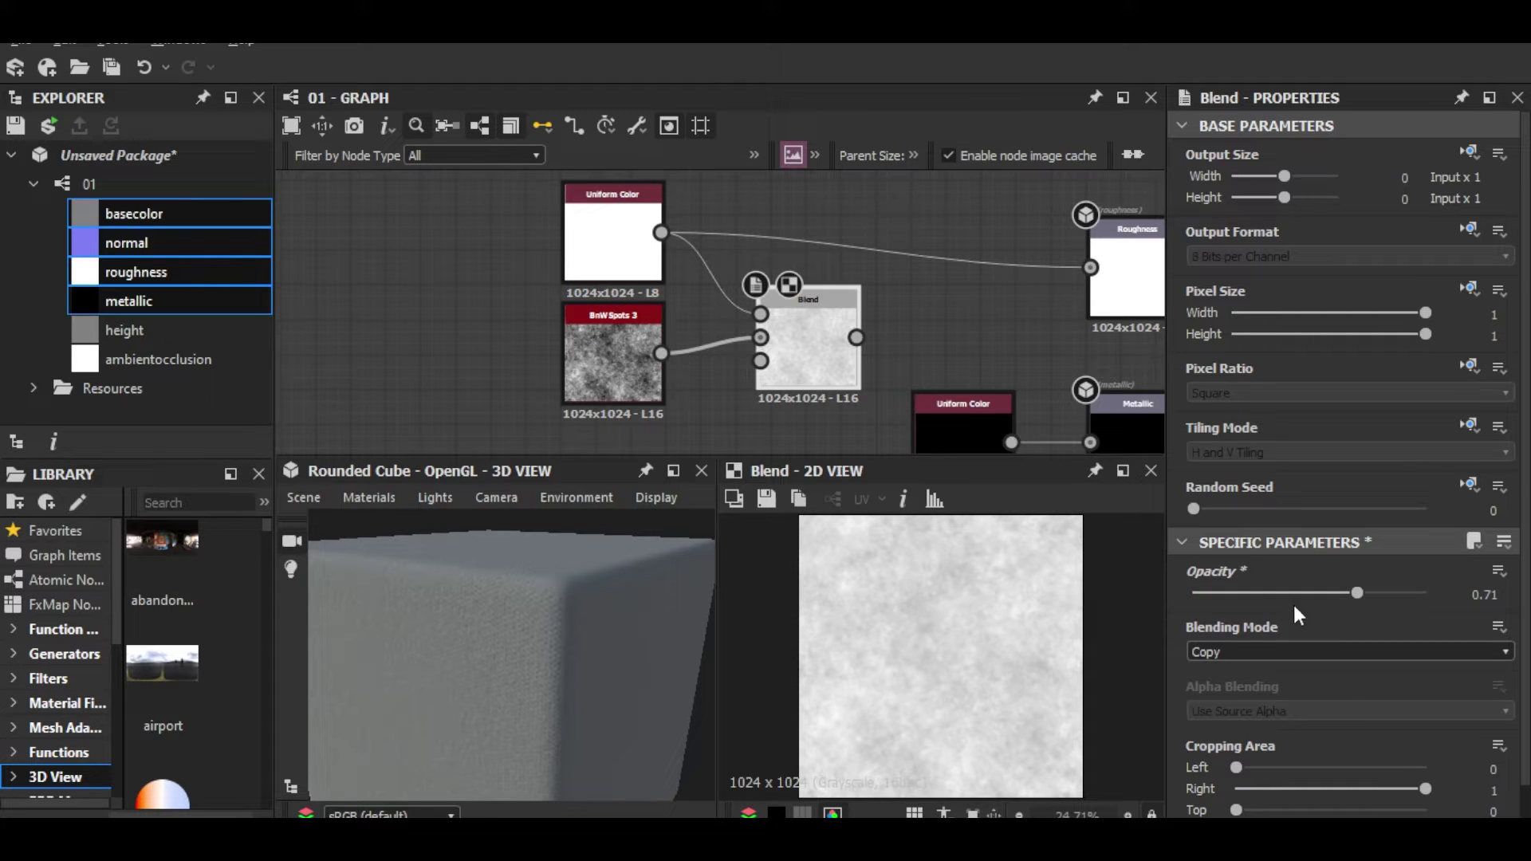
drag(1357, 593, 955, 595)
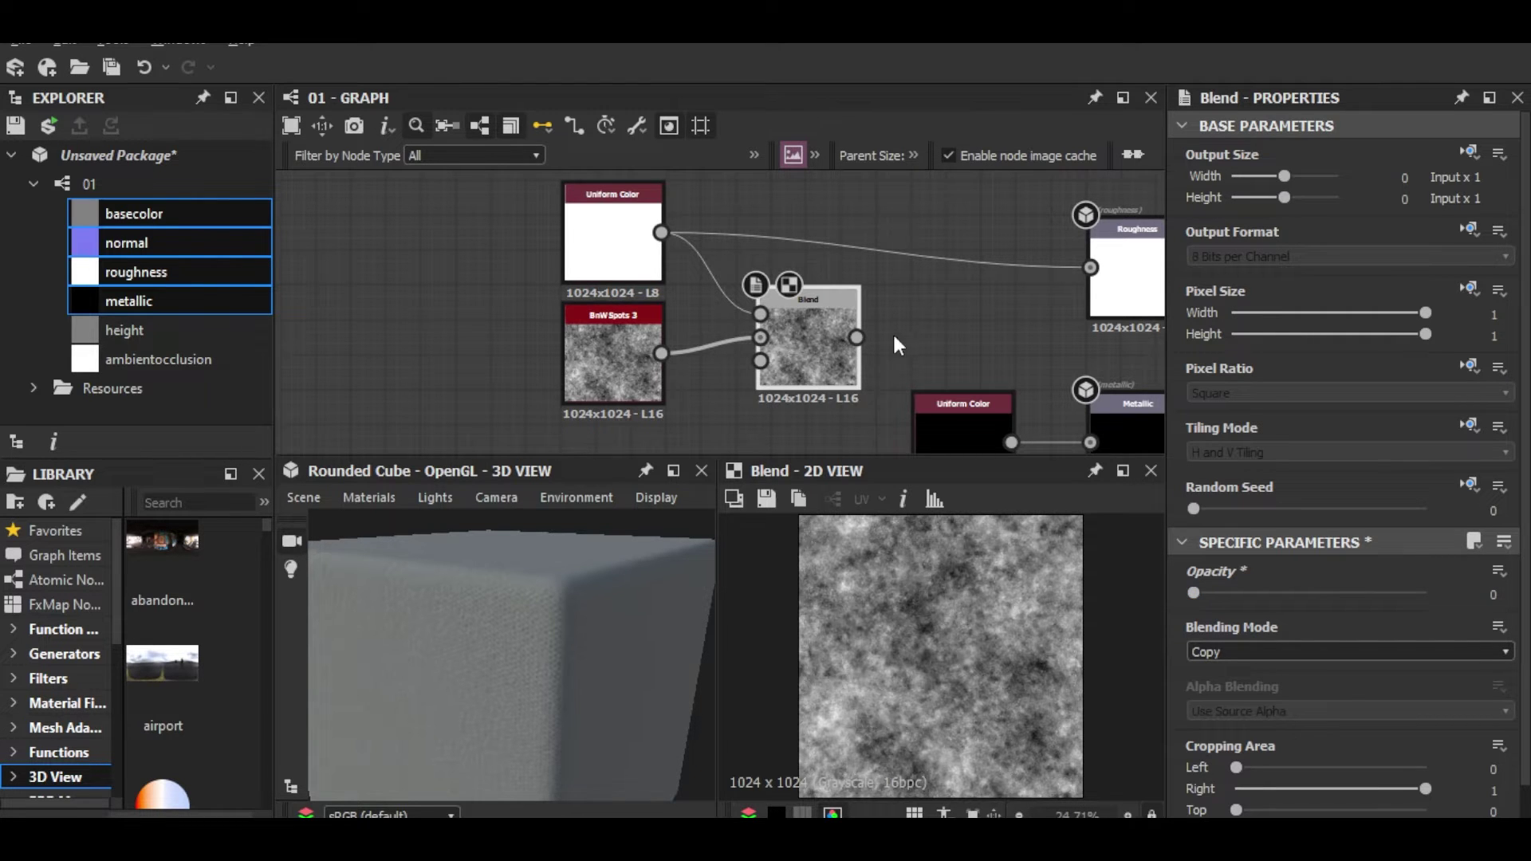
middle_drag(892, 331, 772, 357)
key(space)
key(Escape)
drag(759, 359, 992, 290)
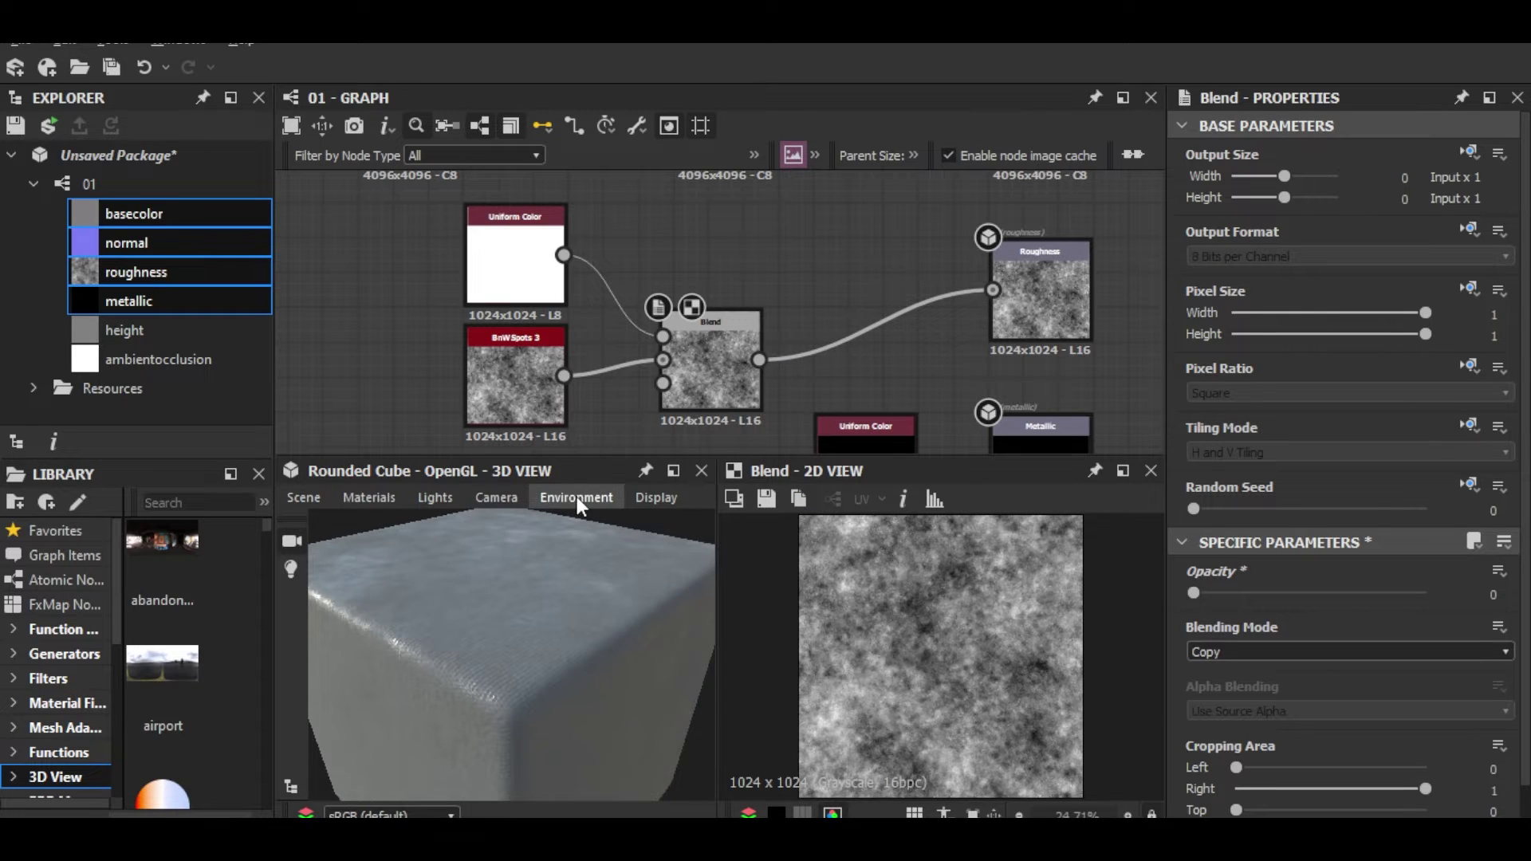
ctrl+shift+right_drag(451, 595, 360, 600)
drag(1193, 593, 1350, 592)
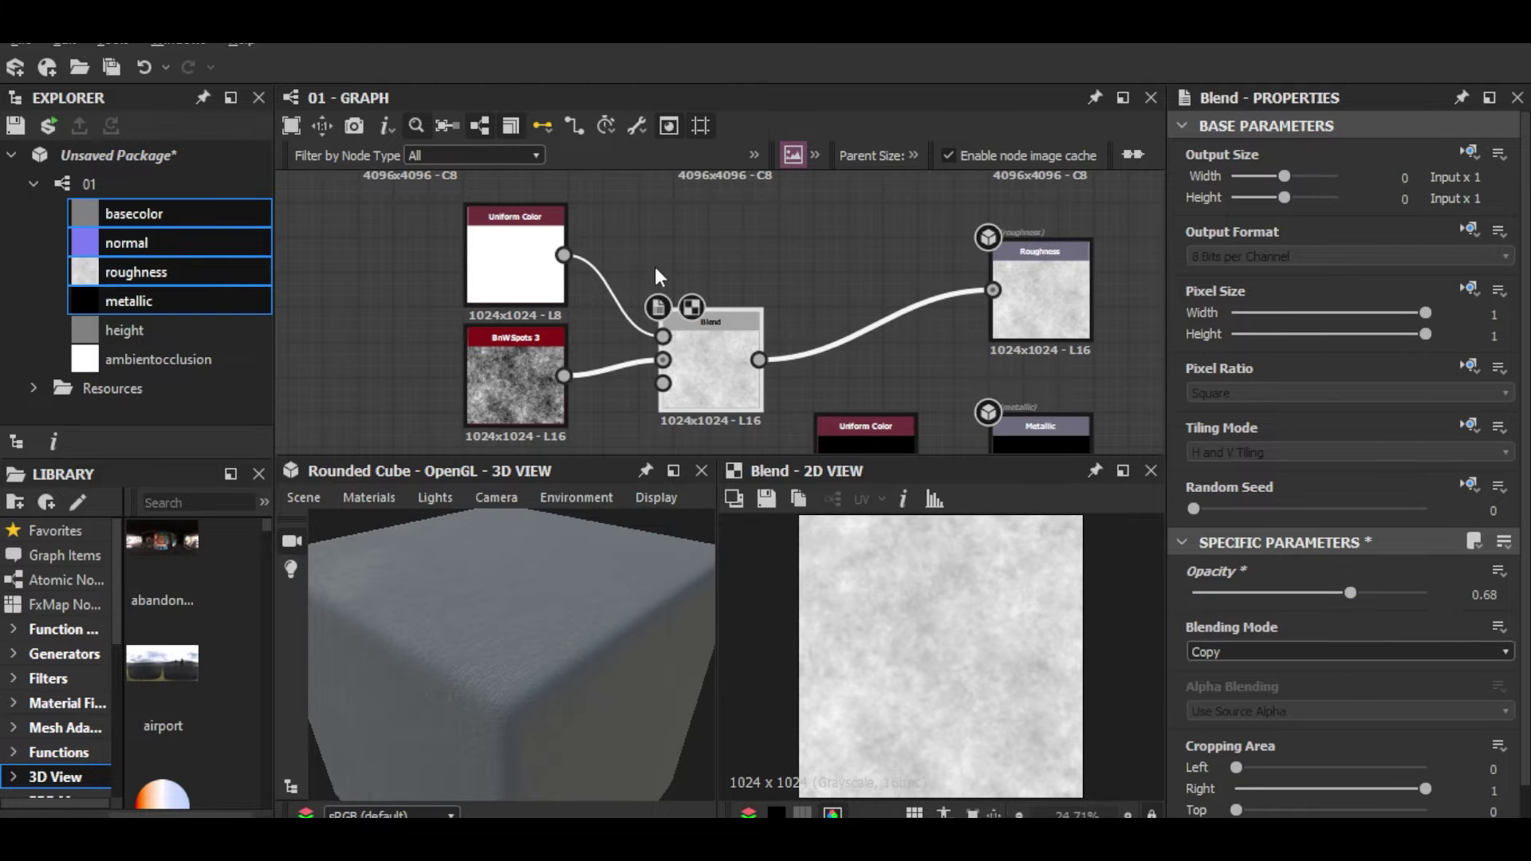
Step: Set the roughness Uniform Color node's output color to 234 and inspect the cube's reflections in an enlarged 3D view
middle_drag(602, 232, 690, 264)
double_click(621, 260)
drag(607, 281, 554, 289)
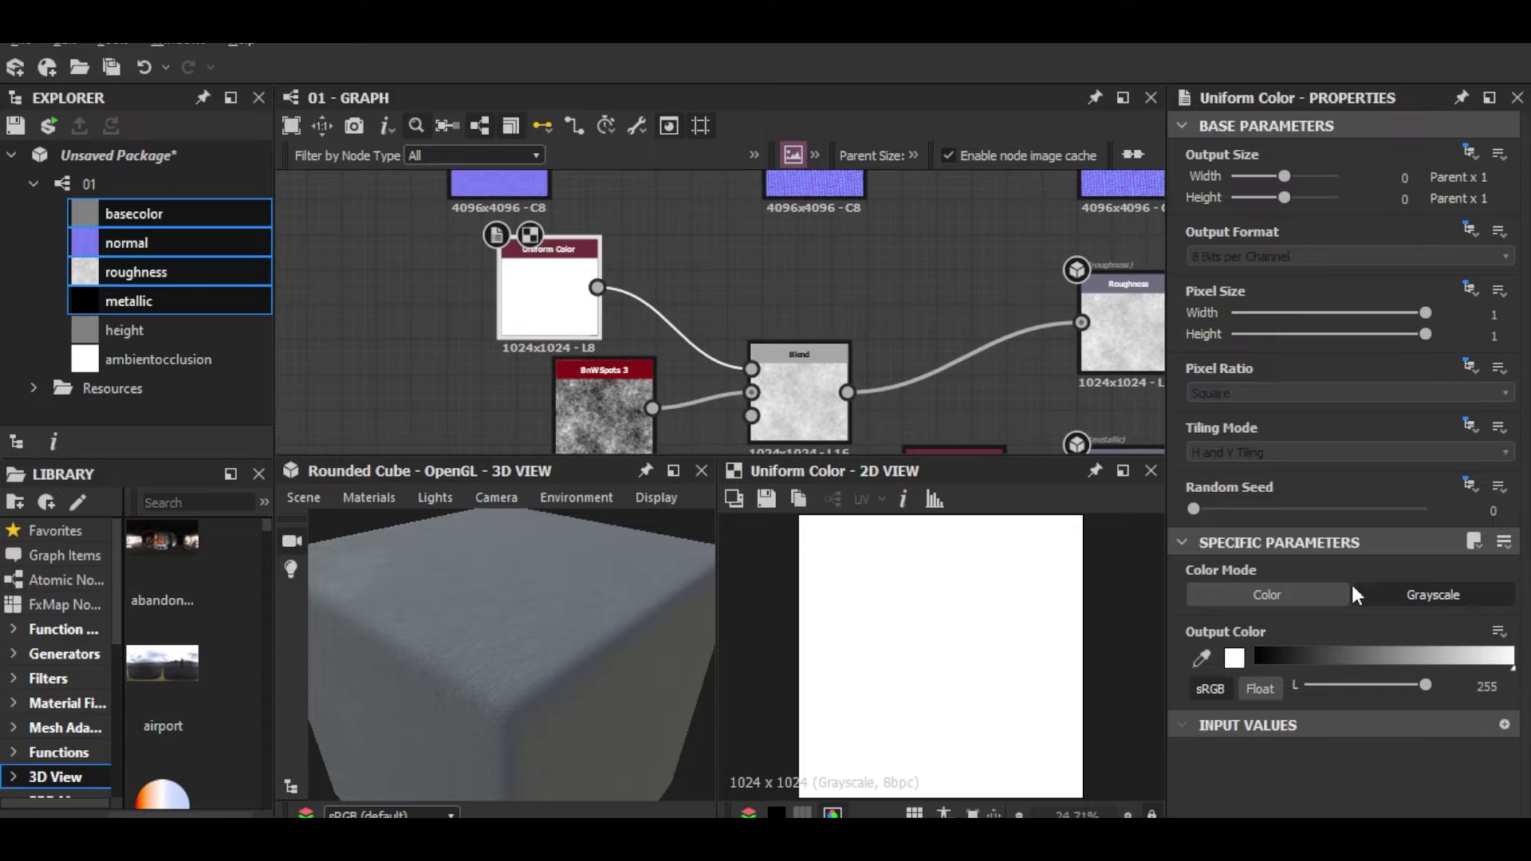
drag(1425, 684, 1414, 681)
drag(524, 620, 415, 581)
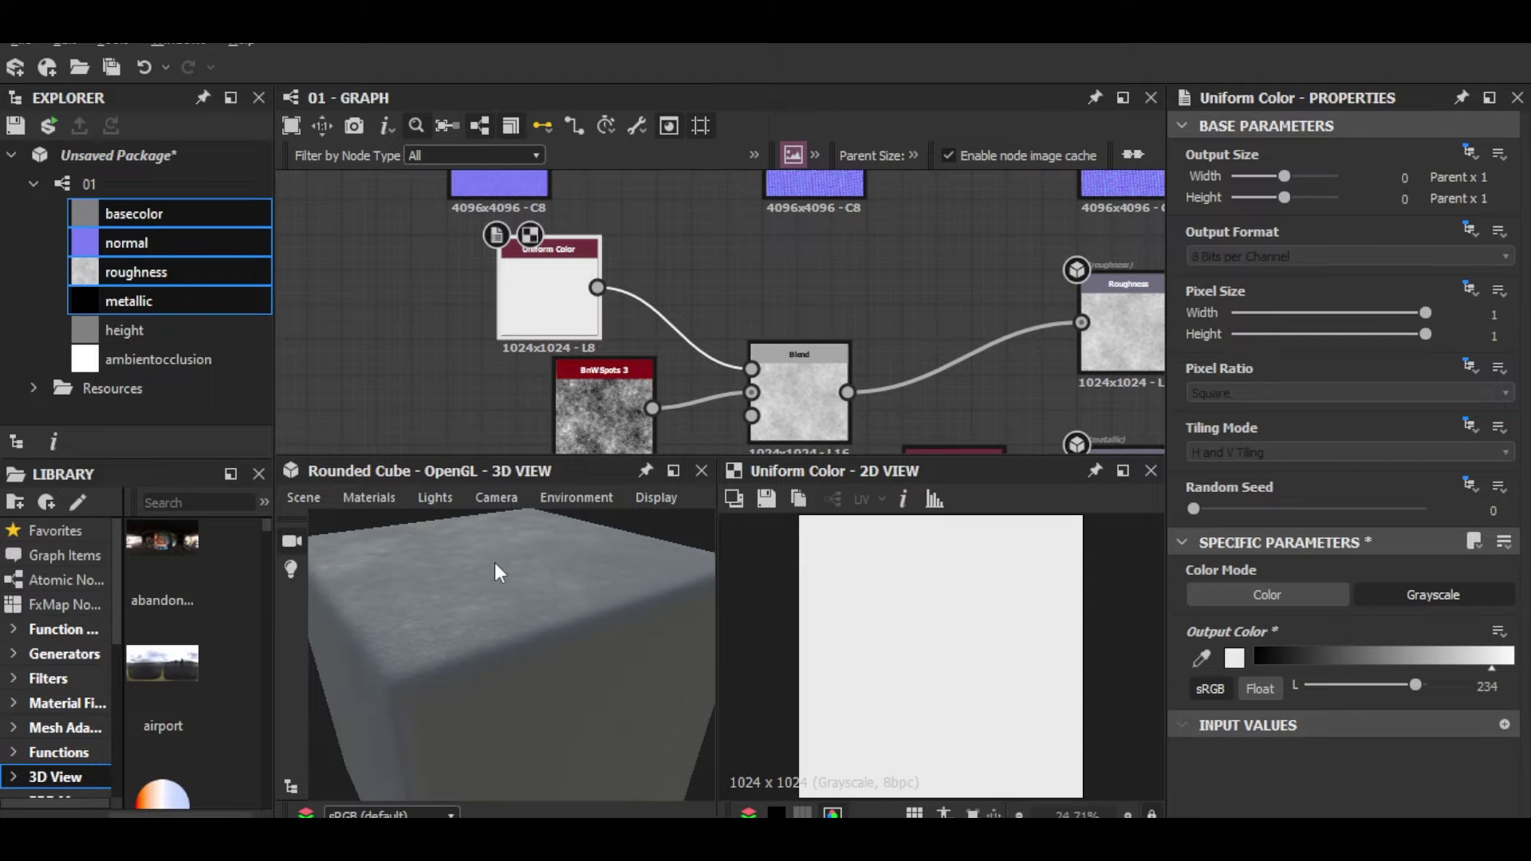
drag(492, 455, 492, 317)
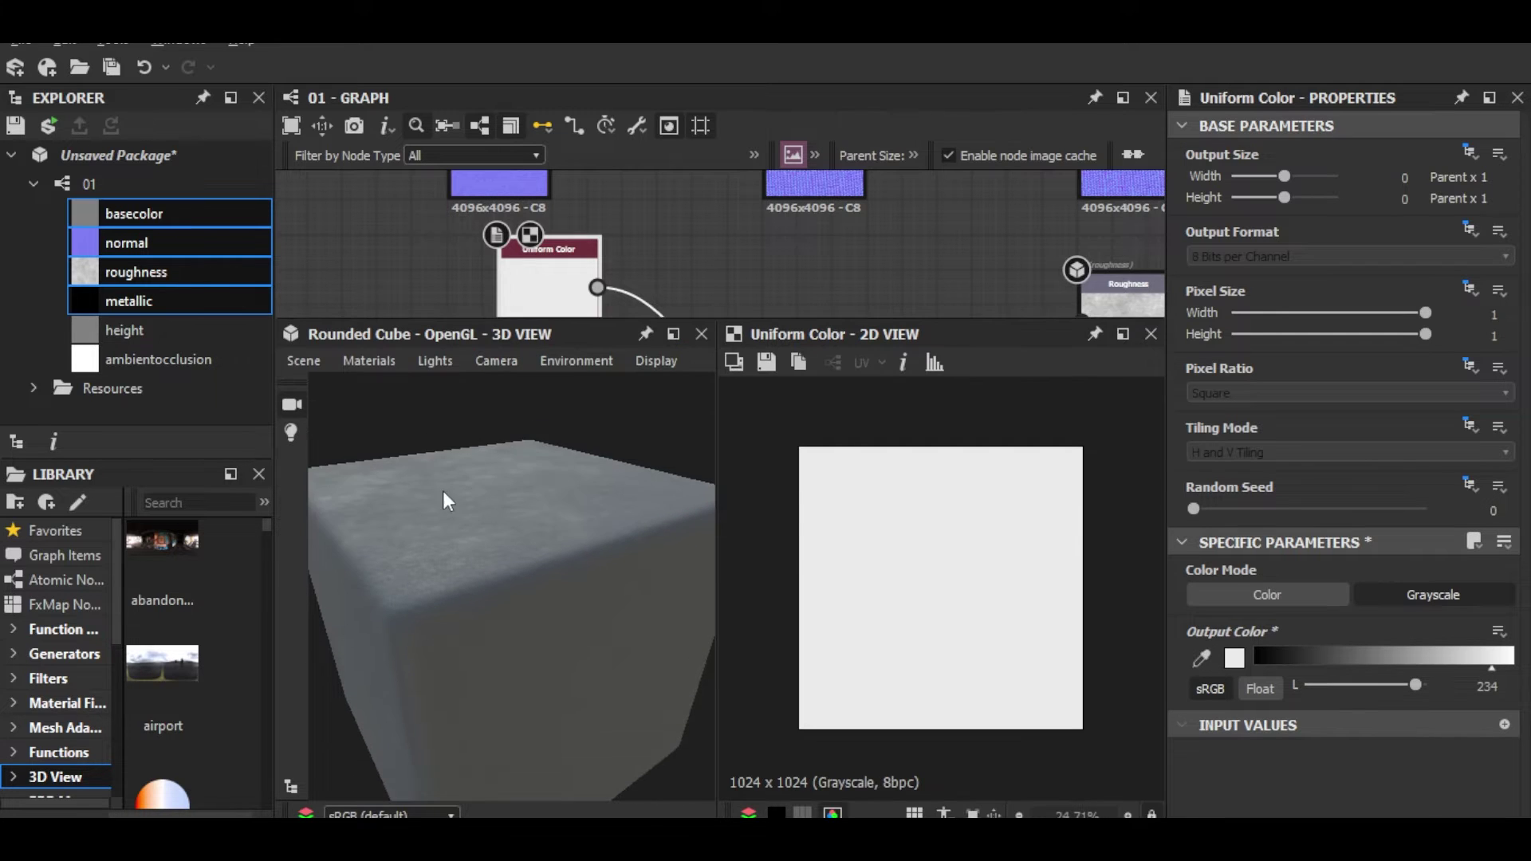
drag(442, 490, 471, 518)
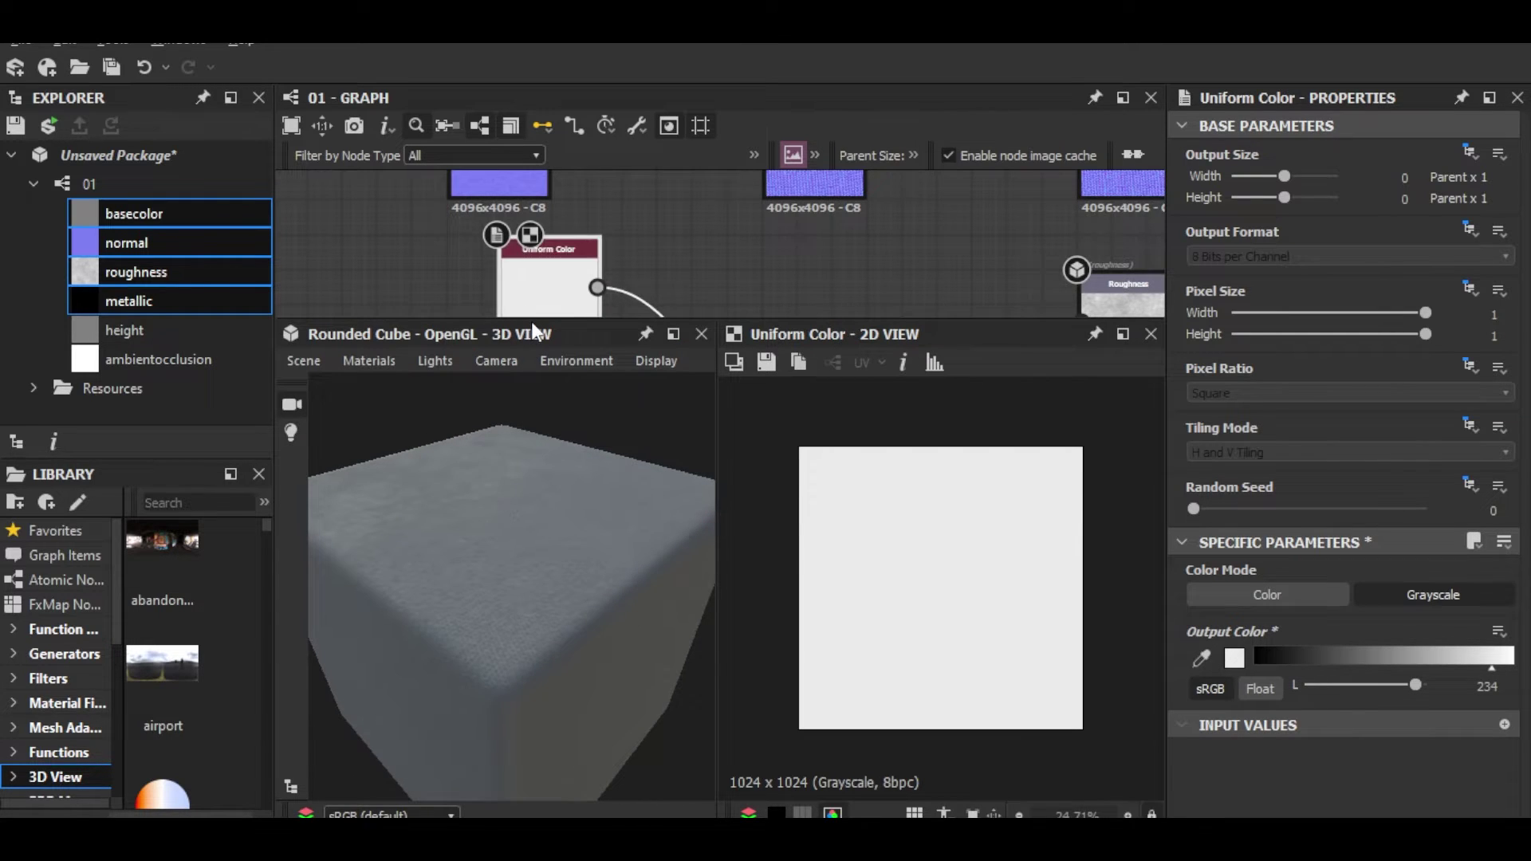
drag(531, 322, 532, 469)
Step: Delete the Uniform Color node that feeds the Metallic output
scroll(682, 359, down, 1)
middle_drag(667, 413, 668, 323)
scroll(861, 372, up, 2)
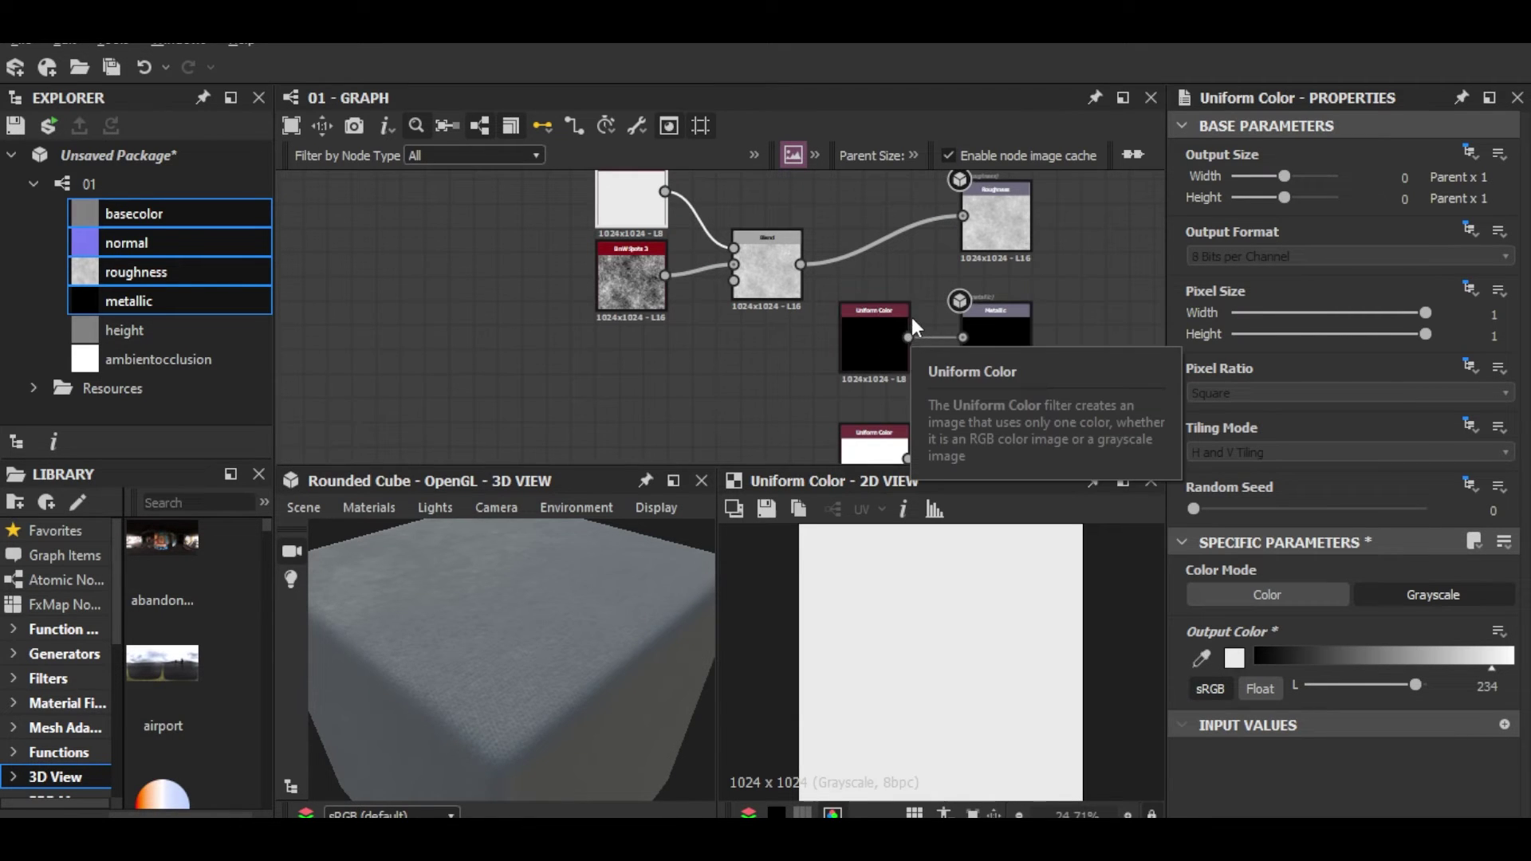
scroll(903, 322, up, 2)
drag(903, 322, 740, 368)
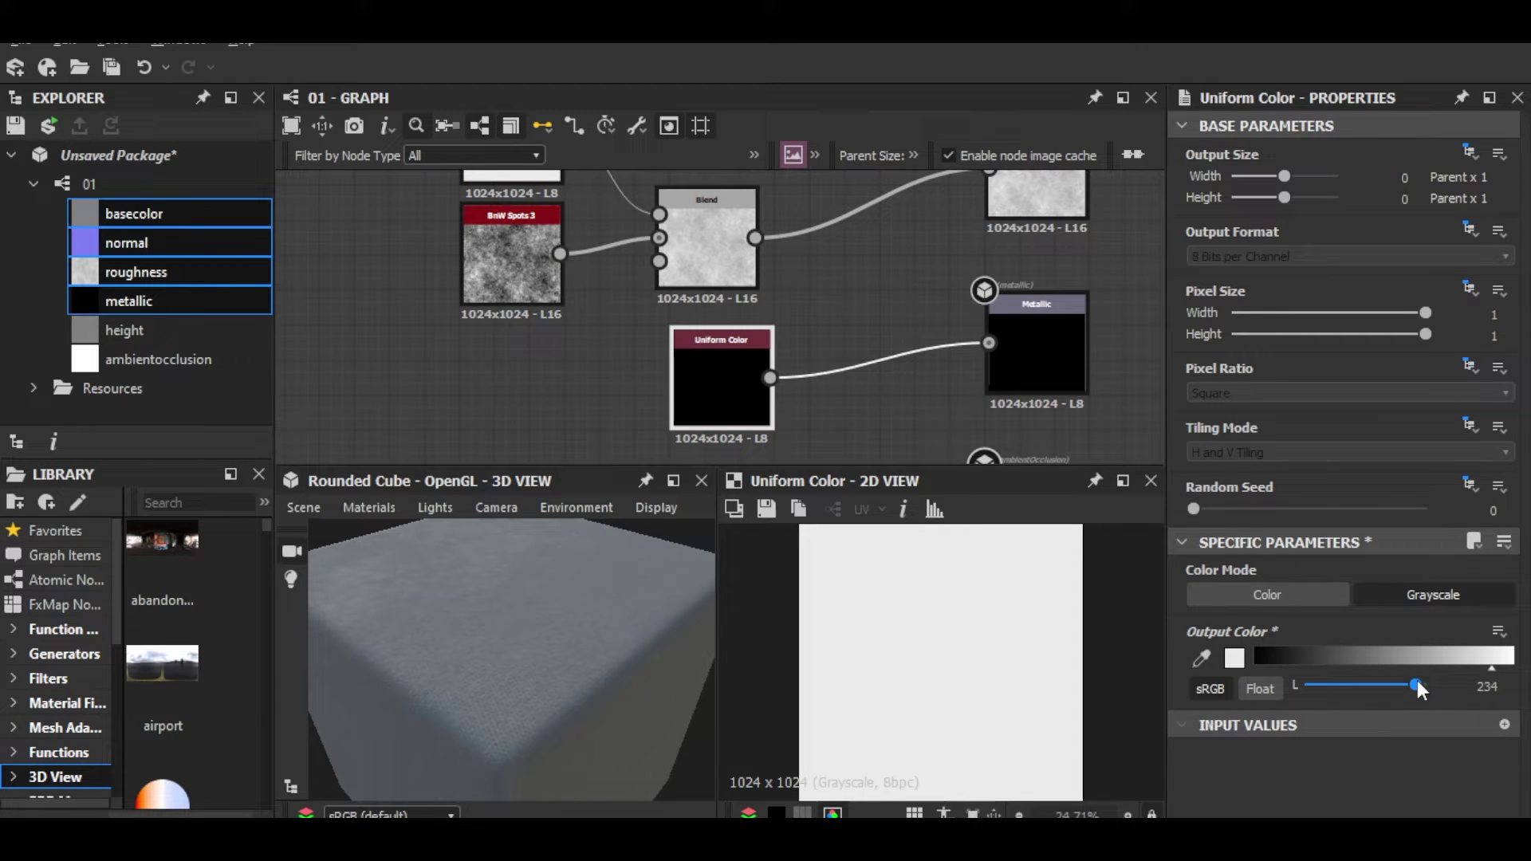
click(726, 371)
key(Delete)
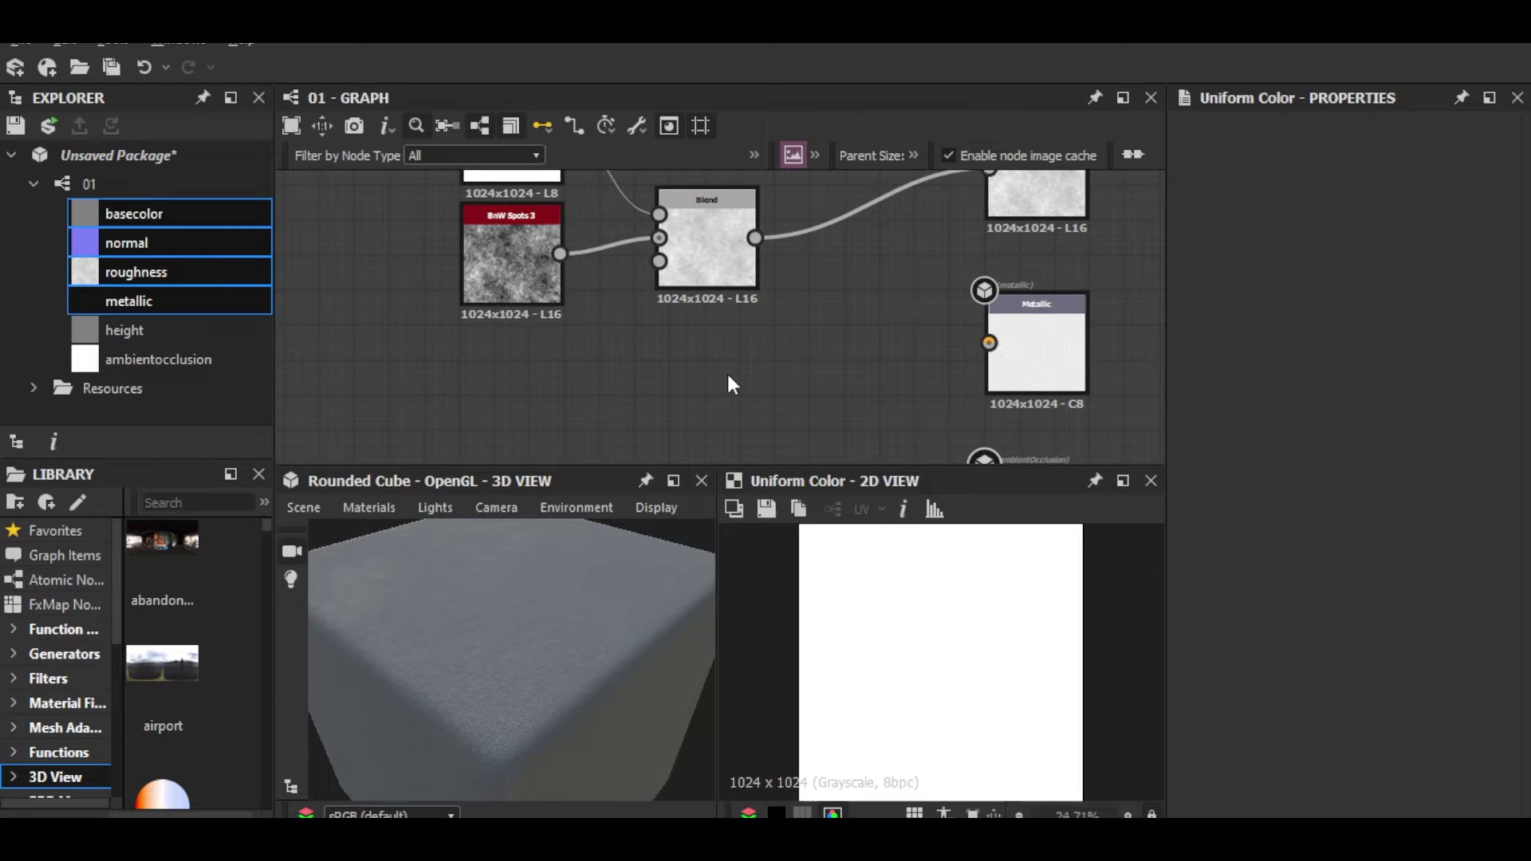
Step: Add a new Uniform Color node beside the Metallic output and connect the two
key(space)
text(un)
key(Return)
key(space)
key(Escape)
drag(734, 378, 989, 343)
Step: Switch the metallic Uniform Color node to Grayscale, try a bright output color, and set it to about 26
click(1384, 599)
drag(1305, 685, 1475, 682)
mouse_move(376, 681)
mouse_down()
mouse_move(389, 706)
mouse_move(379, 678)
mouse_up()
drag(1408, 683, 1320, 681)
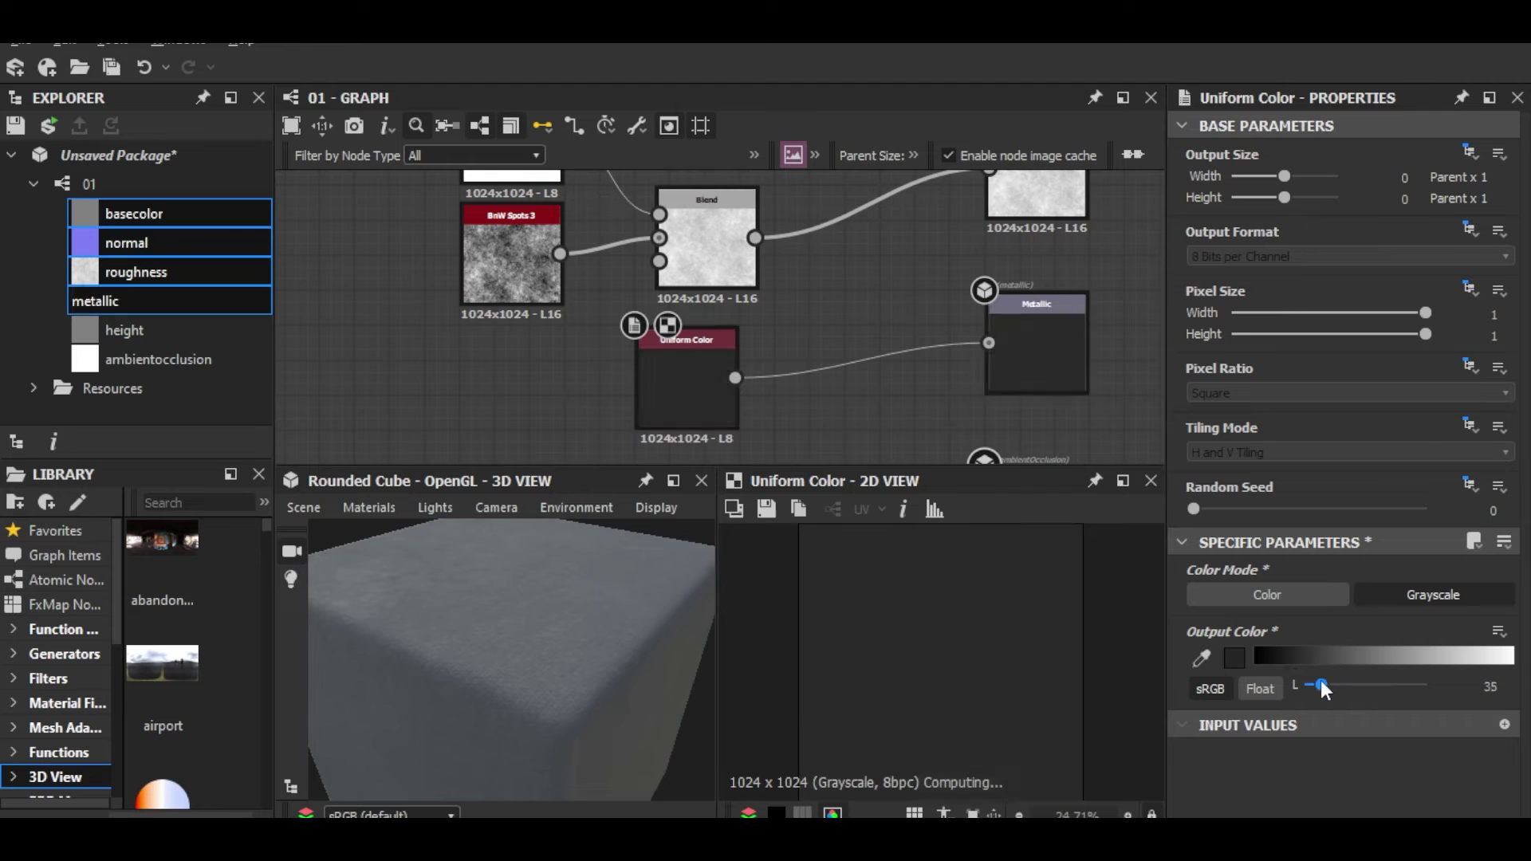
scroll(845, 381, down, 2)
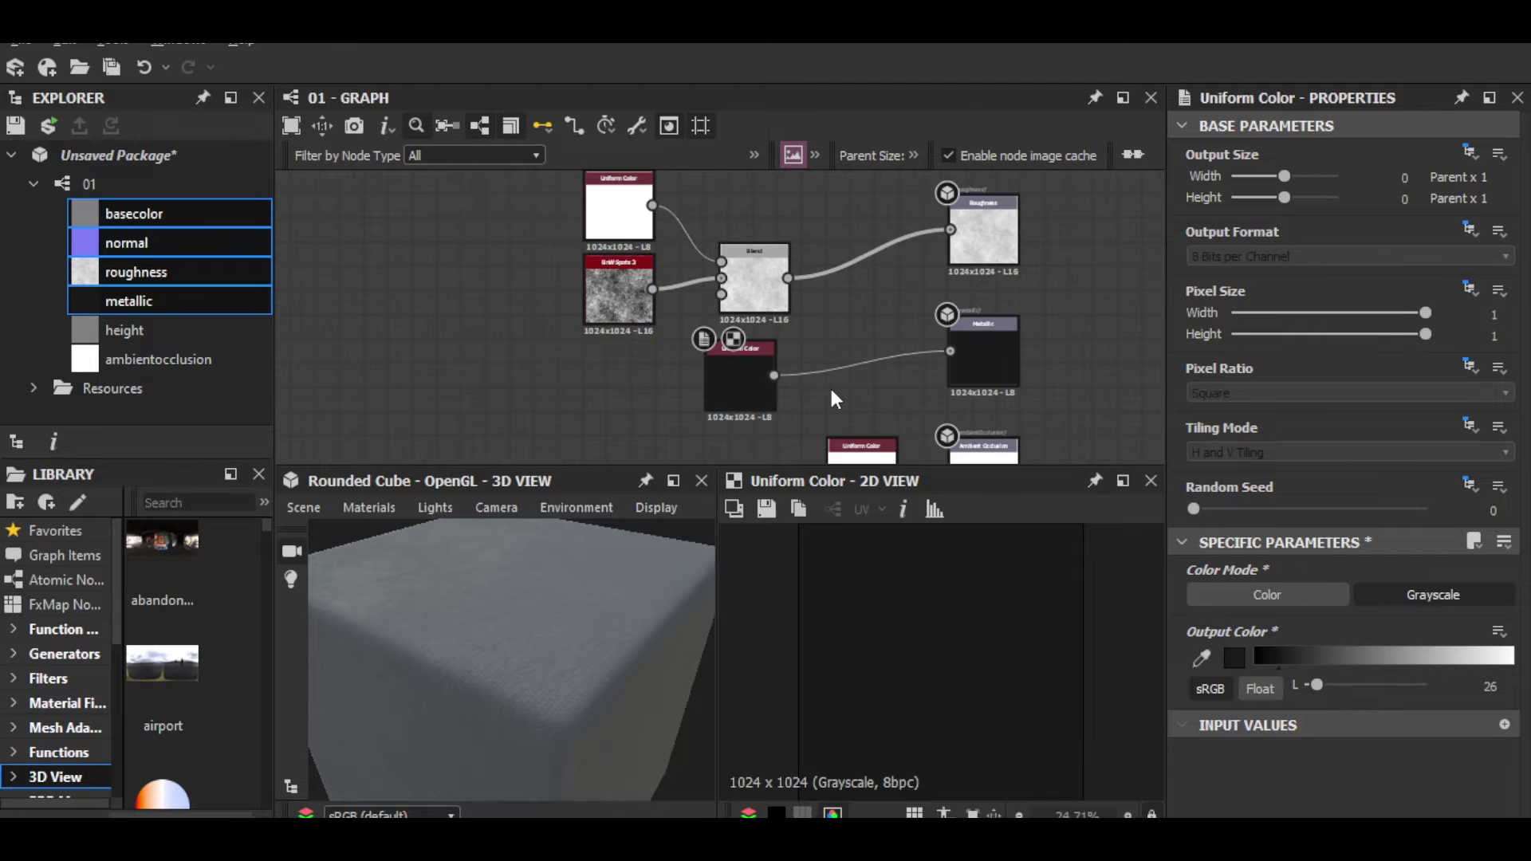
Step: Duplicate the BnW Spots 3 node and place the copy below the metallic Uniform Color node
scroll(829, 386, up, 2)
middle_drag(799, 407, 891, 381)
click(813, 363)
scroll(809, 355, down, 2)
click(679, 270)
key(ctrl+c)
key(ctrl+v)
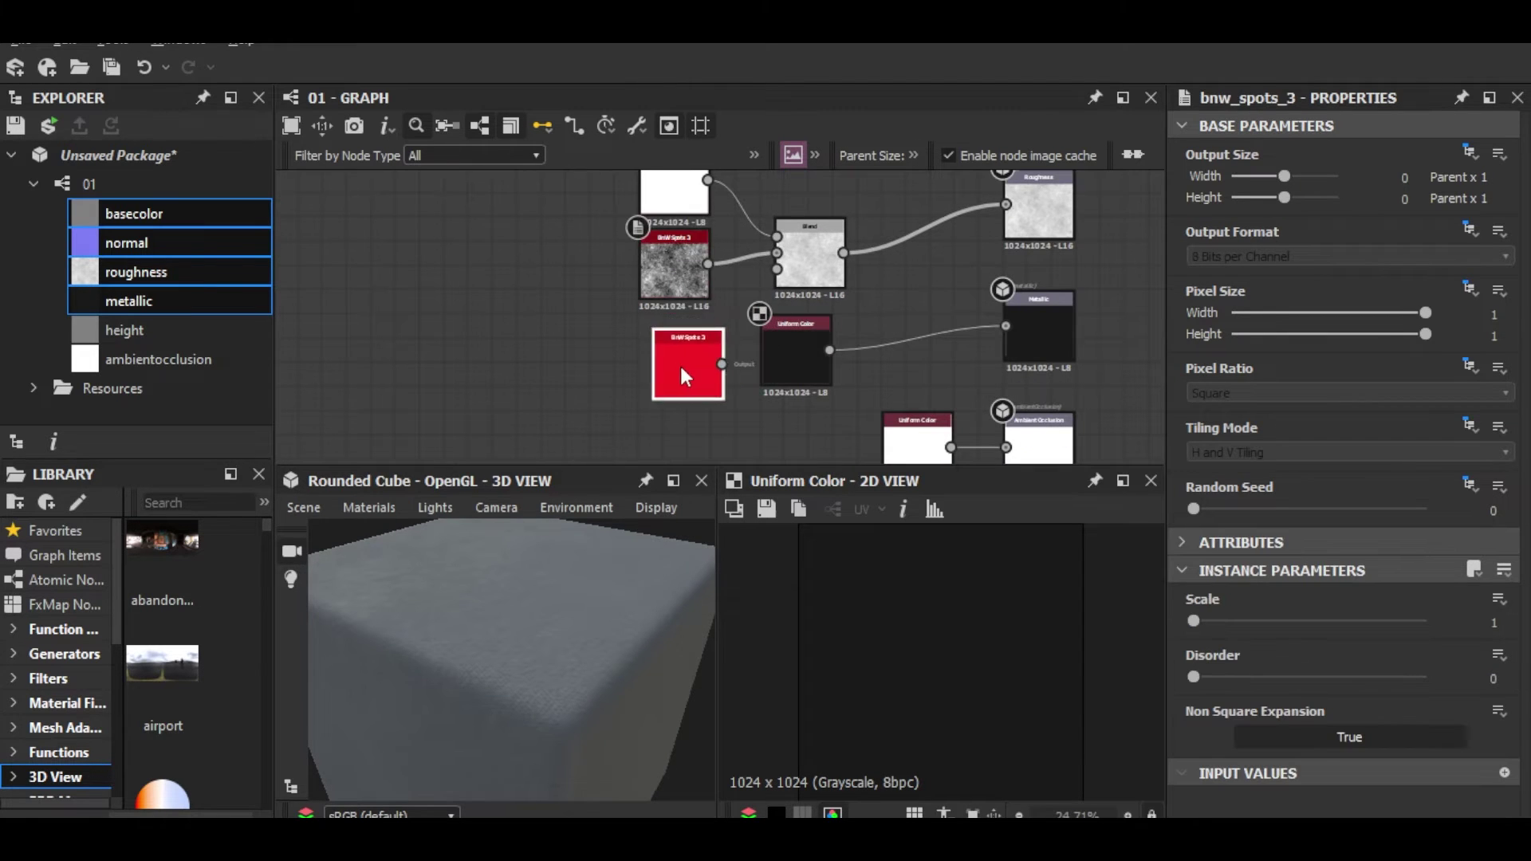
click(784, 424)
Step: Add a second Blend node with the metallic Uniform Color as foreground and the copied BnW Spots 3 as background
scroll(833, 435, up, 3)
key(space)
click(1011, 185)
drag(806, 395, 909, 341)
drag(863, 319, 920, 318)
middle_drag(957, 326, 893, 329)
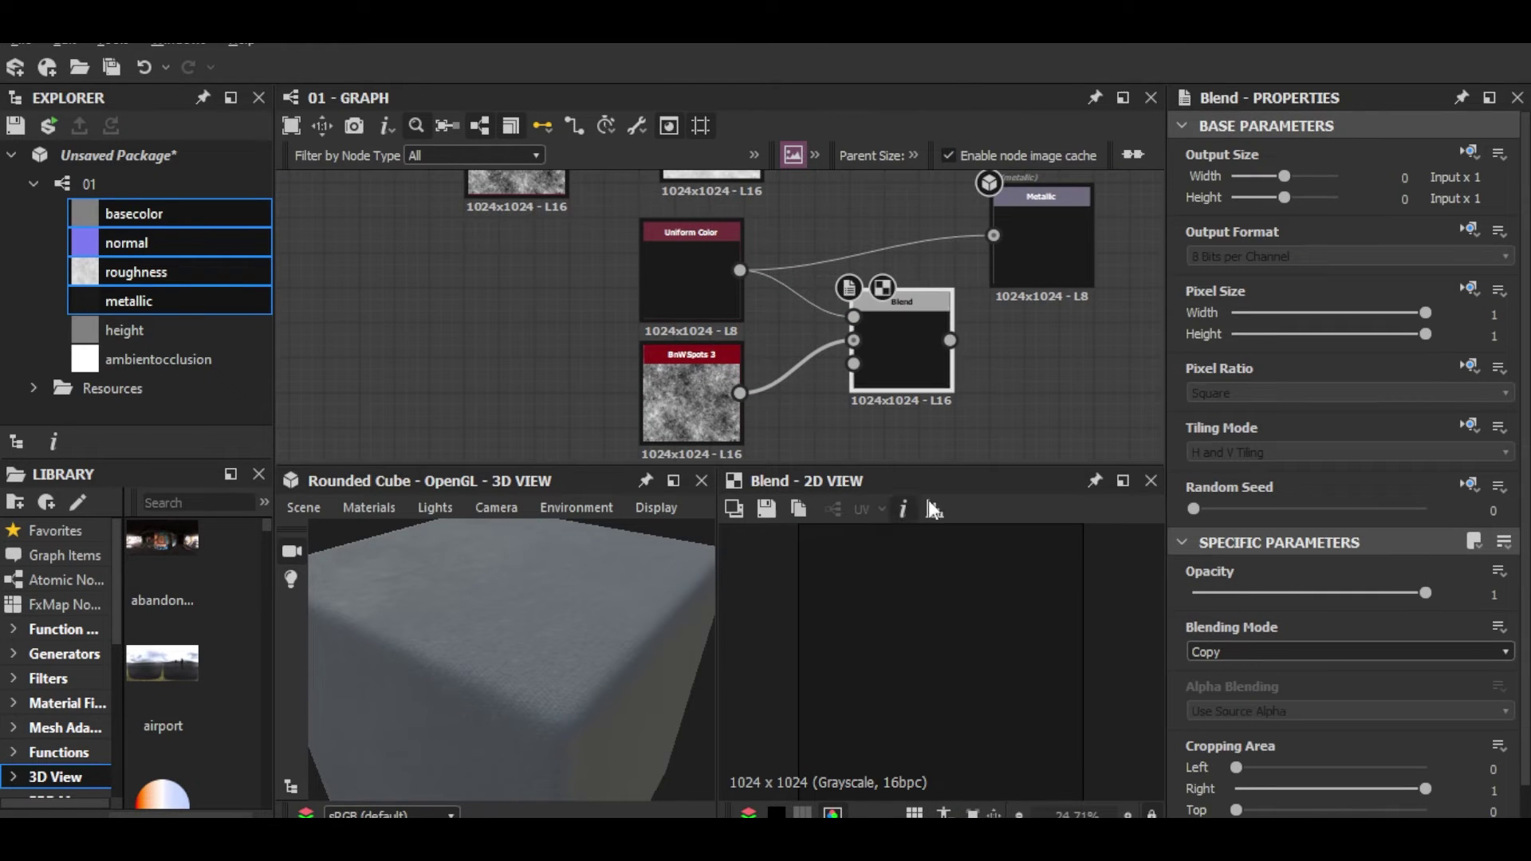
Step: Set the metallic Blend node's opacity to 0.89 and connect its output to Metallic
mouse_move(1425, 592)
mouse_down()
mouse_move(1293, 593)
mouse_move(1399, 598)
mouse_up()
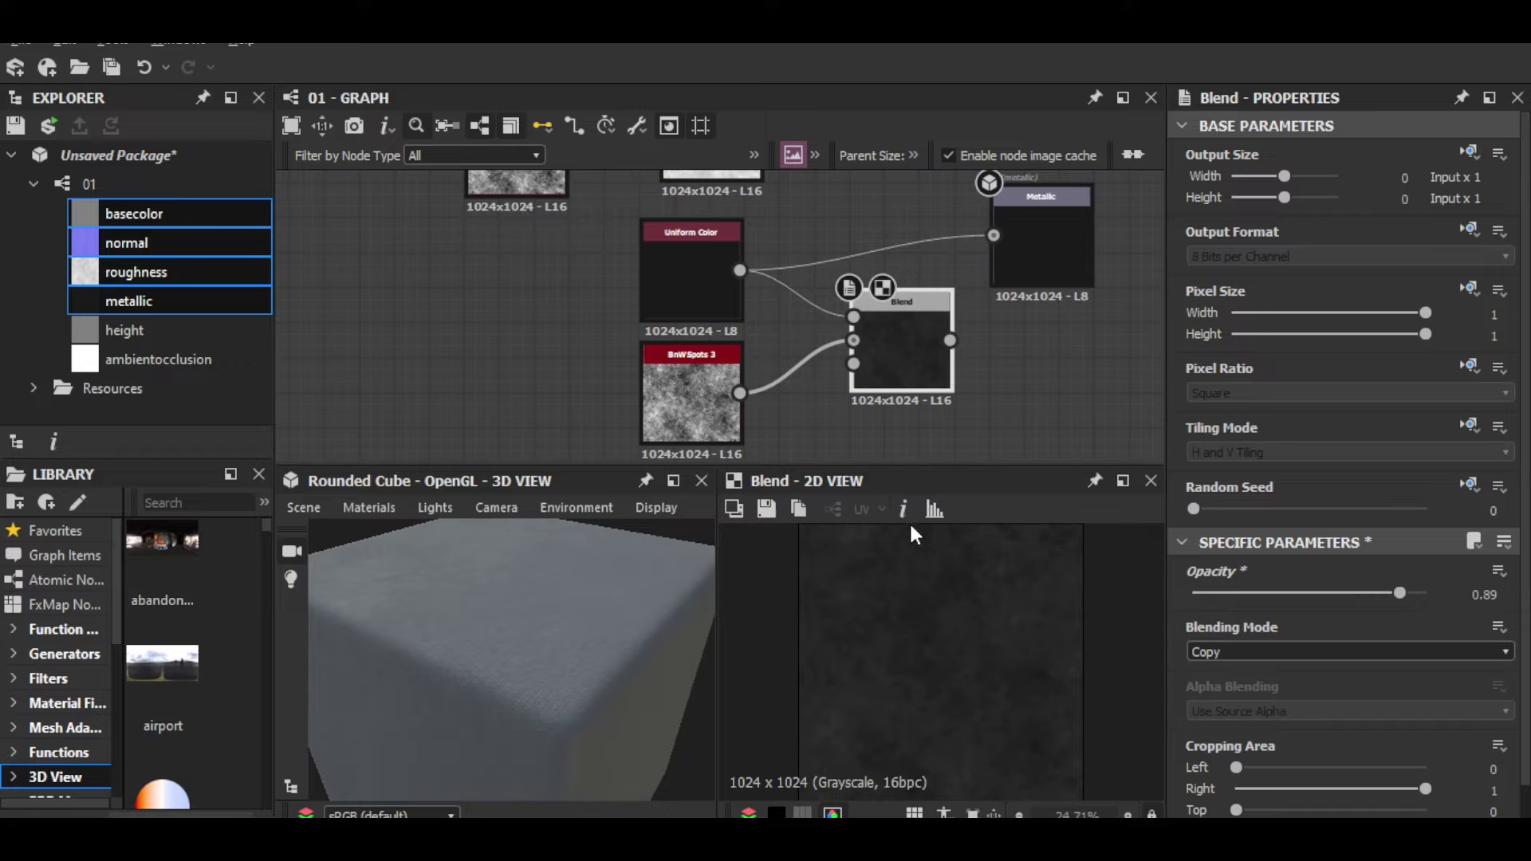
click(702, 281)
double_click(912, 359)
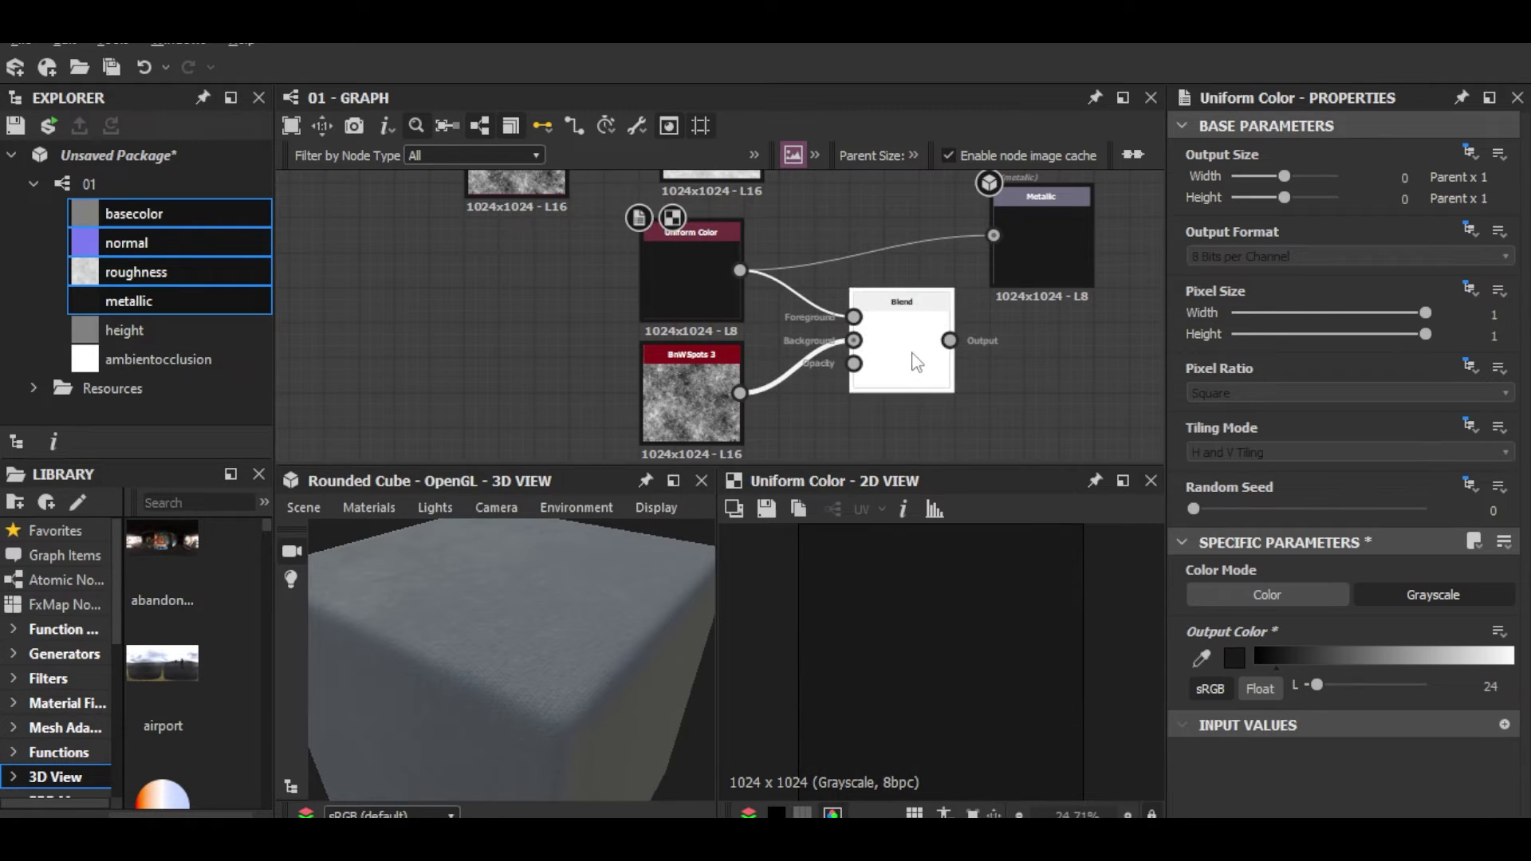
middle_drag(994, 337, 959, 380)
drag(960, 279, 960, 279)
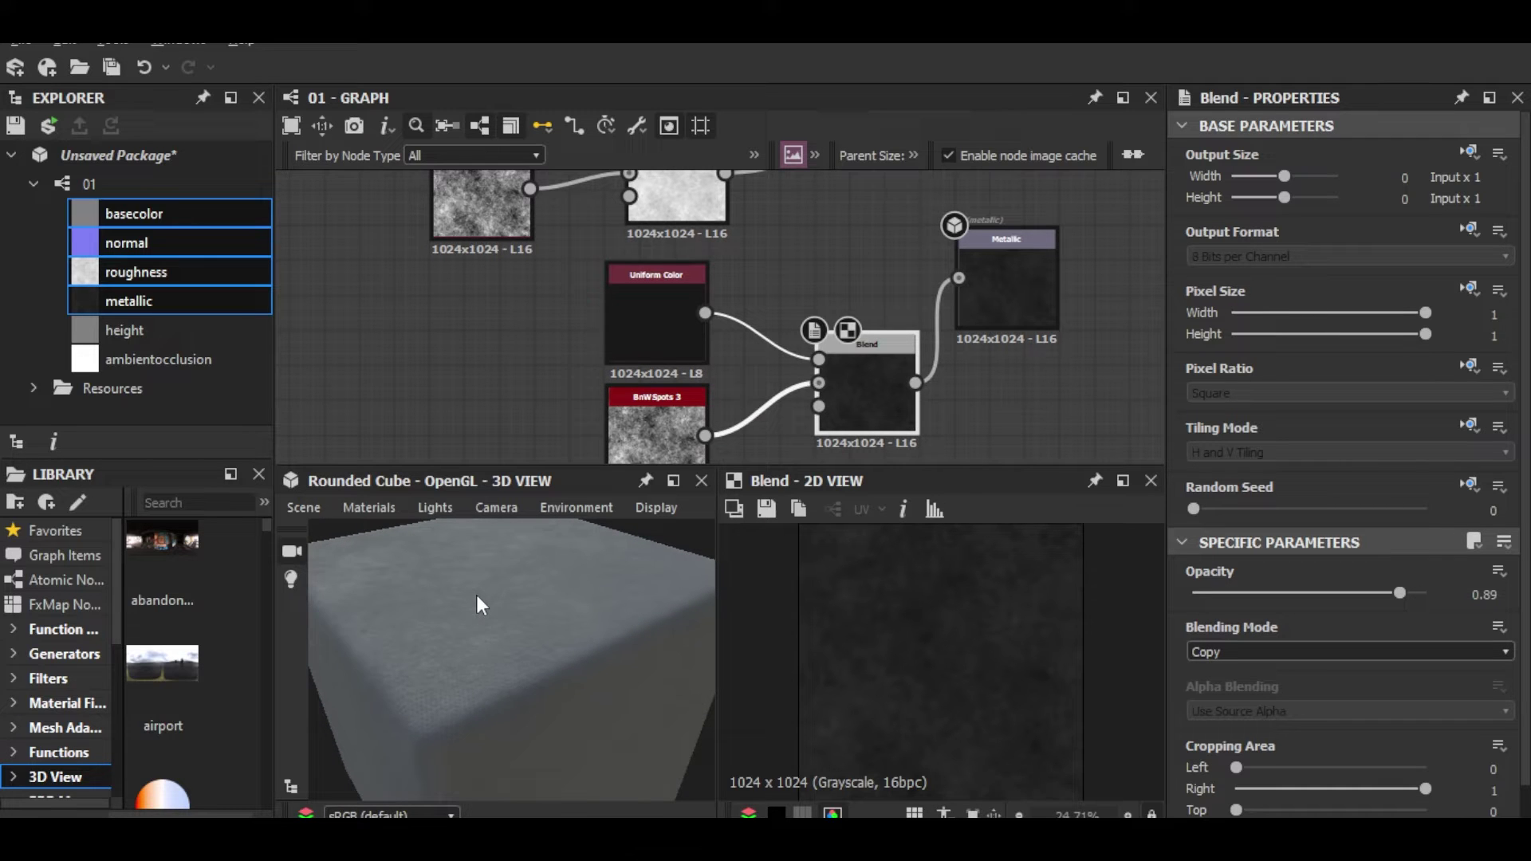
Step: Darken the roughness Uniform Color node's output color to a light gray and check the cube's reflections
middle_drag(814, 227, 933, 351)
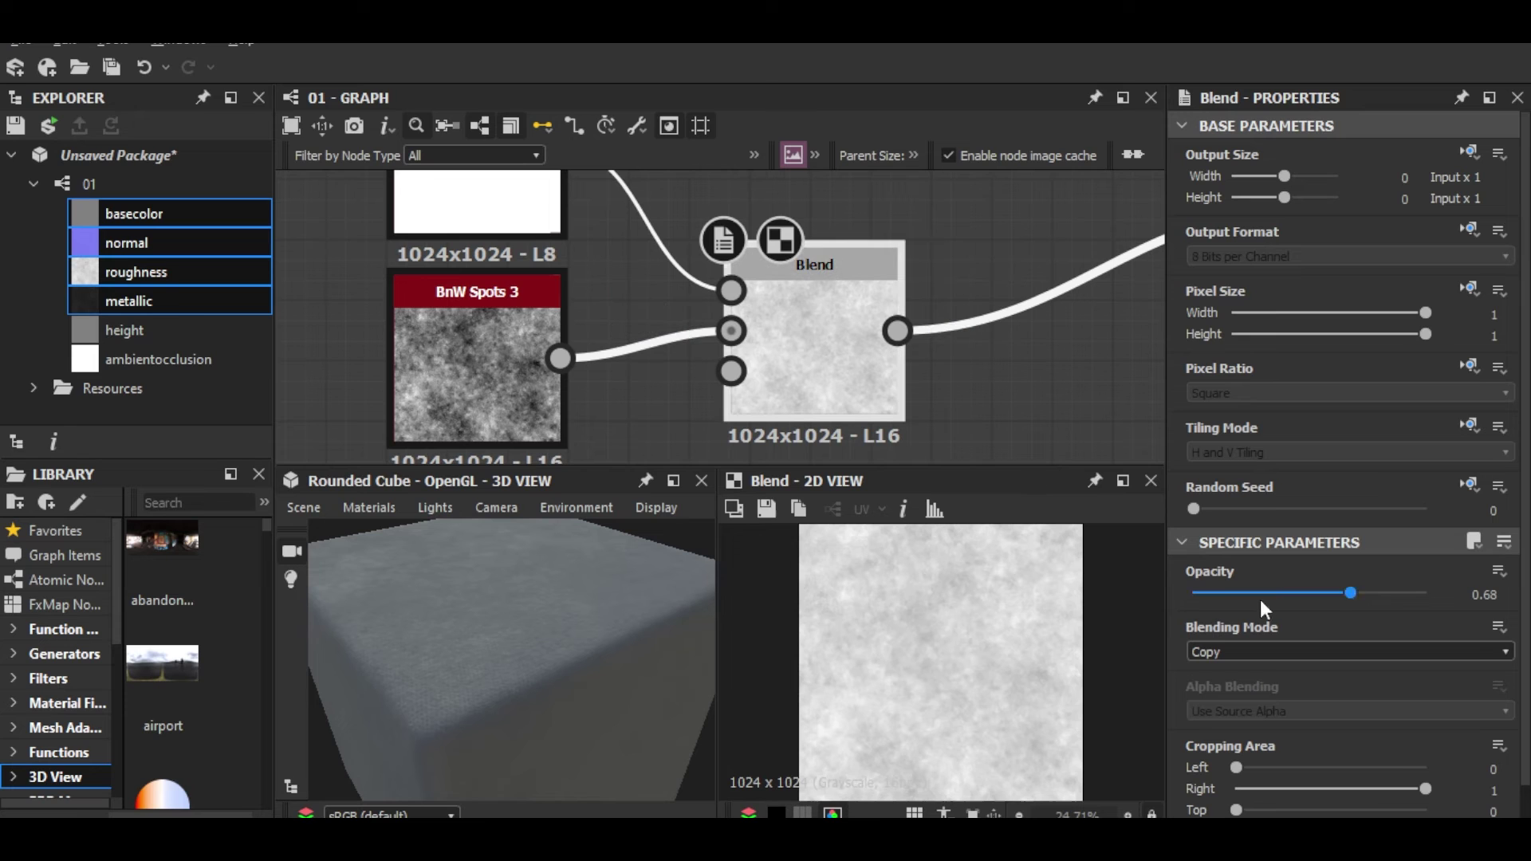
click(477, 203)
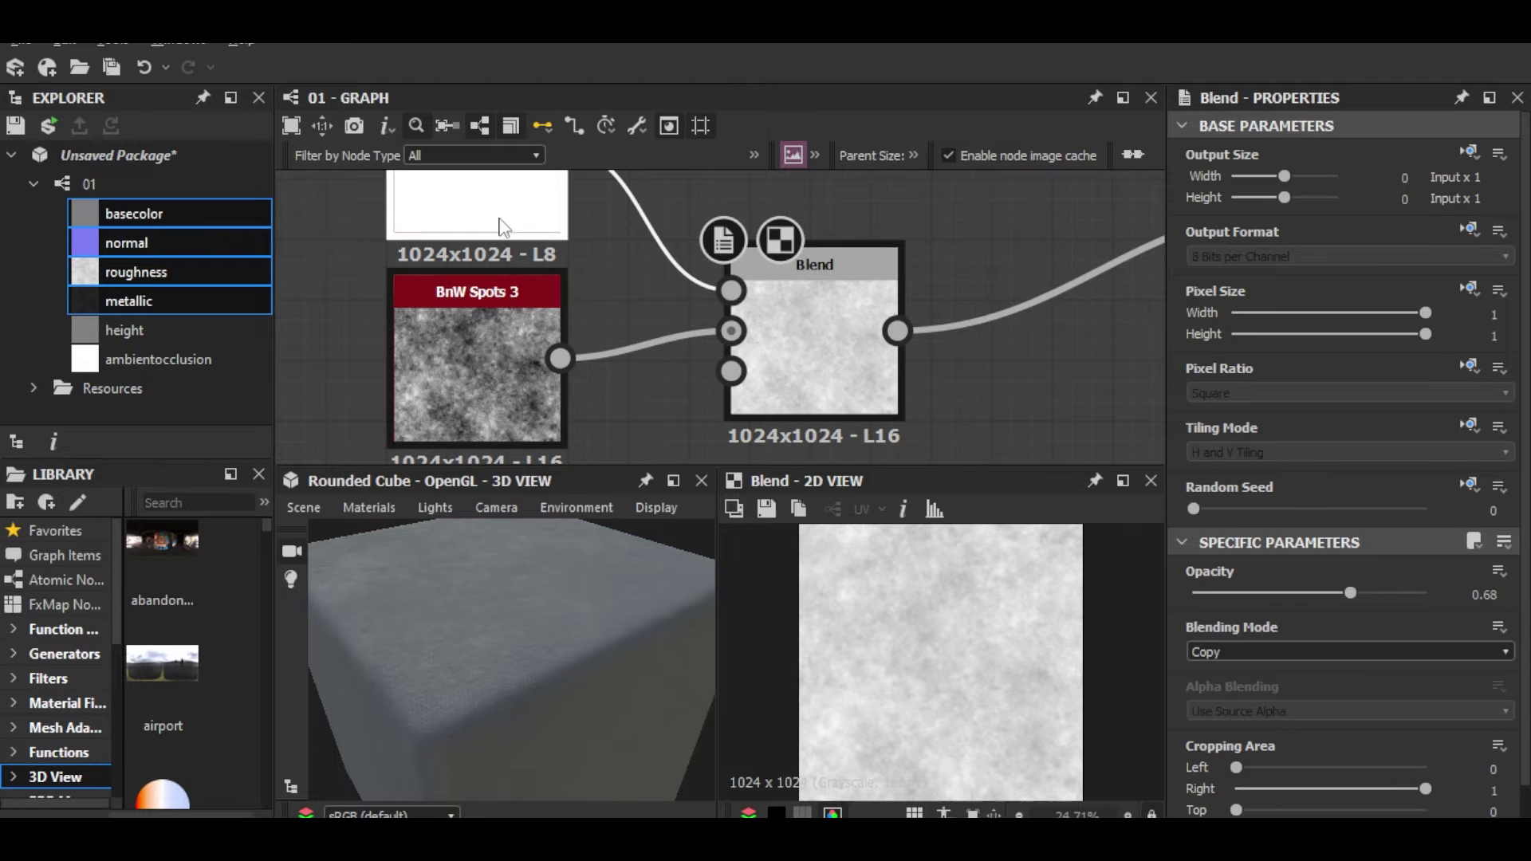
drag(1423, 684, 1401, 684)
drag(440, 624, 558, 625)
Step: Set the roughness Blend node's opacity to 0.78 and inspect the cube's surface
double_click(814, 319)
drag(1367, 591, 1374, 593)
drag(477, 636, 530, 644)
scroll(807, 339, down, 4)
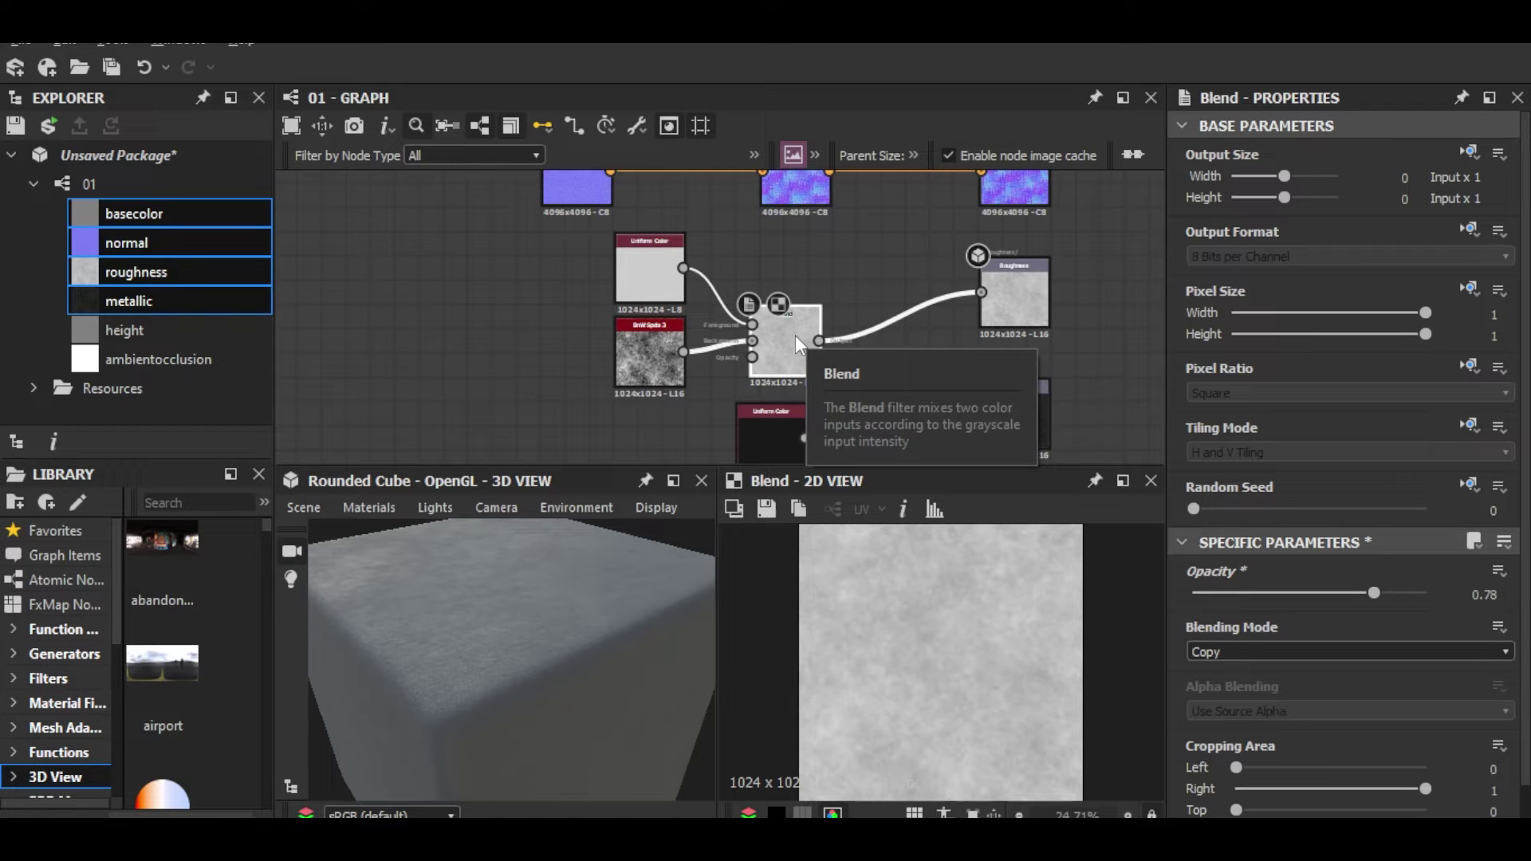
Step: Delete the Ambient Occlusion and Height outputs together with the Uniform Color nodes that feed them
middle_drag(528, 365, 517, 398)
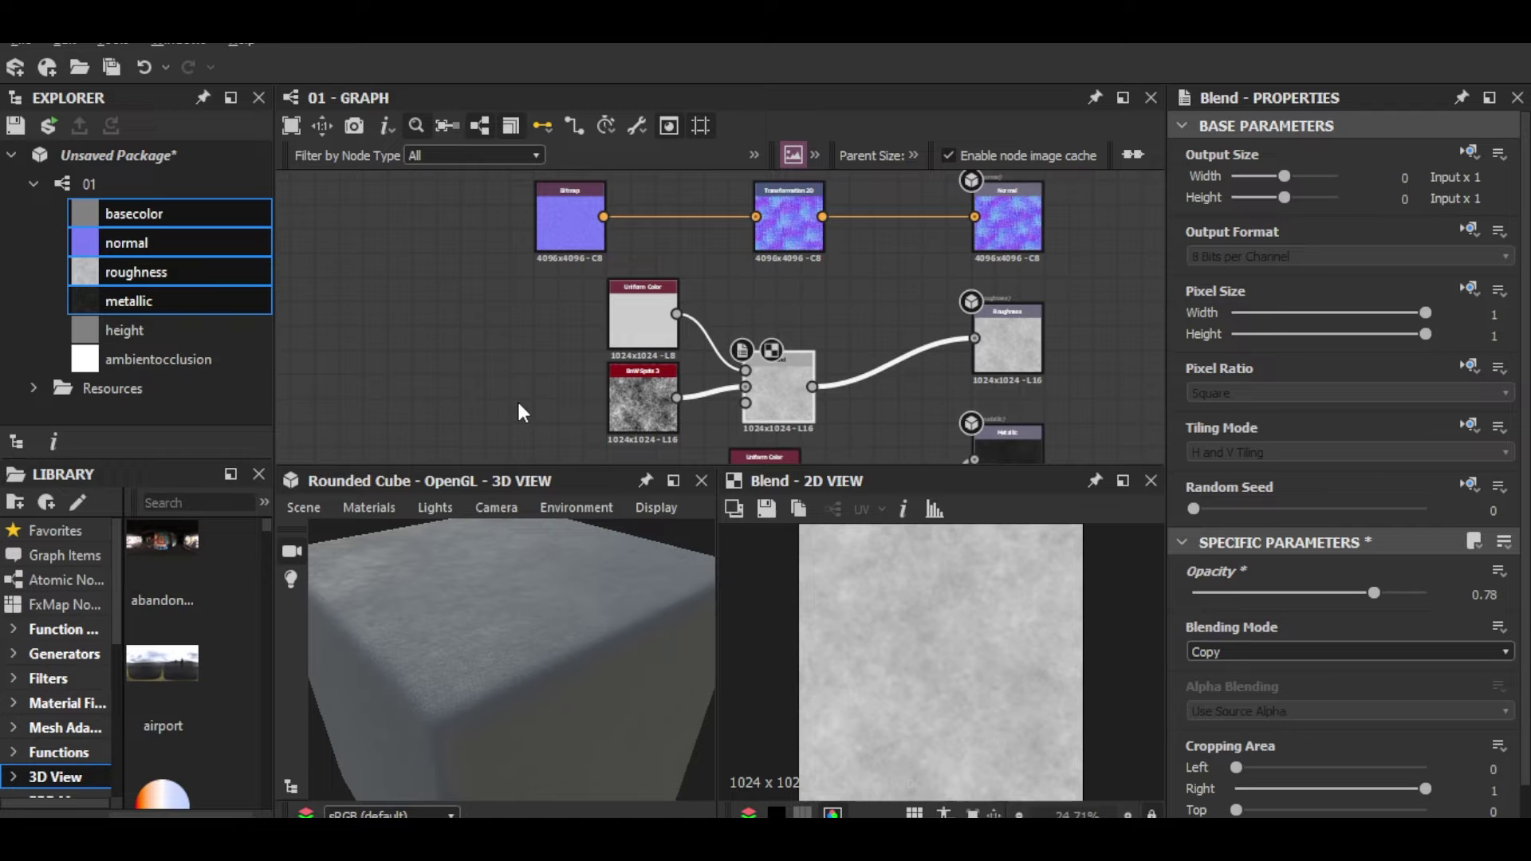
scroll(544, 347, down, 2)
middle_drag(531, 338, 523, 391)
scroll(523, 387, up, 1)
drag(557, 312, 616, 297)
middle_drag(683, 263, 660, 350)
scroll(710, 275, up, 3)
scroll(721, 239, down, 6)
middle_drag(789, 438, 846, 318)
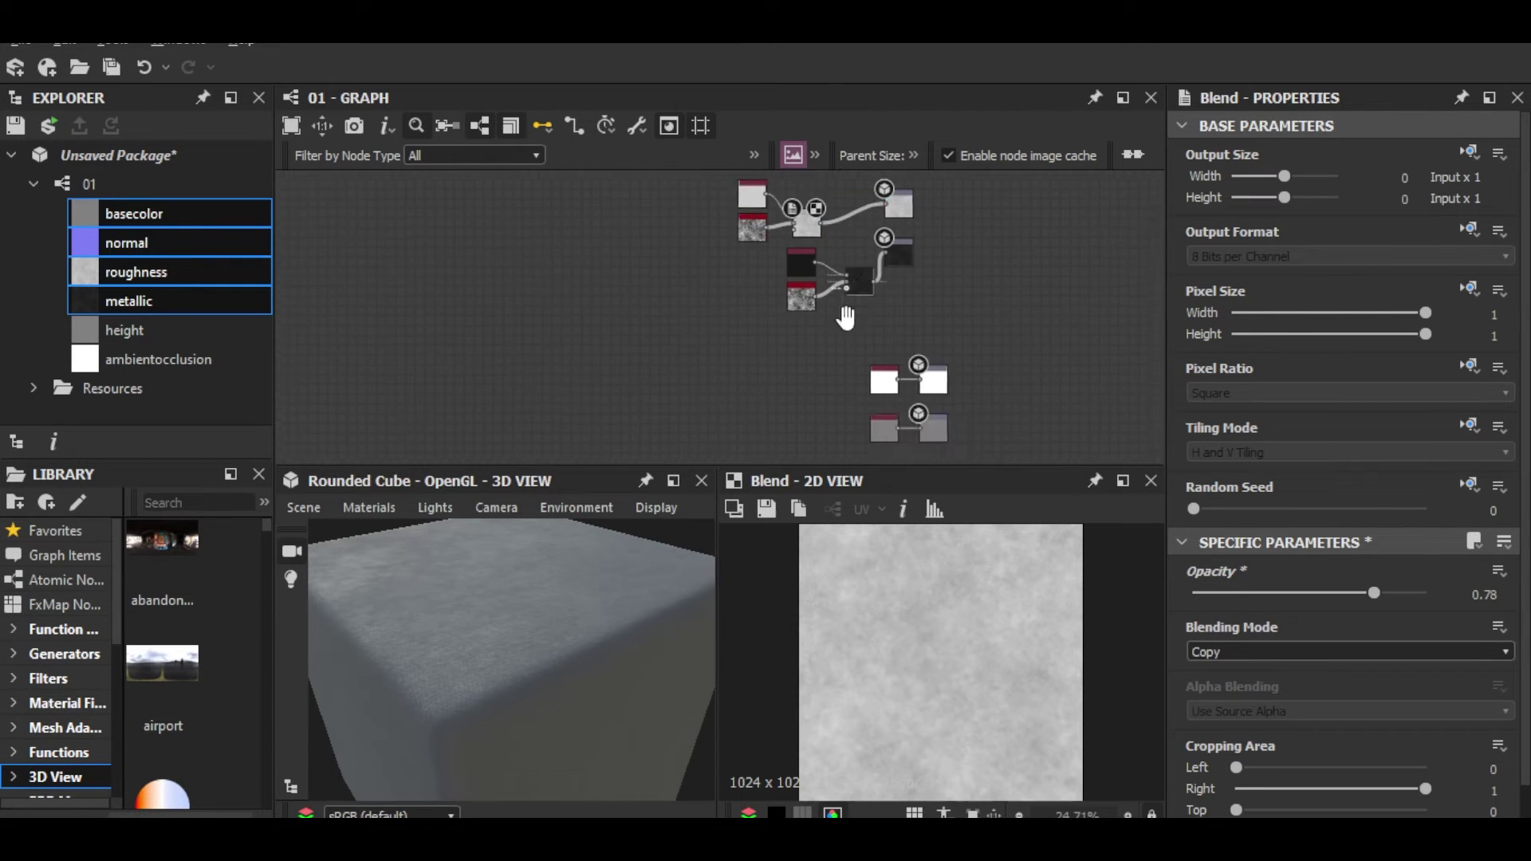
scroll(845, 318, down, 1)
drag(1018, 311, 856, 442)
key(Delete)
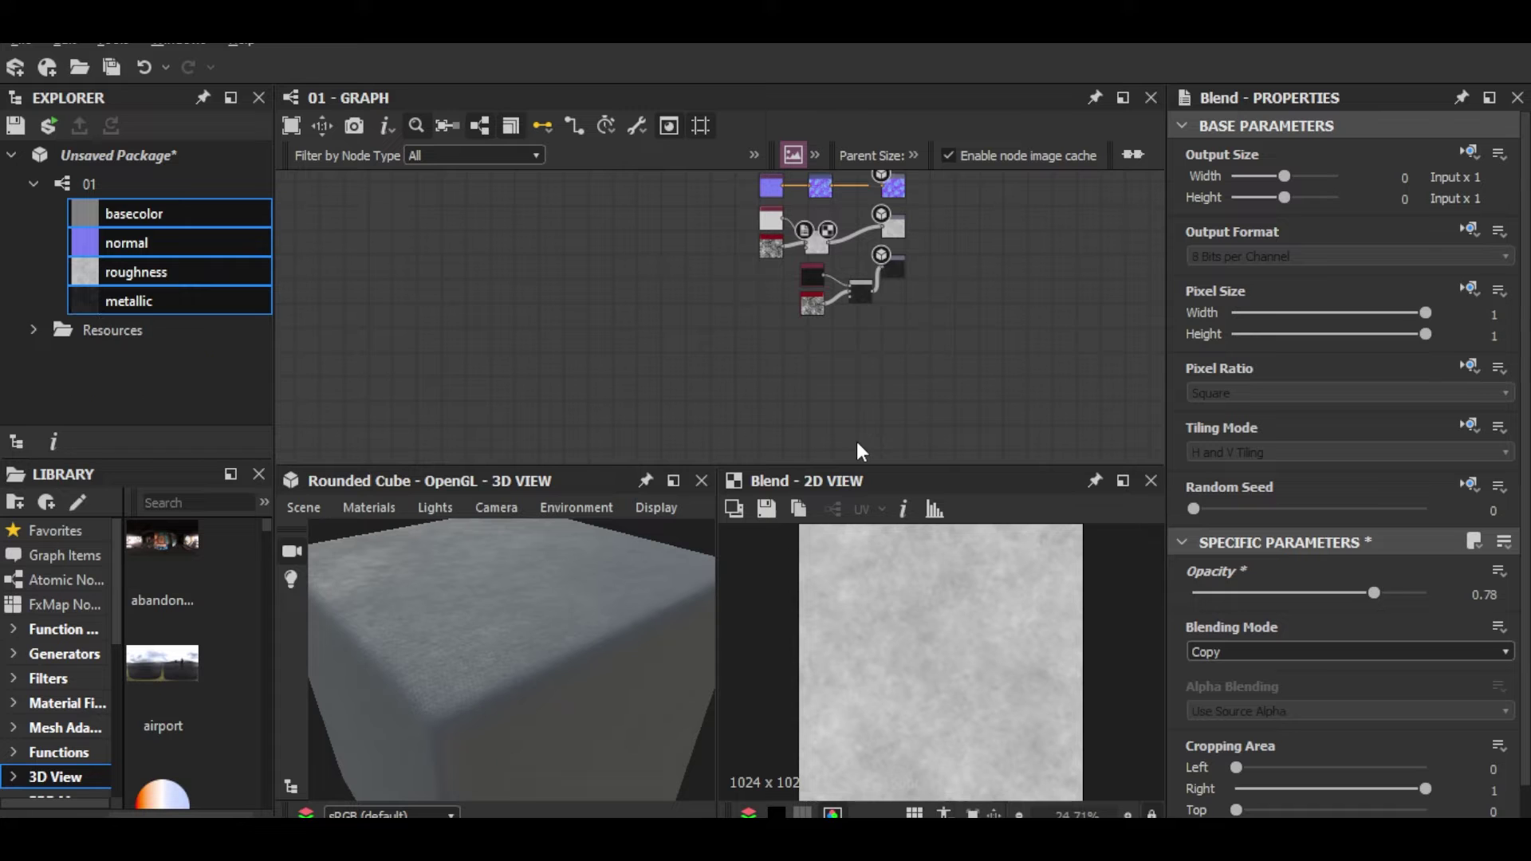
Step: Delete the Uniform Color node that feeds the Base Color output
drag(852, 278, 1147, 409)
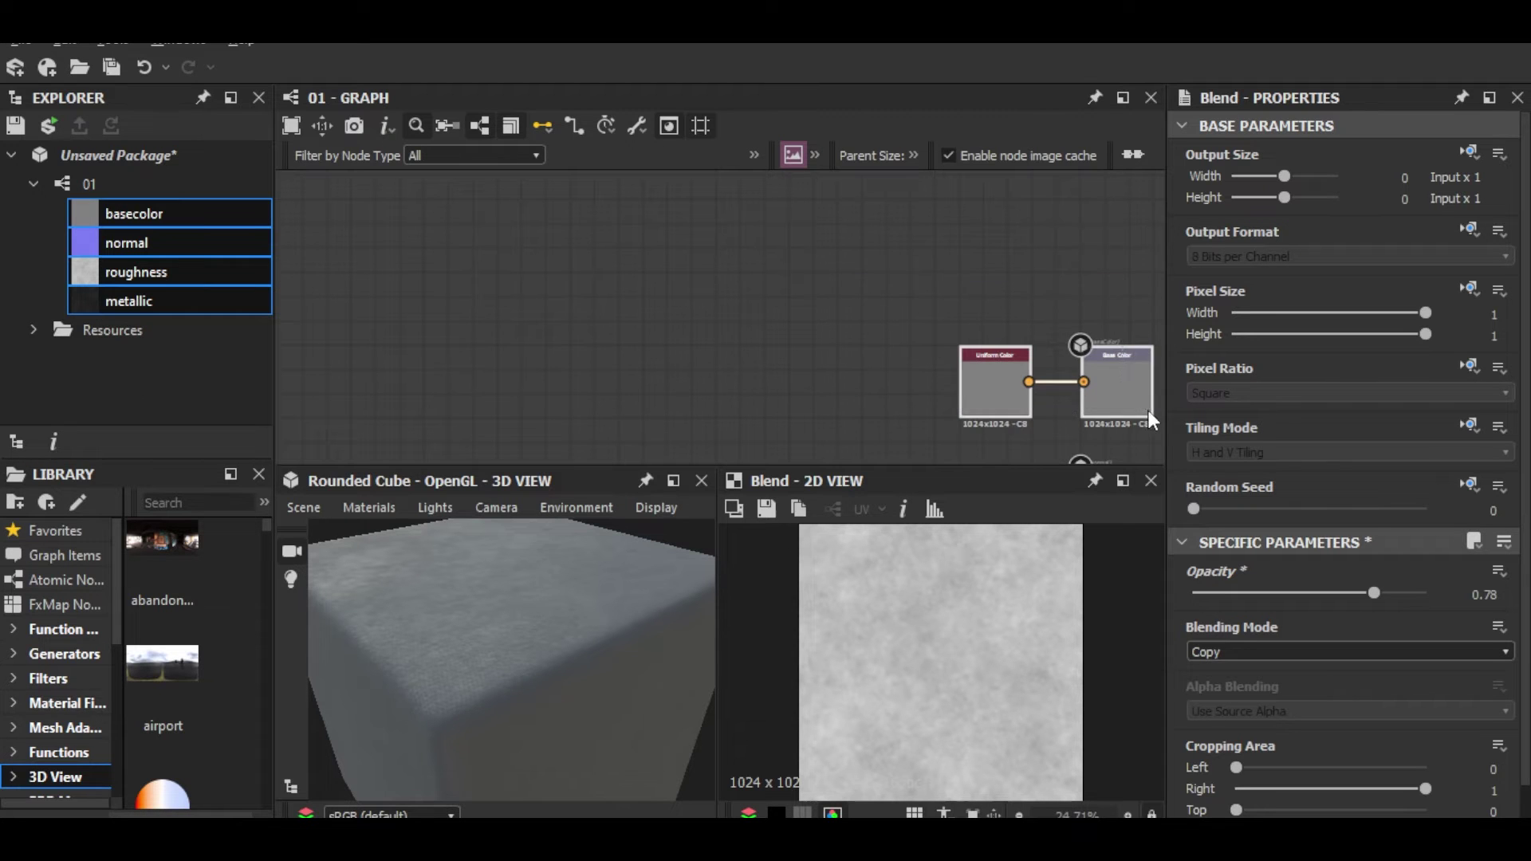
drag(1083, 344, 1074, 276)
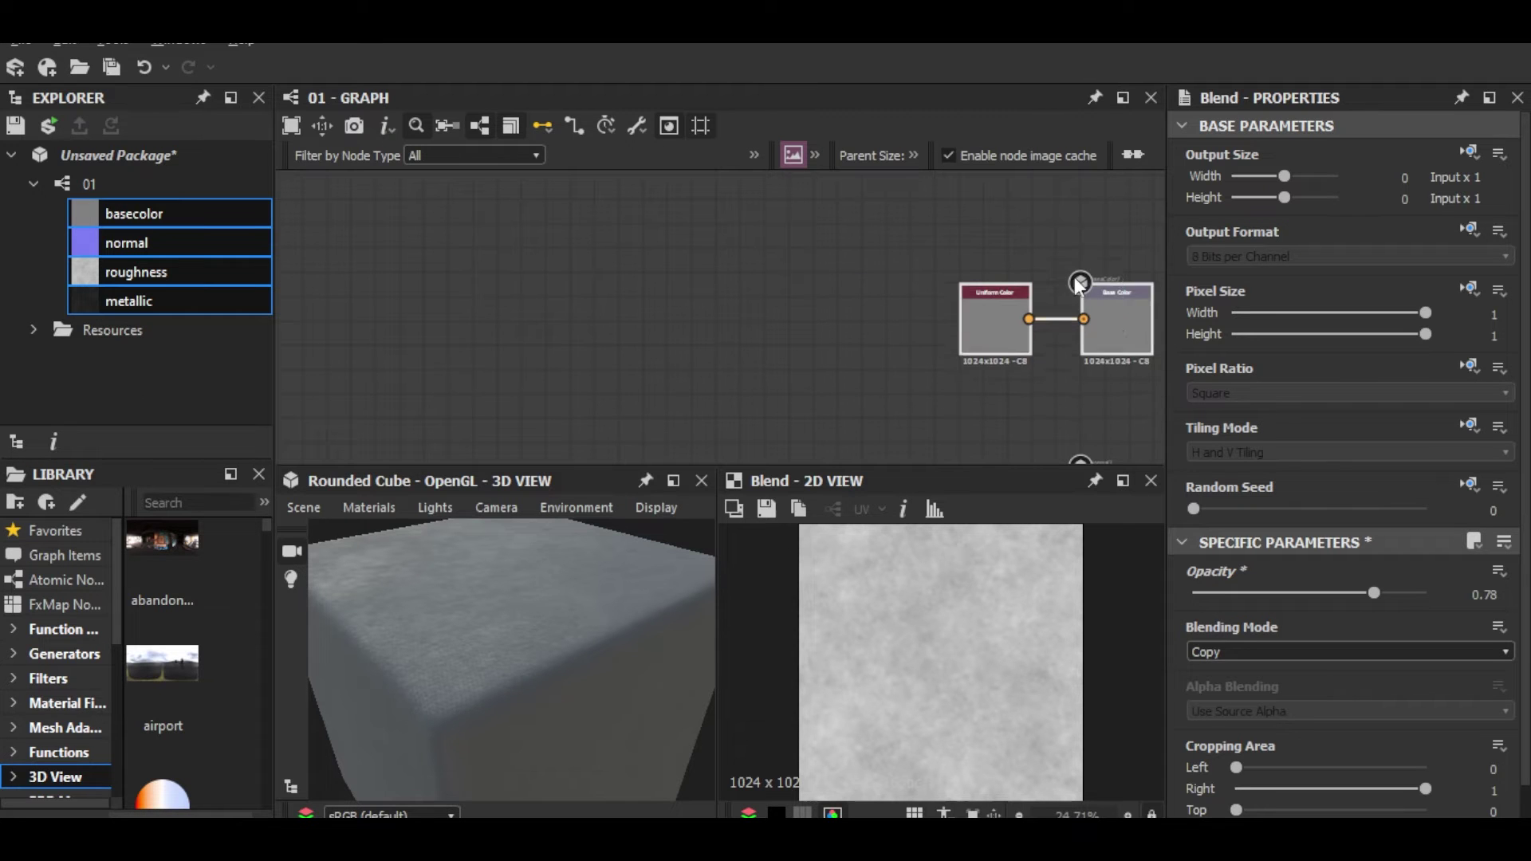
middle_drag(1073, 276, 980, 292)
click(895, 329)
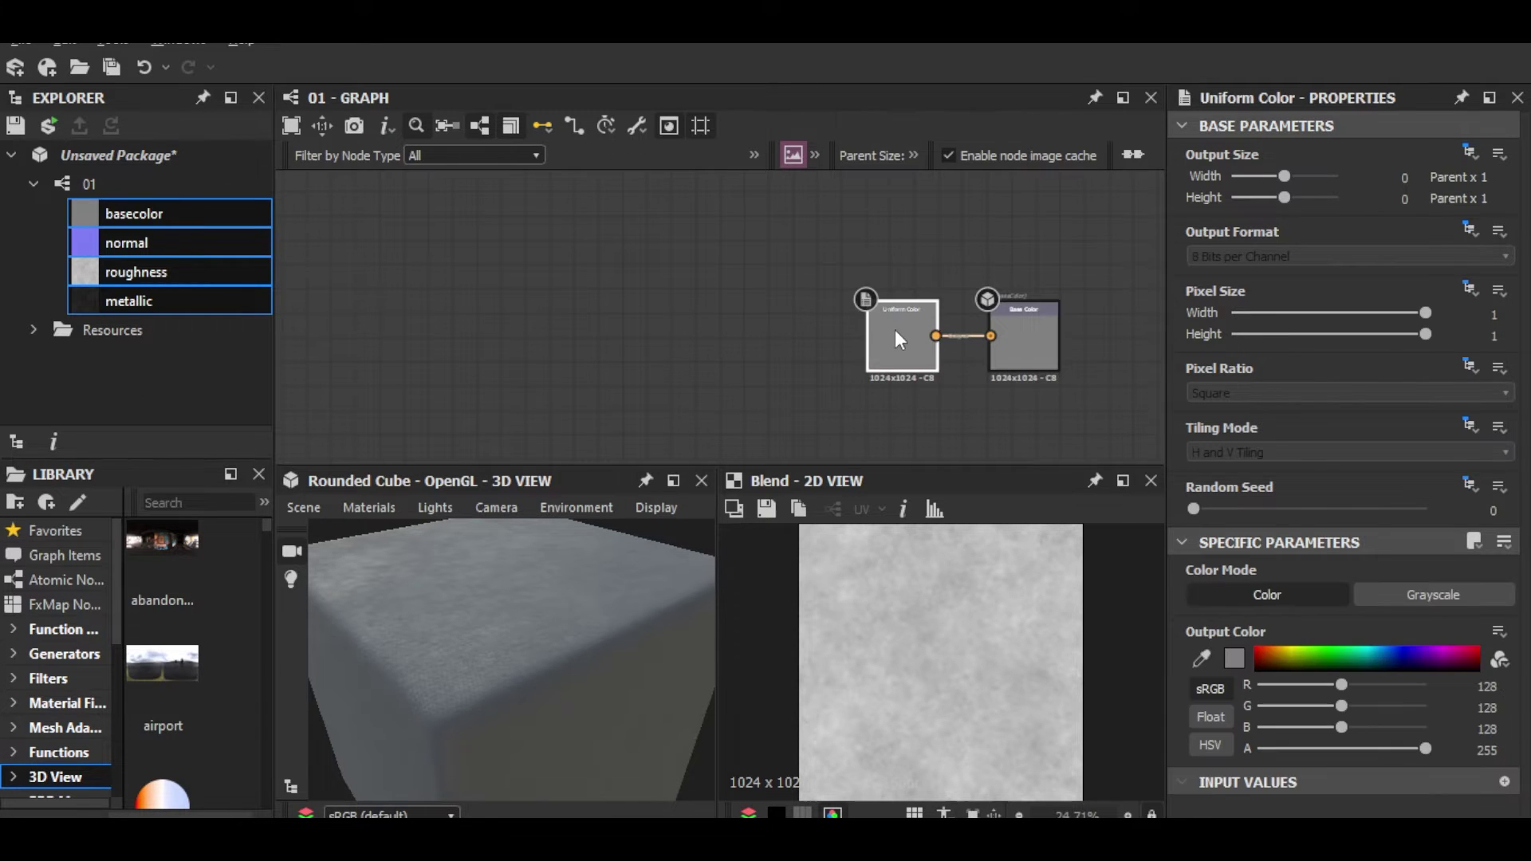
key(Delete)
Step: Add a Gradient Map node to the left of the Base Color output
key(space)
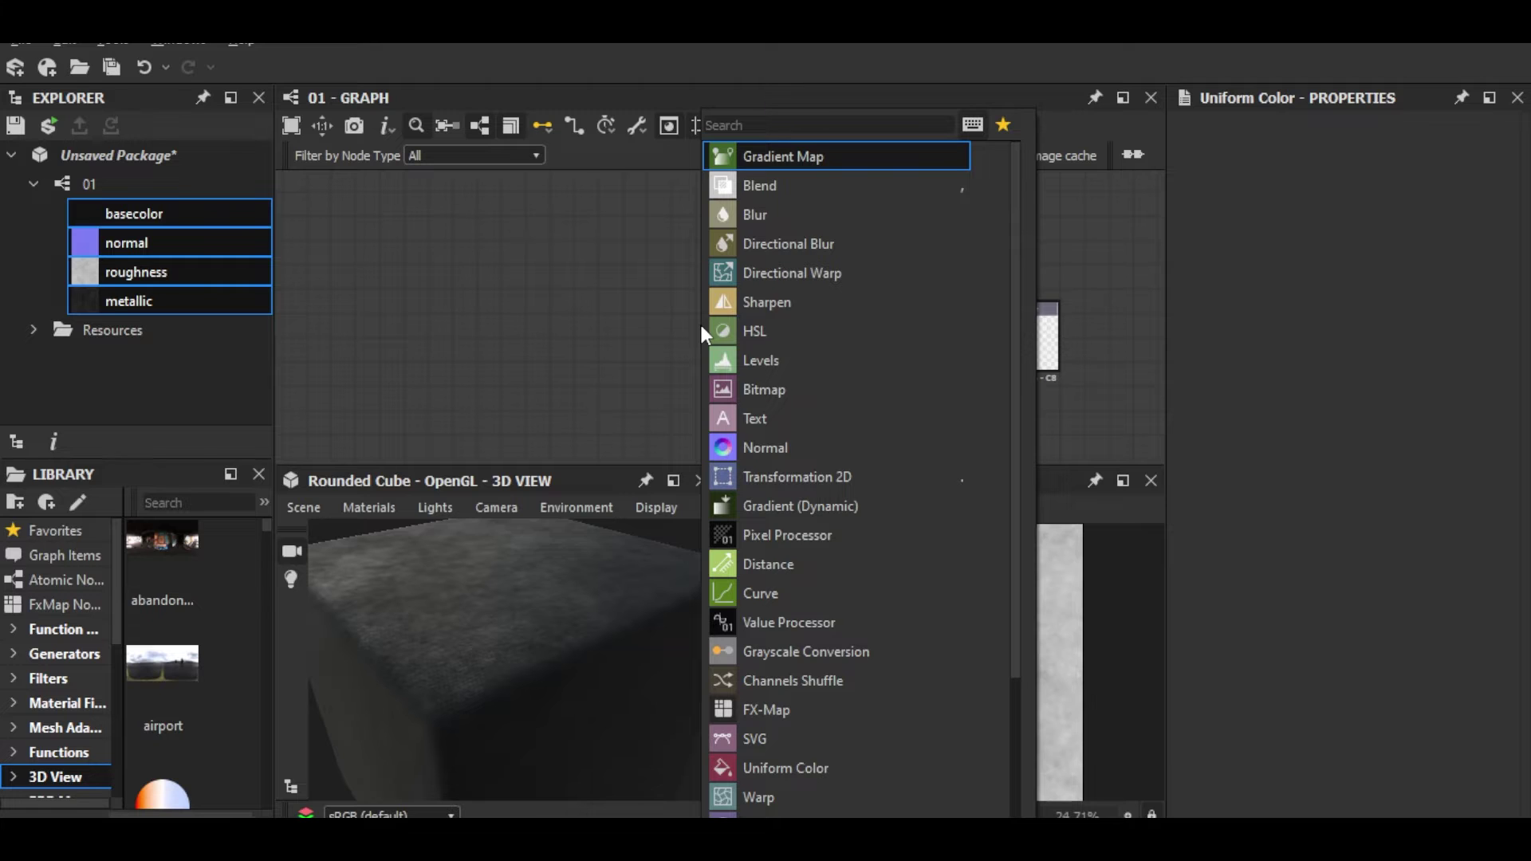
text(gra)
click(810, 155)
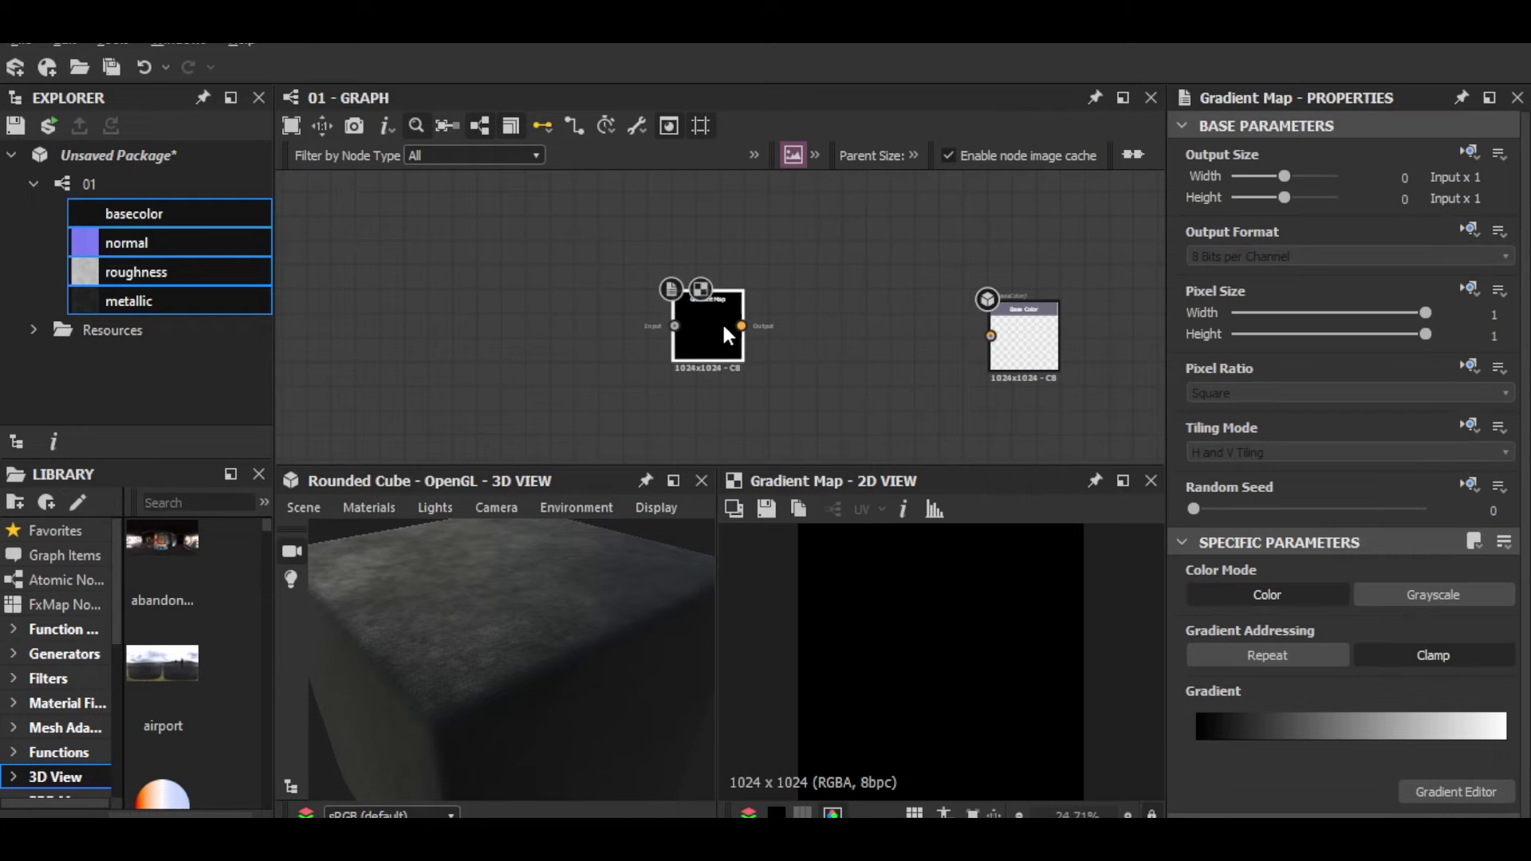
Step: Sample the Gradient Map's gradient across the white dots and blue fabric of the dress in the reference photo
drag(723, 326, 698, 326)
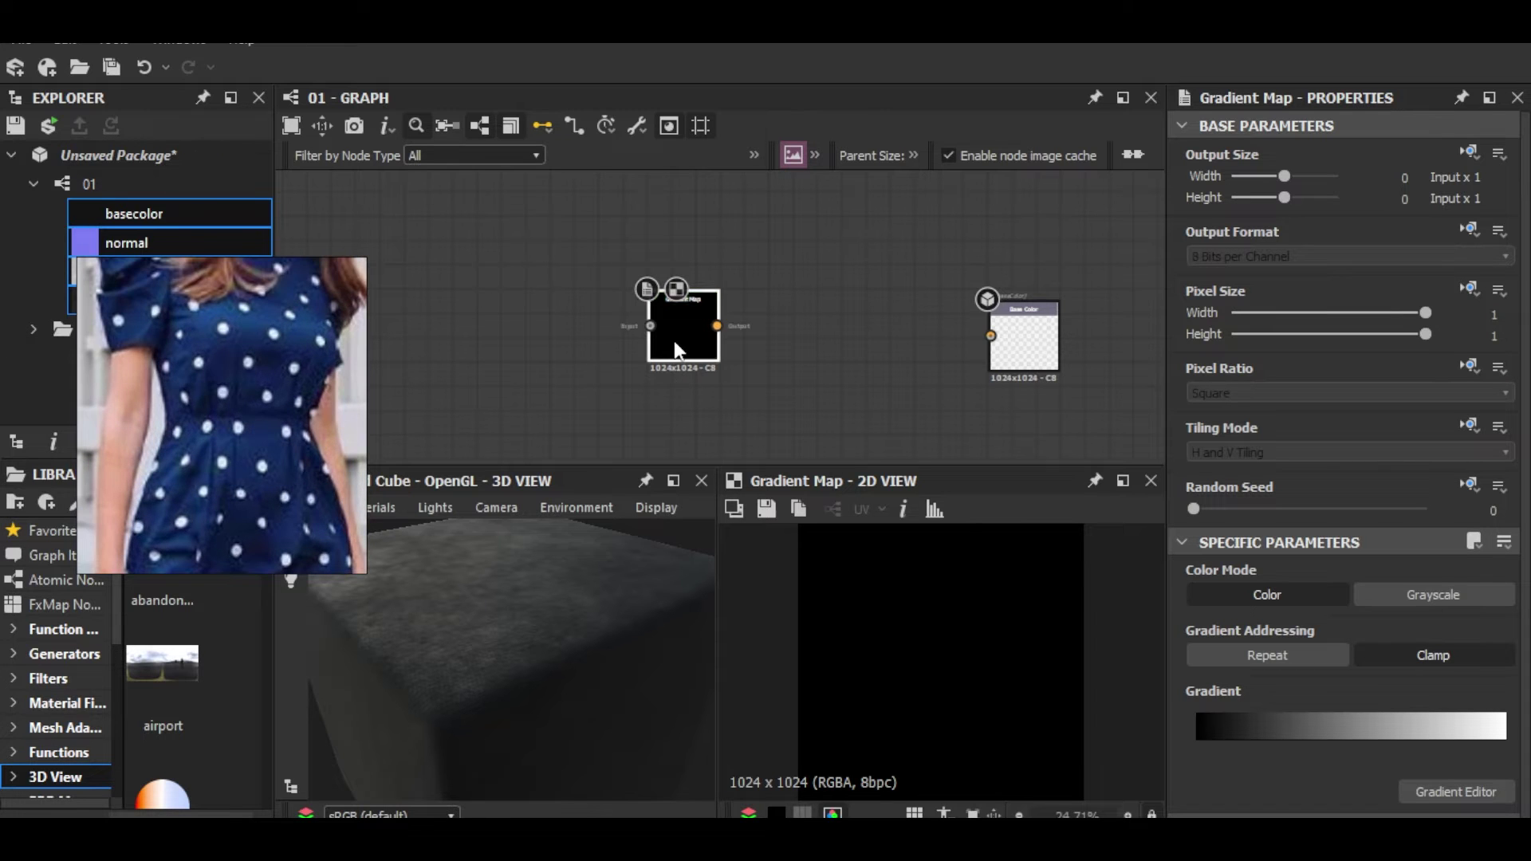
scroll(675, 339, up, 2)
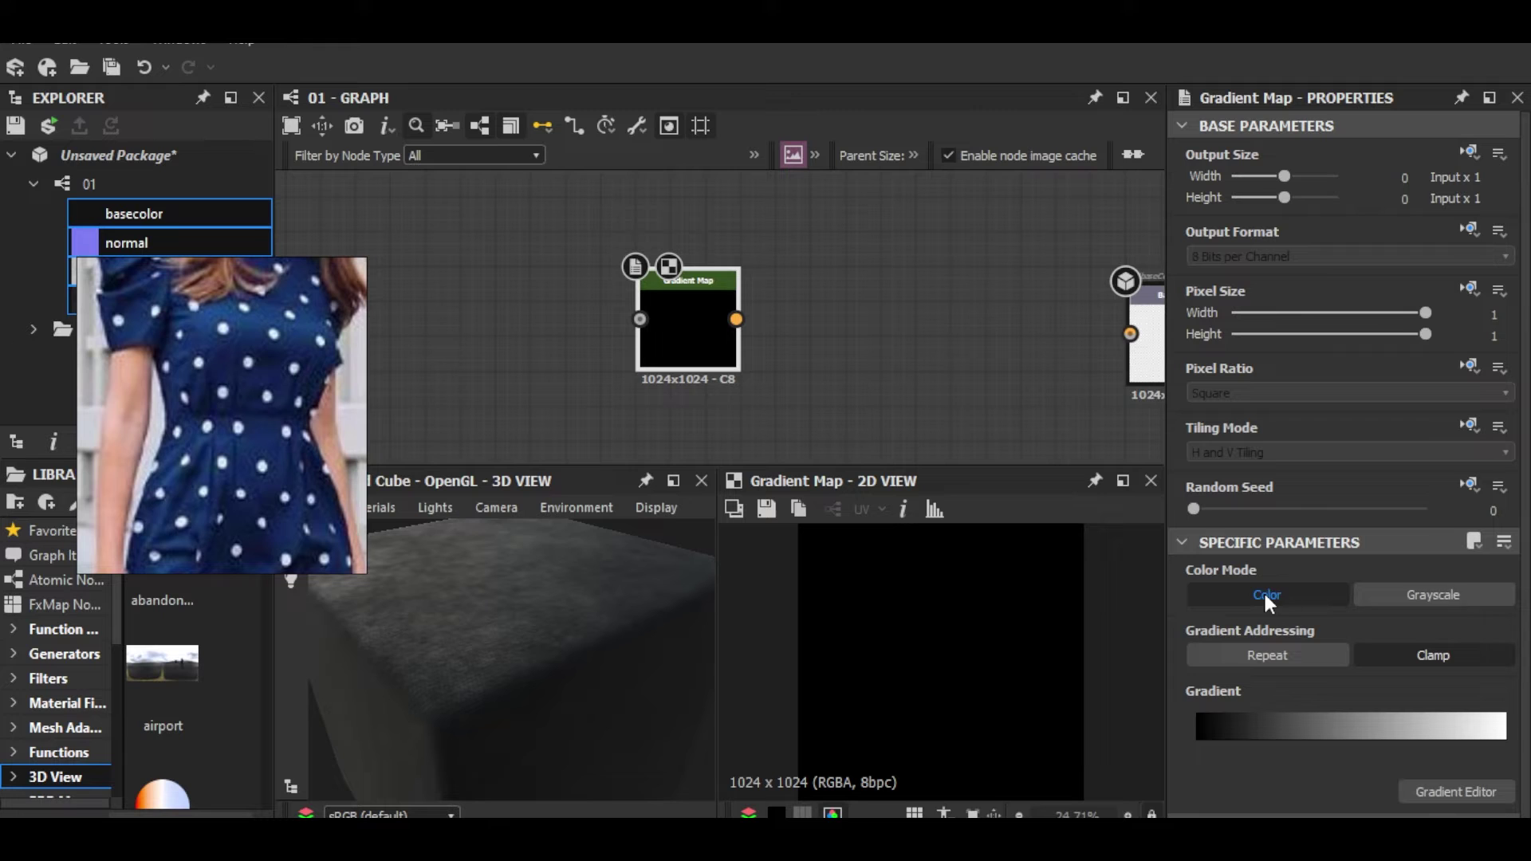
click(1434, 791)
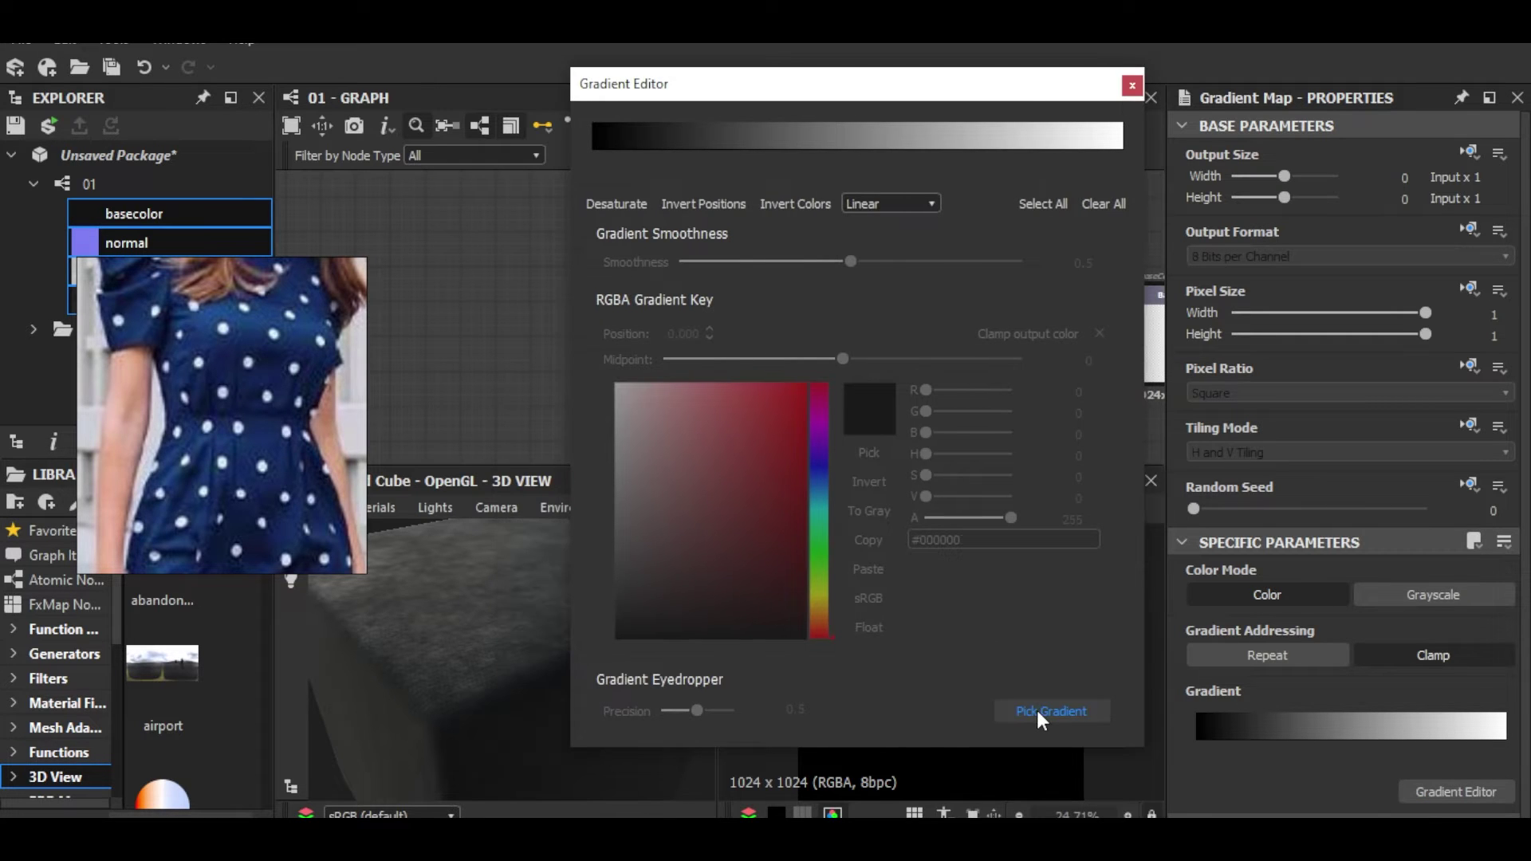
scroll(361, 392, up, 2)
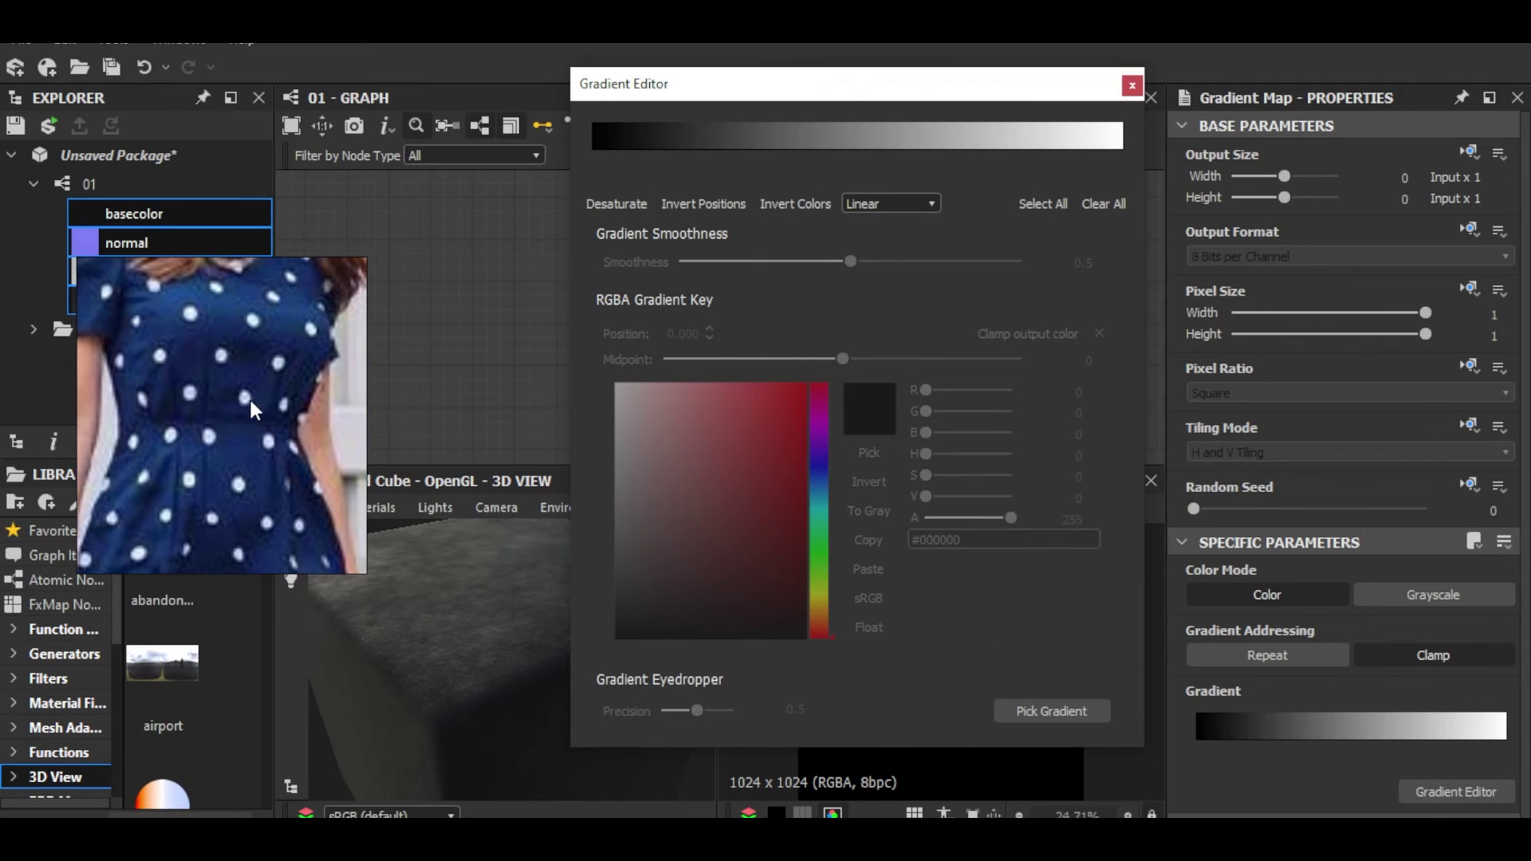
click(1026, 710)
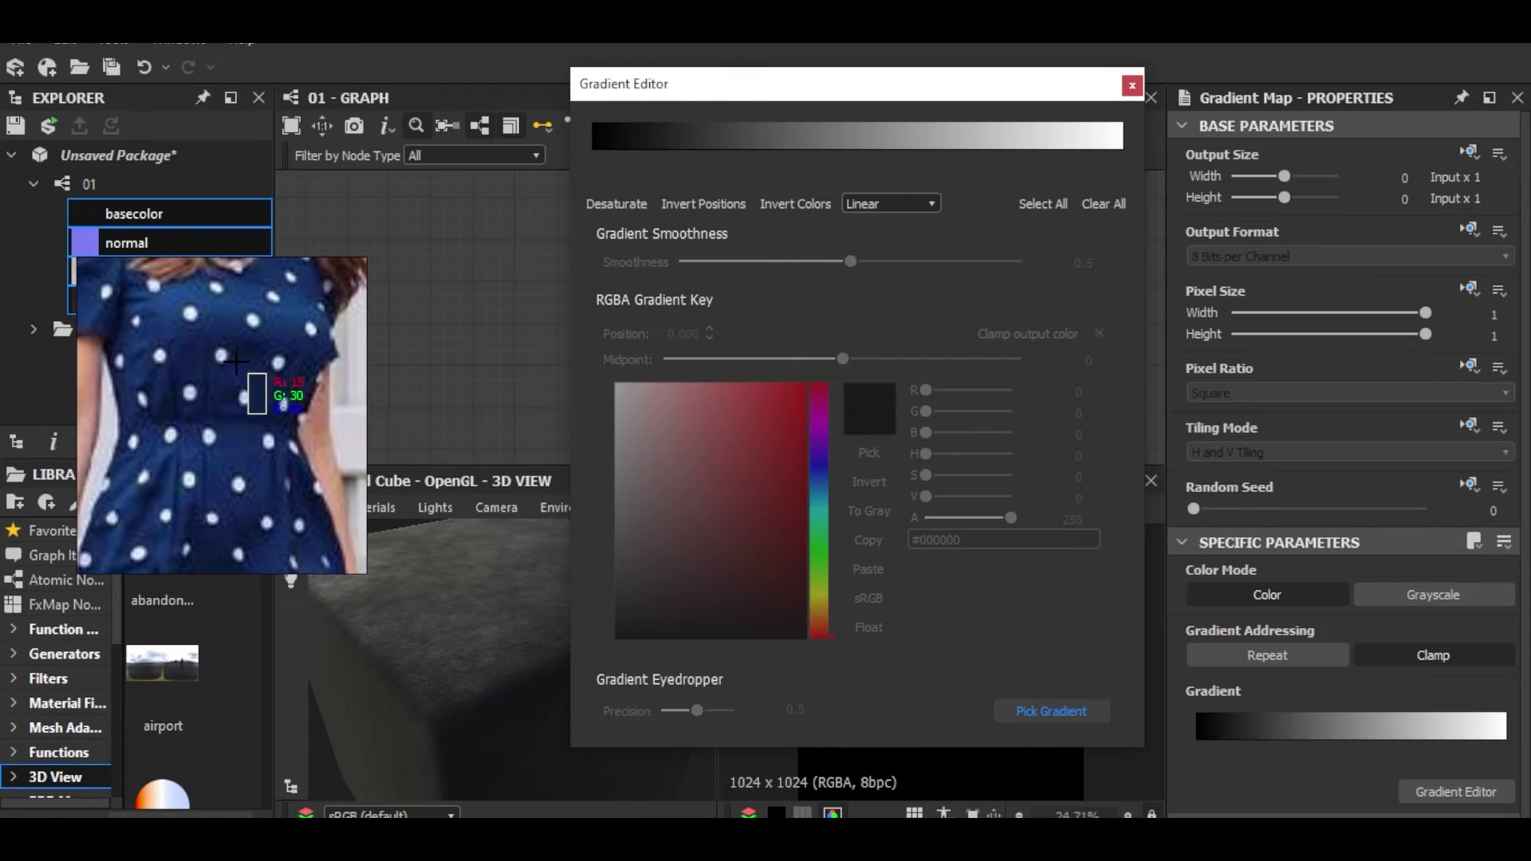
mouse_move(185, 315)
mouse_down()
mouse_move(266, 528)
mouse_move(172, 522)
mouse_move(271, 415)
mouse_move(151, 470)
mouse_move(159, 317)
mouse_move(209, 303)
mouse_move(263, 320)
mouse_move(288, 446)
mouse_move(280, 518)
mouse_move(223, 544)
mouse_move(147, 529)
mouse_up()
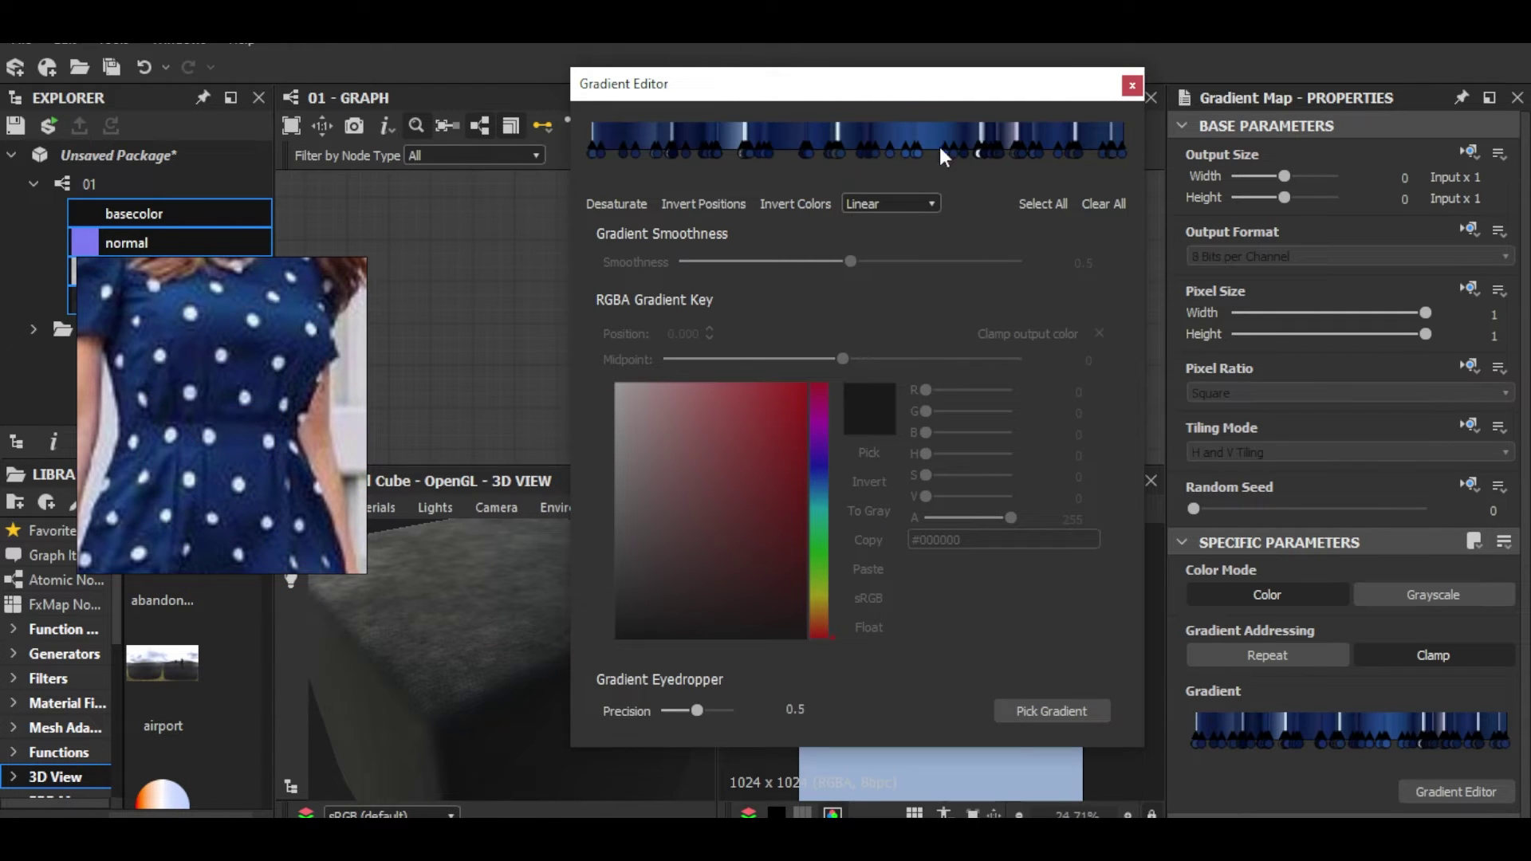
Step: Resample the gradient from only the plain navy fabric between the dots and close the Gradient Editor
click(1073, 710)
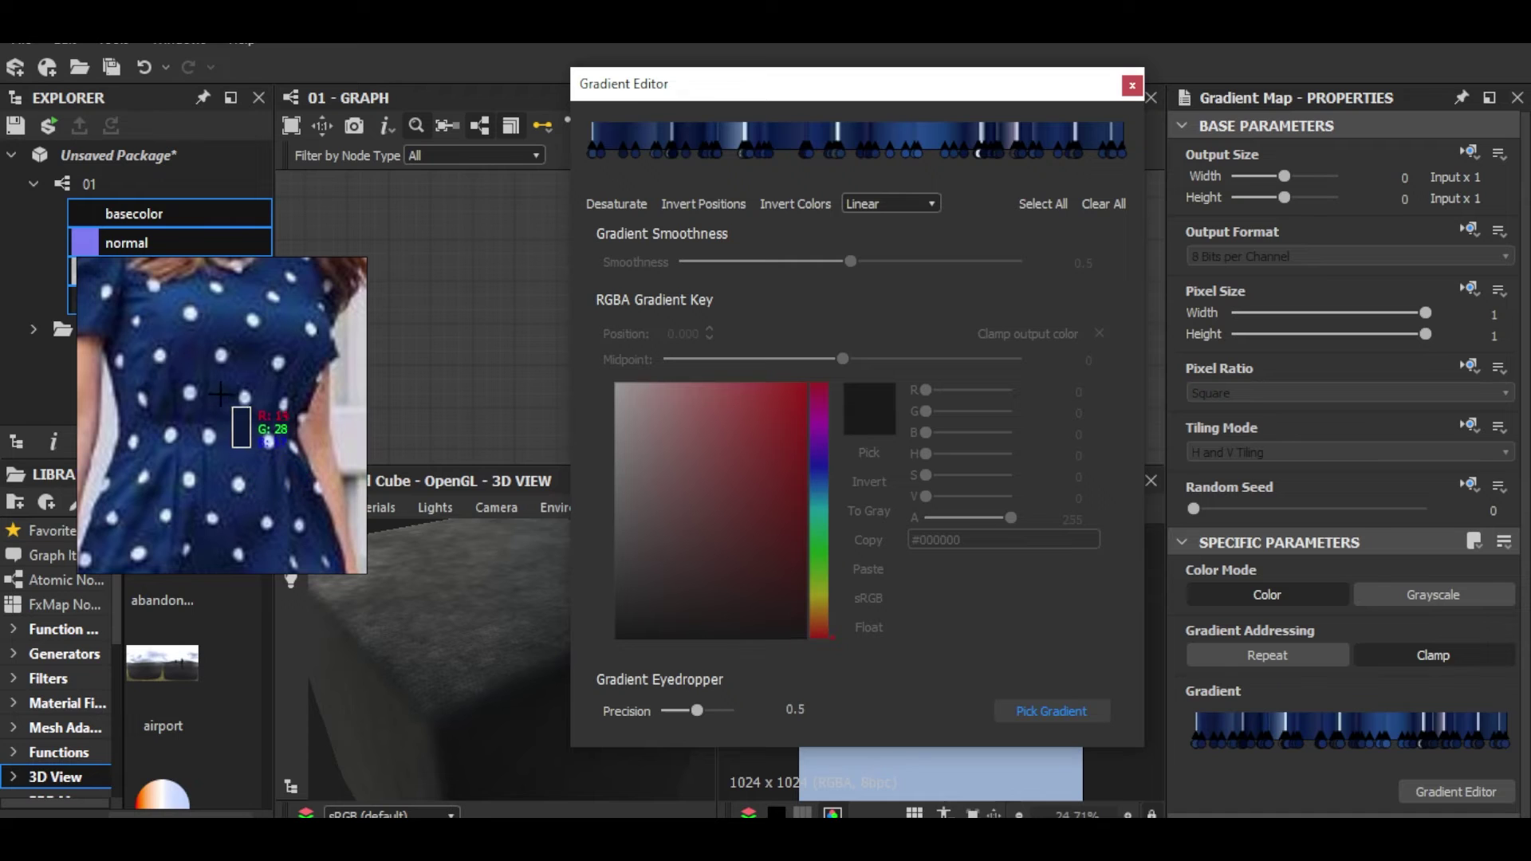
click(255, 477)
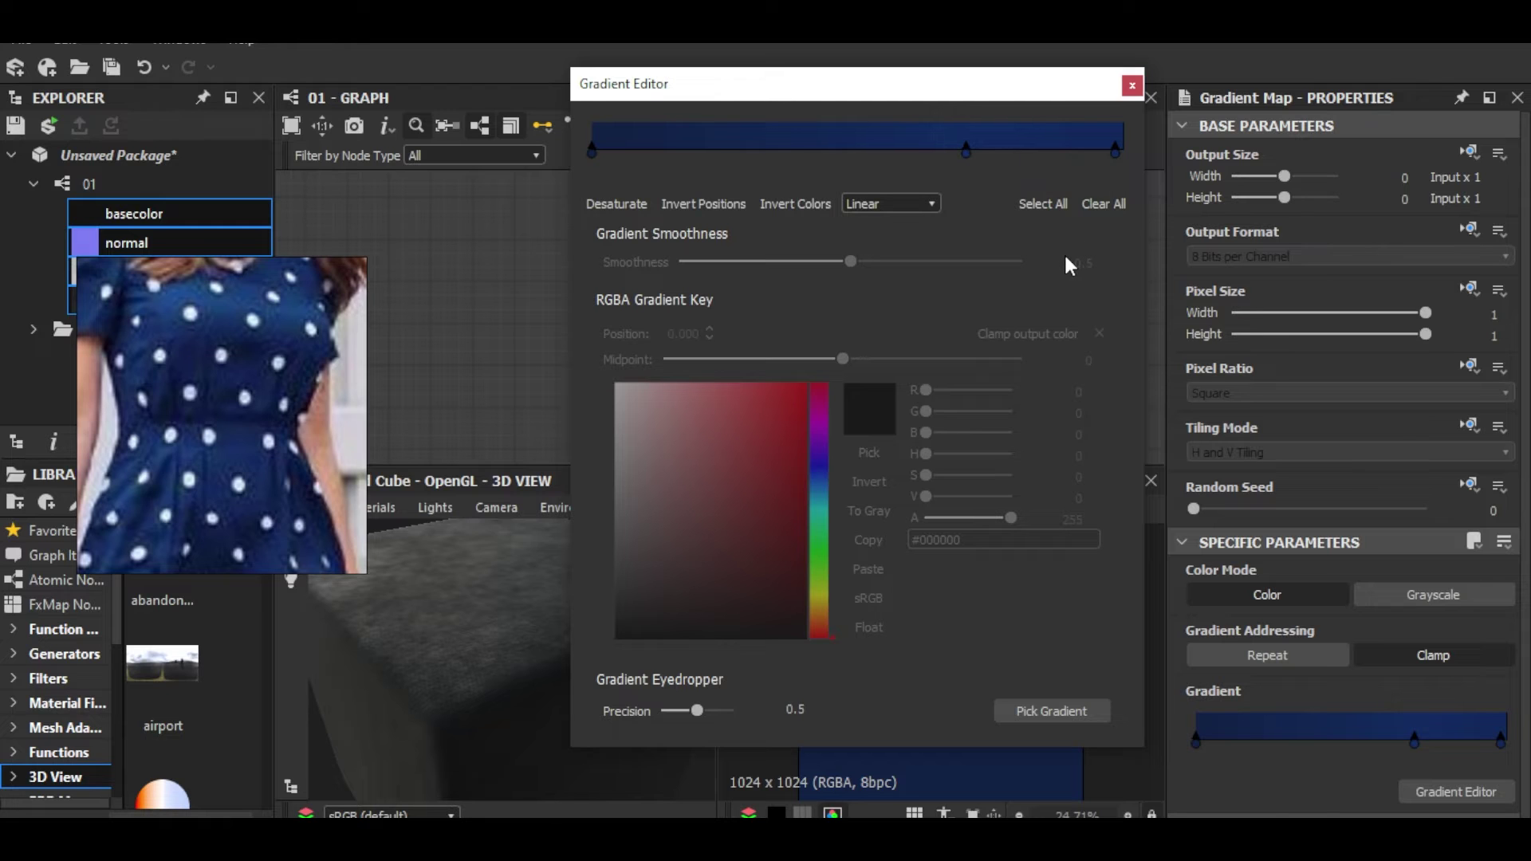
click(1130, 85)
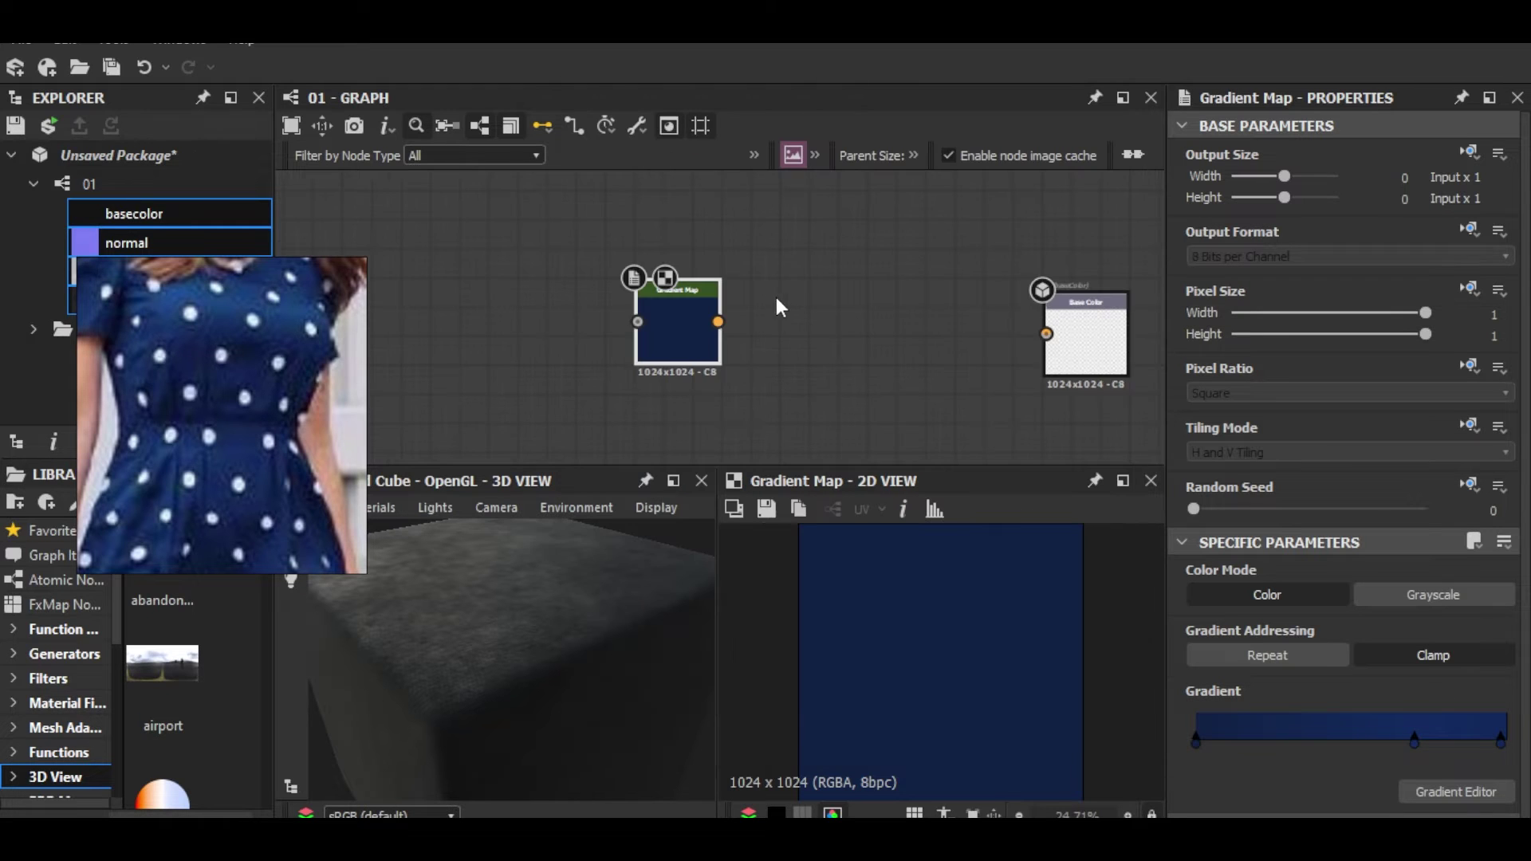
Step: Connect the navy Gradient Map's output to the Base Color output and inspect the cube
key(f)
drag(607, 304, 1002, 320)
mouse_move(521, 651)
mouse_down()
mouse_move(505, 629)
mouse_move(524, 598)
mouse_move(521, 660)
mouse_move(519, 641)
mouse_up()
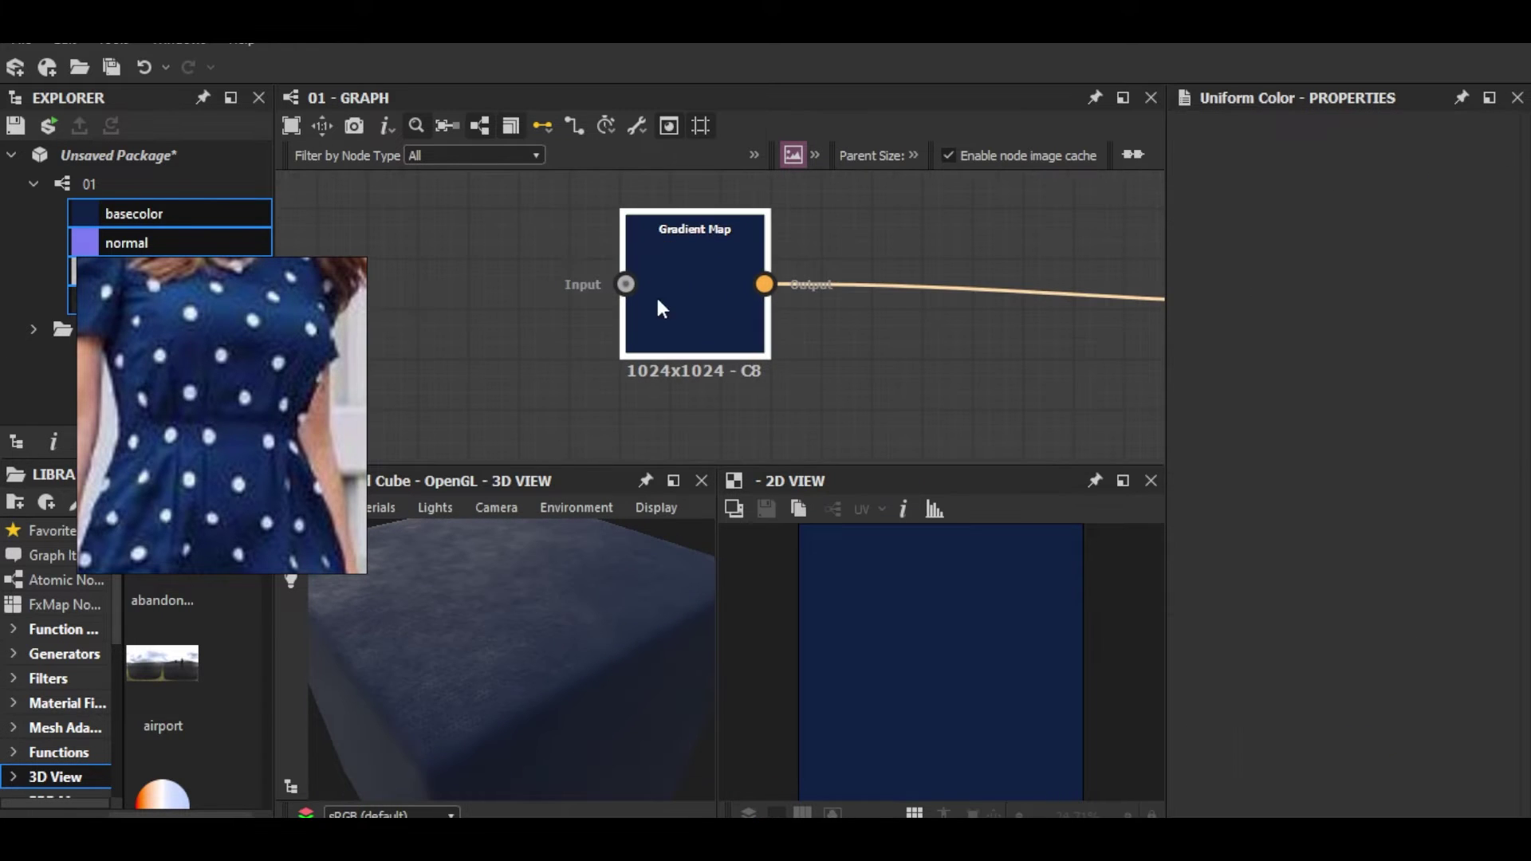
Step: Add a second Gradient Map node above the navy Gradient Map
scroll(217, 421, down, 3)
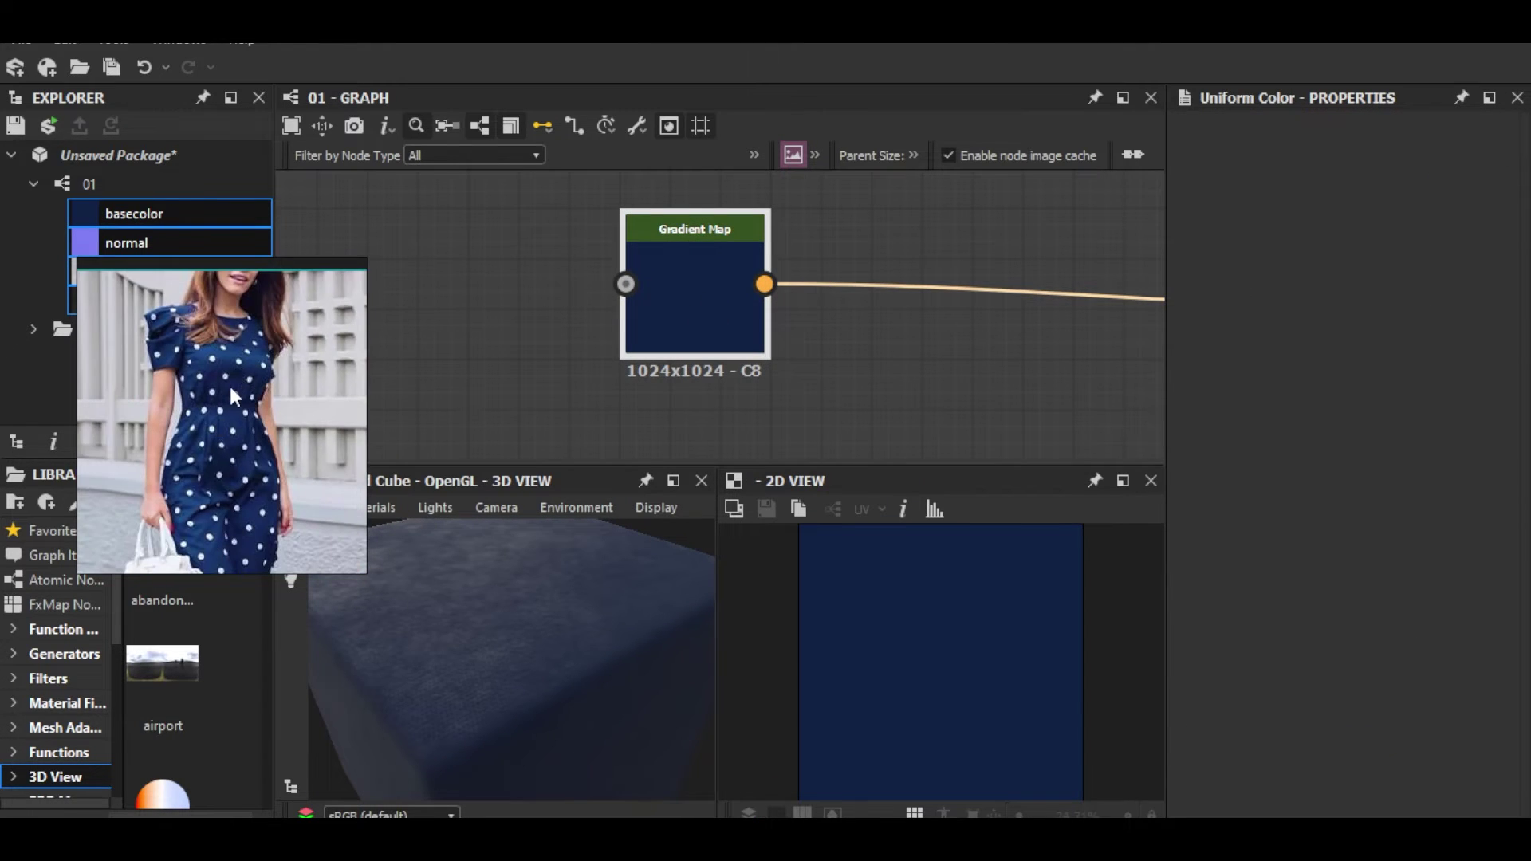
scroll(228, 382, up, 5)
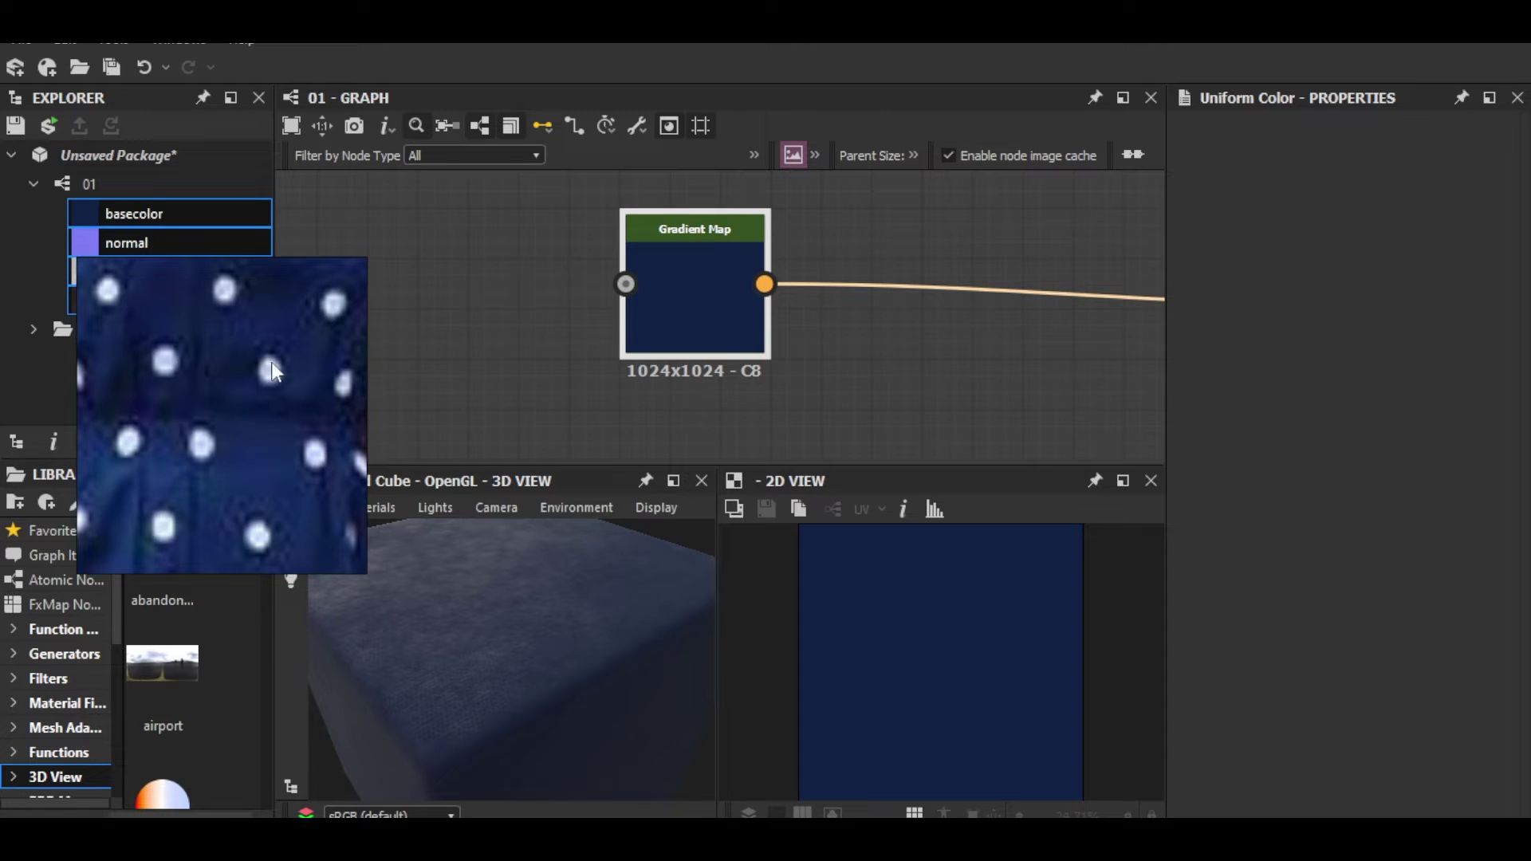
scroll(718, 319, down, 2)
key(space)
text(u)
key(BackSpace)
text(gr)
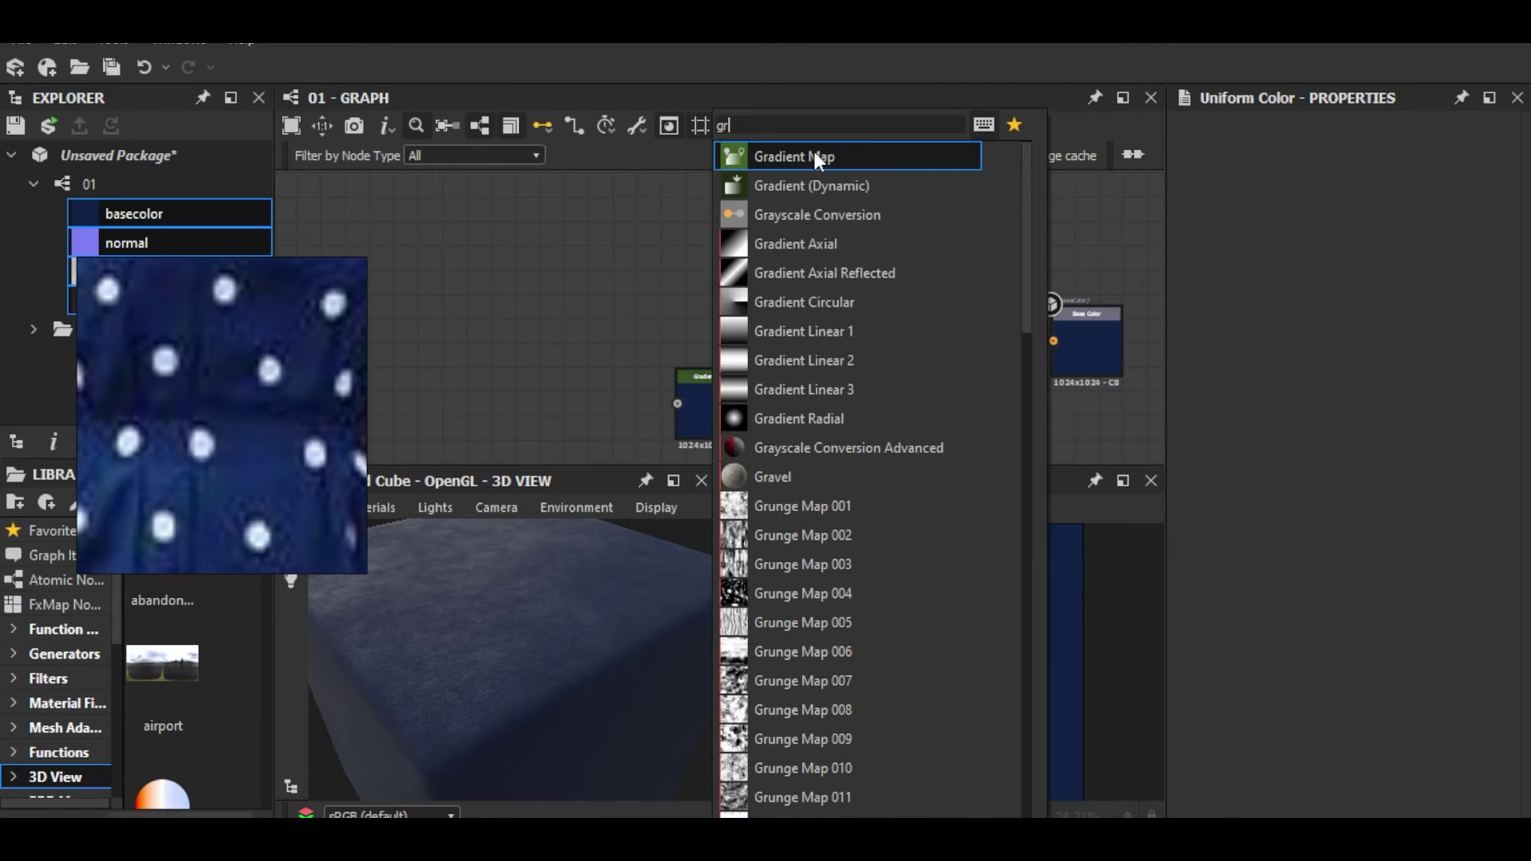
click(815, 156)
Step: Sample the second Gradient Map's gradient from a white dot on the dress in the reference photo
scroll(229, 458, up, 2)
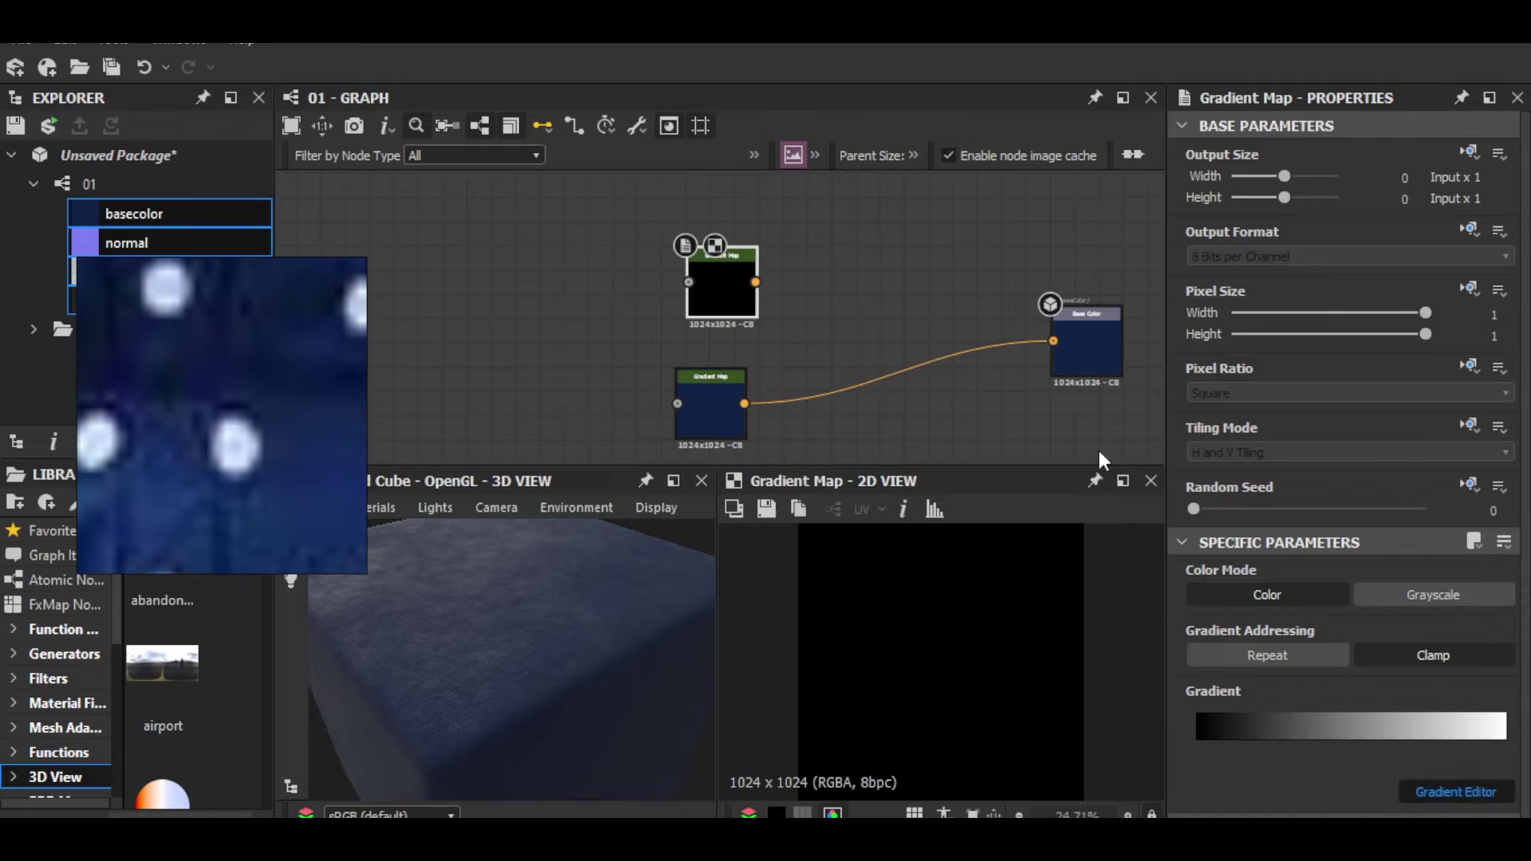
click(1456, 792)
click(1051, 710)
drag(236, 426, 236, 466)
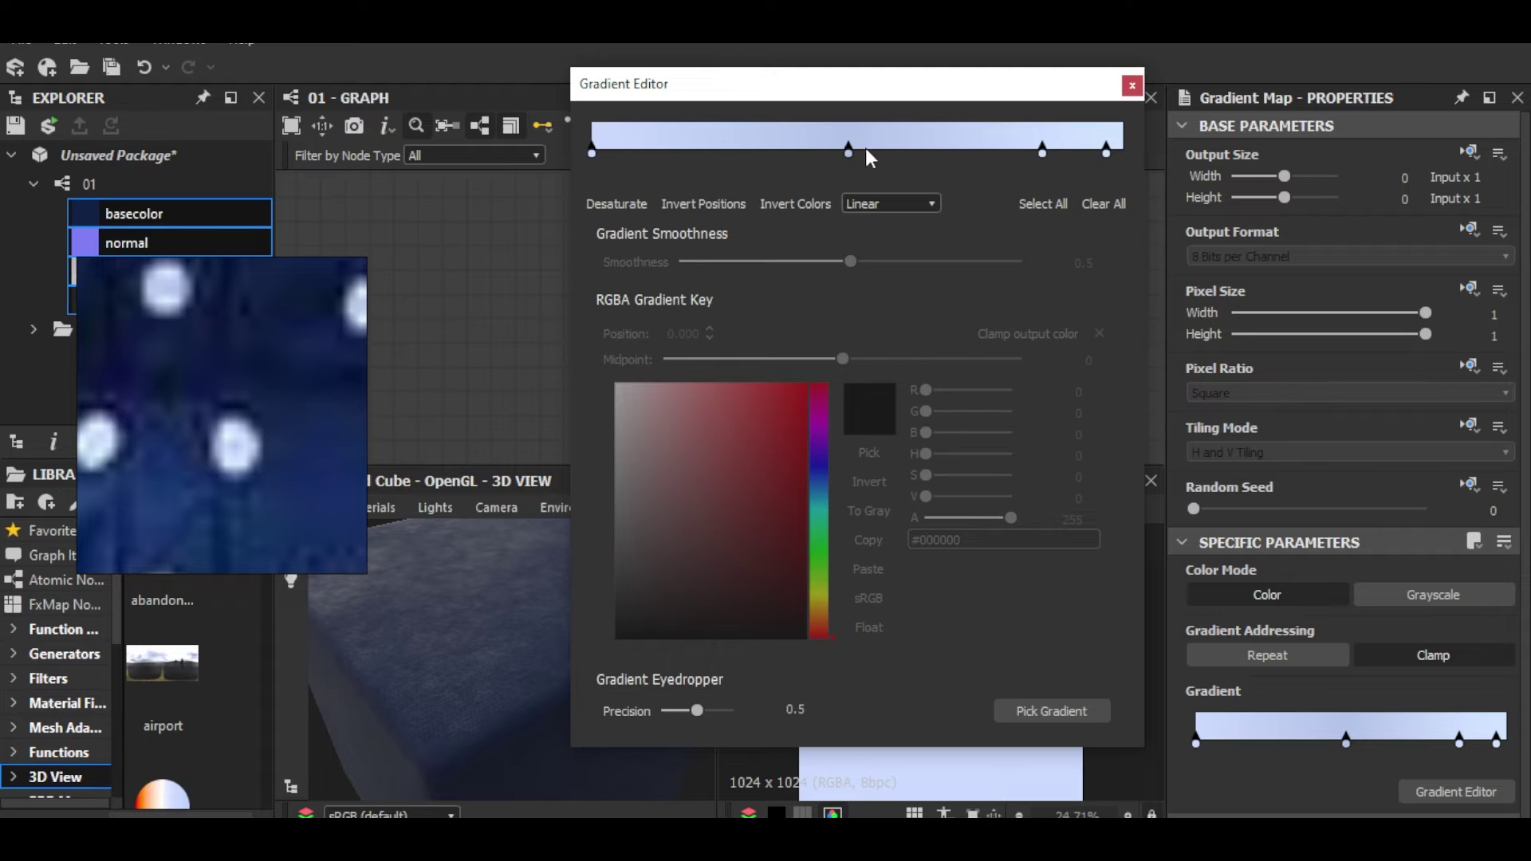
click(1132, 85)
Step: Try the light Gradient Map on the Base Color output, and undo that connection after viewing the cube
drag(661, 299, 661, 311)
middle_drag(764, 308, 722, 306)
drag(651, 299, 974, 348)
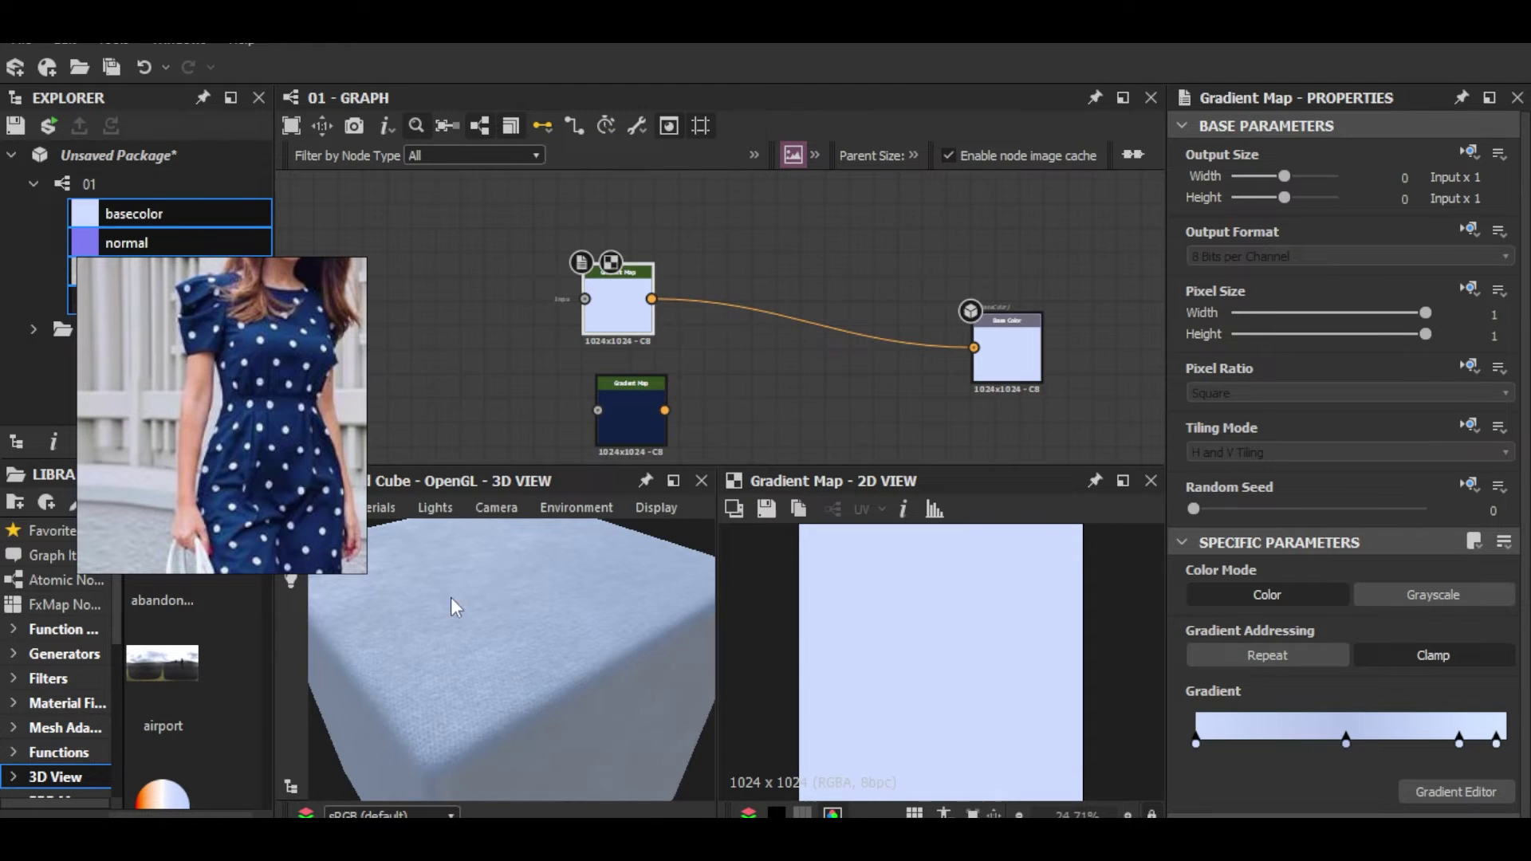
key(ctrl+z)
Step: Move the light Gradient Map away from the navy one and add a Shape node near it
scroll(815, 370, up, 2)
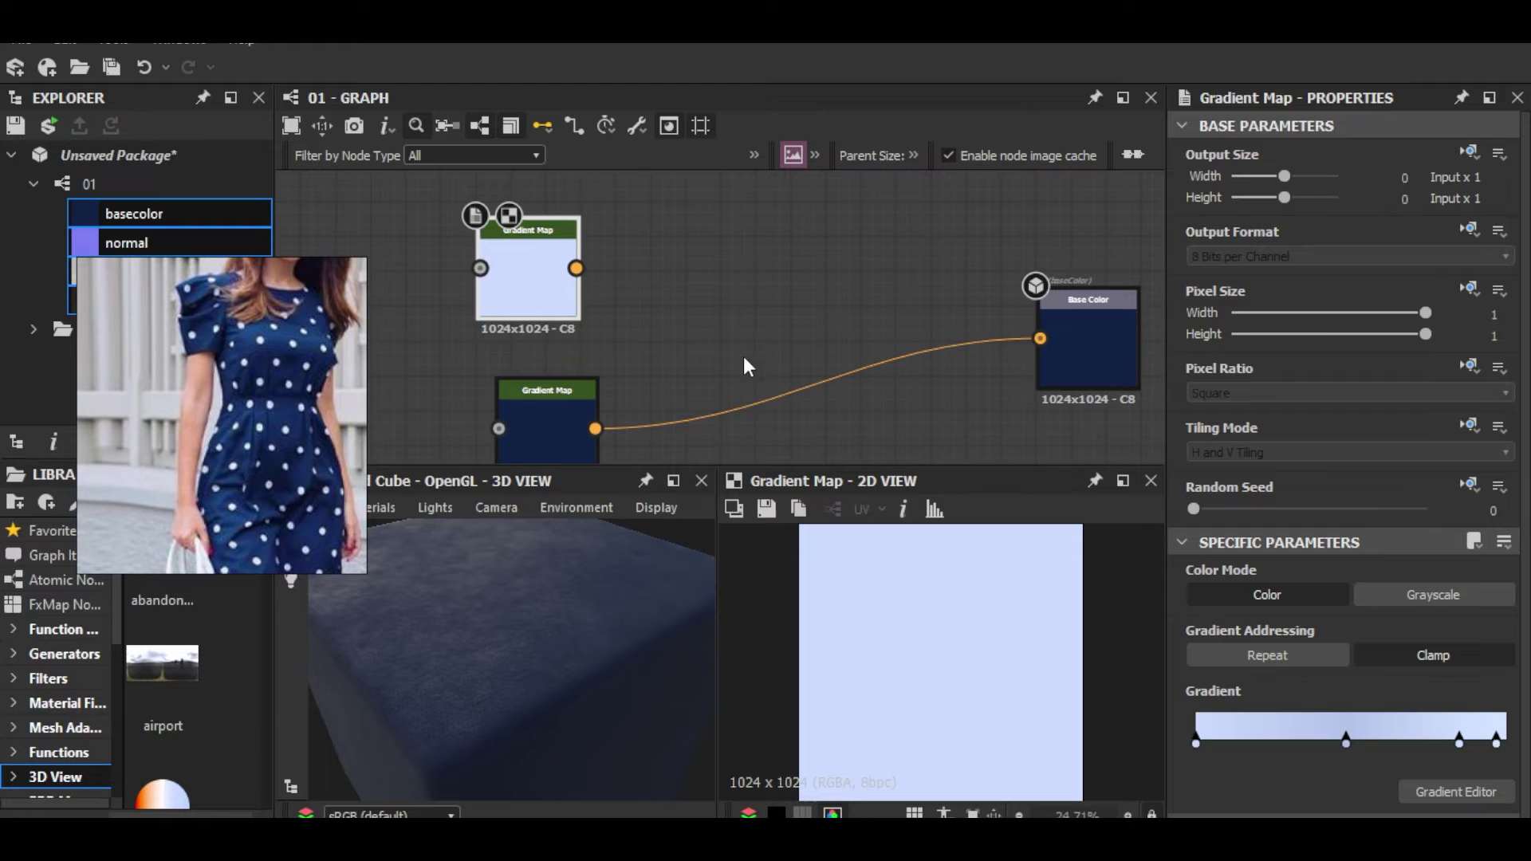
middle_drag(743, 356, 978, 360)
drag(744, 284, 641, 288)
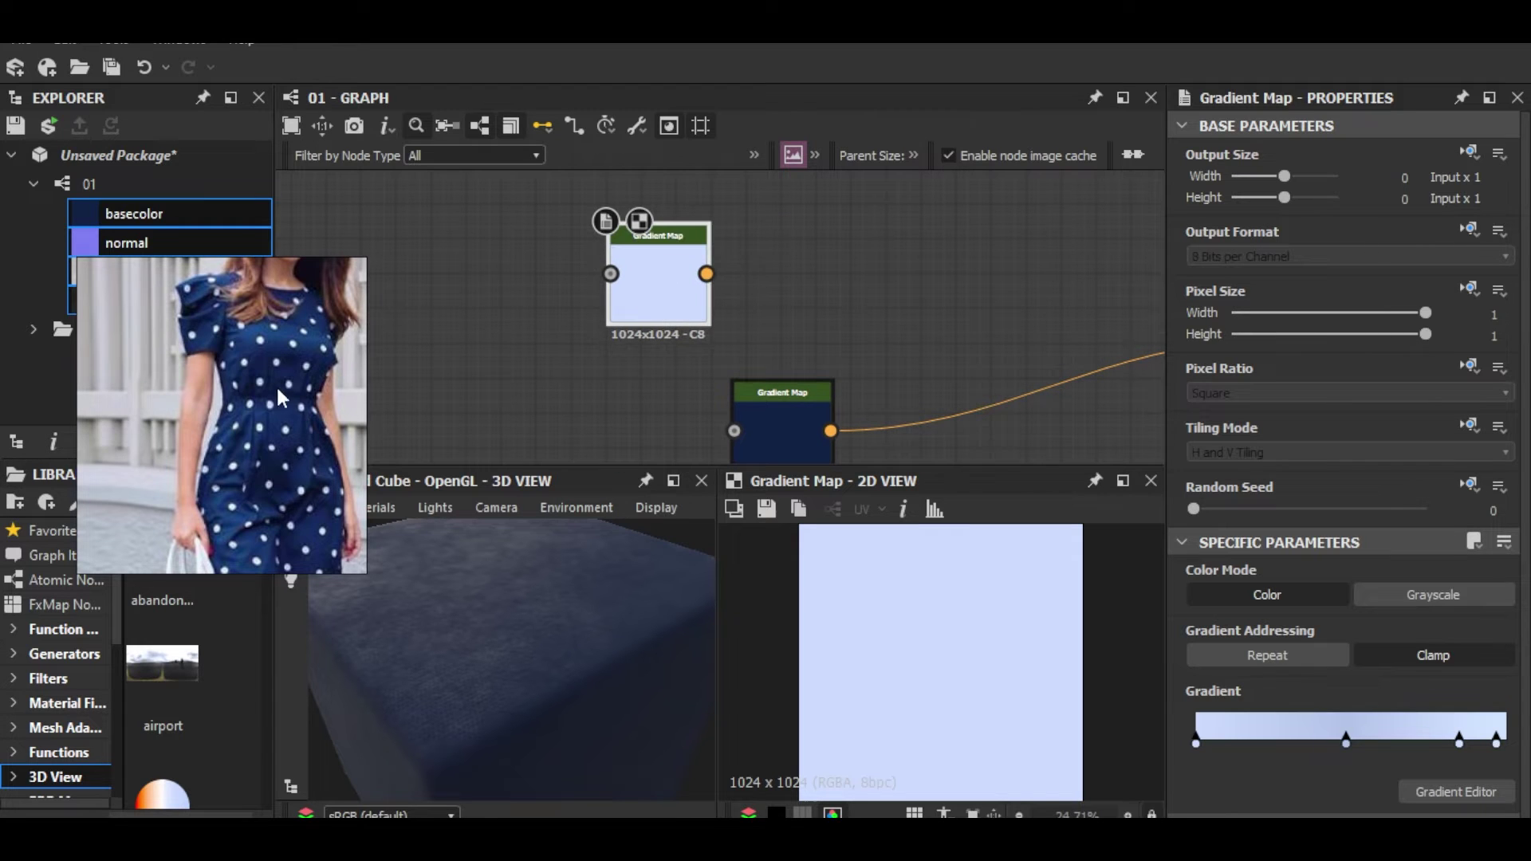
middle_drag(846, 263, 751, 250)
key(space)
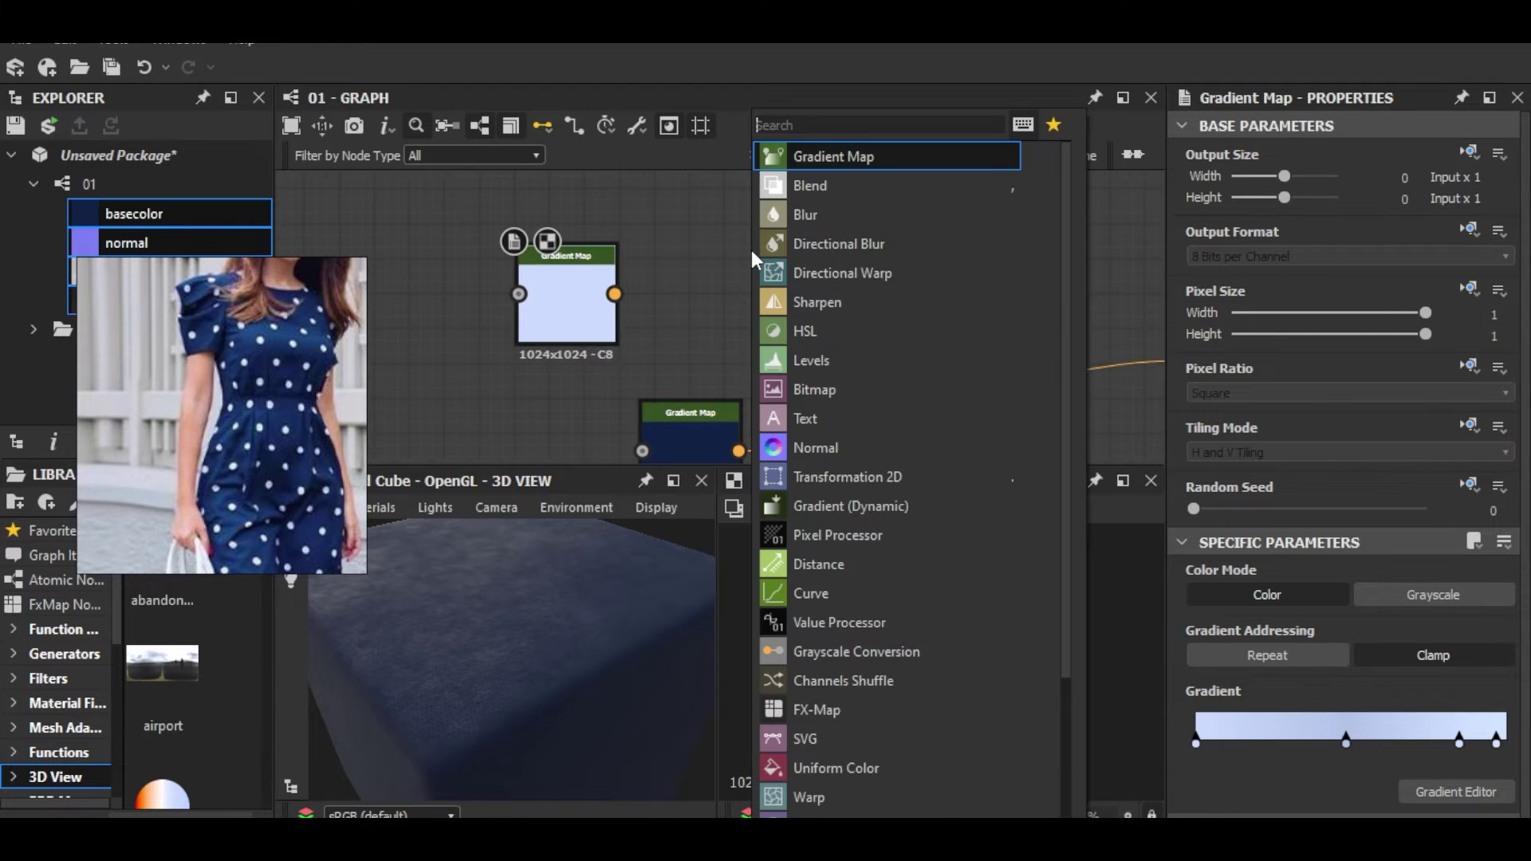
text(sha)
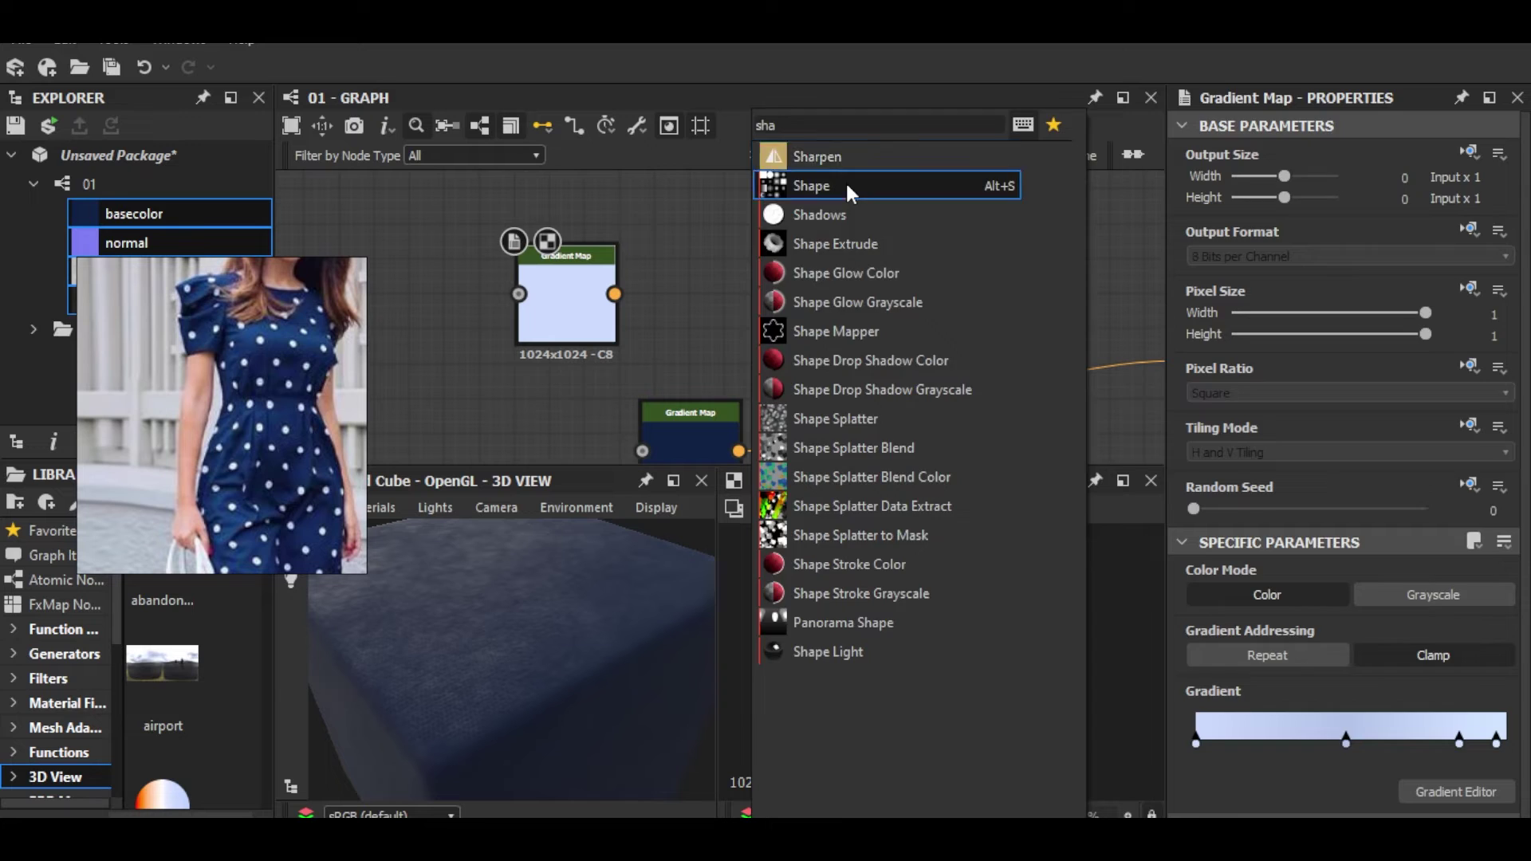
click(845, 180)
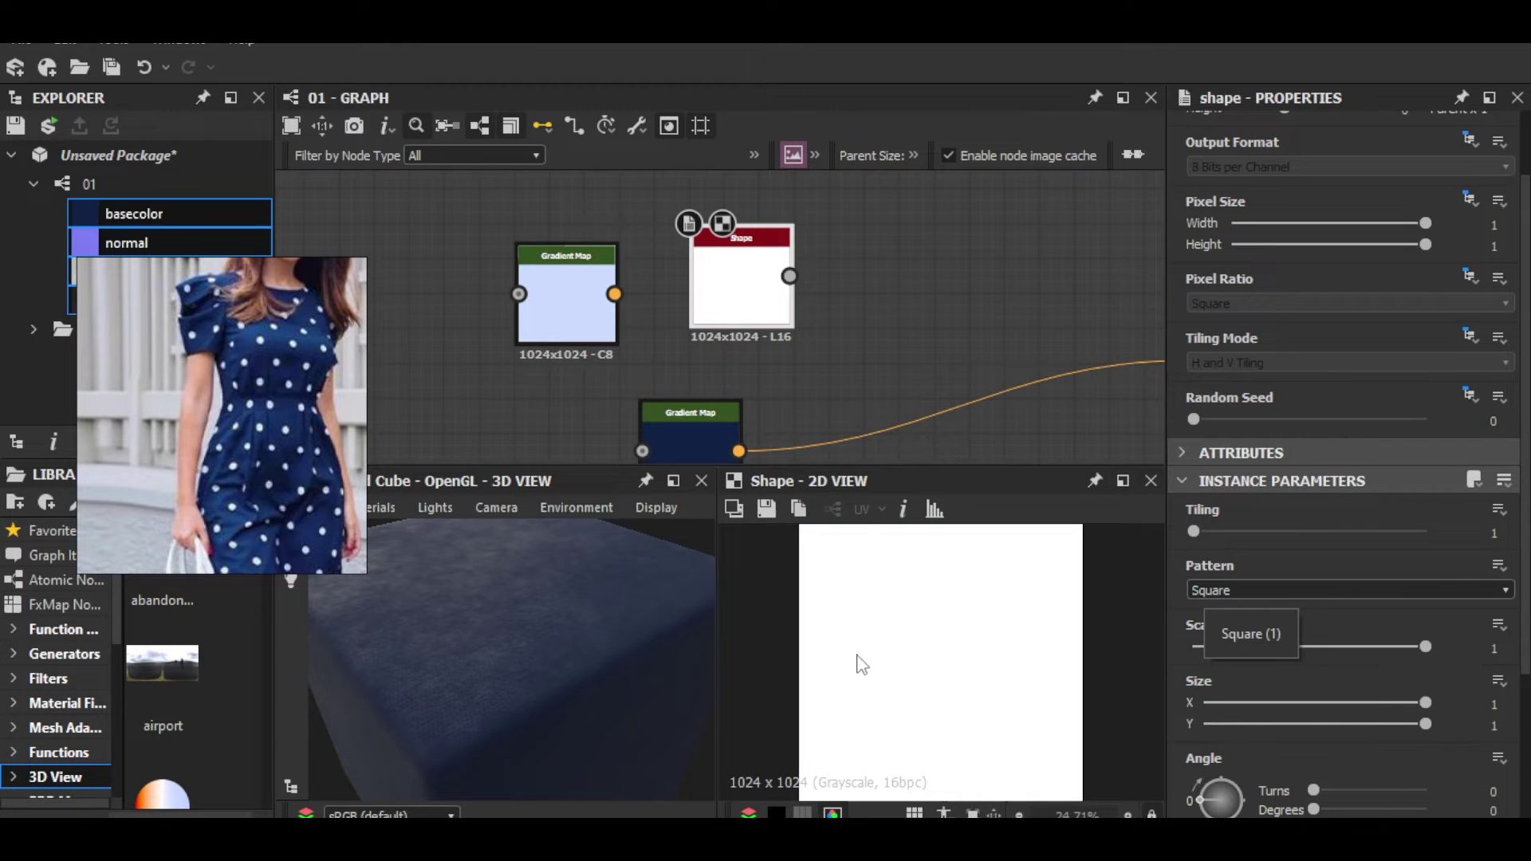
Step: Set the Shape node's pattern to Disc
scroll(913, 654, down, 3)
click(1226, 591)
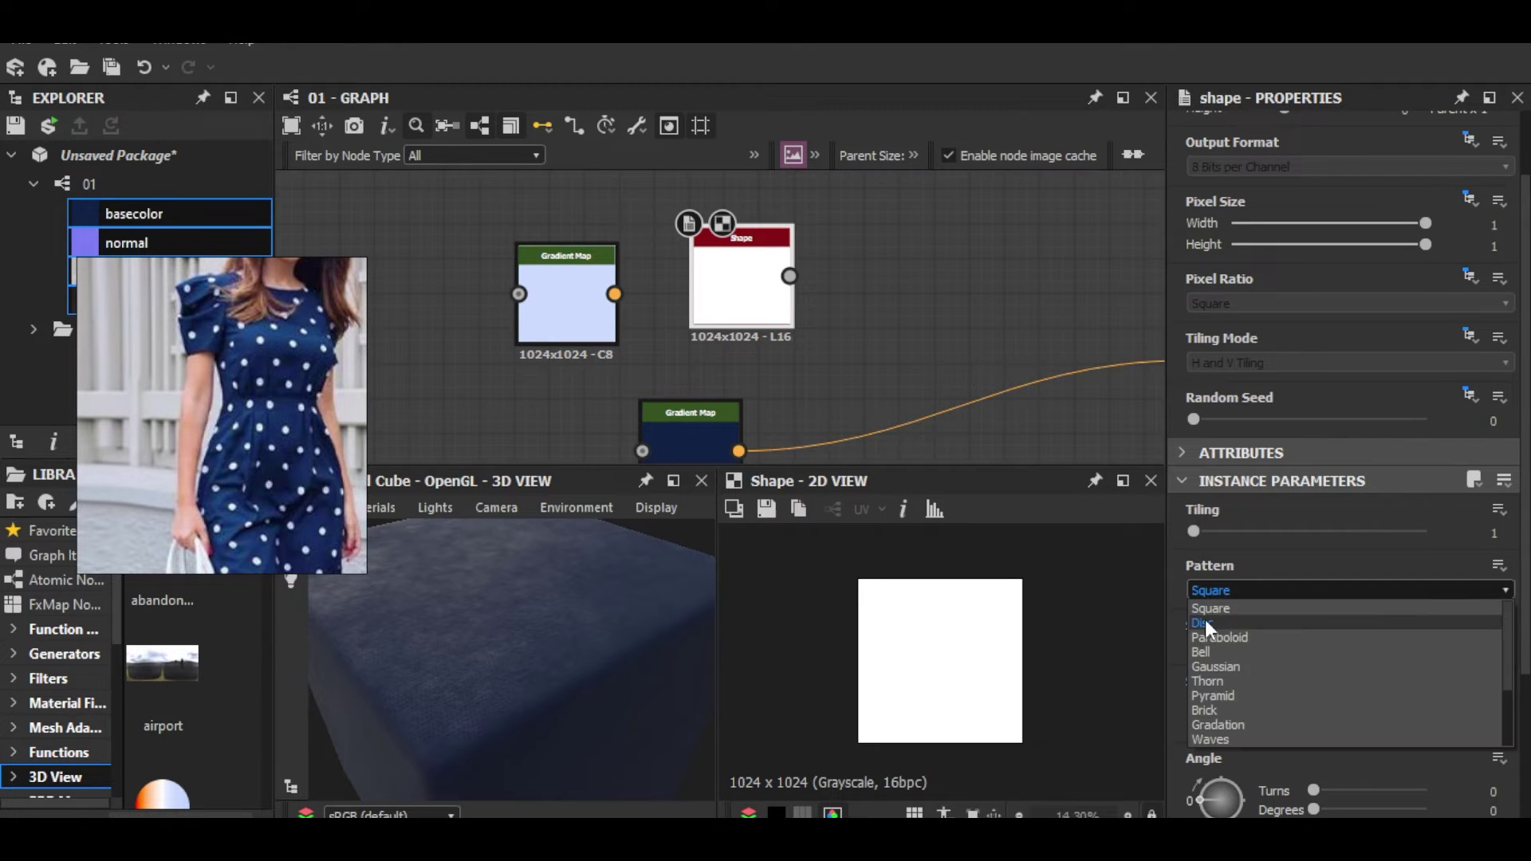
click(1204, 619)
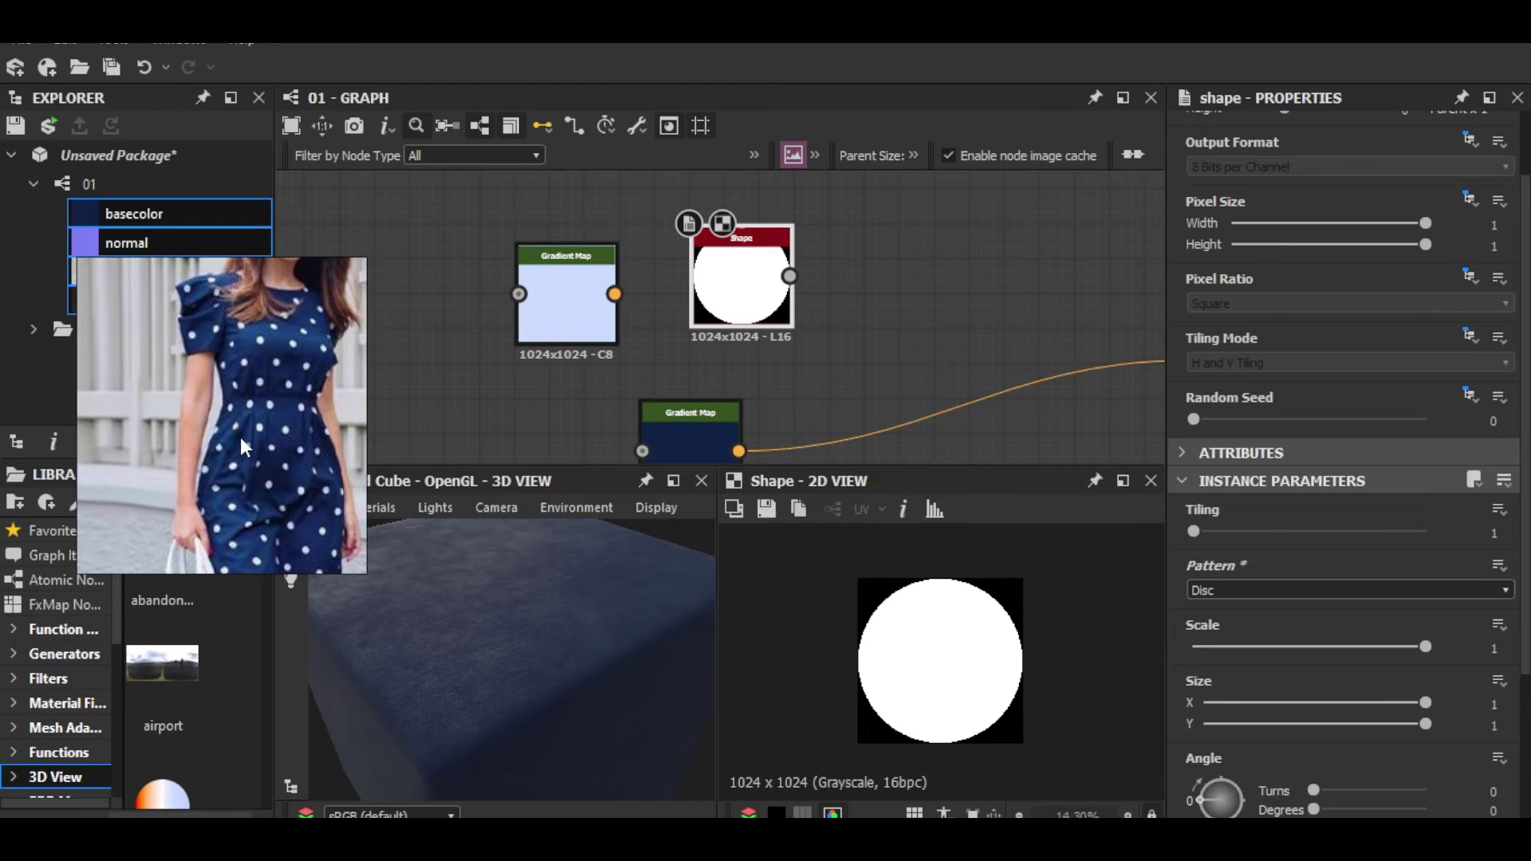
Step: Add a Blend node with the navy Gradient Map as background and the light Gradient Map as foreground
key(space)
click(809, 186)
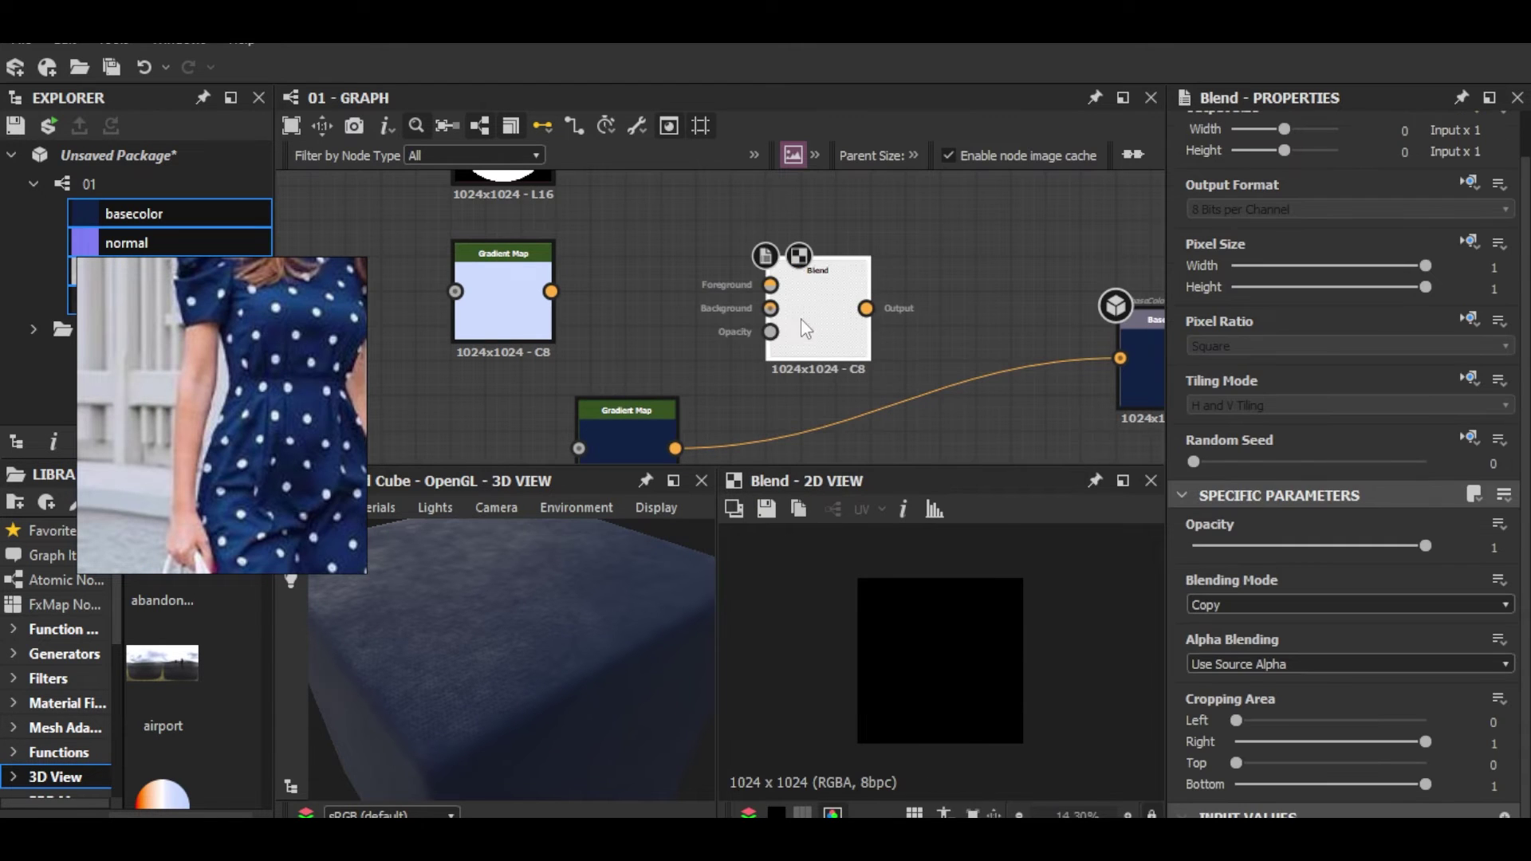
drag(668, 418, 763, 279)
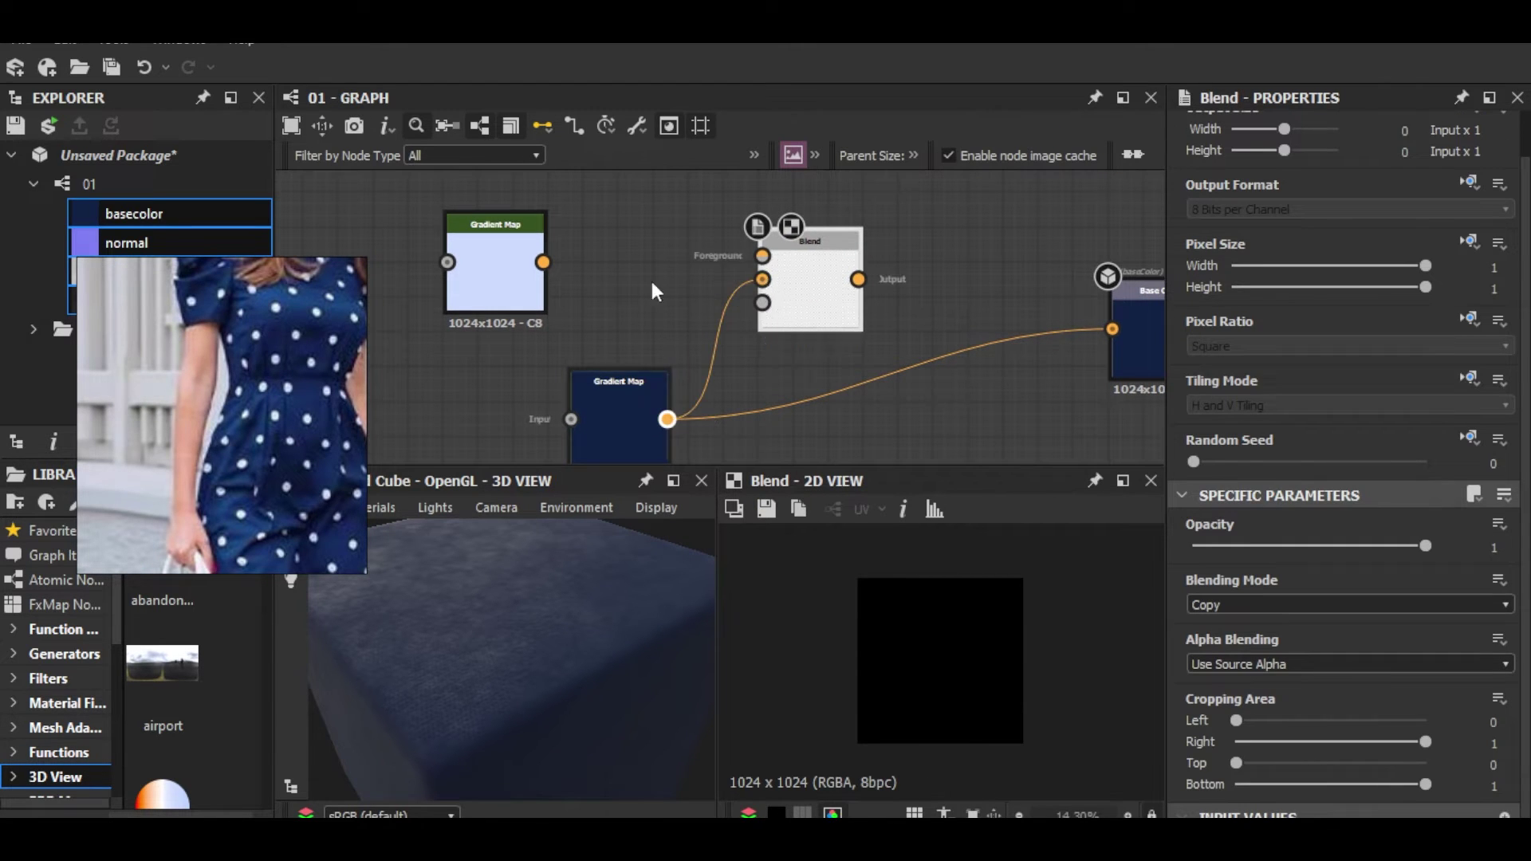
drag(544, 261, 763, 256)
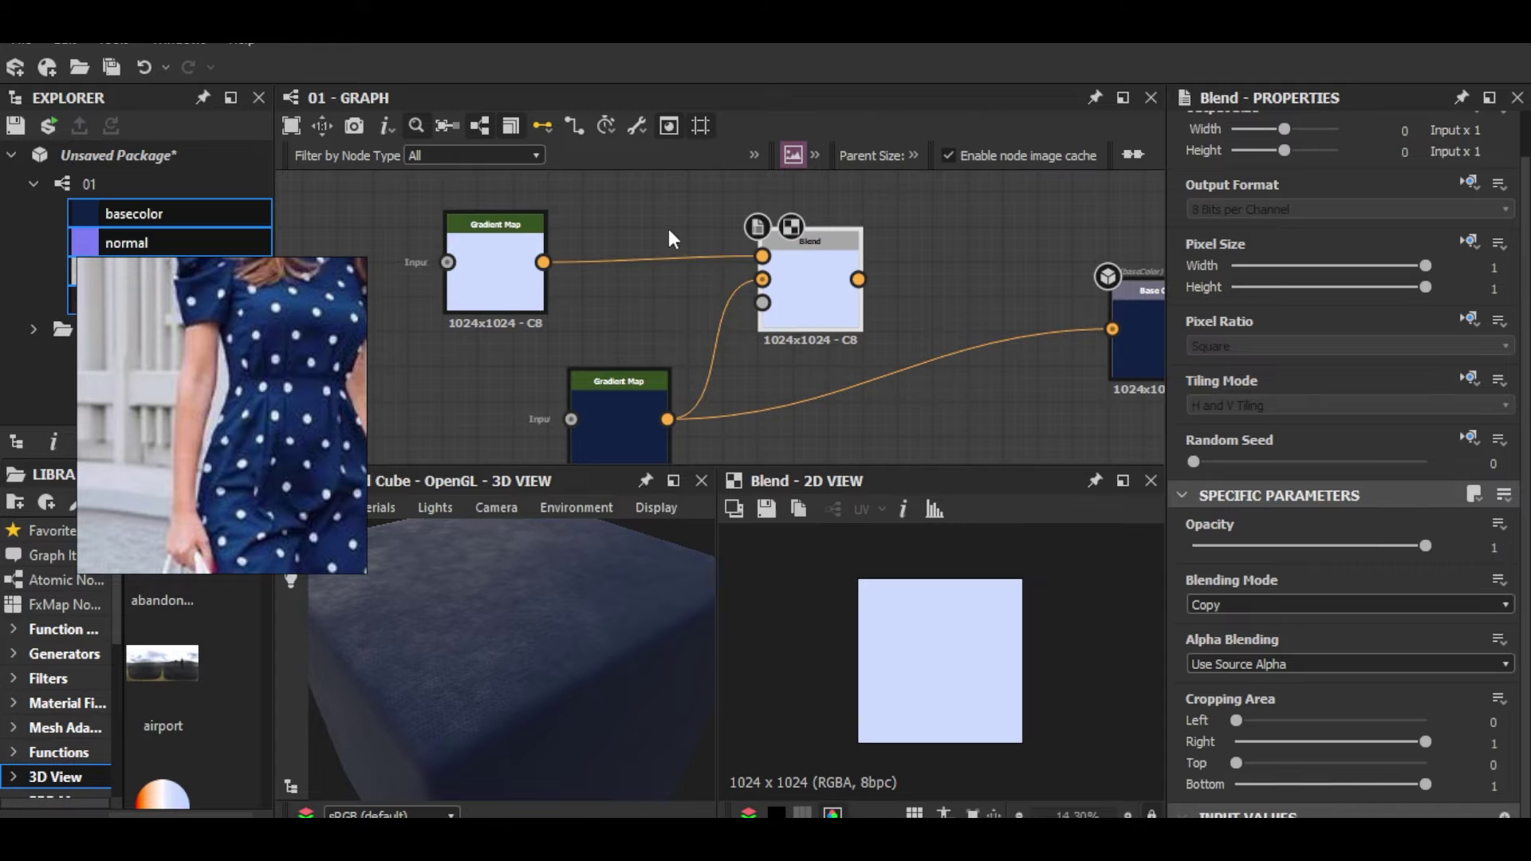
Step: Connect the disc Shape to the Blend node's Opacity input and examine the masked result
middle_drag(668, 228, 665, 323)
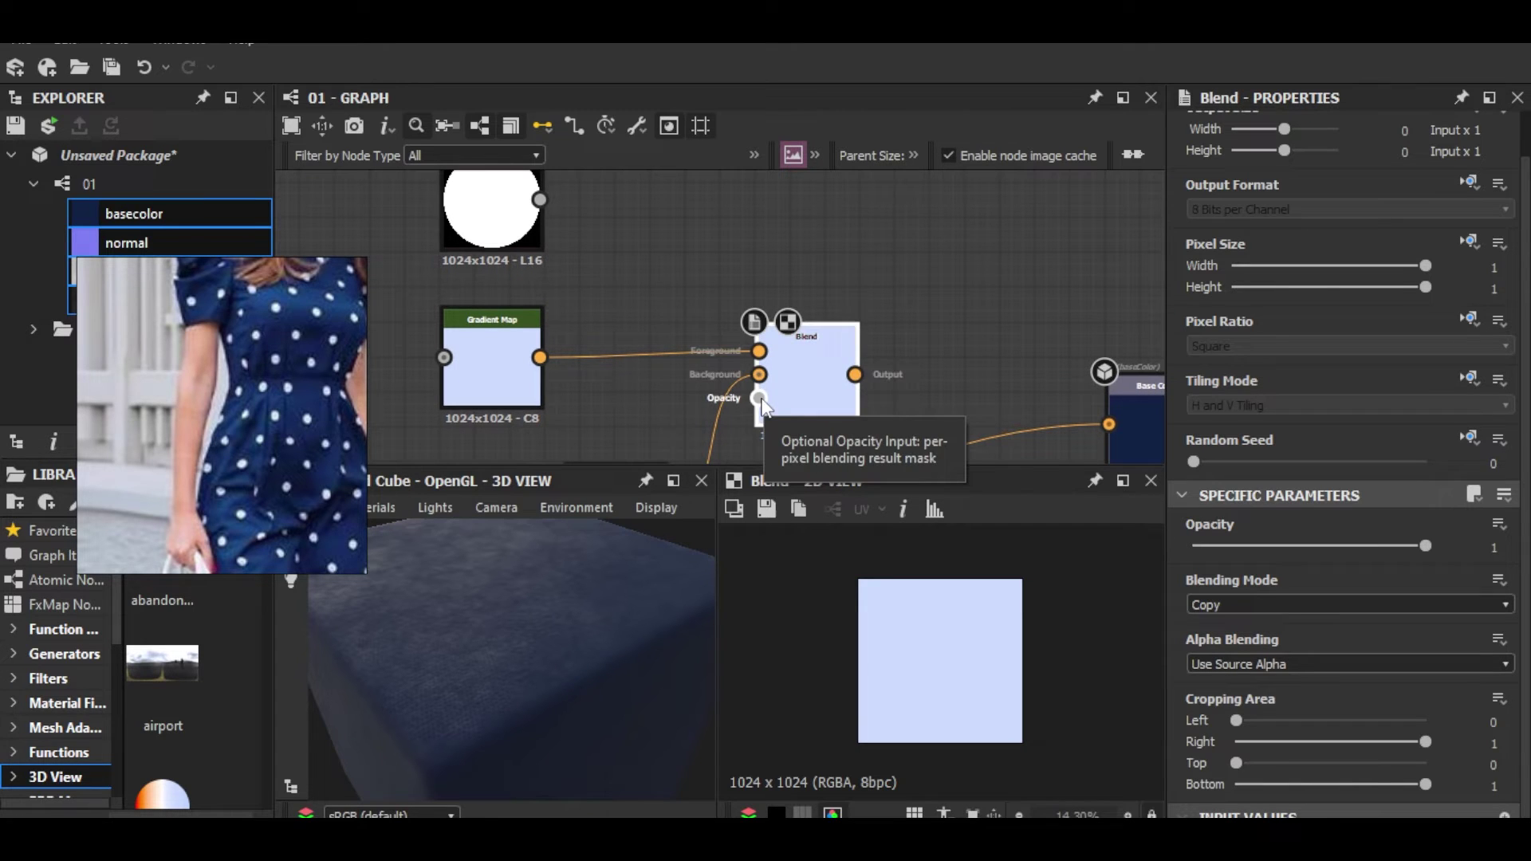
drag(540, 199, 754, 395)
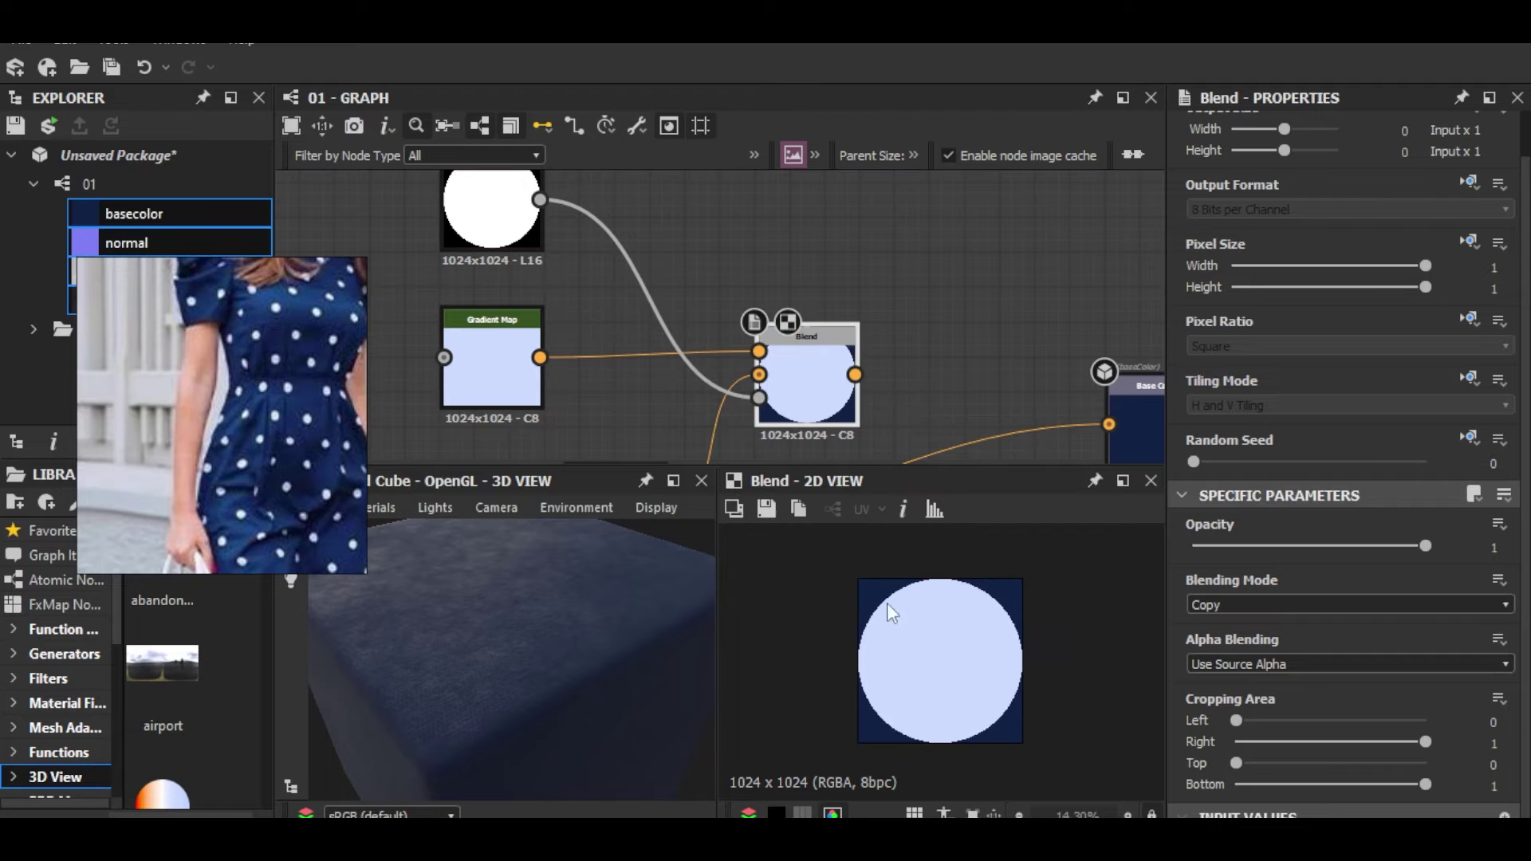
scroll(986, 702, down, 2)
scroll(977, 668, up, 6)
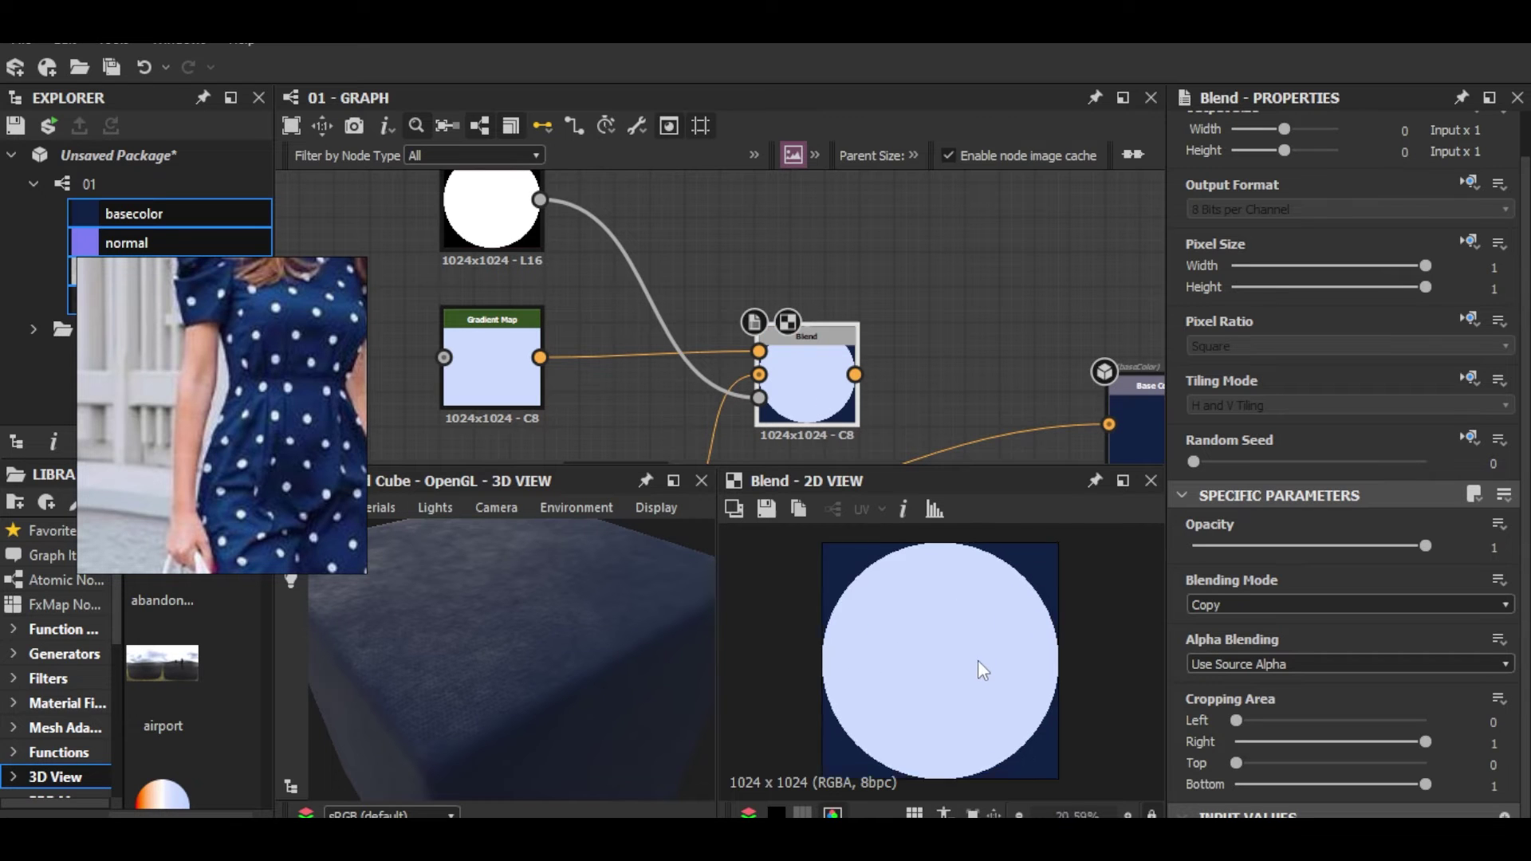
scroll(993, 622, down, 3)
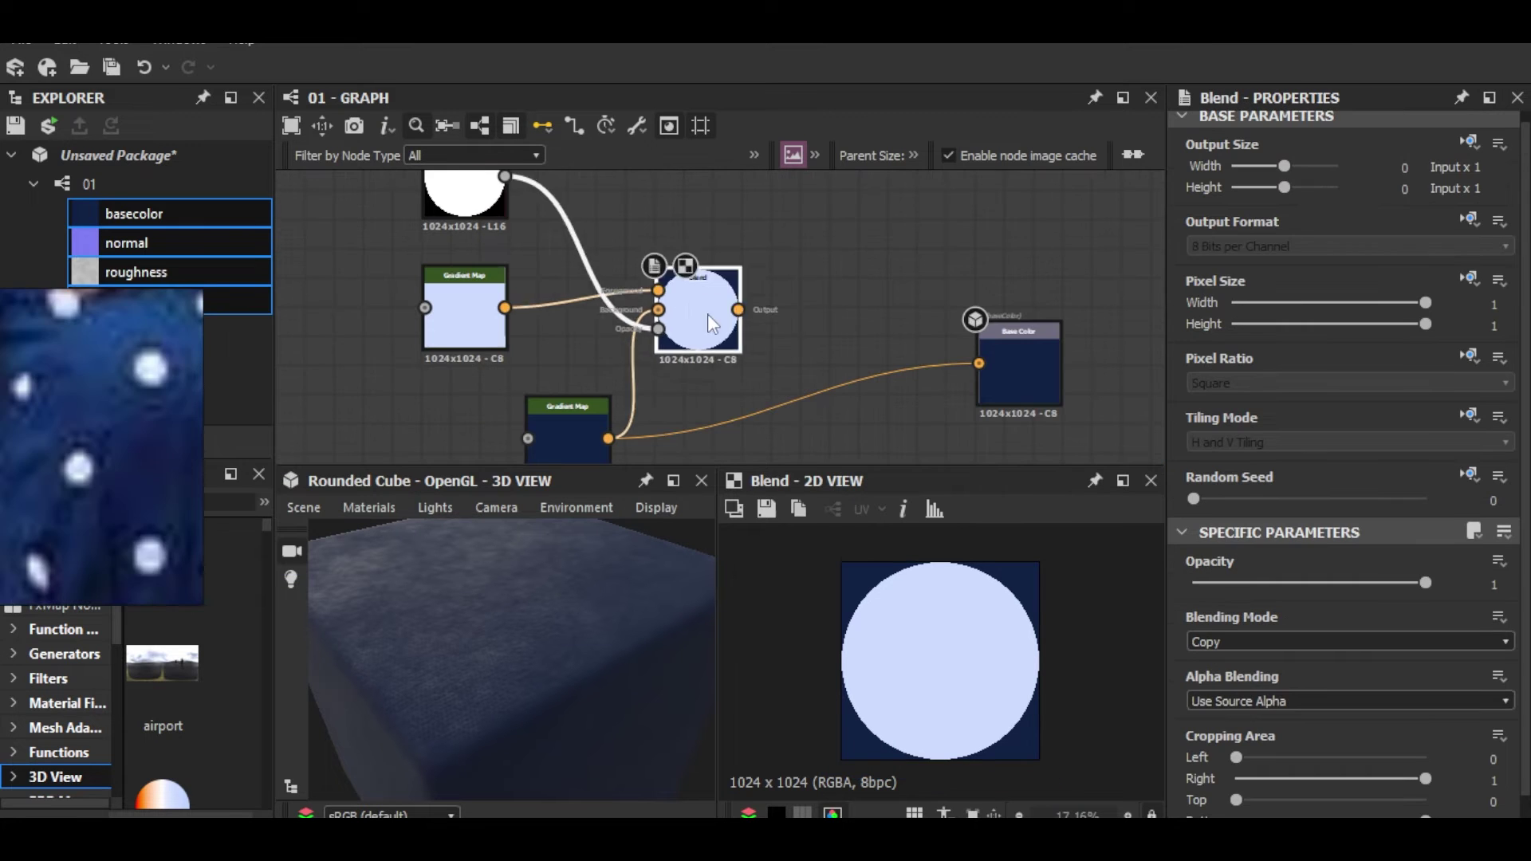
drag(707, 314, 735, 325)
scroll(135, 410, down, 5)
Step: Move the reference photo aside and place the Shape node farther from the Blend node
right_drag(136, 410, 274, 401)
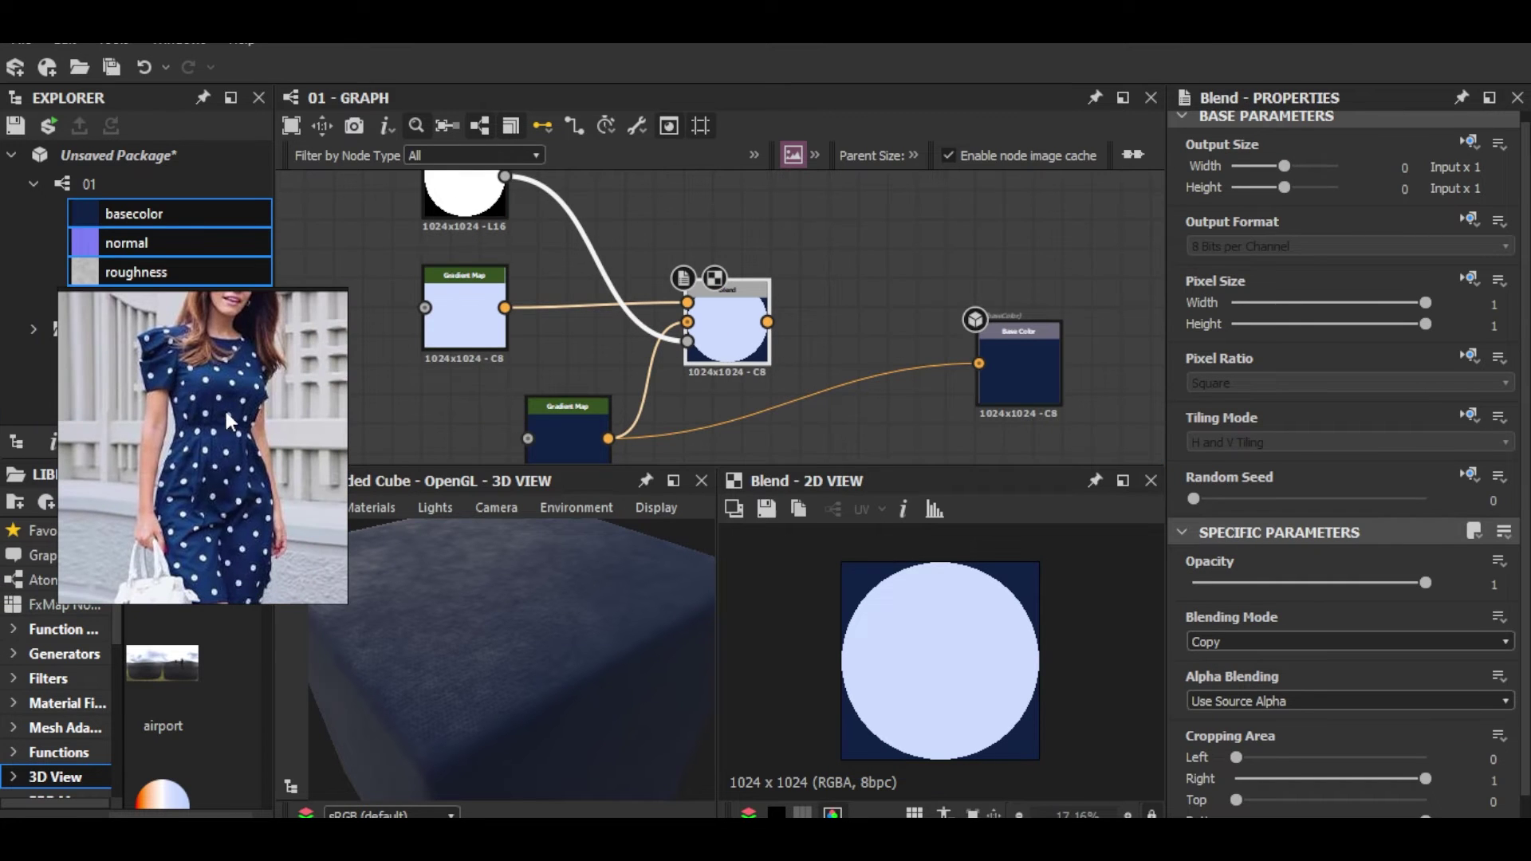
middle_drag(517, 193, 856, 287)
drag(793, 276, 576, 275)
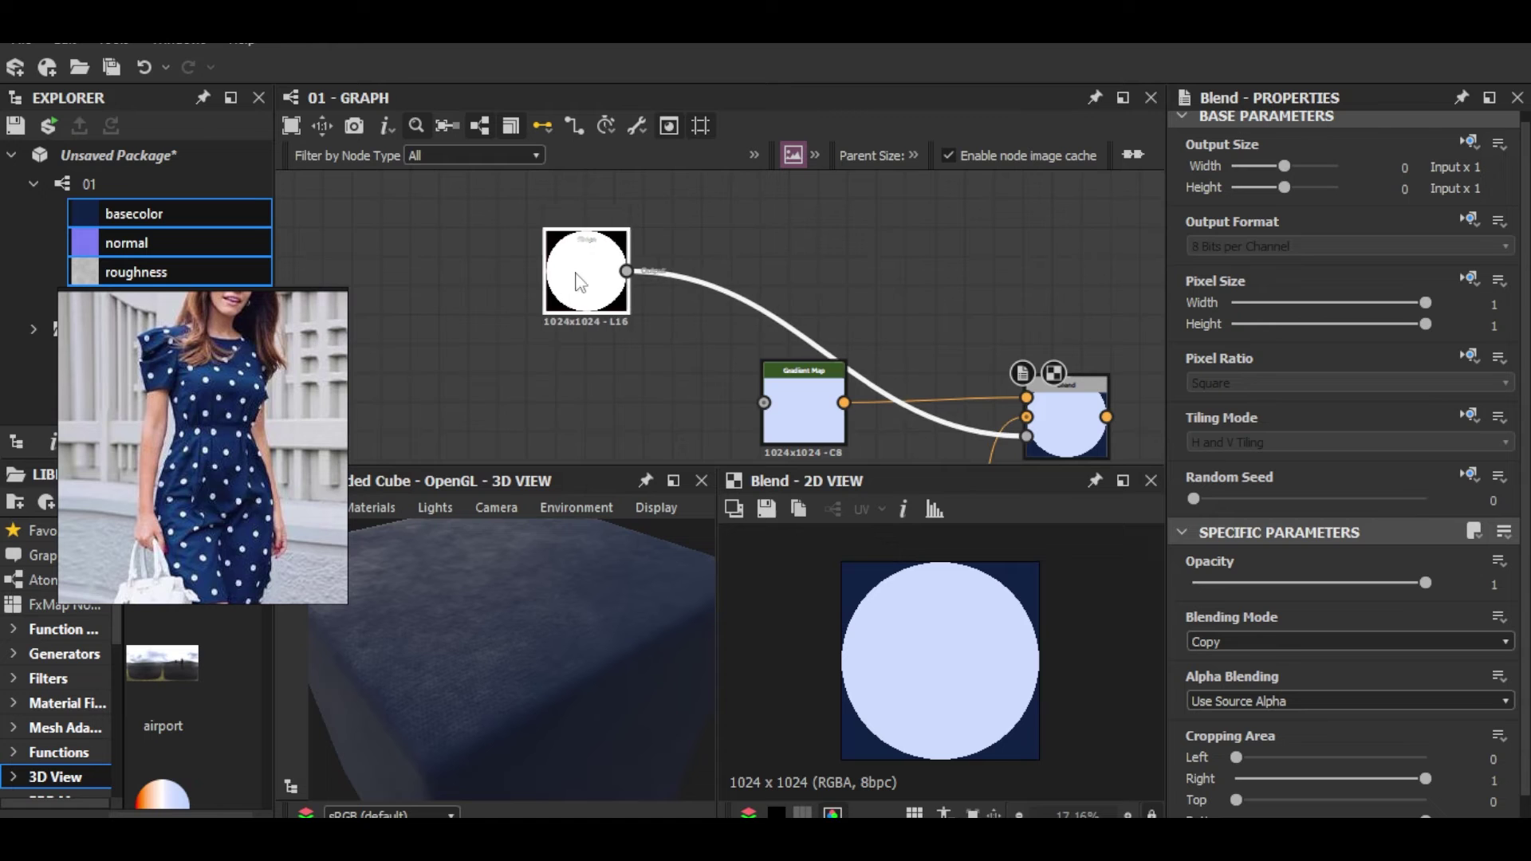
middle_drag(821, 231, 715, 246)
Step: Add a Tile Generator node beside the Shape node and bring its instance parameters into view
key(space)
text(ti)
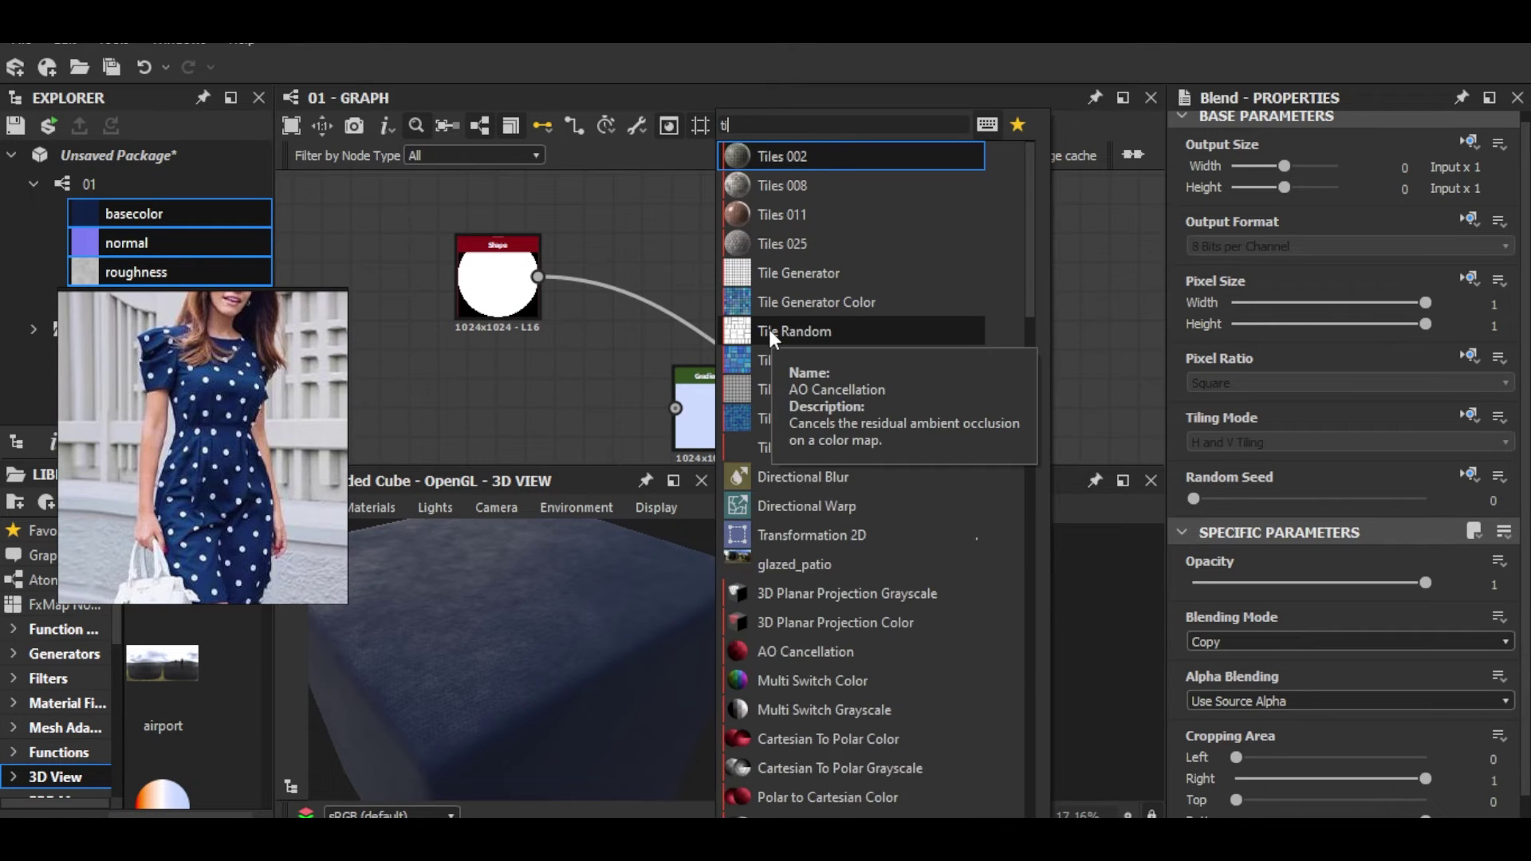
text(le)
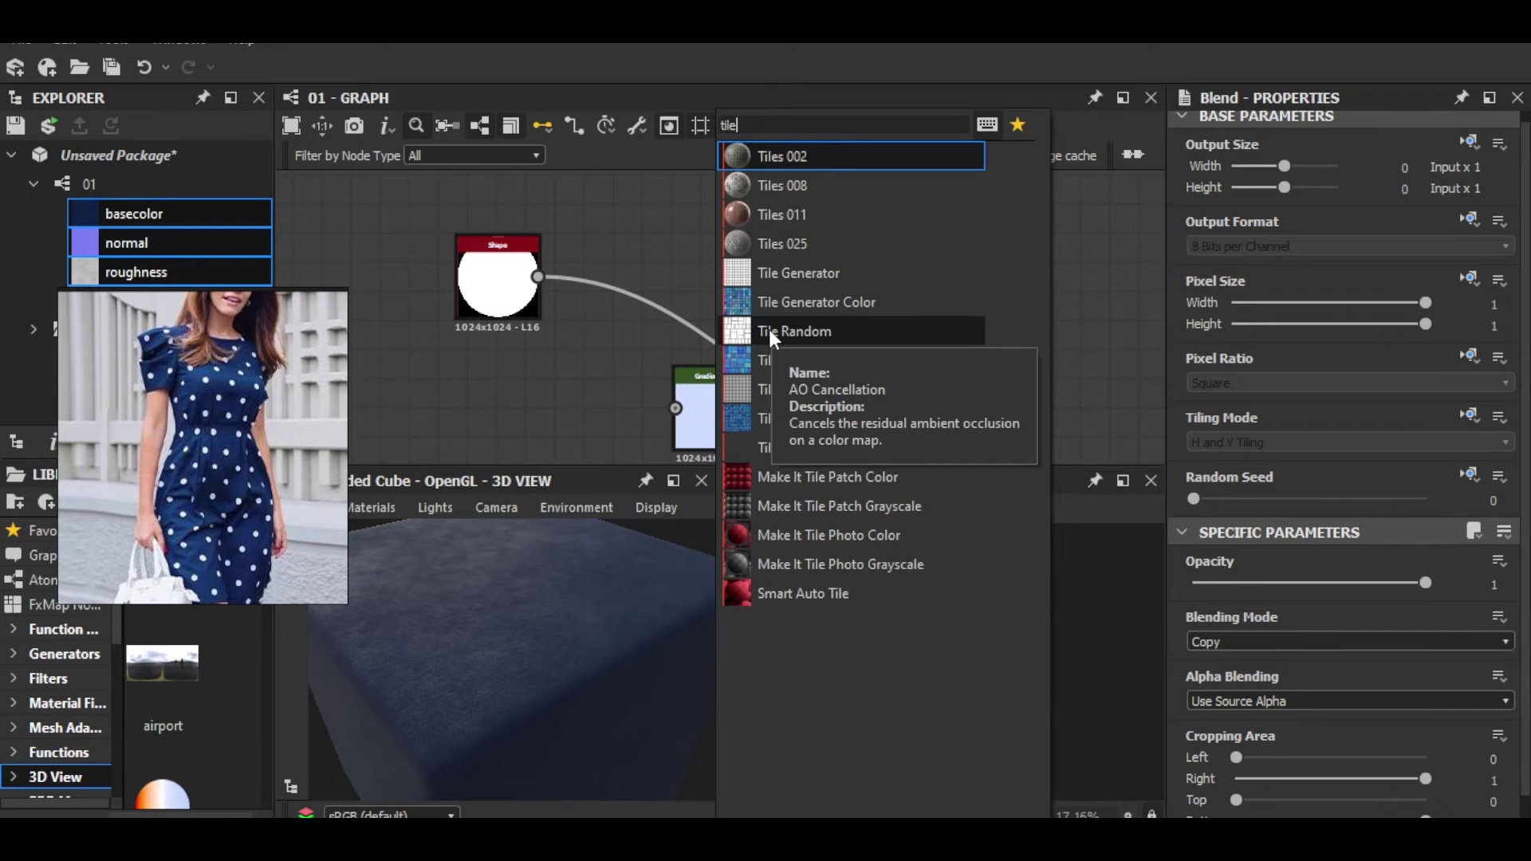
click(800, 279)
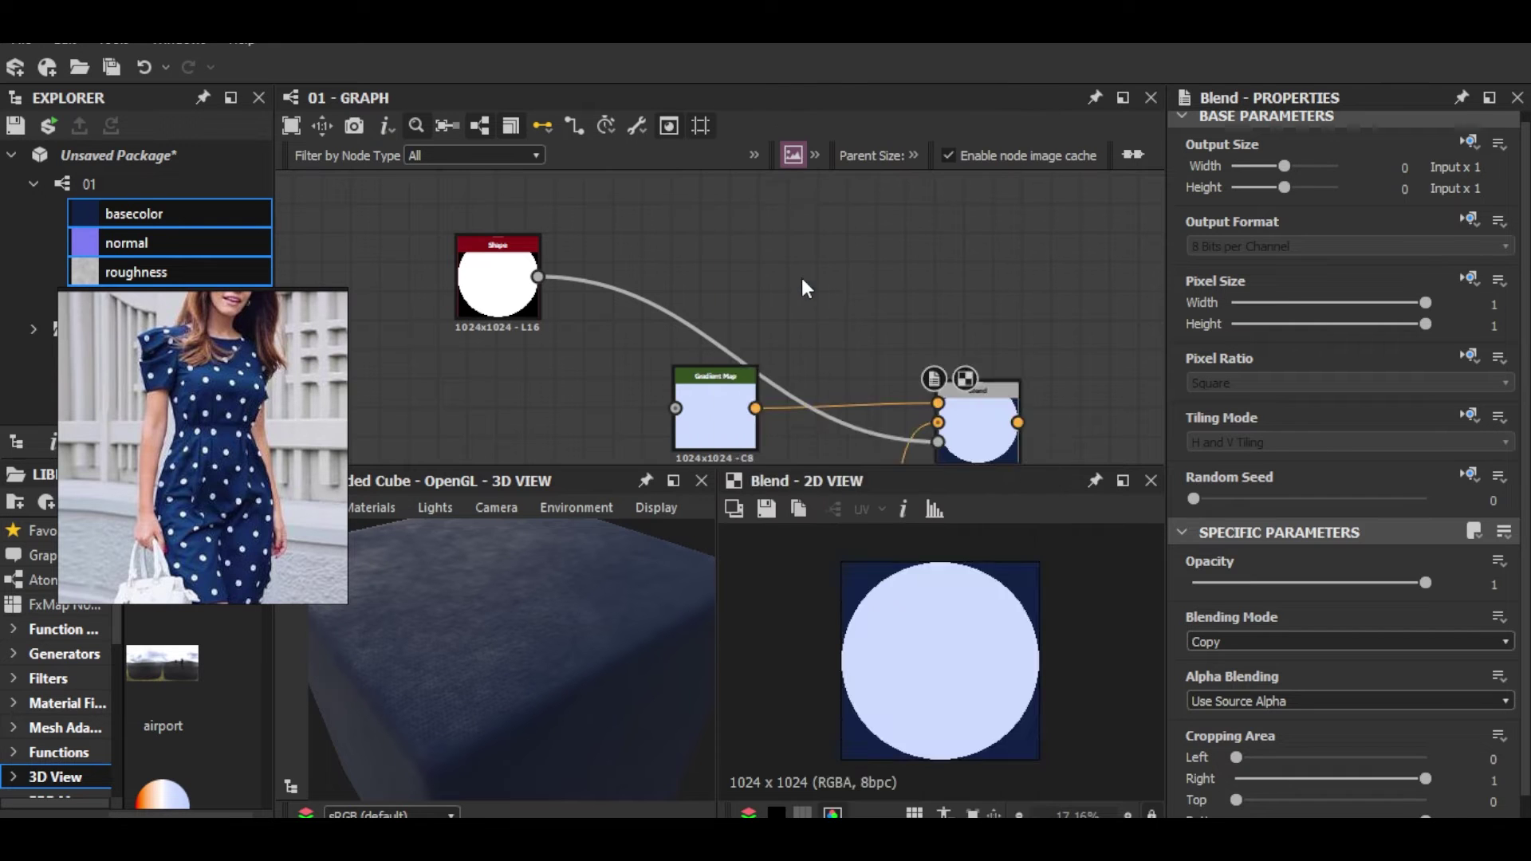
scroll(744, 276, up, 3)
middle_drag(721, 219, 888, 301)
scroll(1228, 639, down, 3)
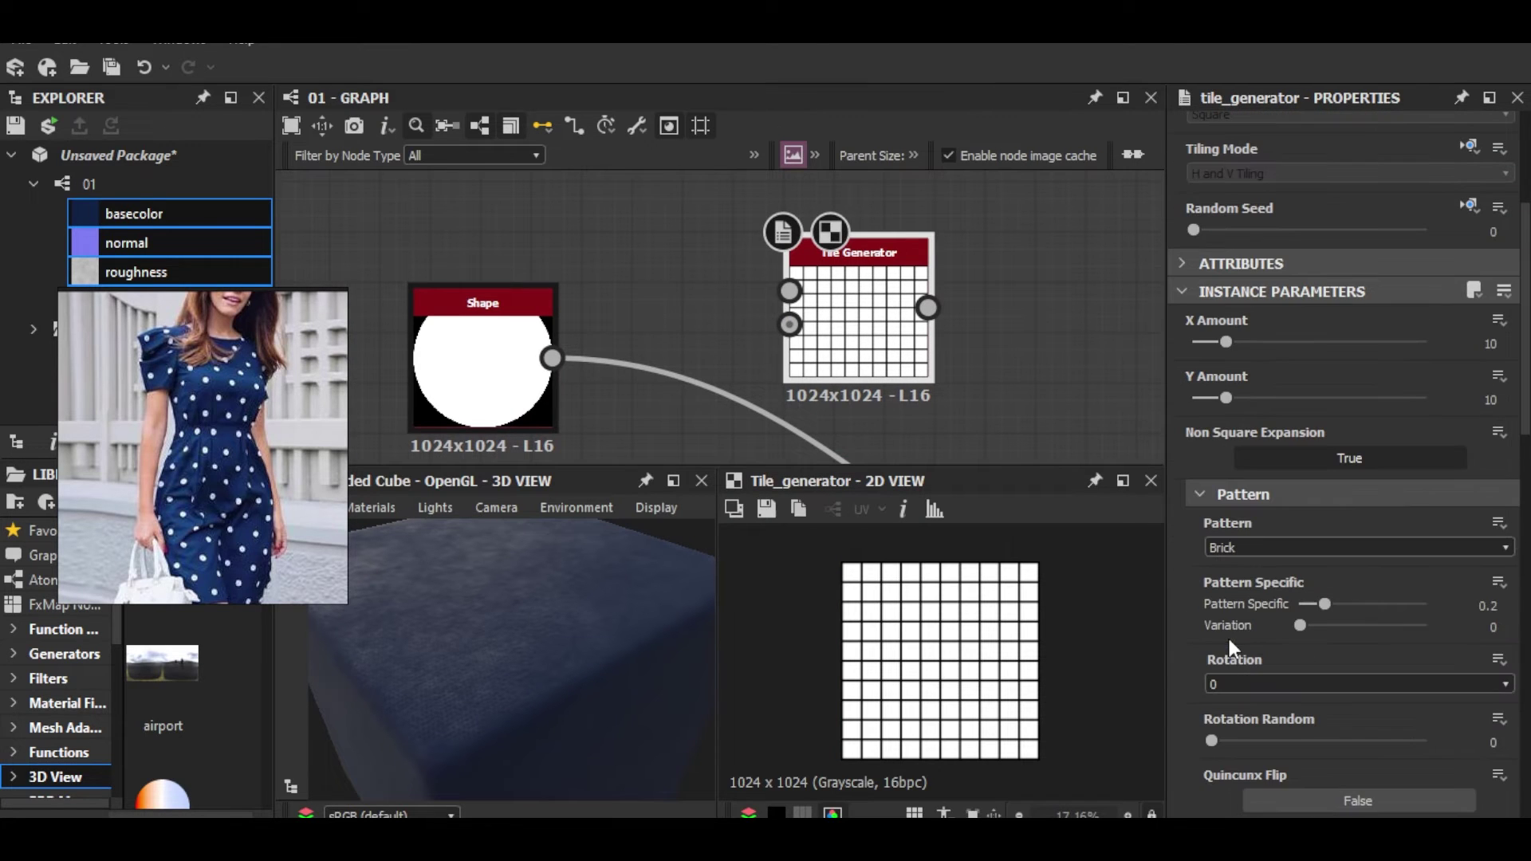
Step: Set the Tile Generator's Pattern to Image Input and connect the disc Shape to its Pattern Input 1
click(1237, 542)
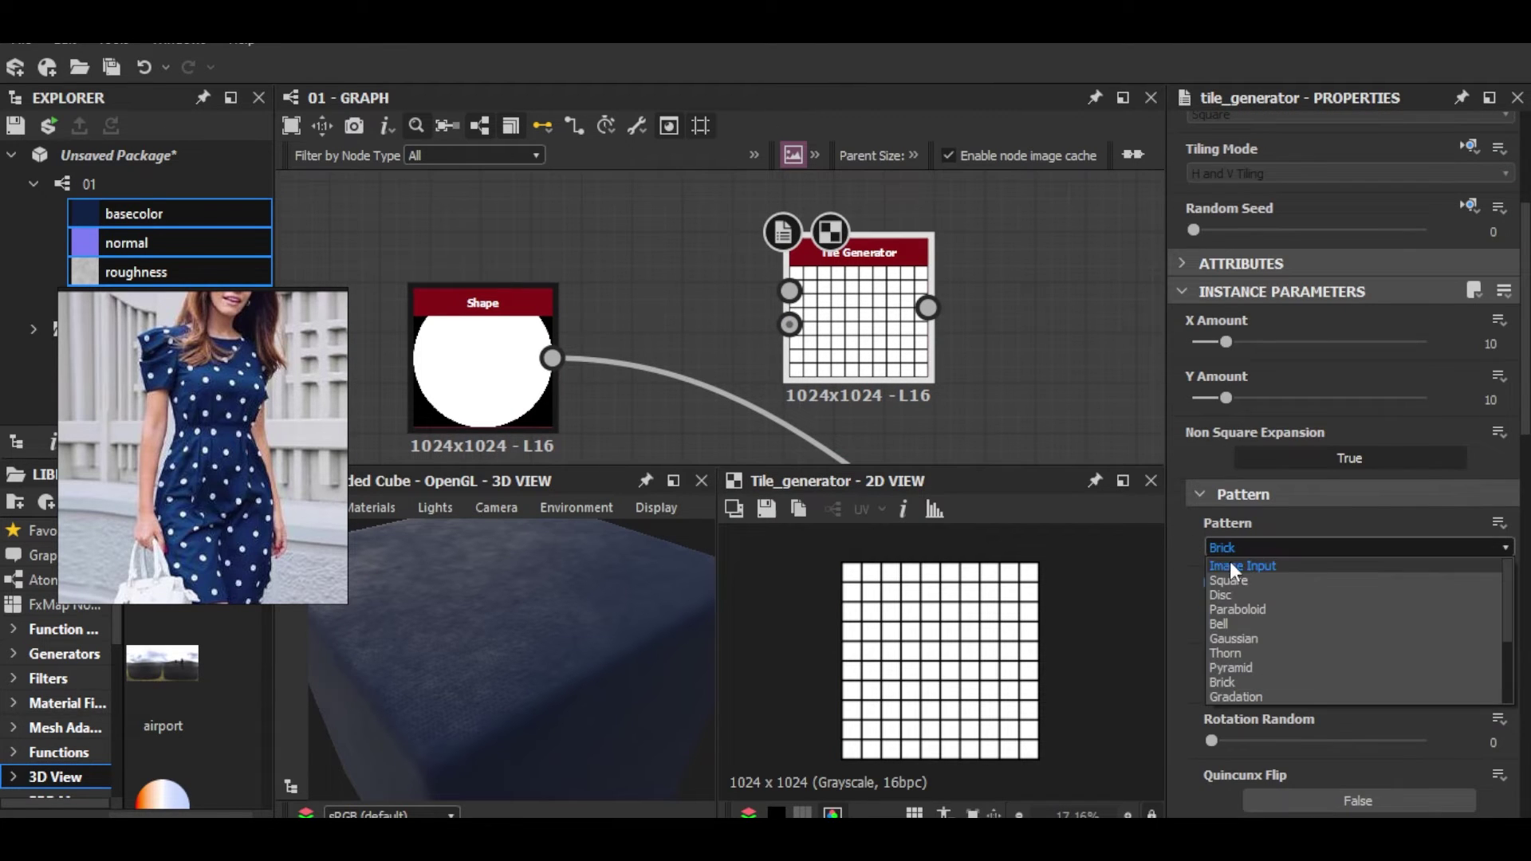
click(1242, 564)
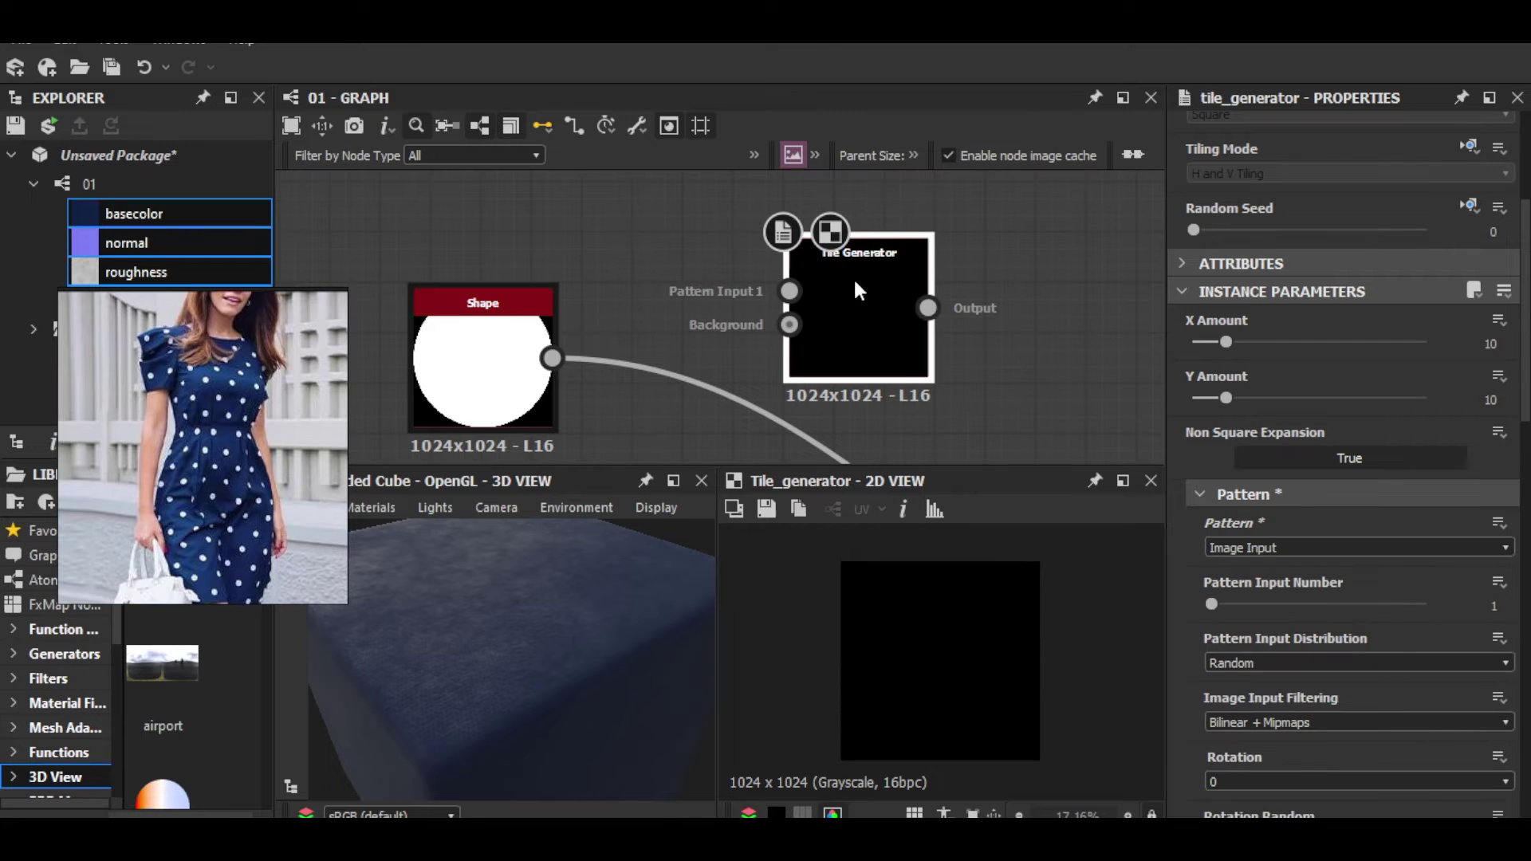
scroll(839, 298, down, 5)
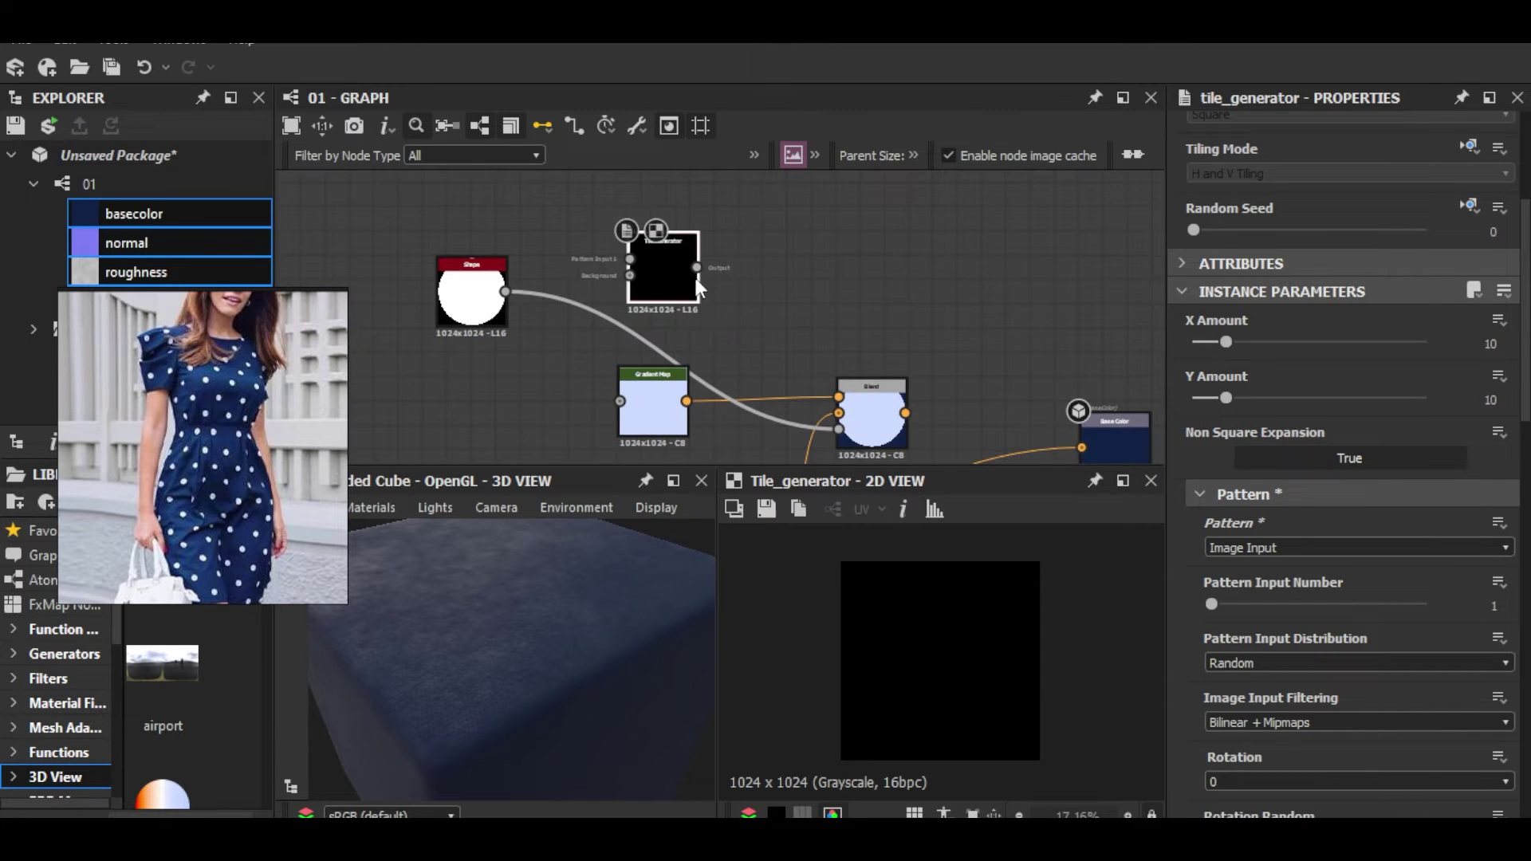
scroll(536, 268, up, 3)
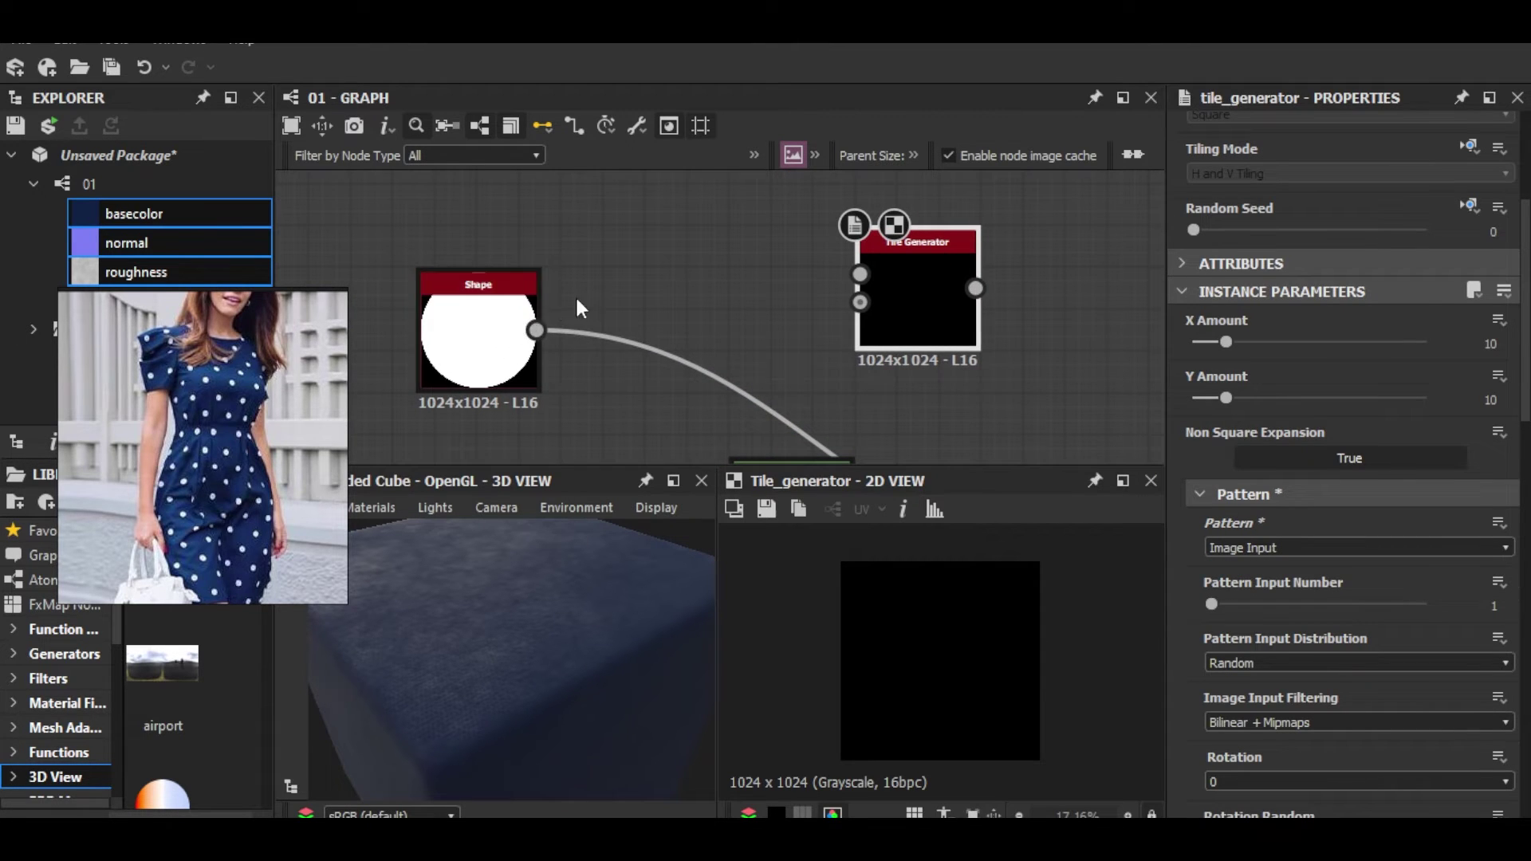
drag(536, 330, 859, 275)
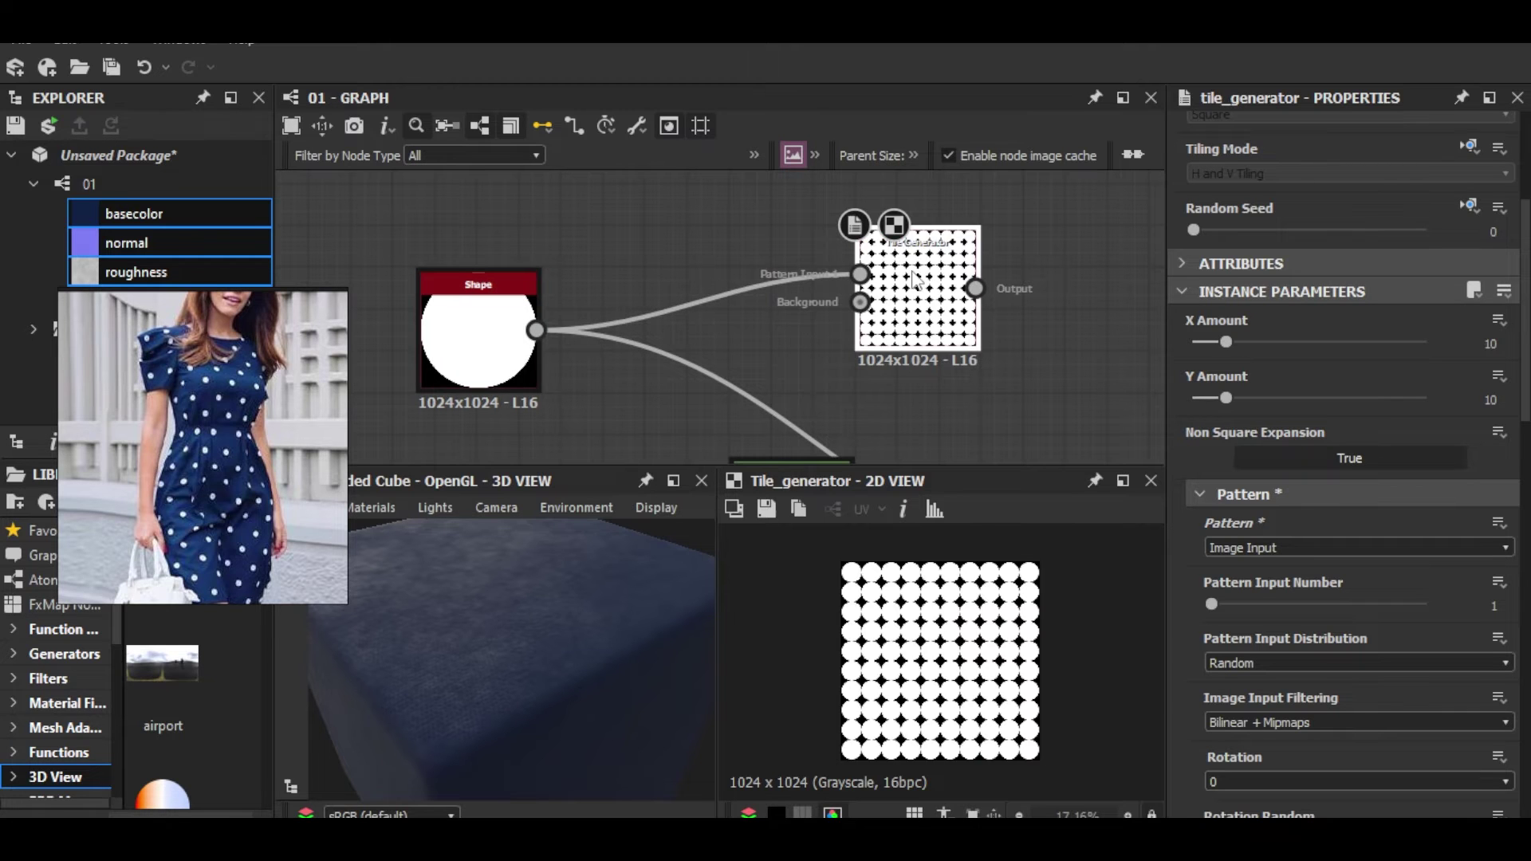
Step: Set both the X Amount and Y Amount of the Tile Generator to 7
middle_drag(1100, 407, 998, 388)
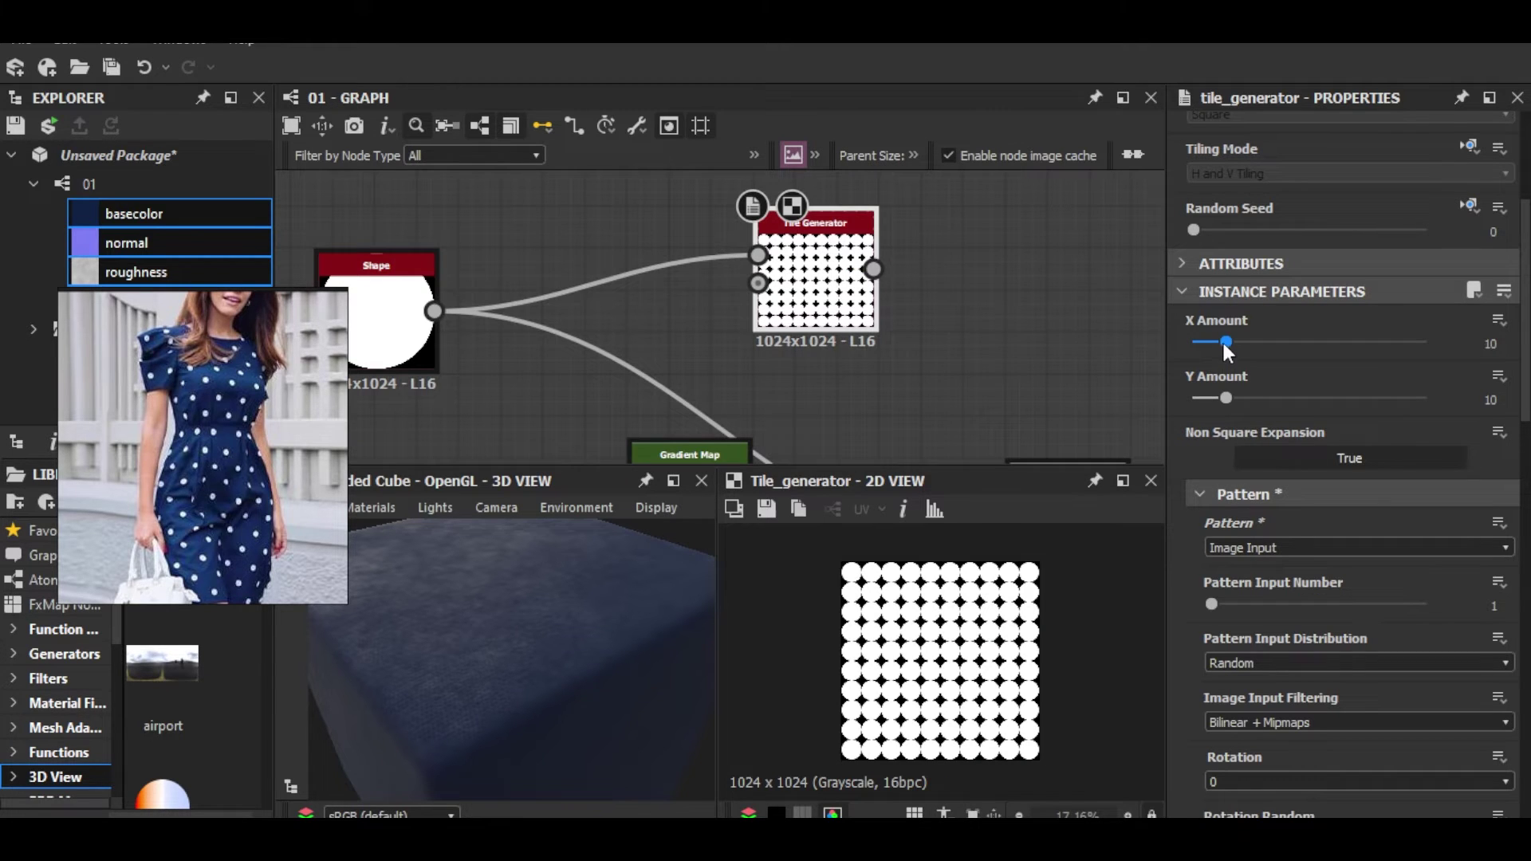
drag(1227, 341, 1214, 341)
drag(1224, 397, 1216, 399)
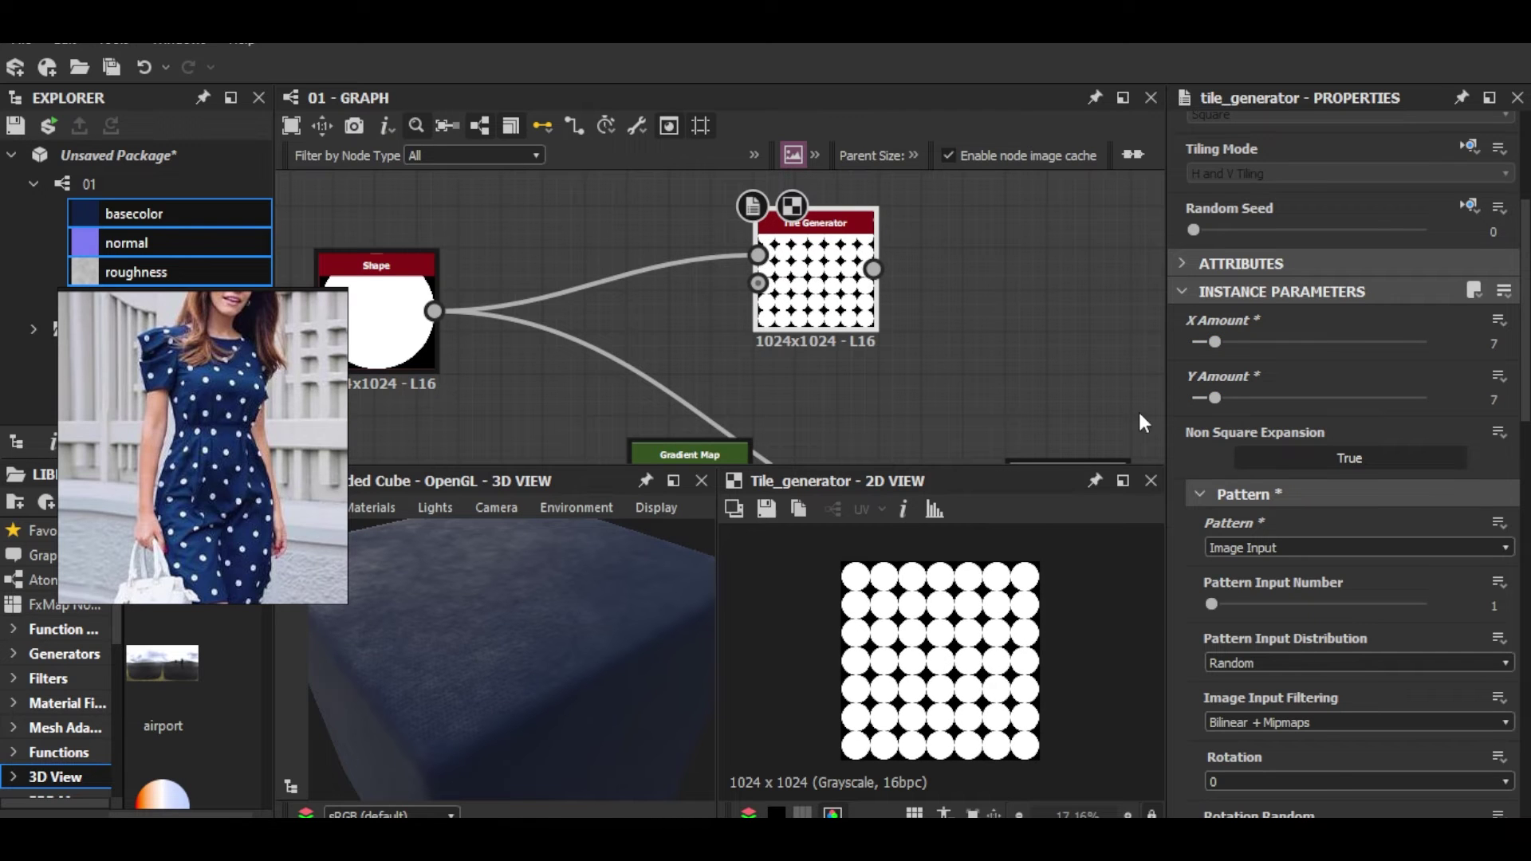
Step: Insert a Transformation 2D node on the link between the Shape and the Tile Generator
scroll(1139, 413, down, 3)
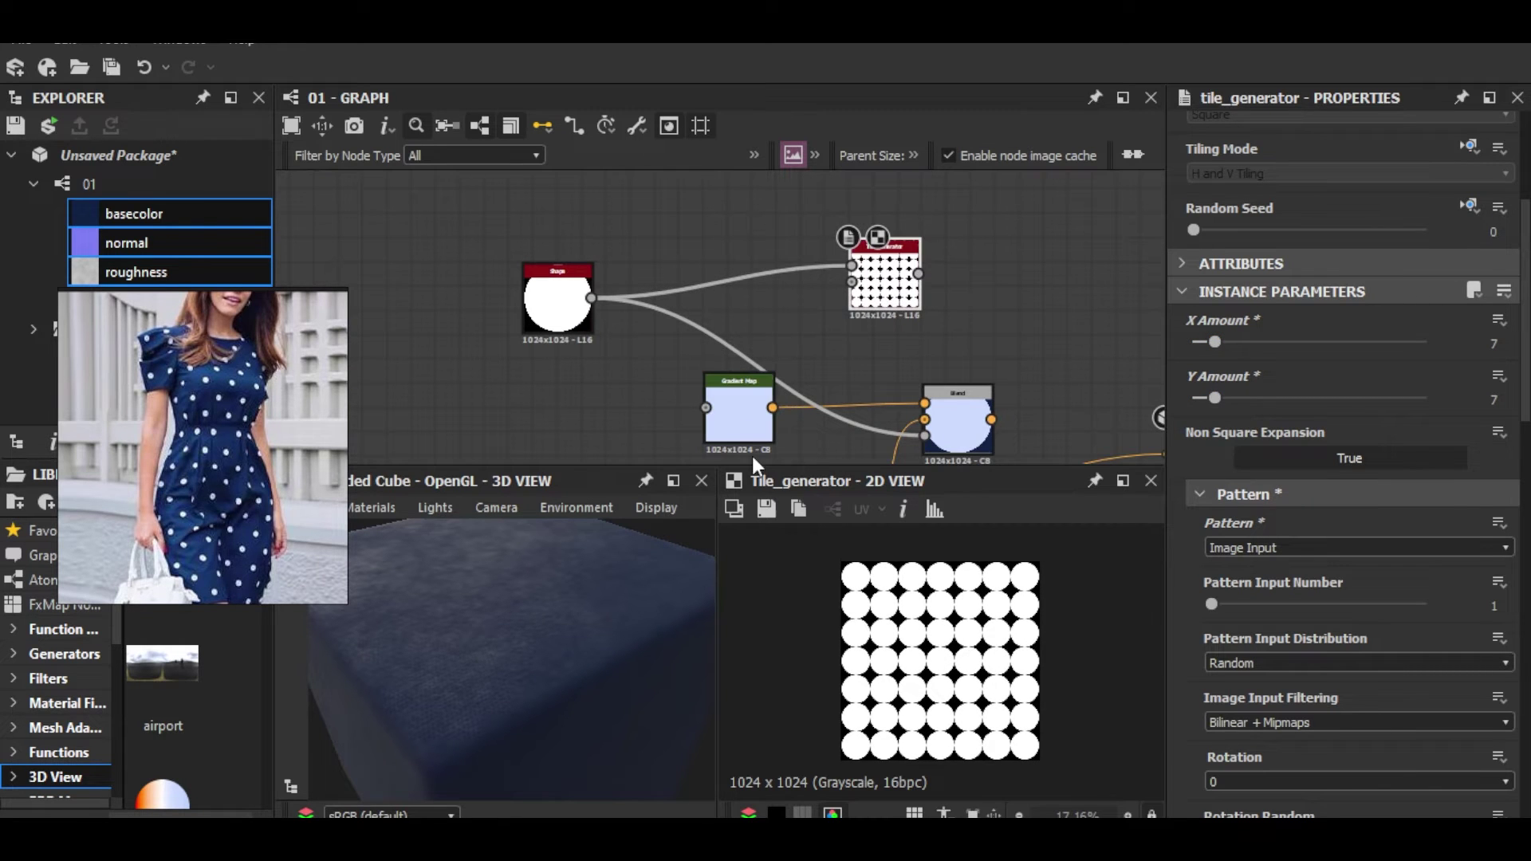
scroll(943, 634, up, 2)
scroll(943, 633, down, 2)
scroll(801, 244, up, 2)
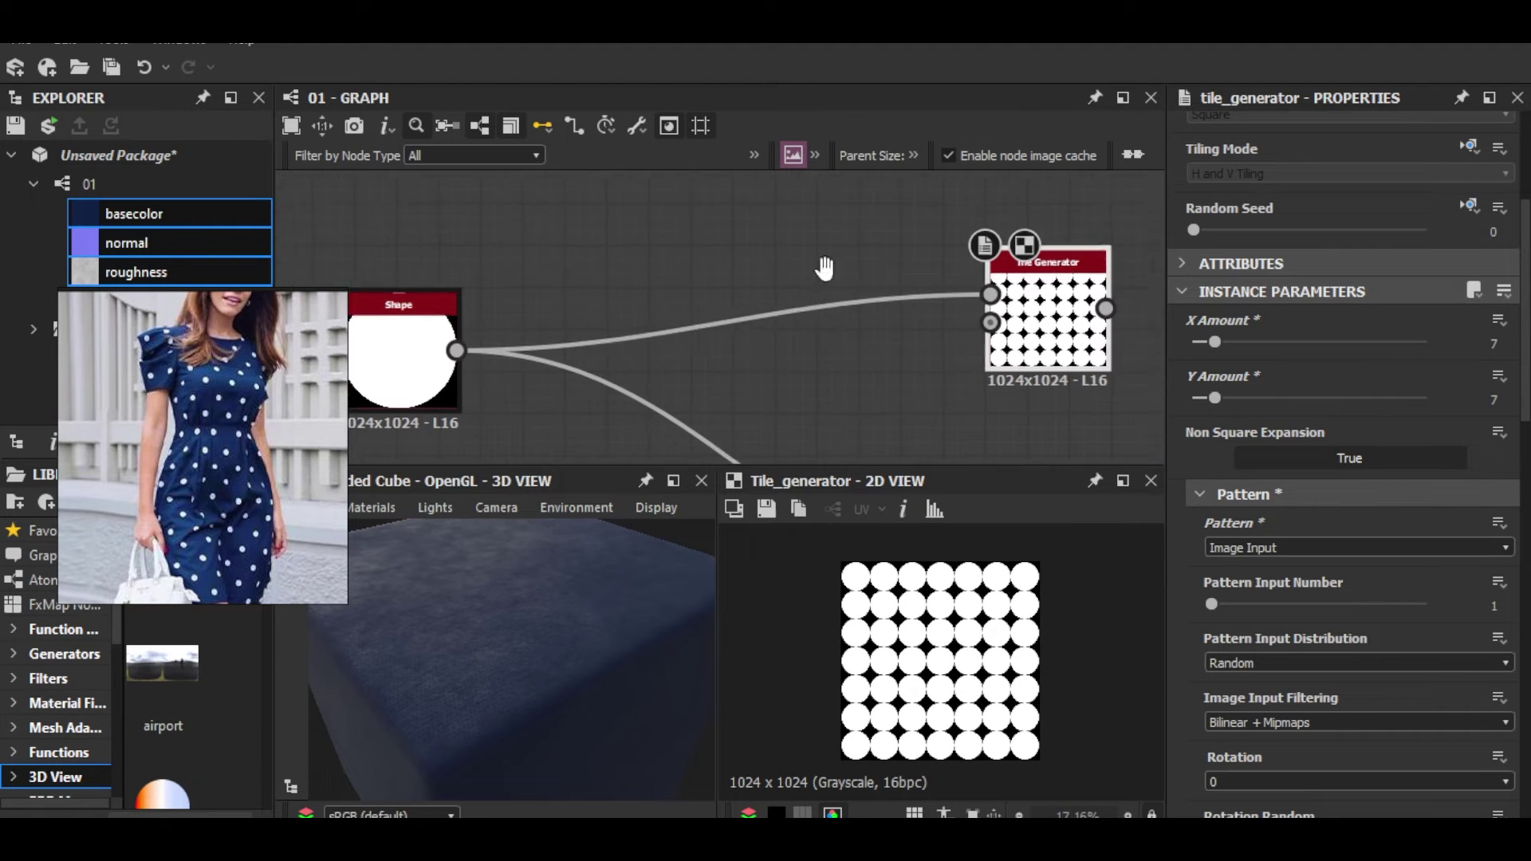
middle_drag(824, 268, 856, 279)
drag(721, 222, 863, 385)
key(space)
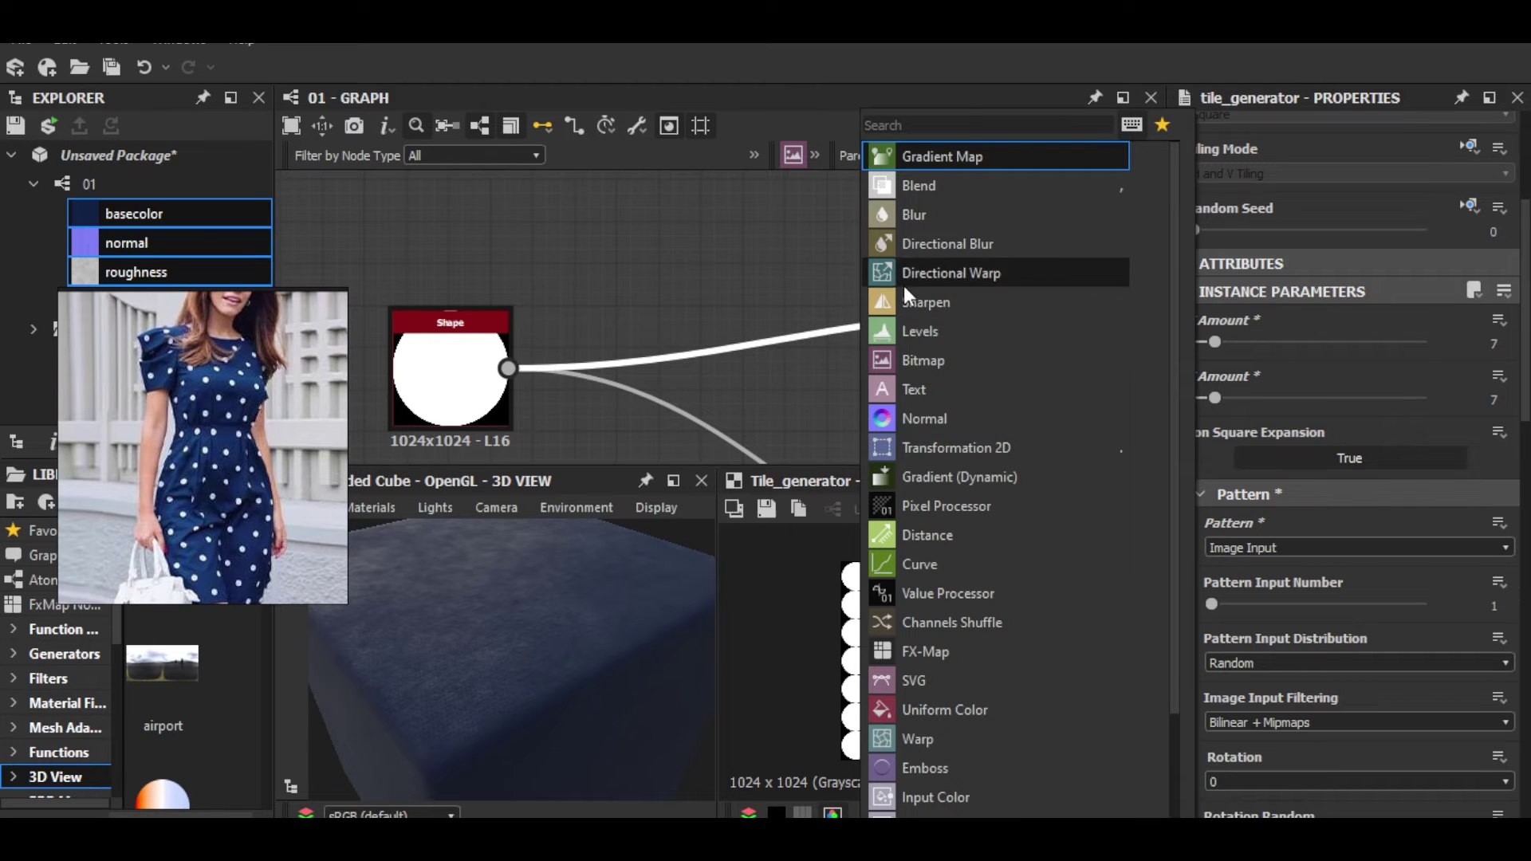
click(929, 448)
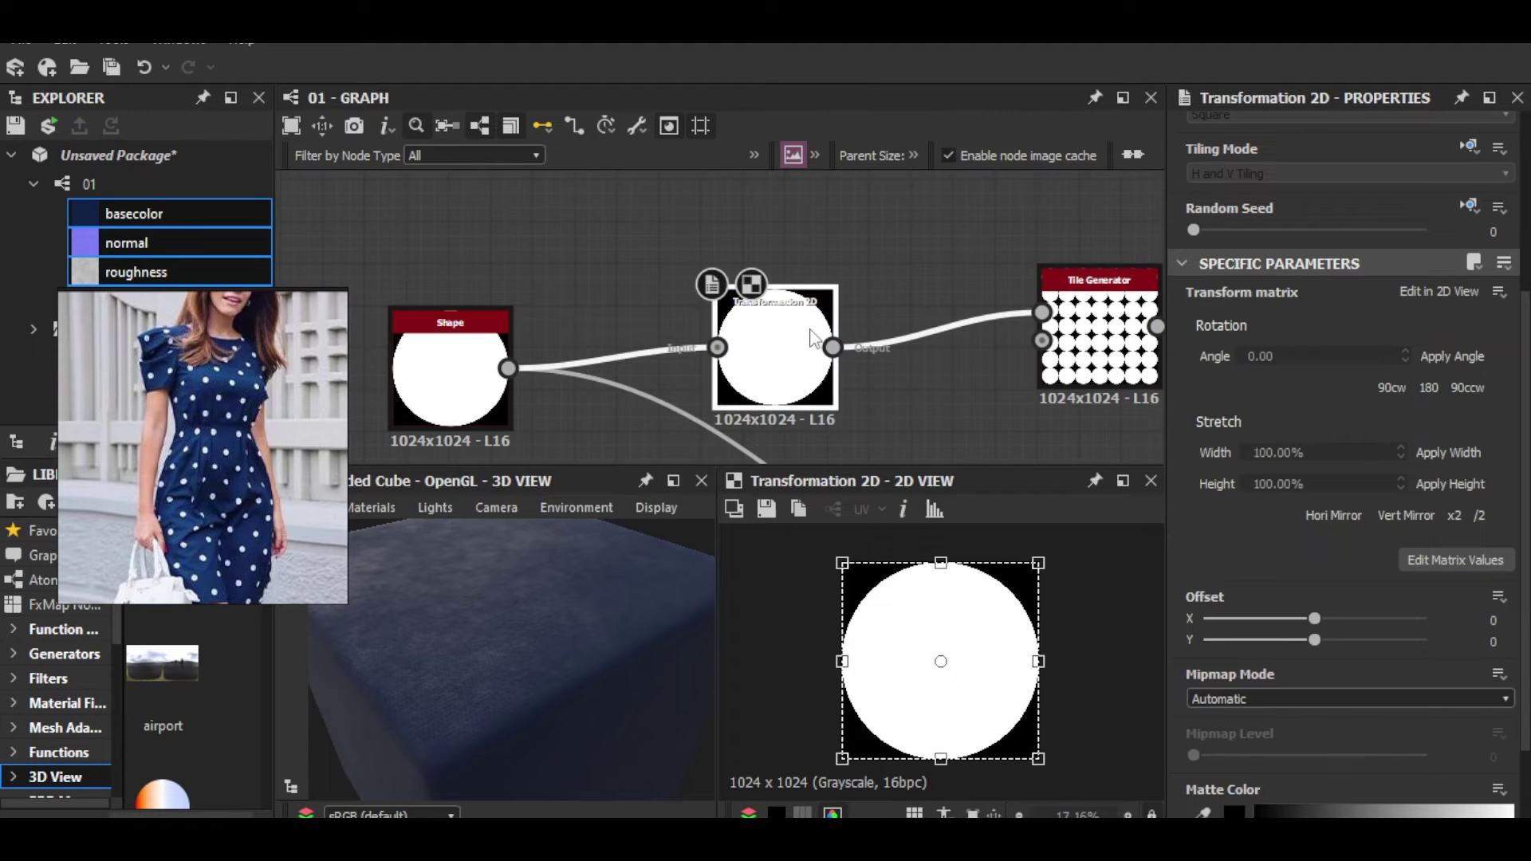
Step: Try to scale down the disc in the Transformation 2D node while previewing the Tile Generator's output
scroll(812, 338, down, 2)
click(888, 299)
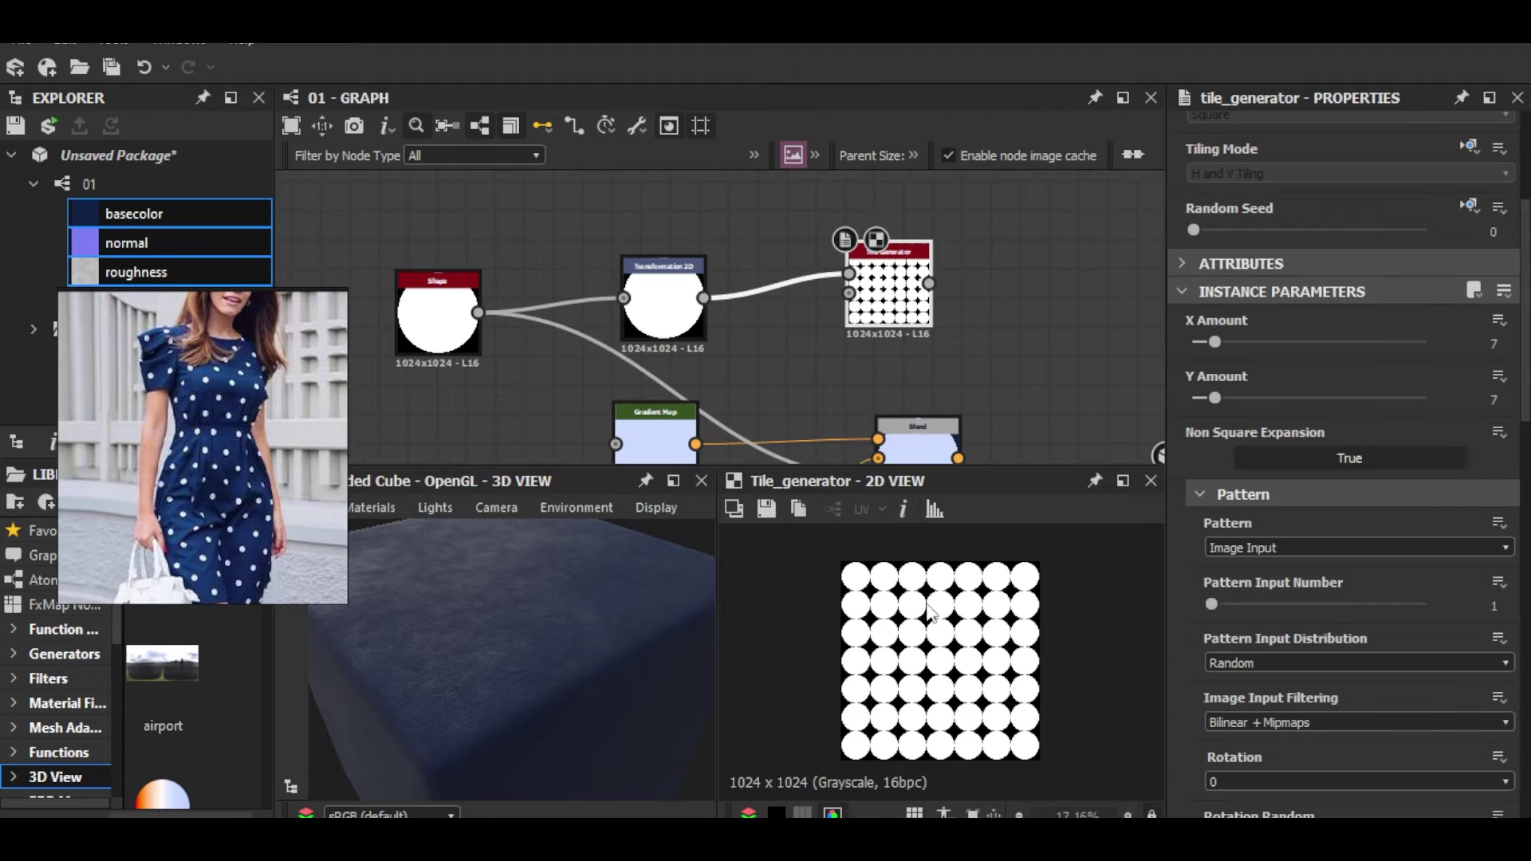
click(676, 313)
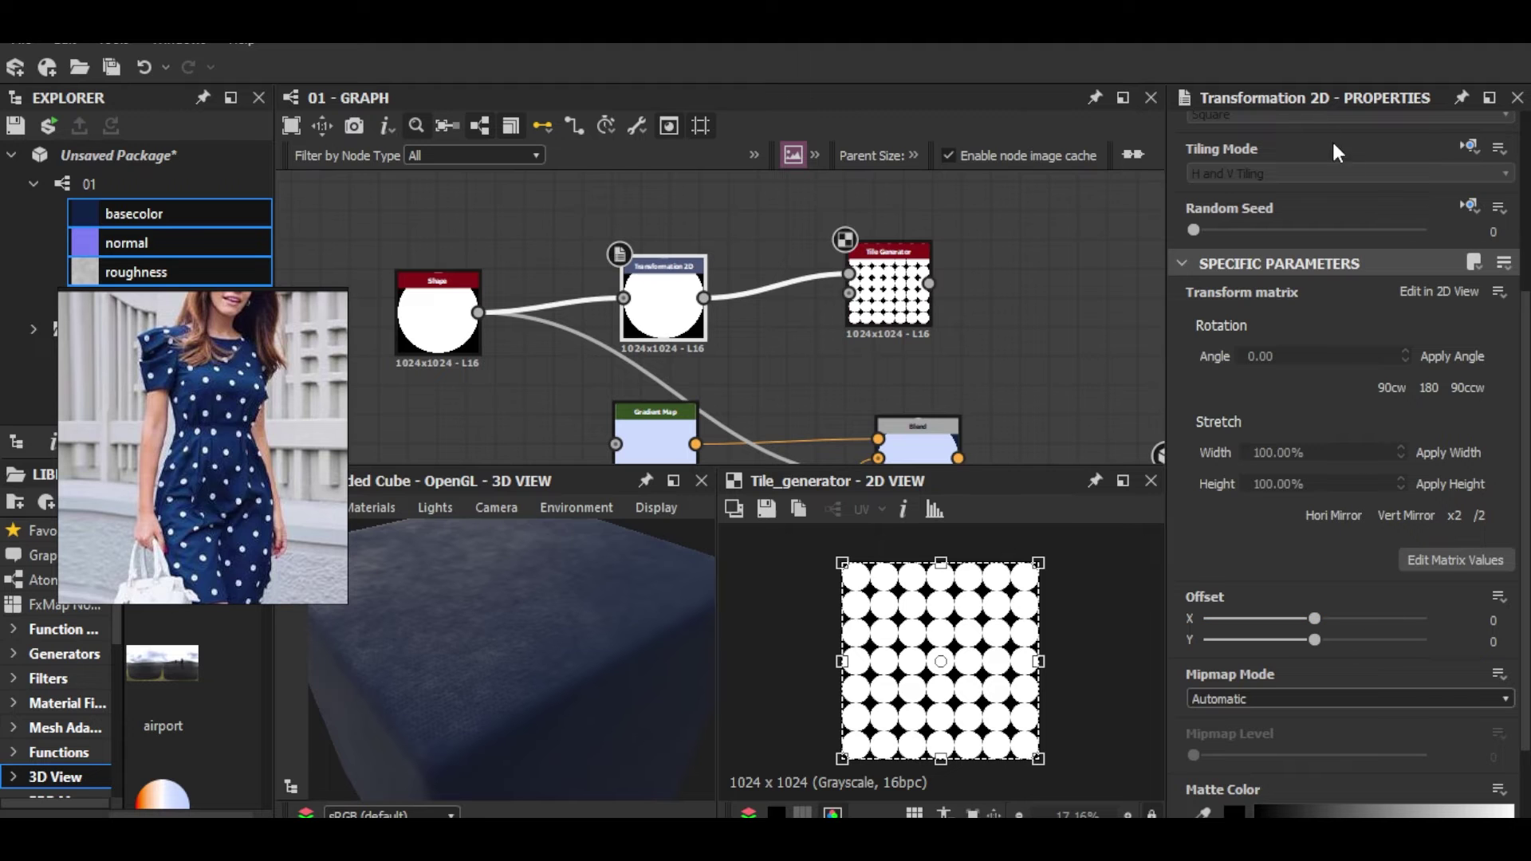
scroll(1365, 455, down, 3)
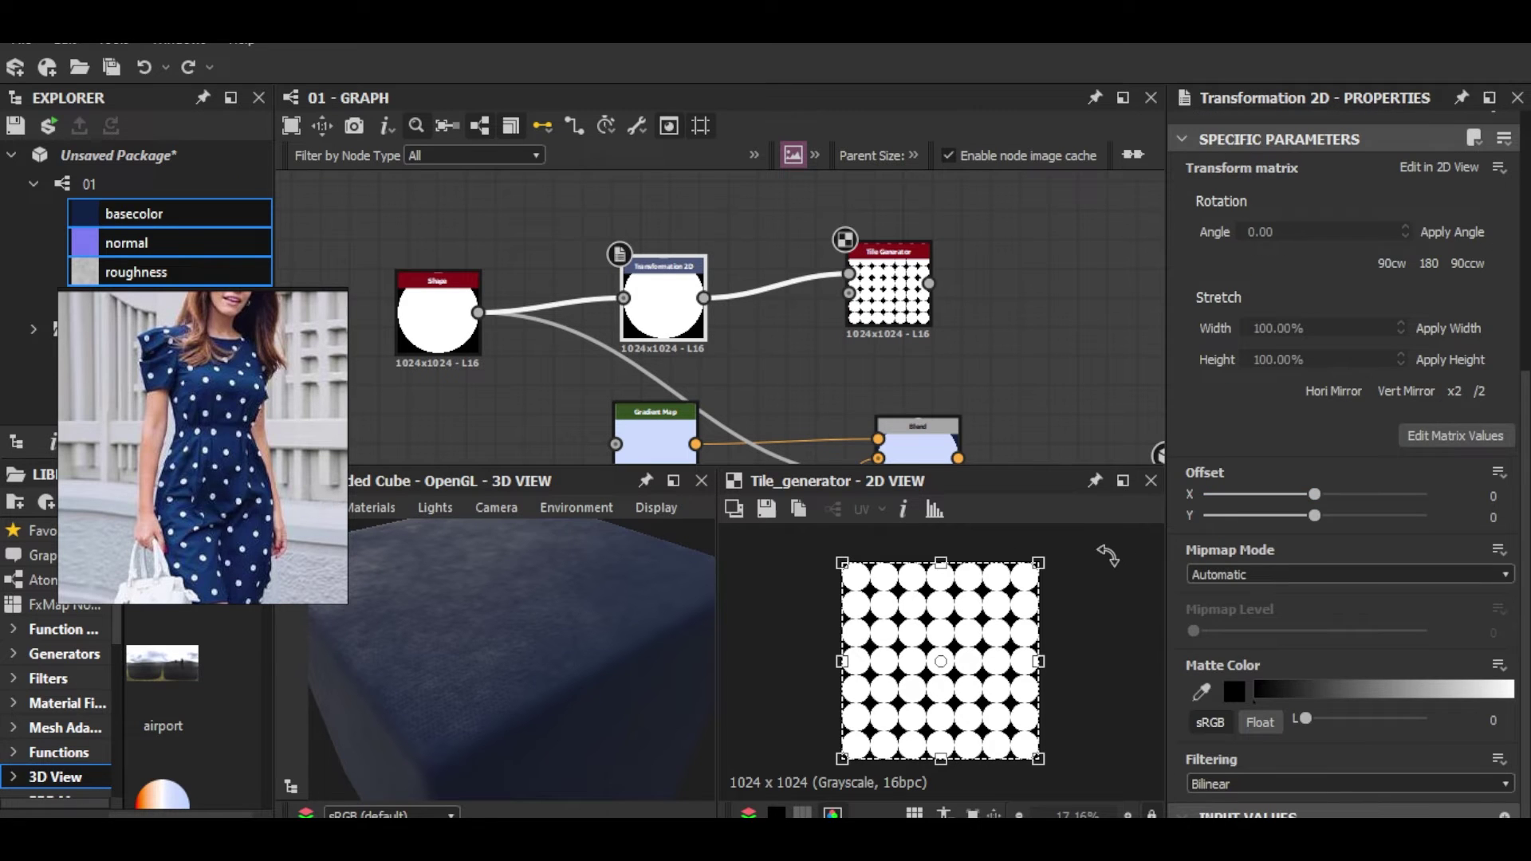
scroll(1278, 520, up, 8)
drag(1039, 557, 997, 604)
key(ctrl+z)
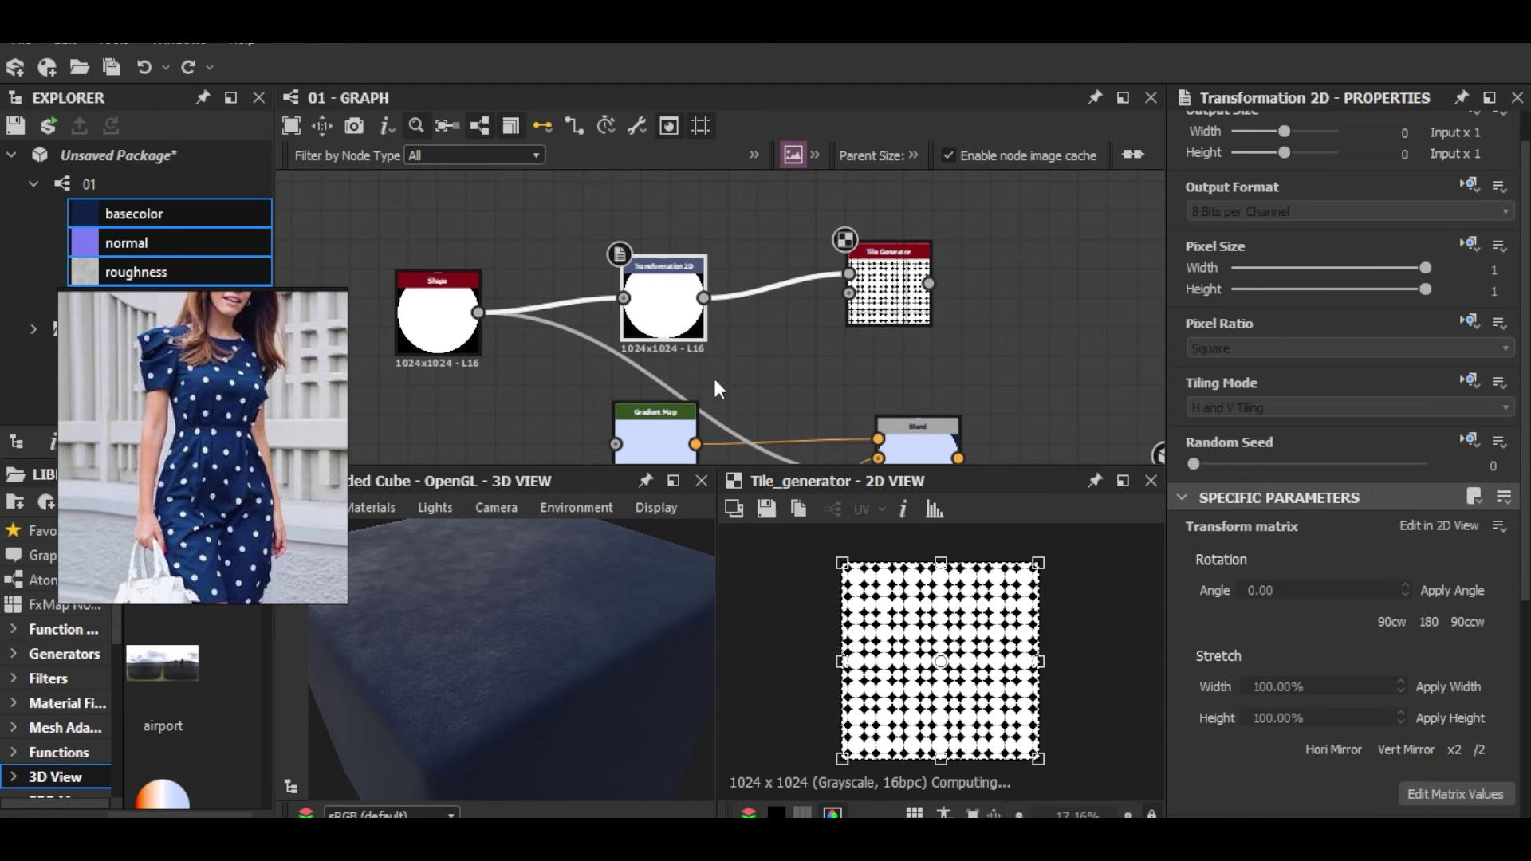
Step: Preview the Transformation 2D node and scale its disc down about the center to roughly a quarter of its size
double_click(679, 301)
scroll(667, 297, up, 3)
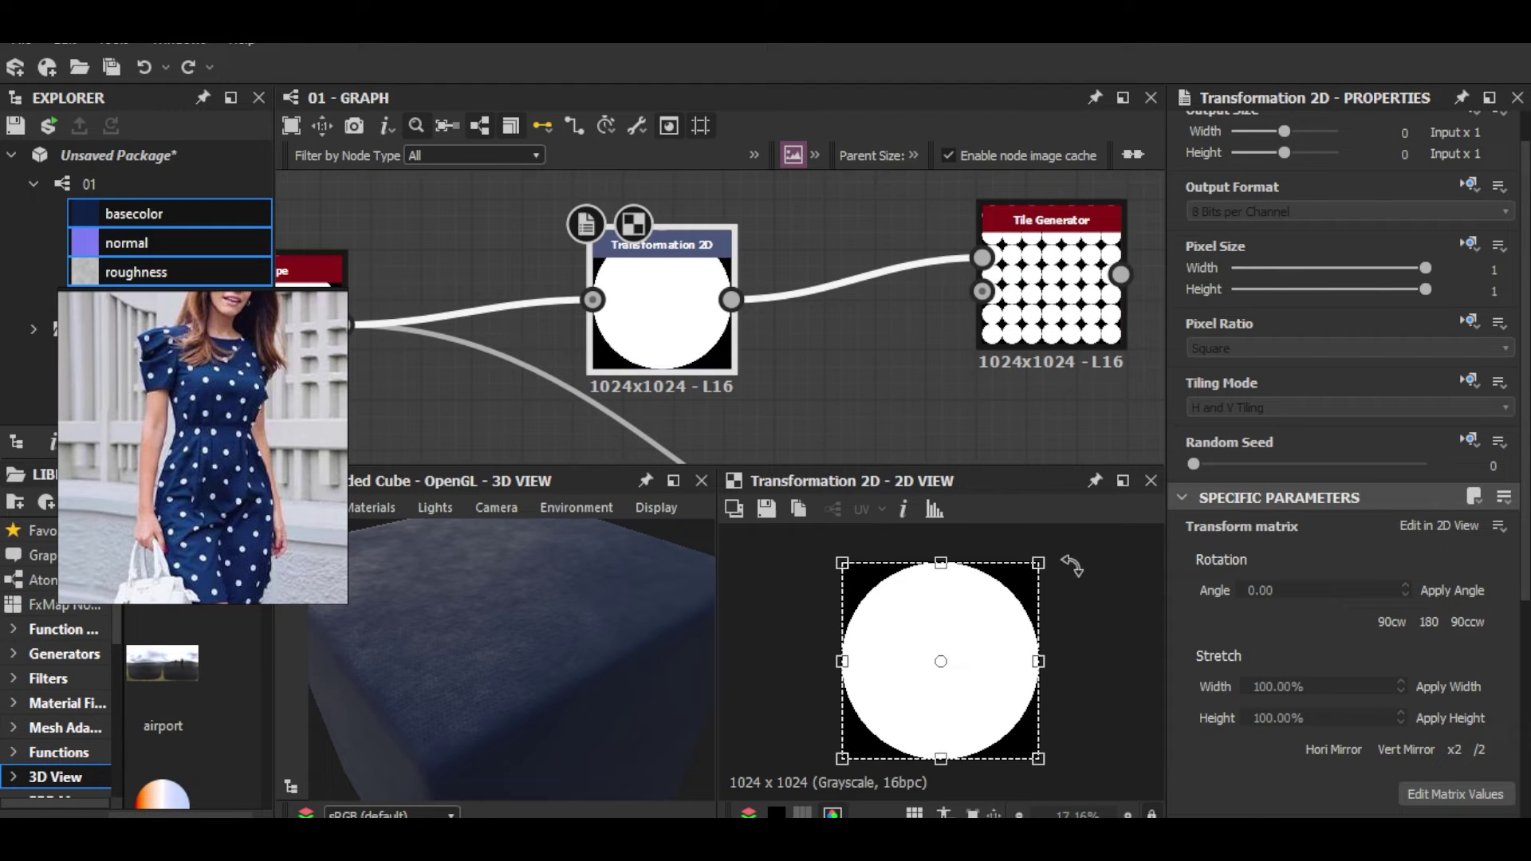
drag(1038, 564, 985, 564)
Step: Make the Transformation 2D node's Tiling Mode Absolute and set it to No Tiling
scroll(1247, 154, up, 1)
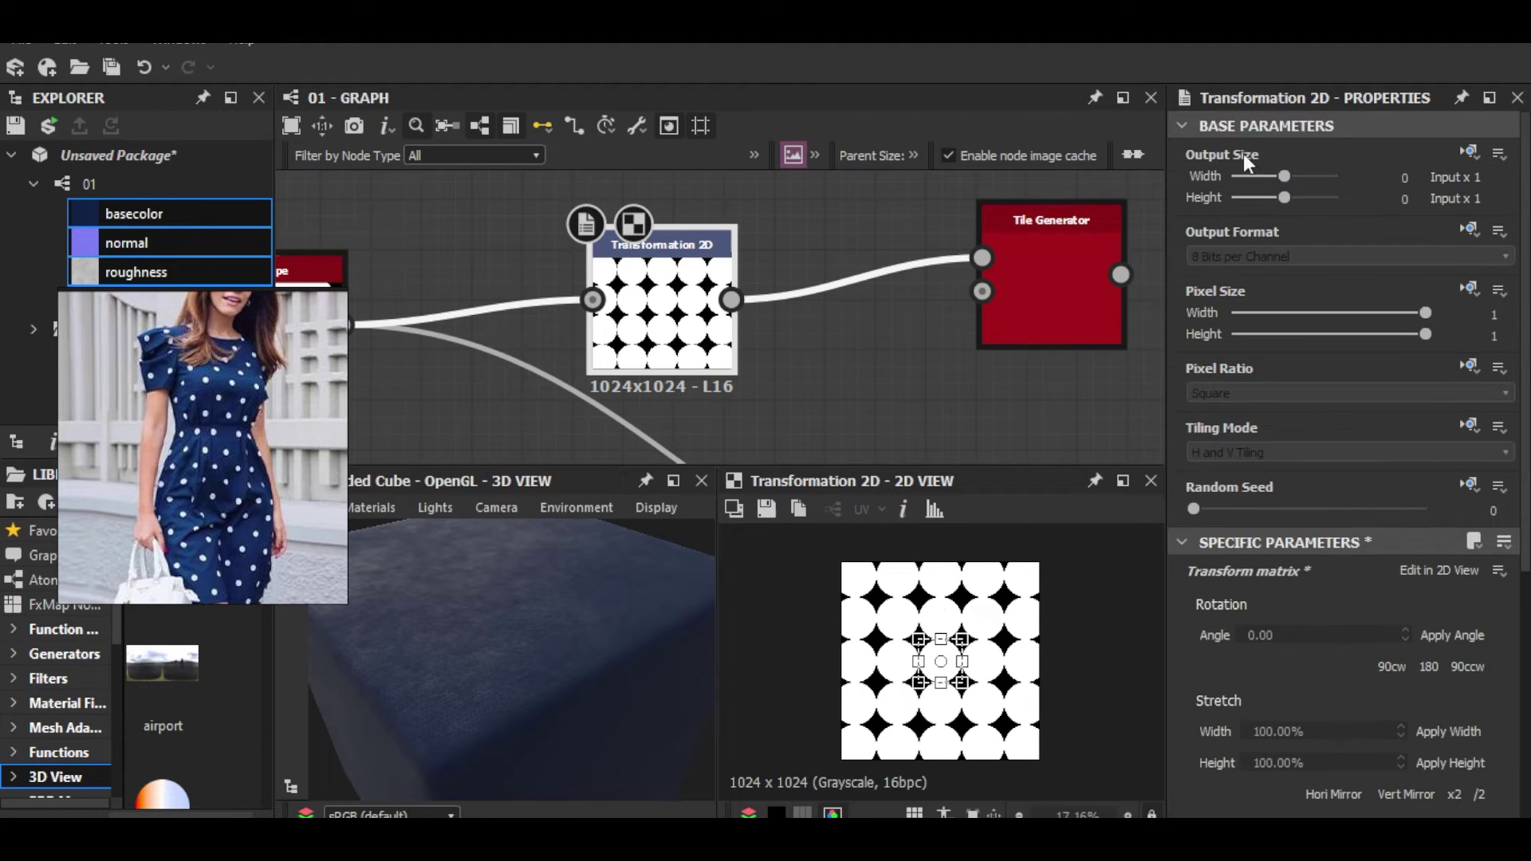
click(664, 259)
click(1470, 426)
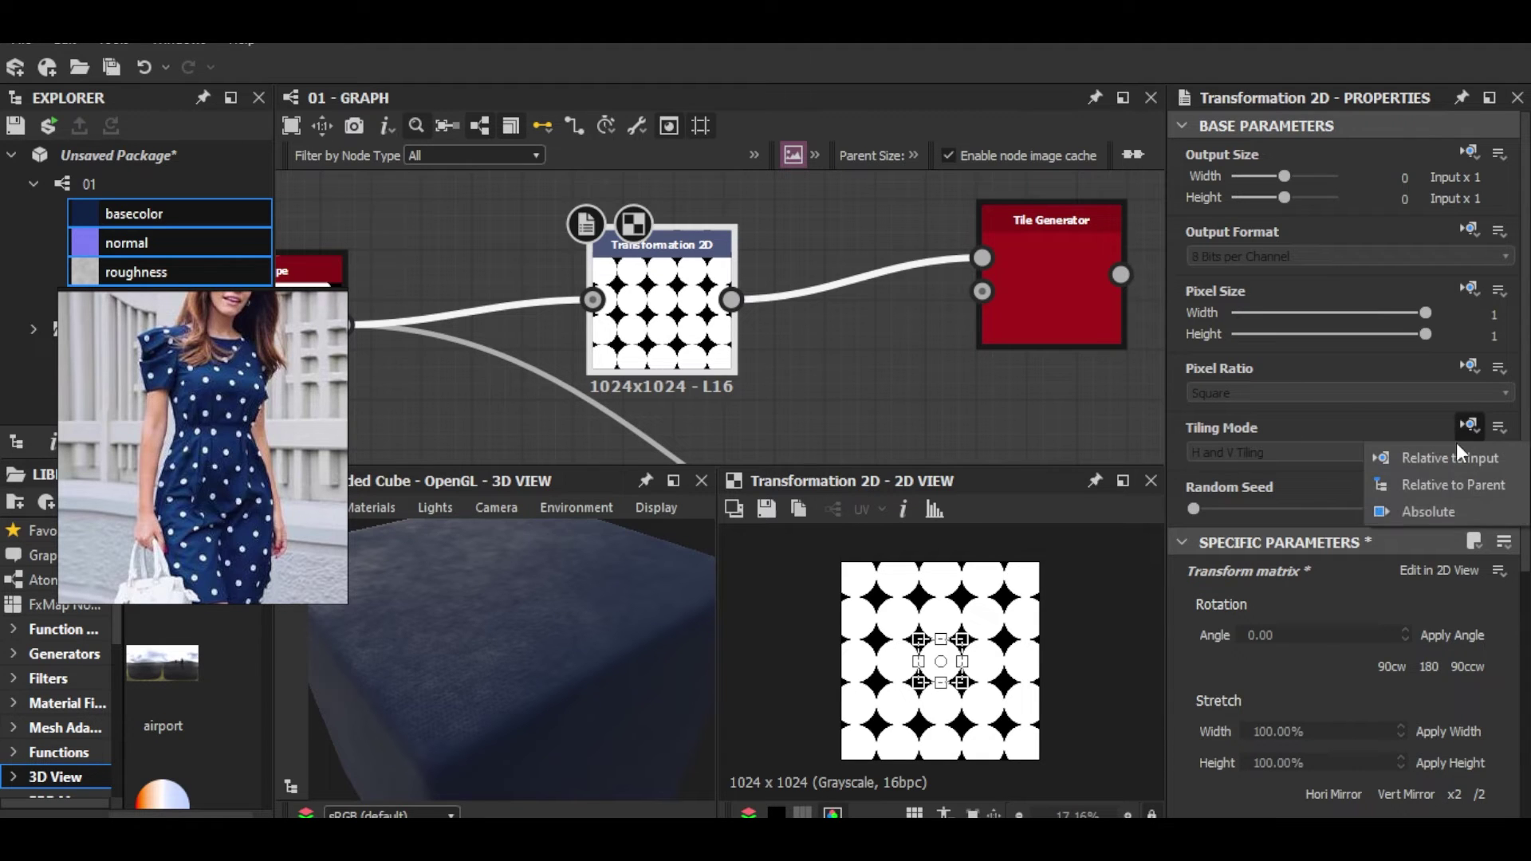
click(1418, 510)
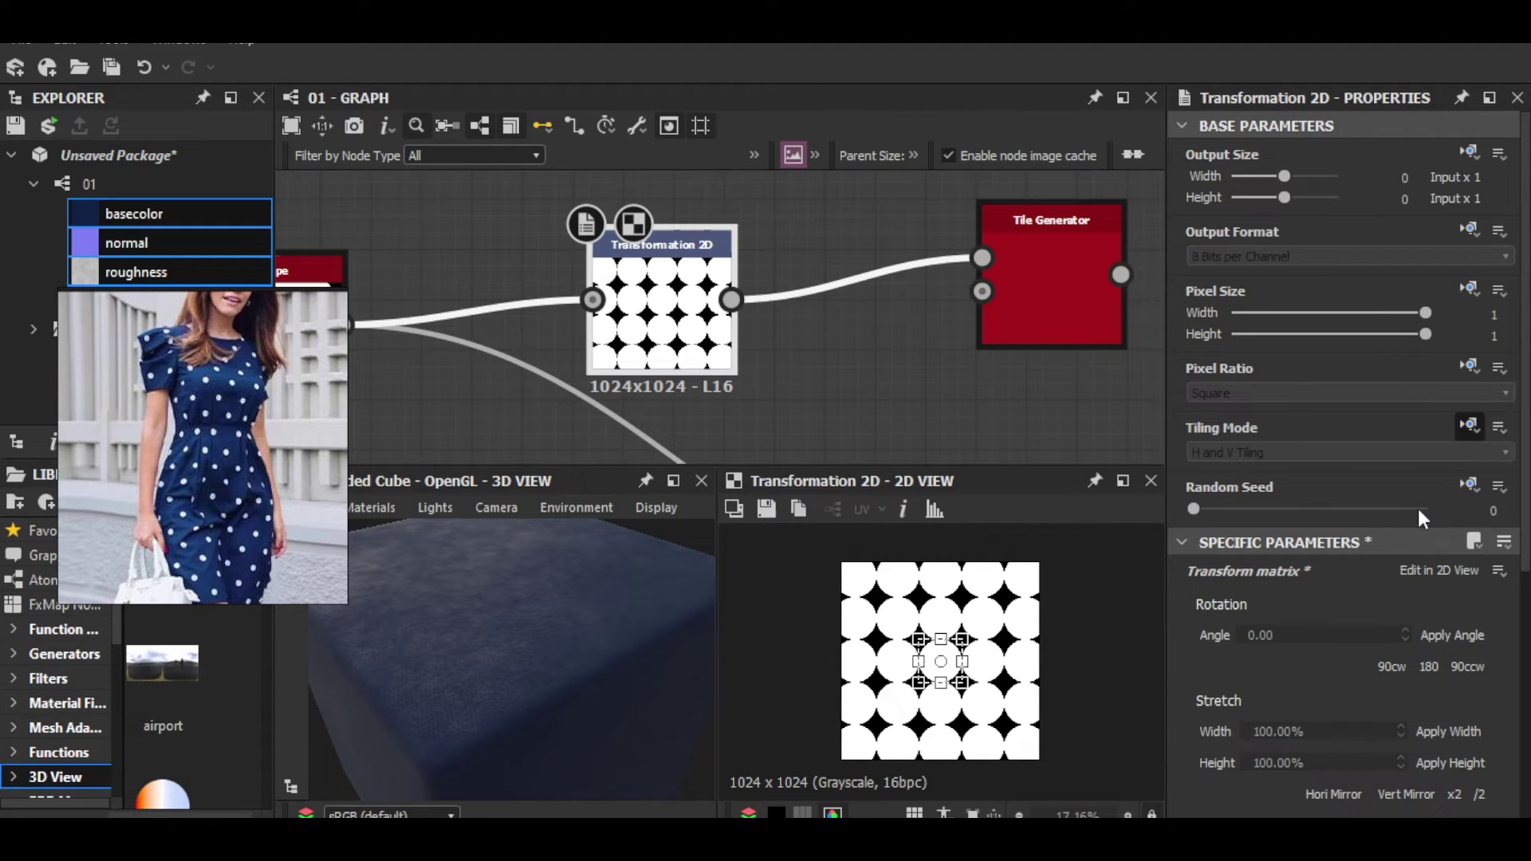
click(1219, 451)
click(1207, 448)
click(1207, 448)
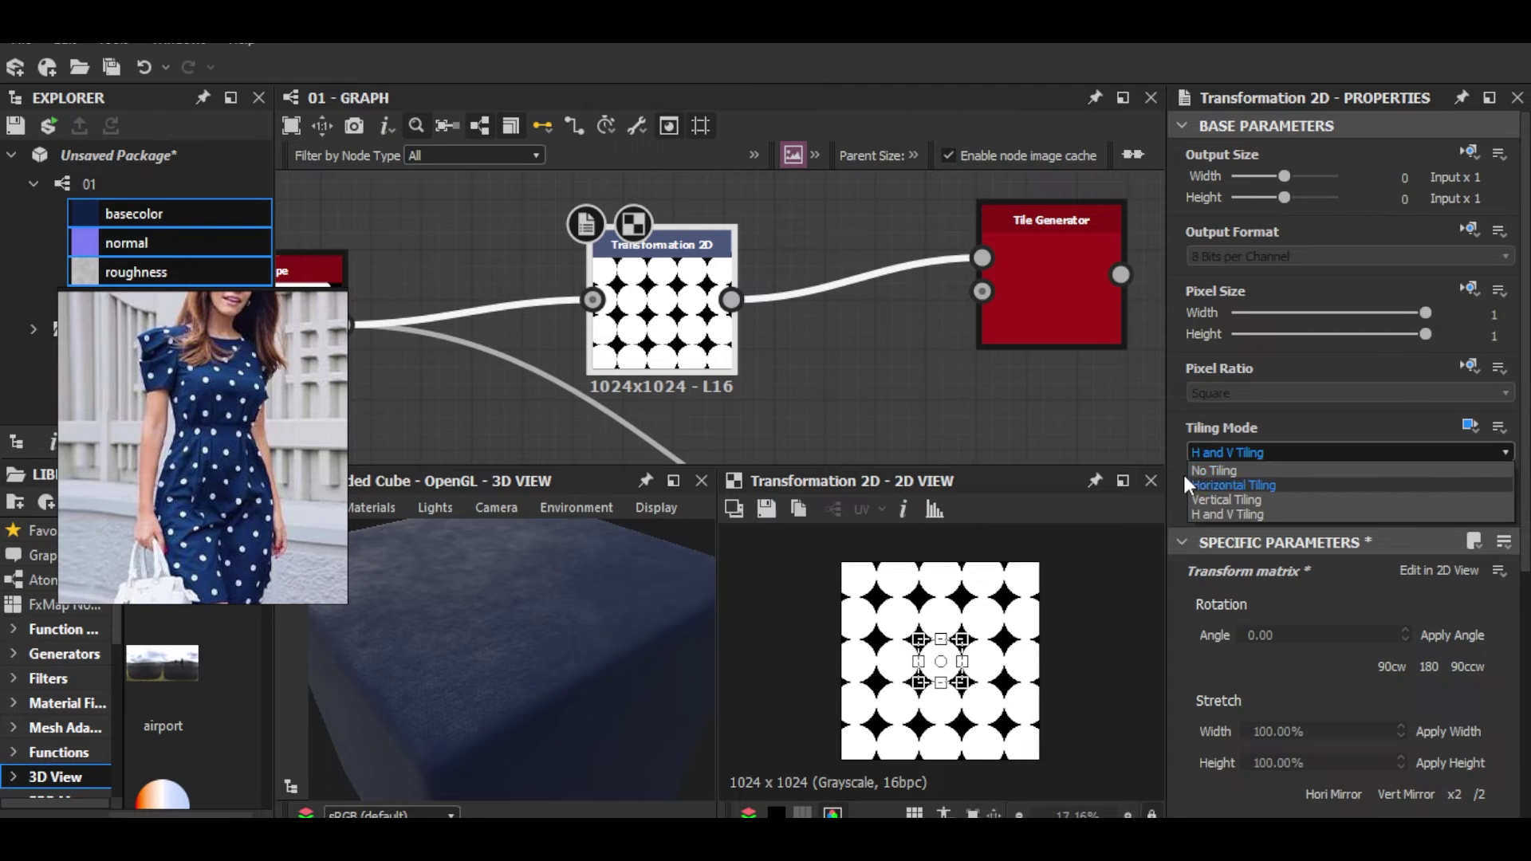
click(1244, 467)
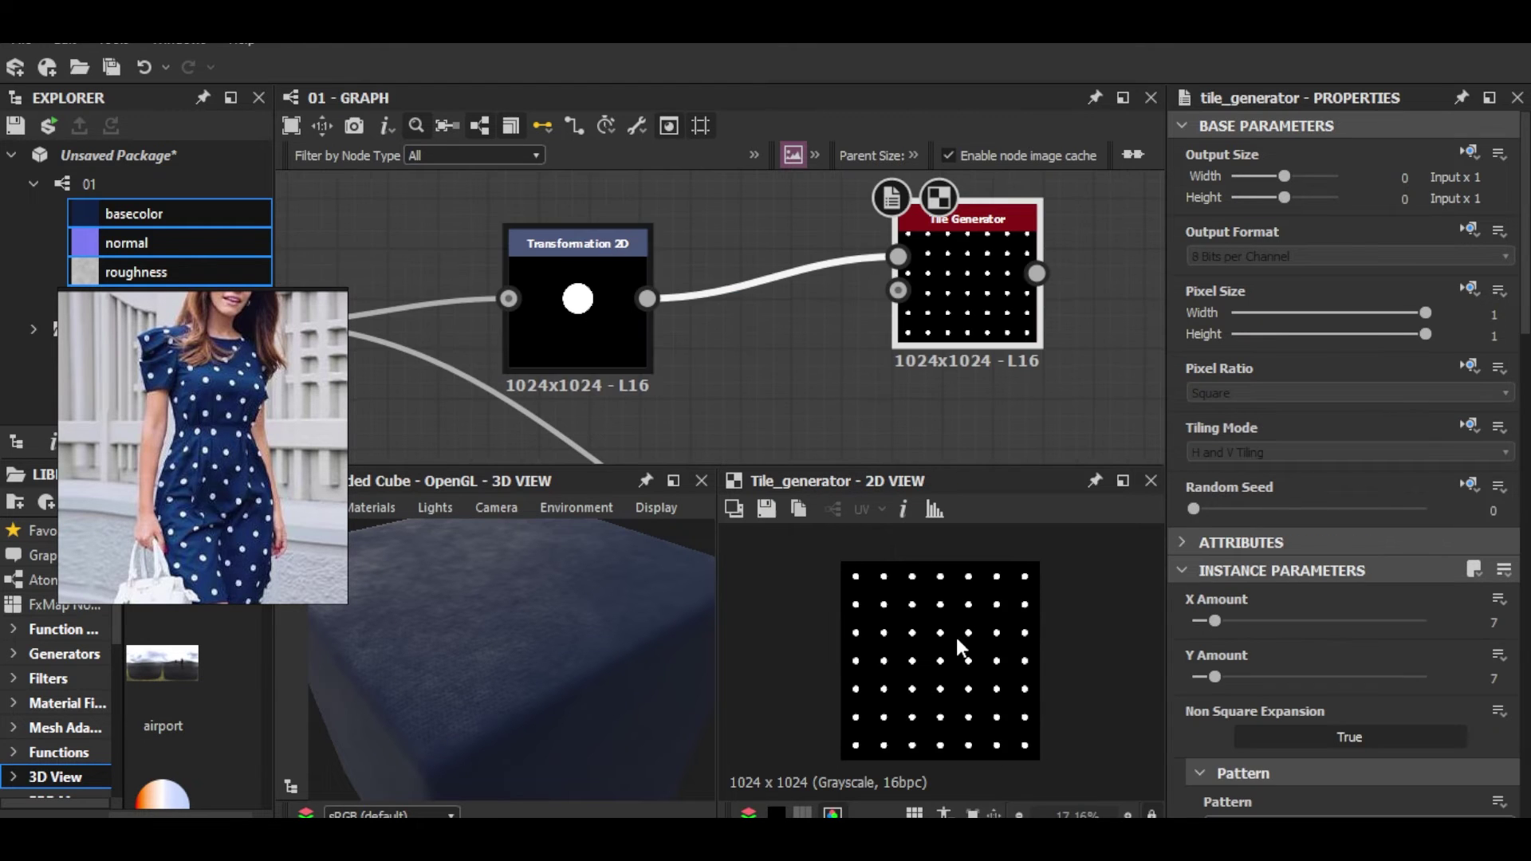
Step: Preview the Tile Generator's output and slightly enlarge the disc in the Transformation 2D node, to about 30% of the tile
click(591, 301)
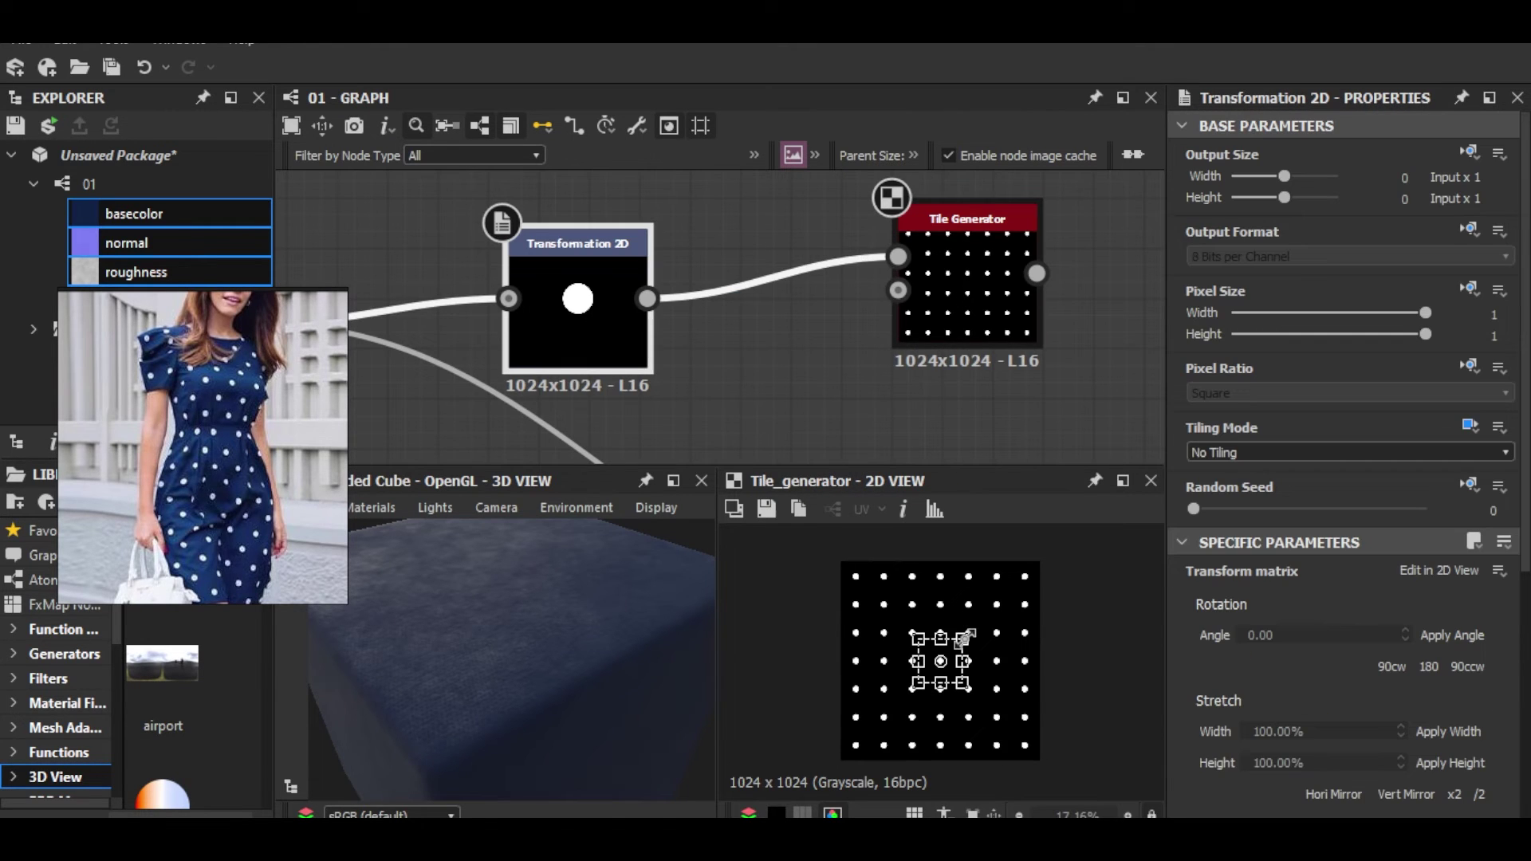
drag(962, 638, 974, 627)
click(994, 277)
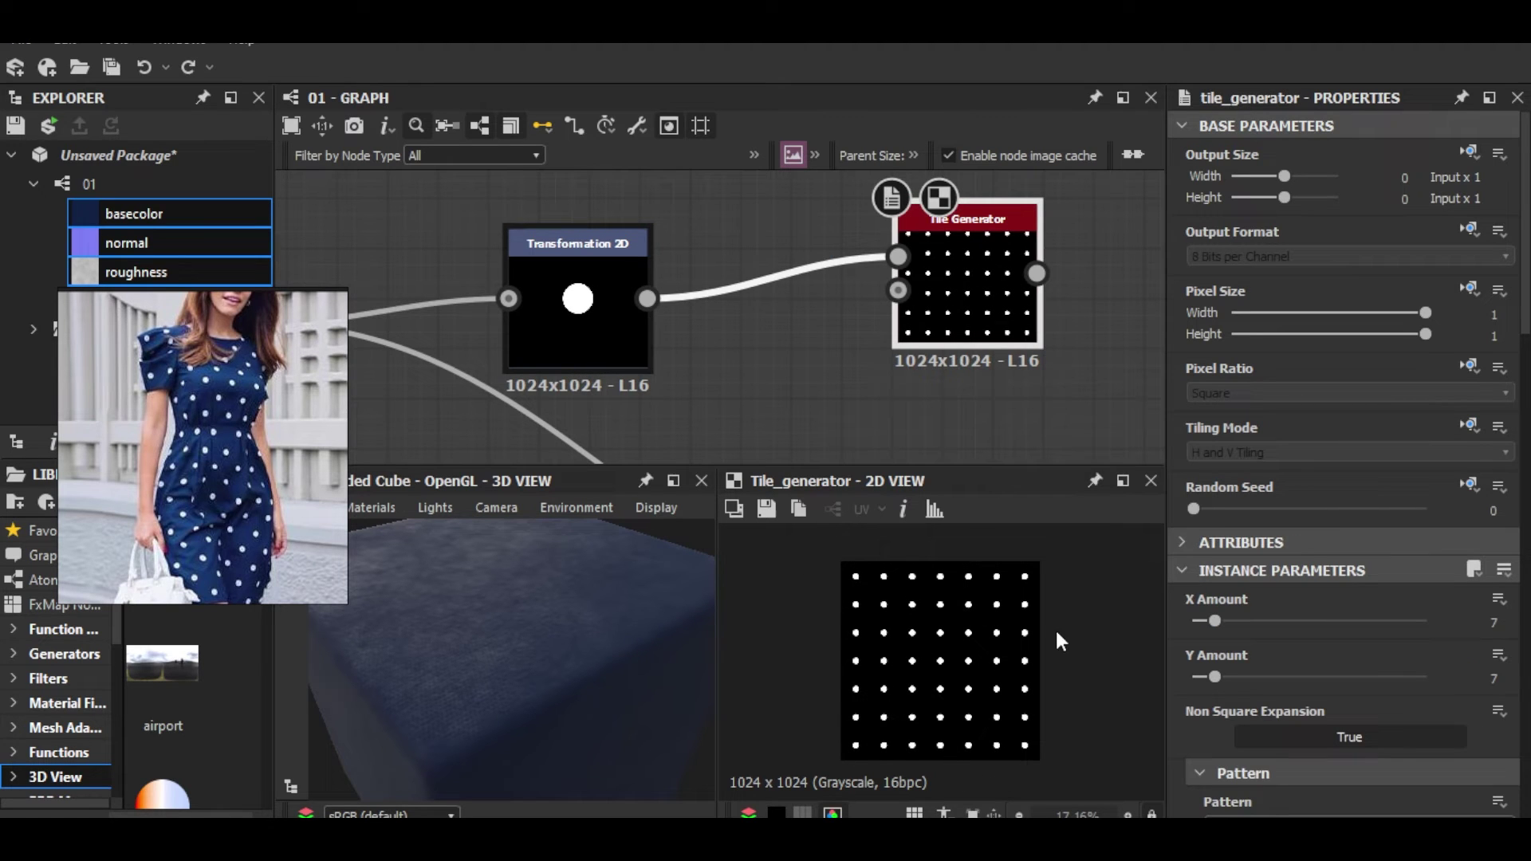
click(600, 365)
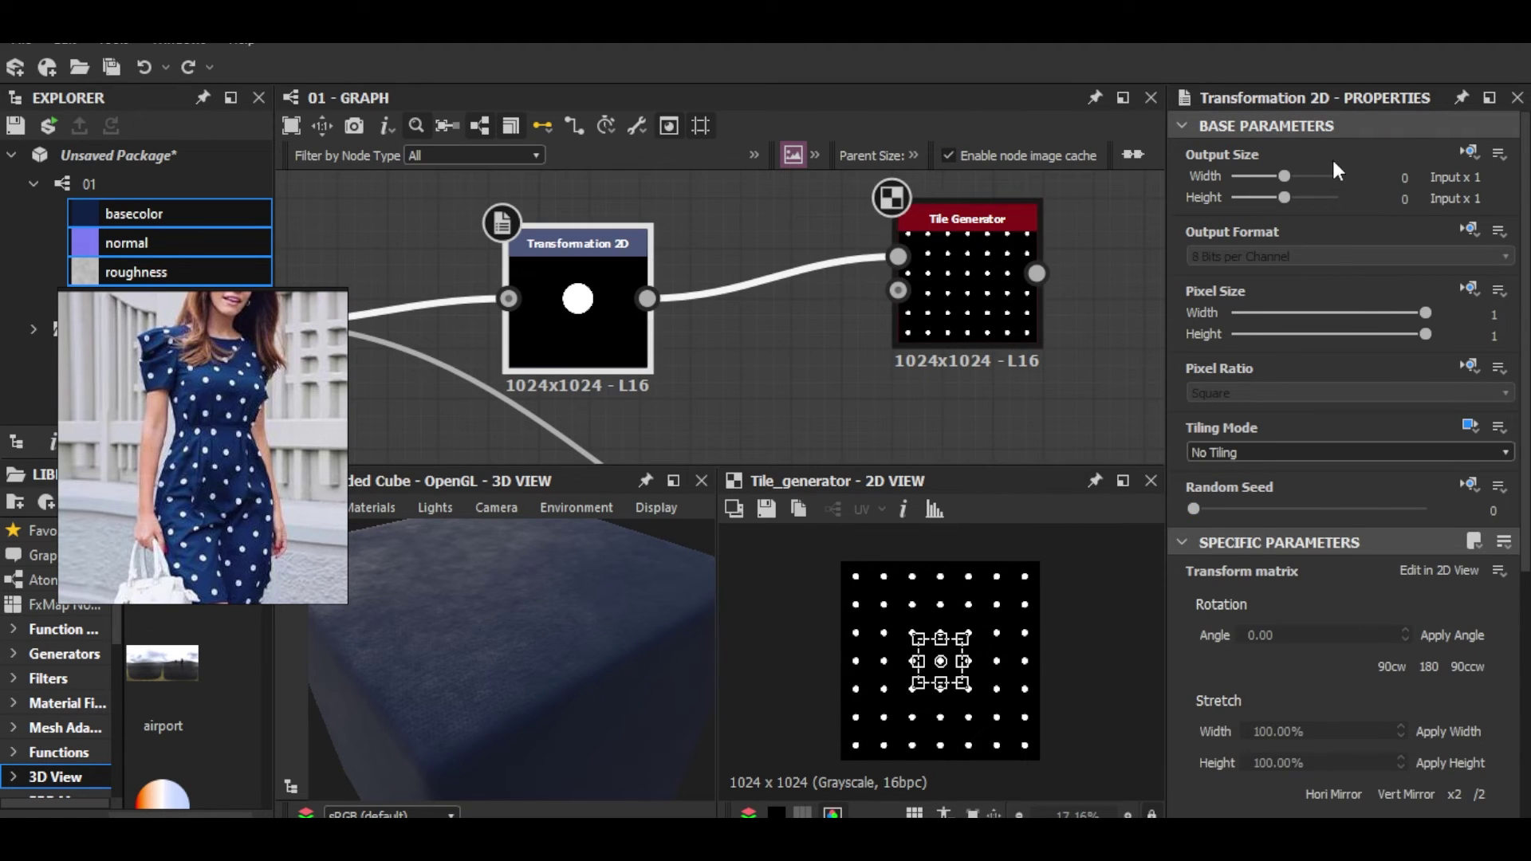
mouse_move(963, 637)
mouse_down()
mouse_move(985, 620)
mouse_move(970, 632)
mouse_up()
Step: Connect the Tile Generator's output to the Blend node's Opacity input and preview the Blend result
scroll(1006, 375, down, 4)
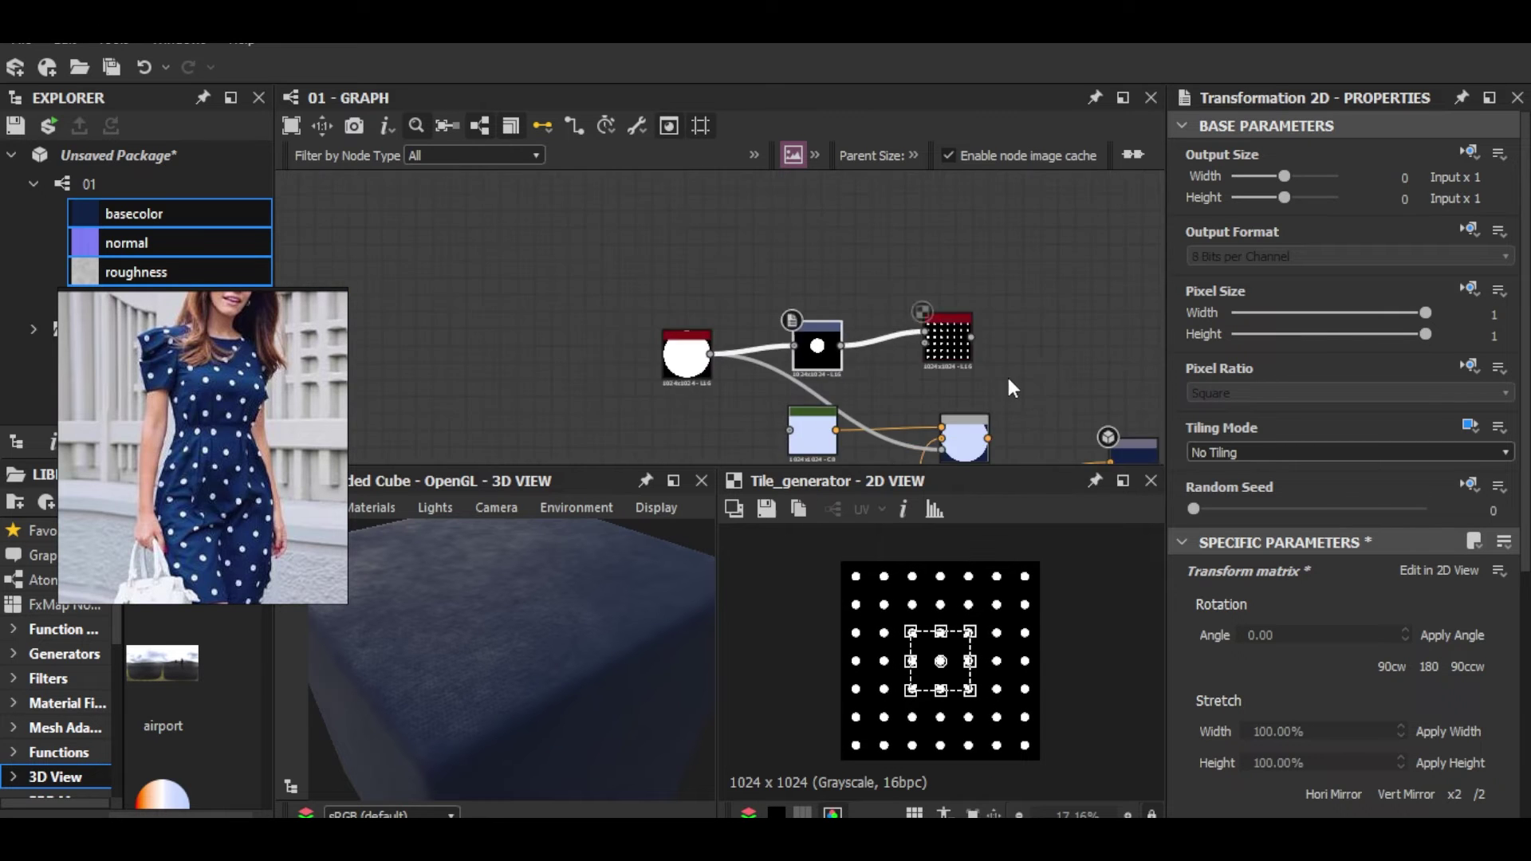
scroll(845, 319, up, 2)
drag(932, 209, 872, 444)
double_click(917, 419)
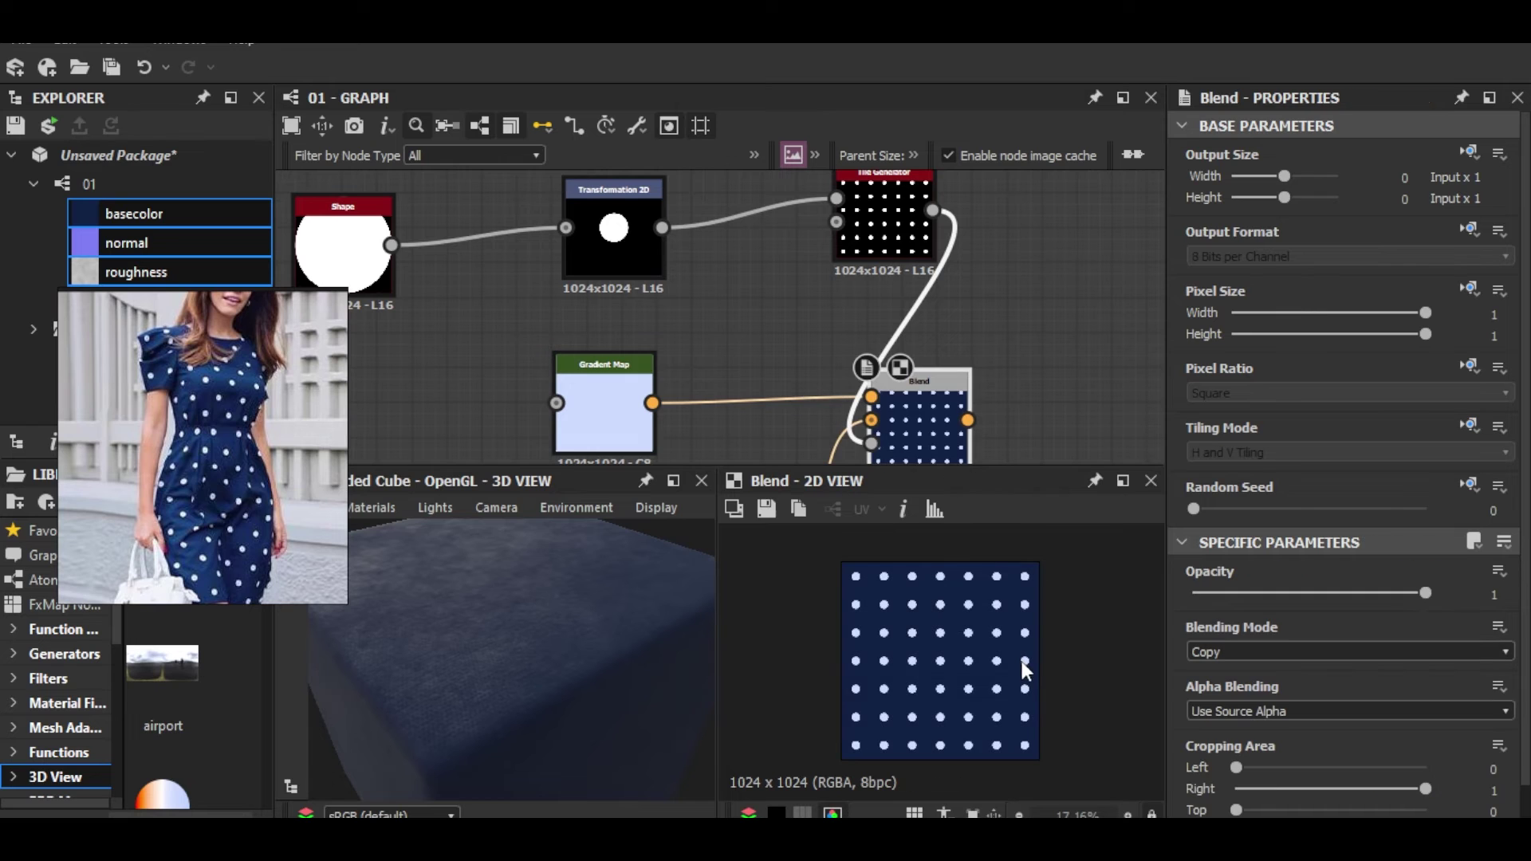
Step: Connect the Blend output to the Base Color output node and inspect the dotted fabric on the rounded cube
scroll(757, 335, down, 3)
scroll(683, 319, up, 2)
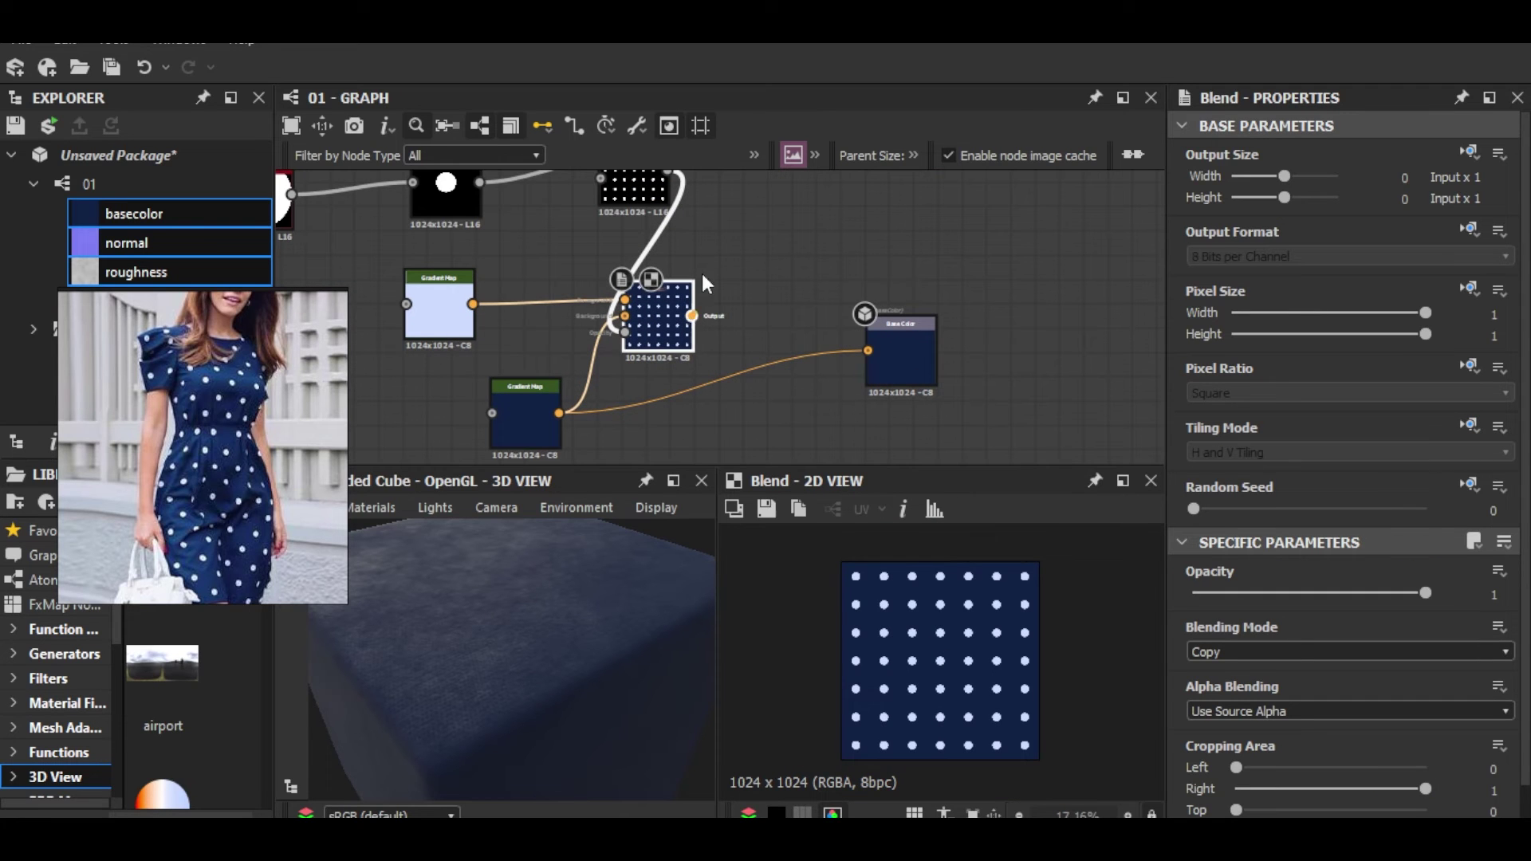
drag(693, 316, 875, 348)
scroll(608, 686, down, 3)
drag(598, 676, 551, 588)
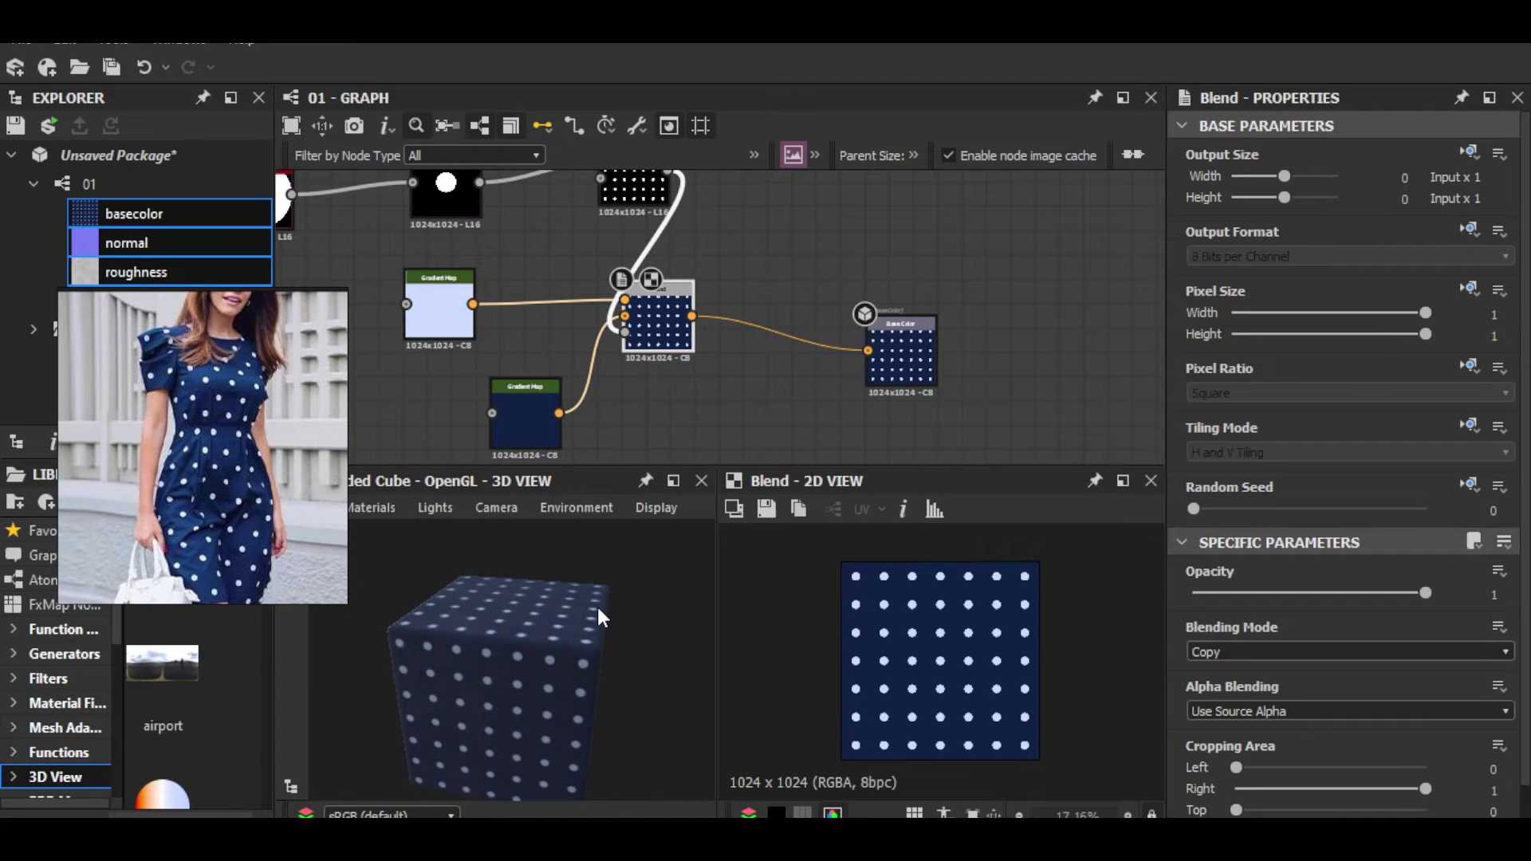
drag(596, 603, 512, 666)
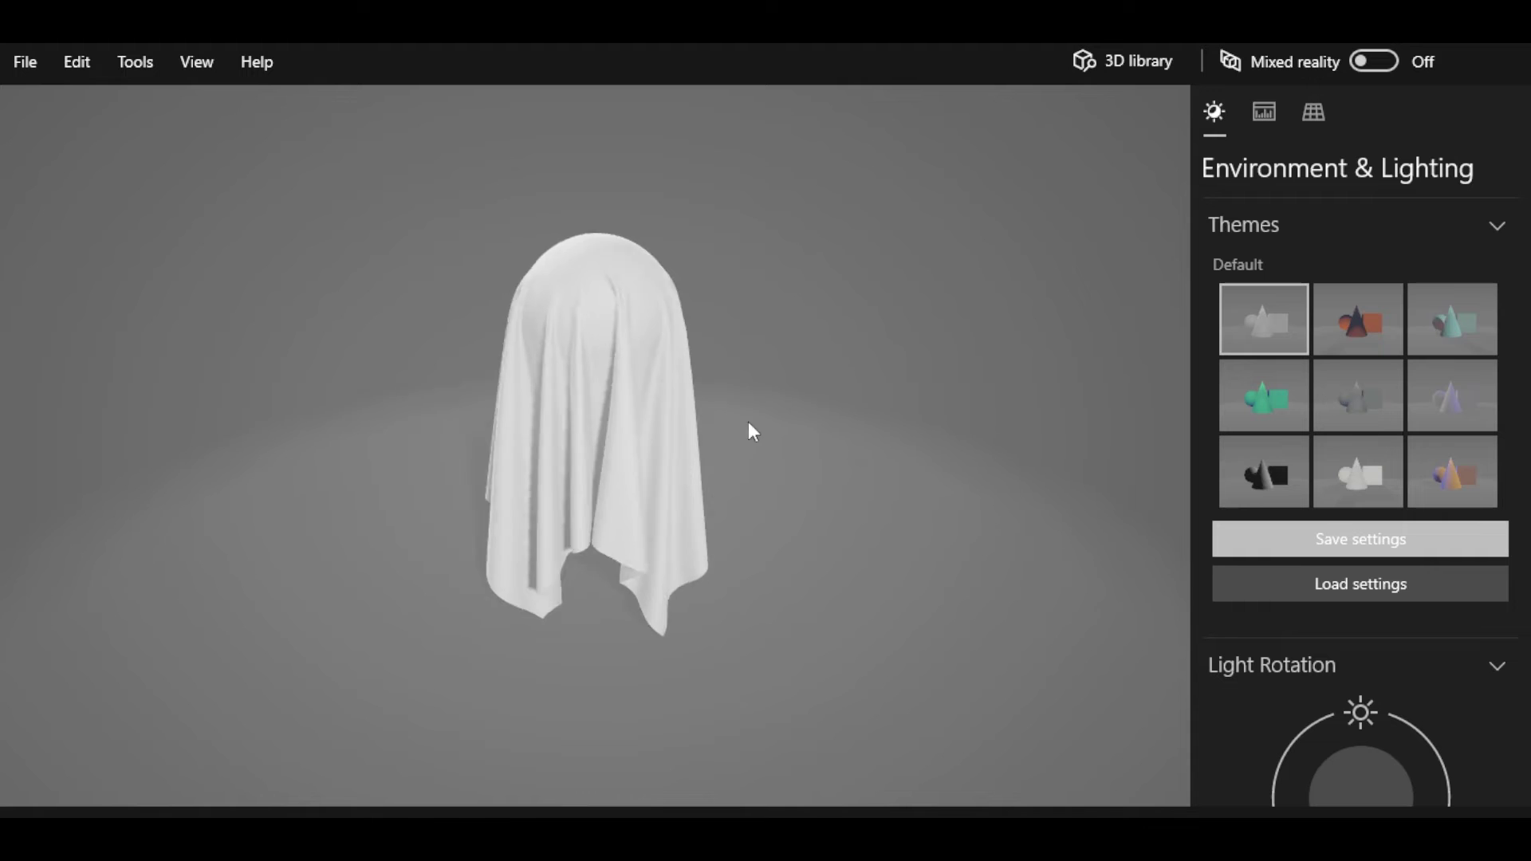
Step: Inspect the draped cloth model from several sides in the 3D Viewer app, and add Cloth Test.obj to the unsaved package
mouse_move(763, 419)
mouse_down()
mouse_move(719, 303)
mouse_move(789, 378)
mouse_up()
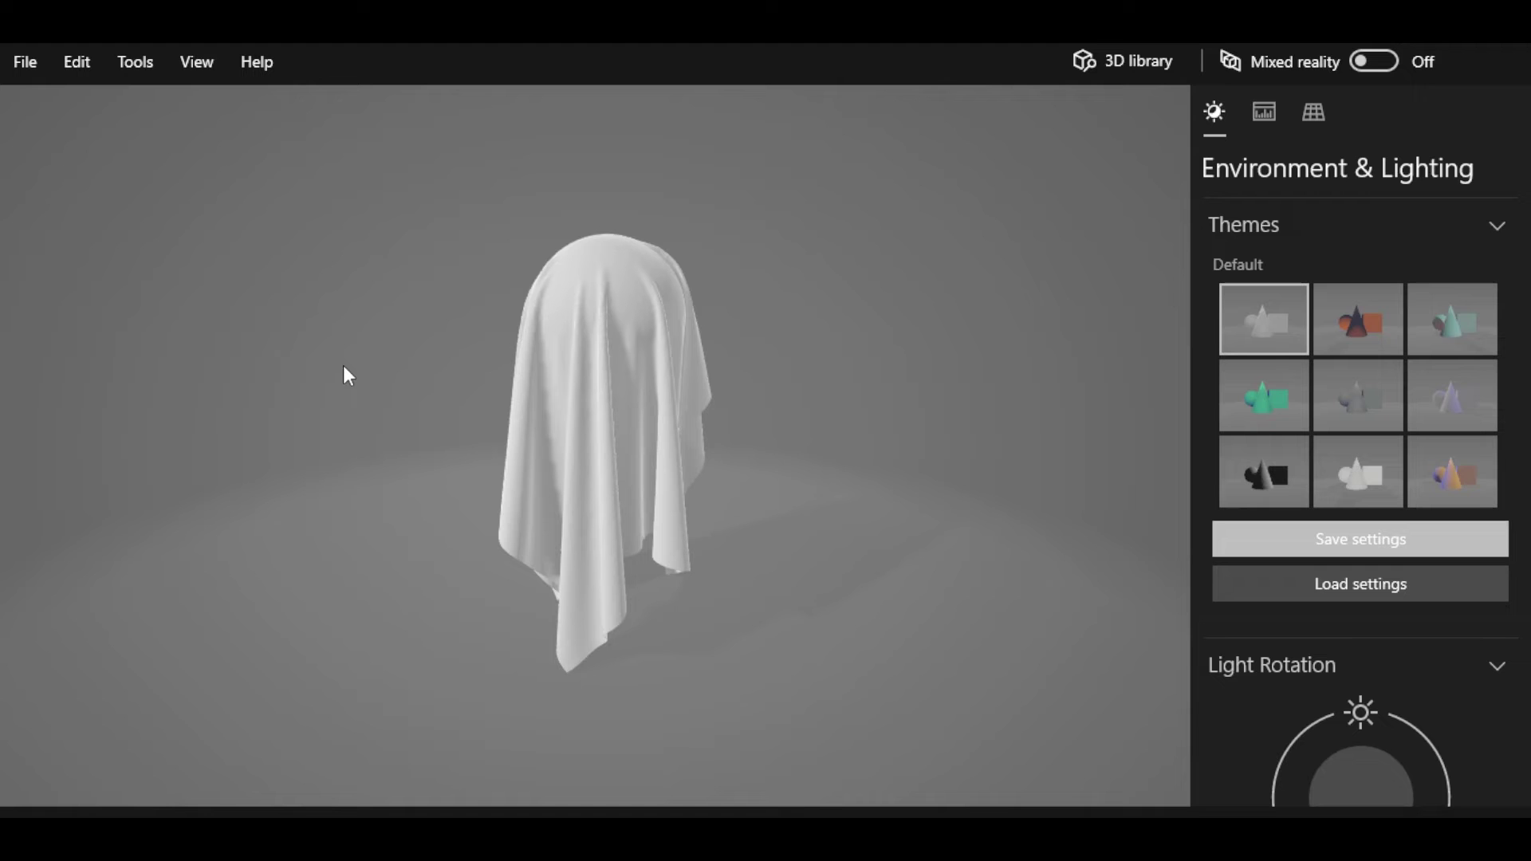
drag(344, 367, 746, 417)
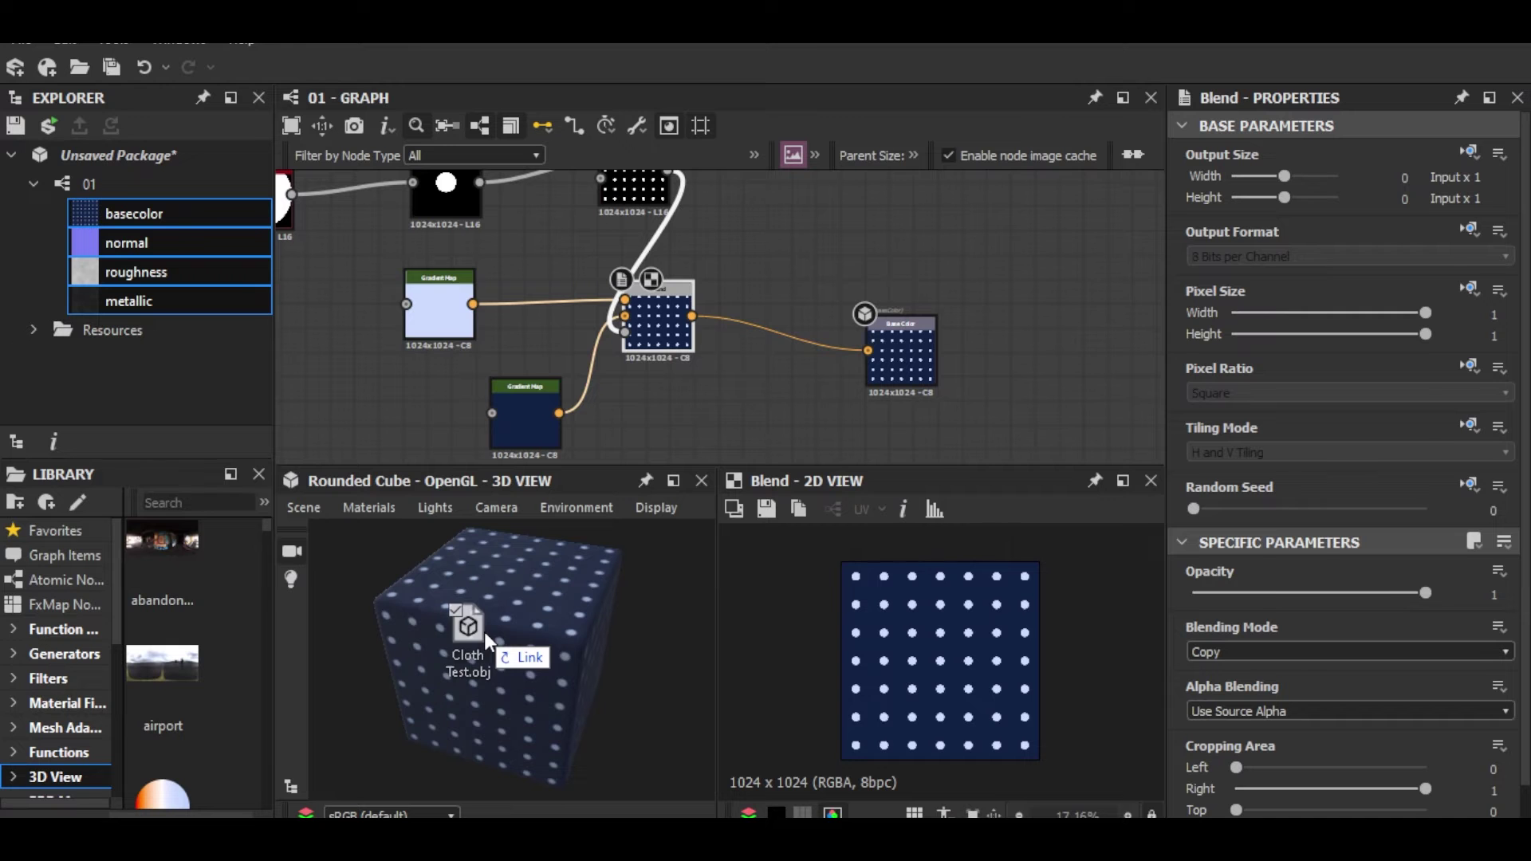
drag(485, 632, 123, 155)
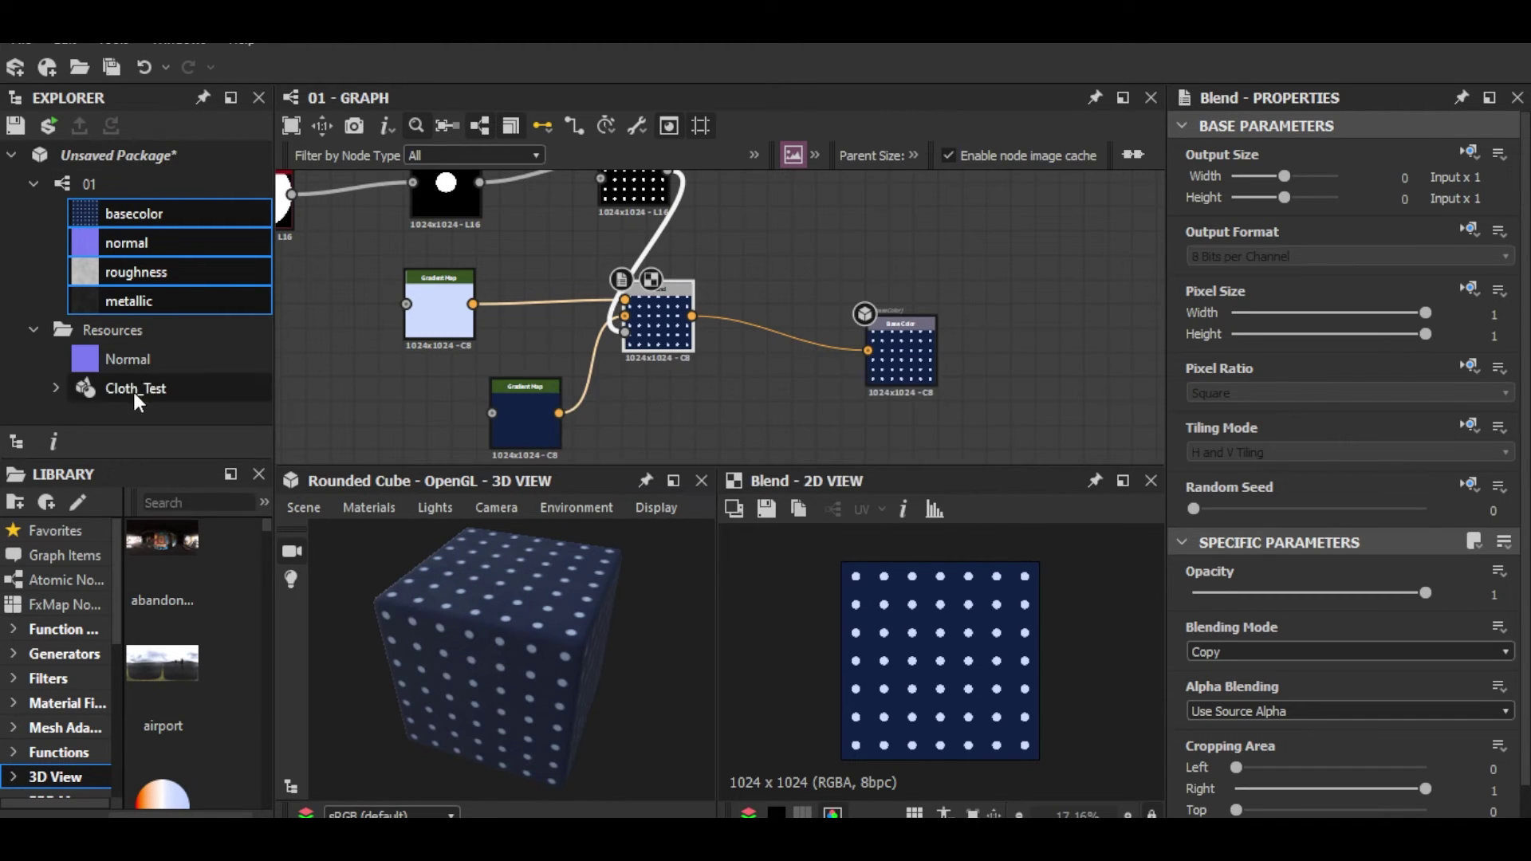
Step: Show the Cloth_Test mesh in the 3D view and display the graph's outputs on it
click(167, 396)
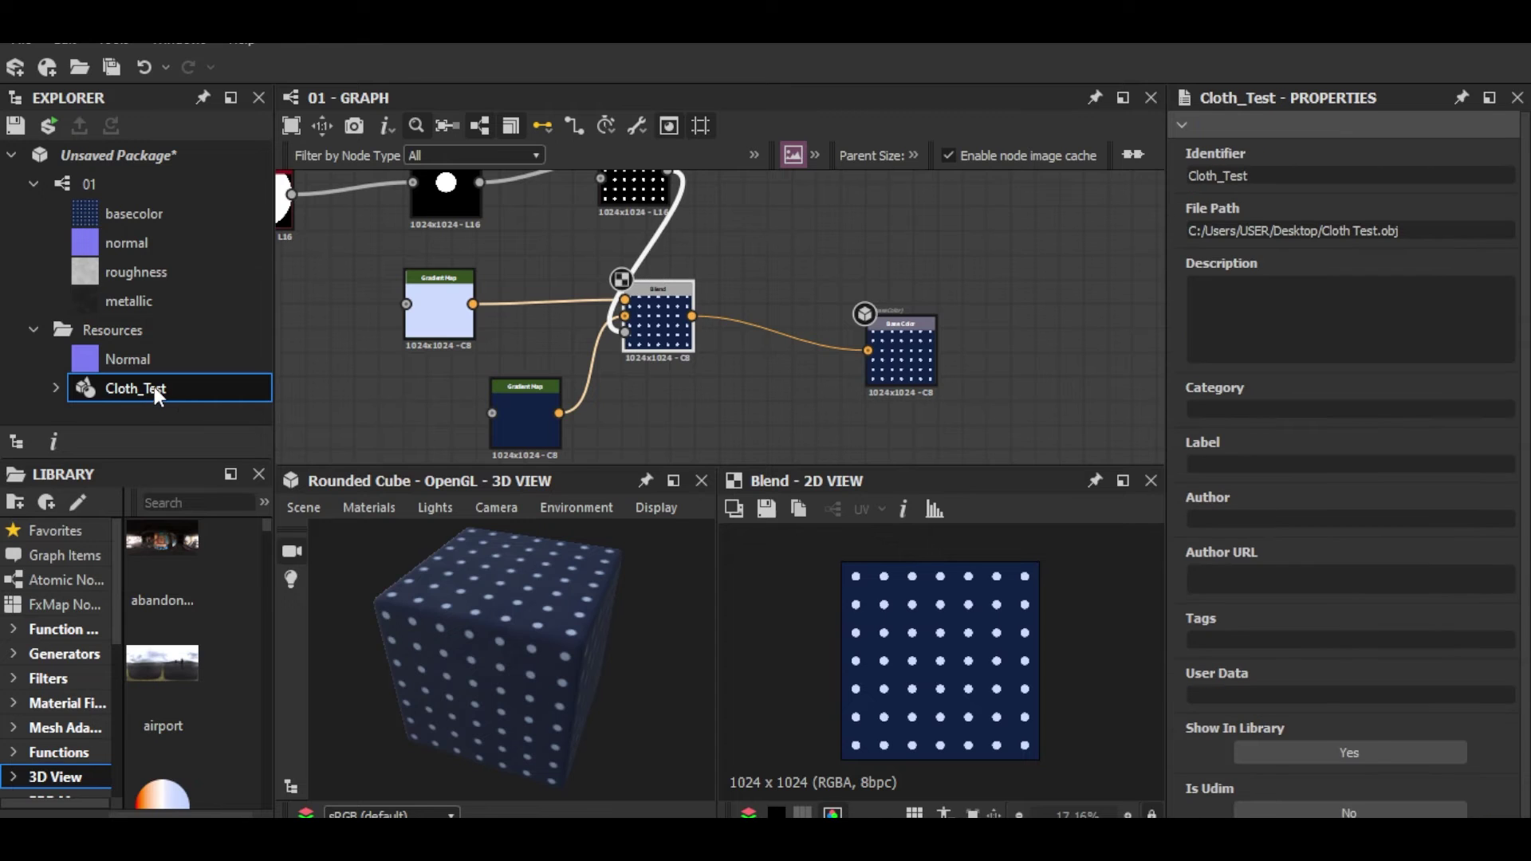
drag(537, 652, 511, 605)
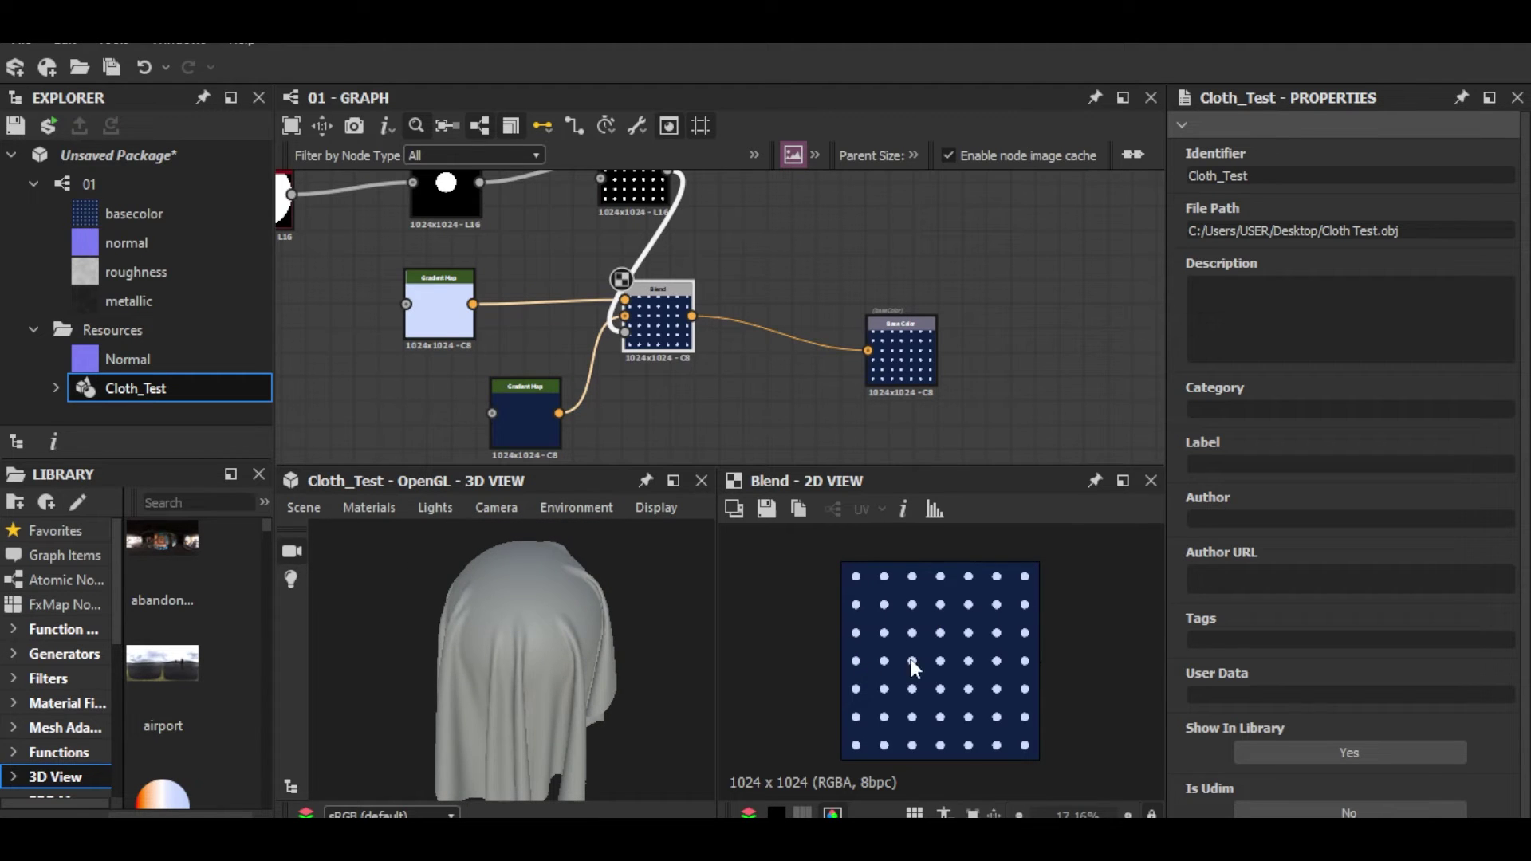
right_click(943, 217)
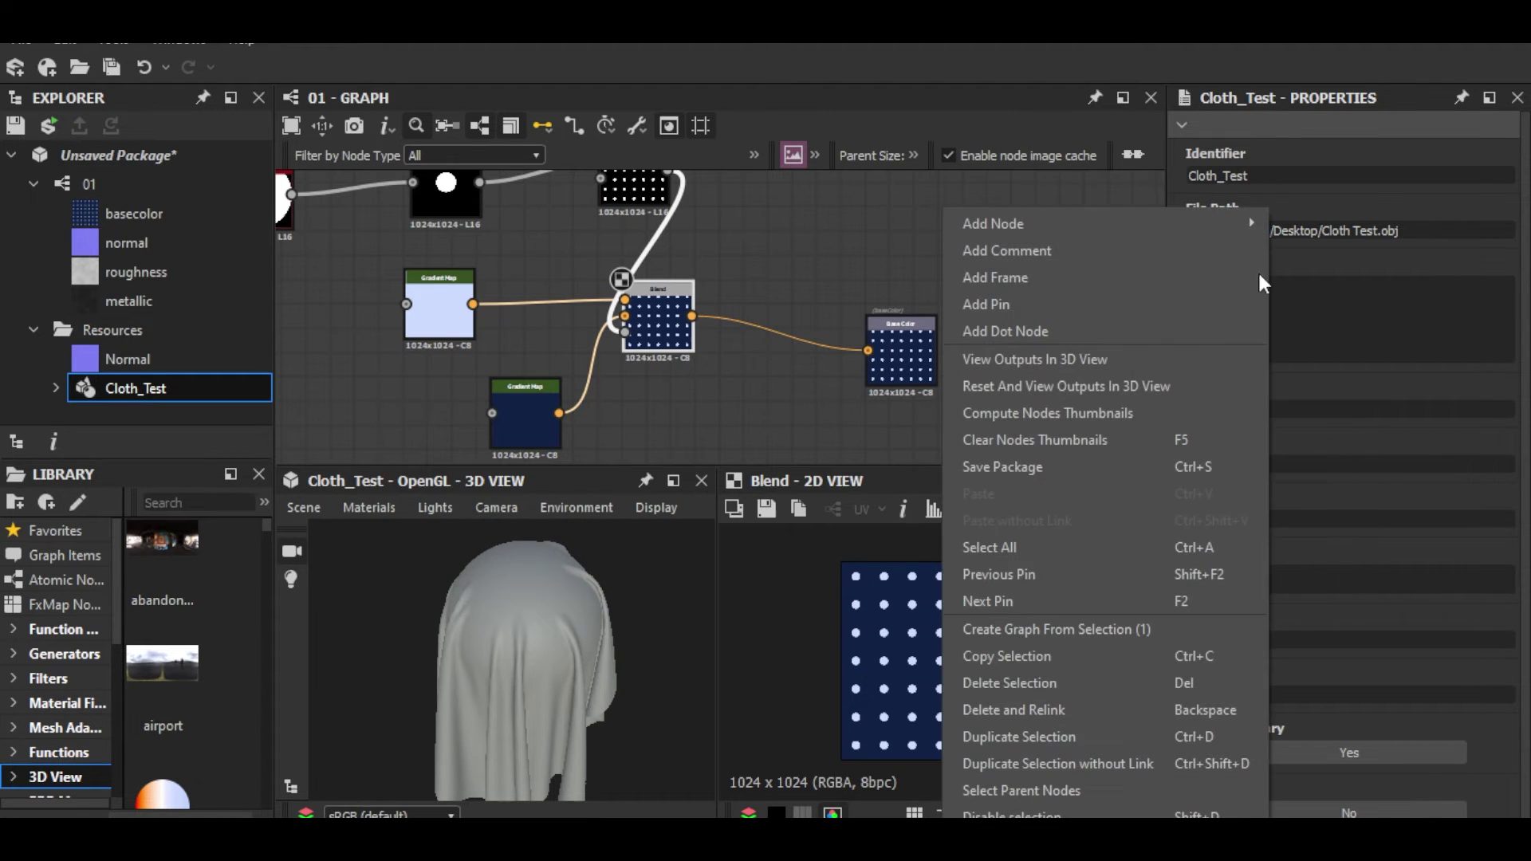
click(1024, 359)
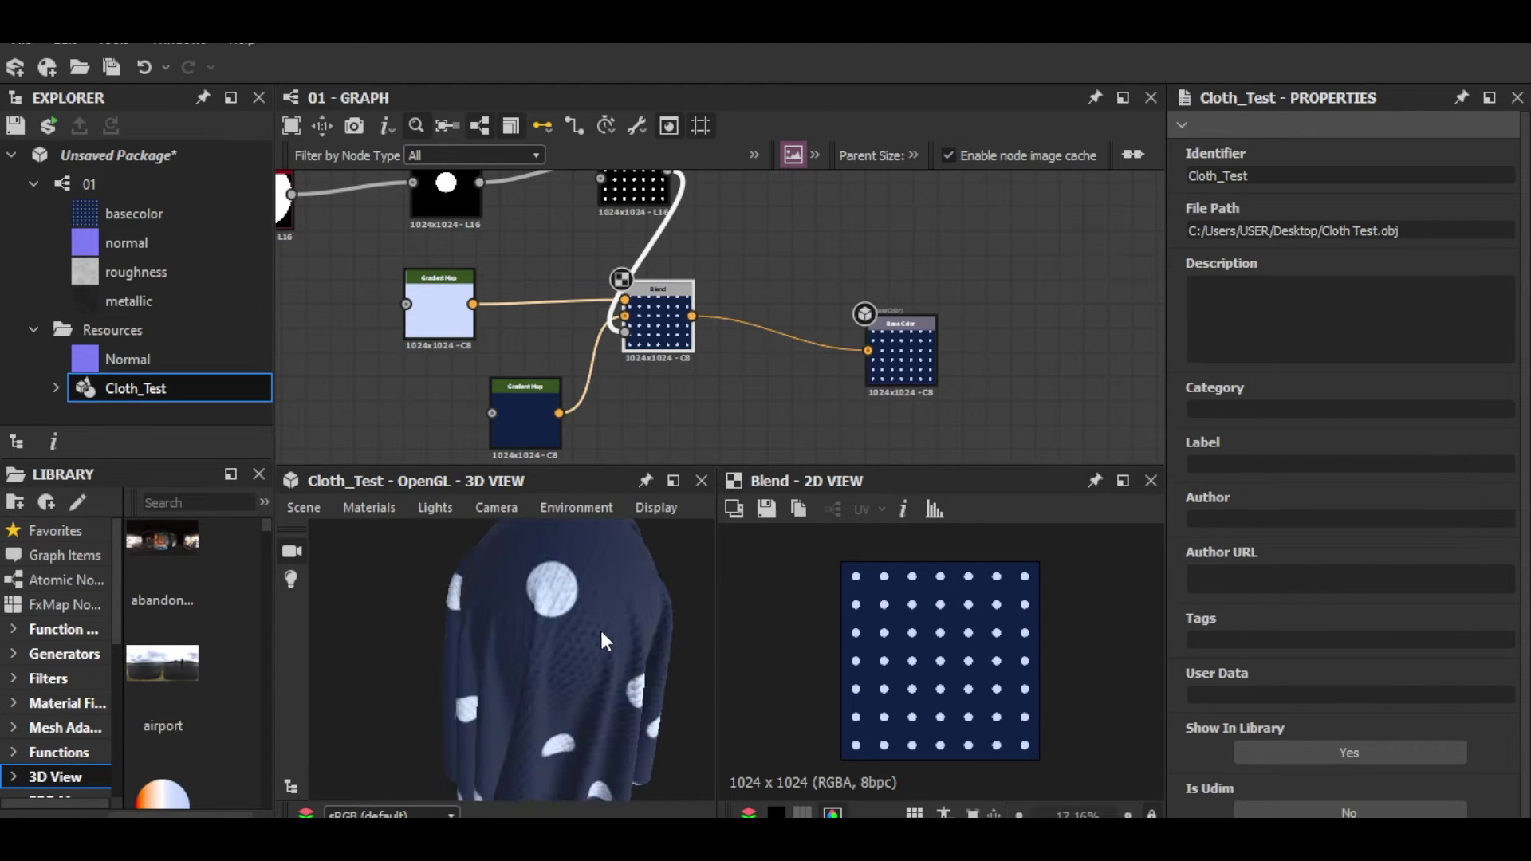
Step: Delete the Transformation 2D node from the normal branch, wire the Bitmap directly to the Normal output, and inspect the cloth
drag(604, 622, 547, 619)
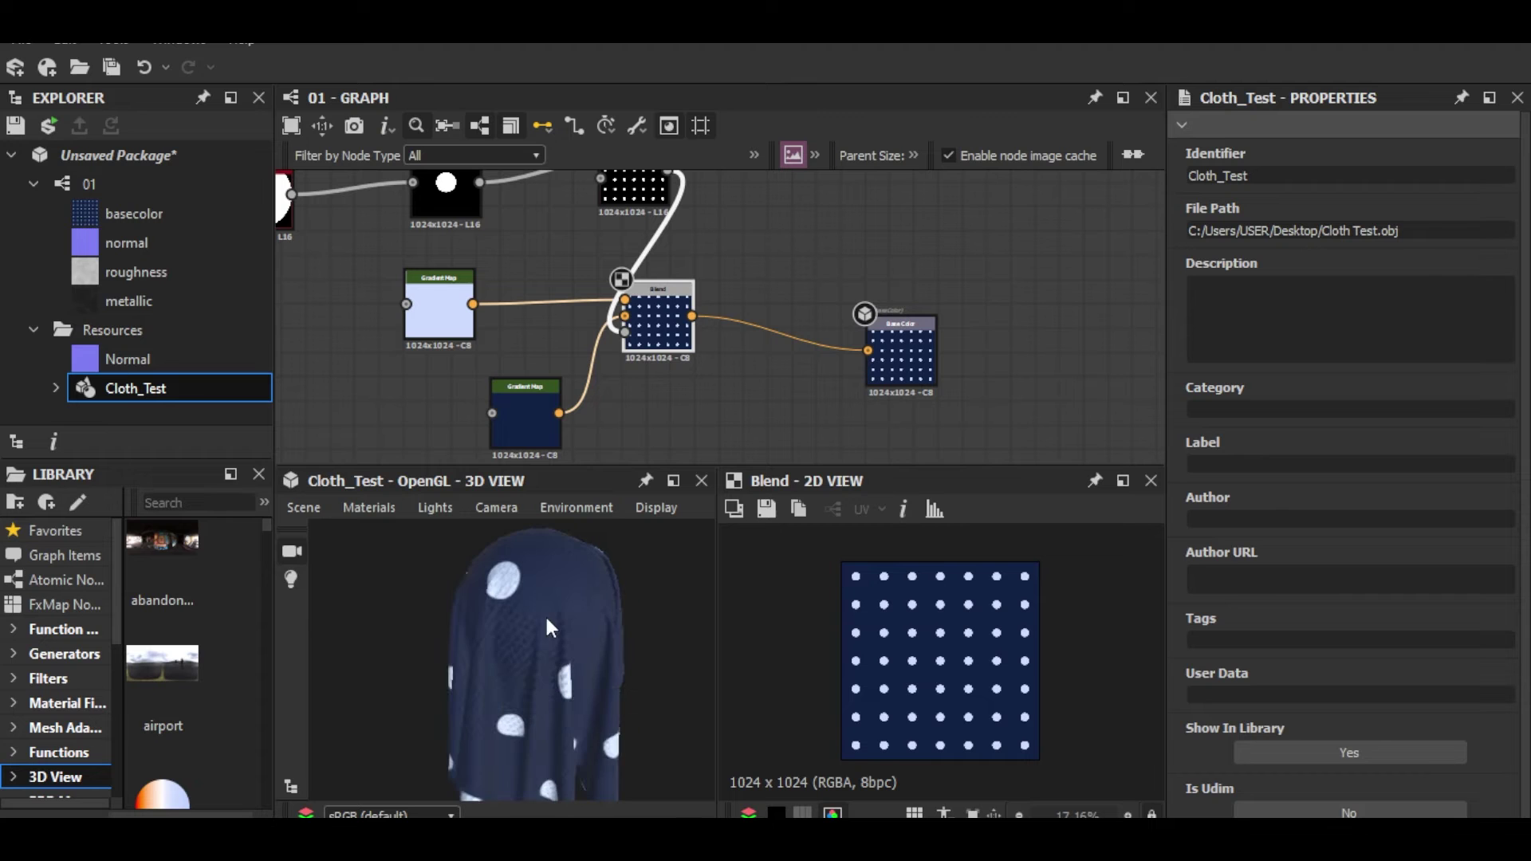
scroll(583, 606, up, 2)
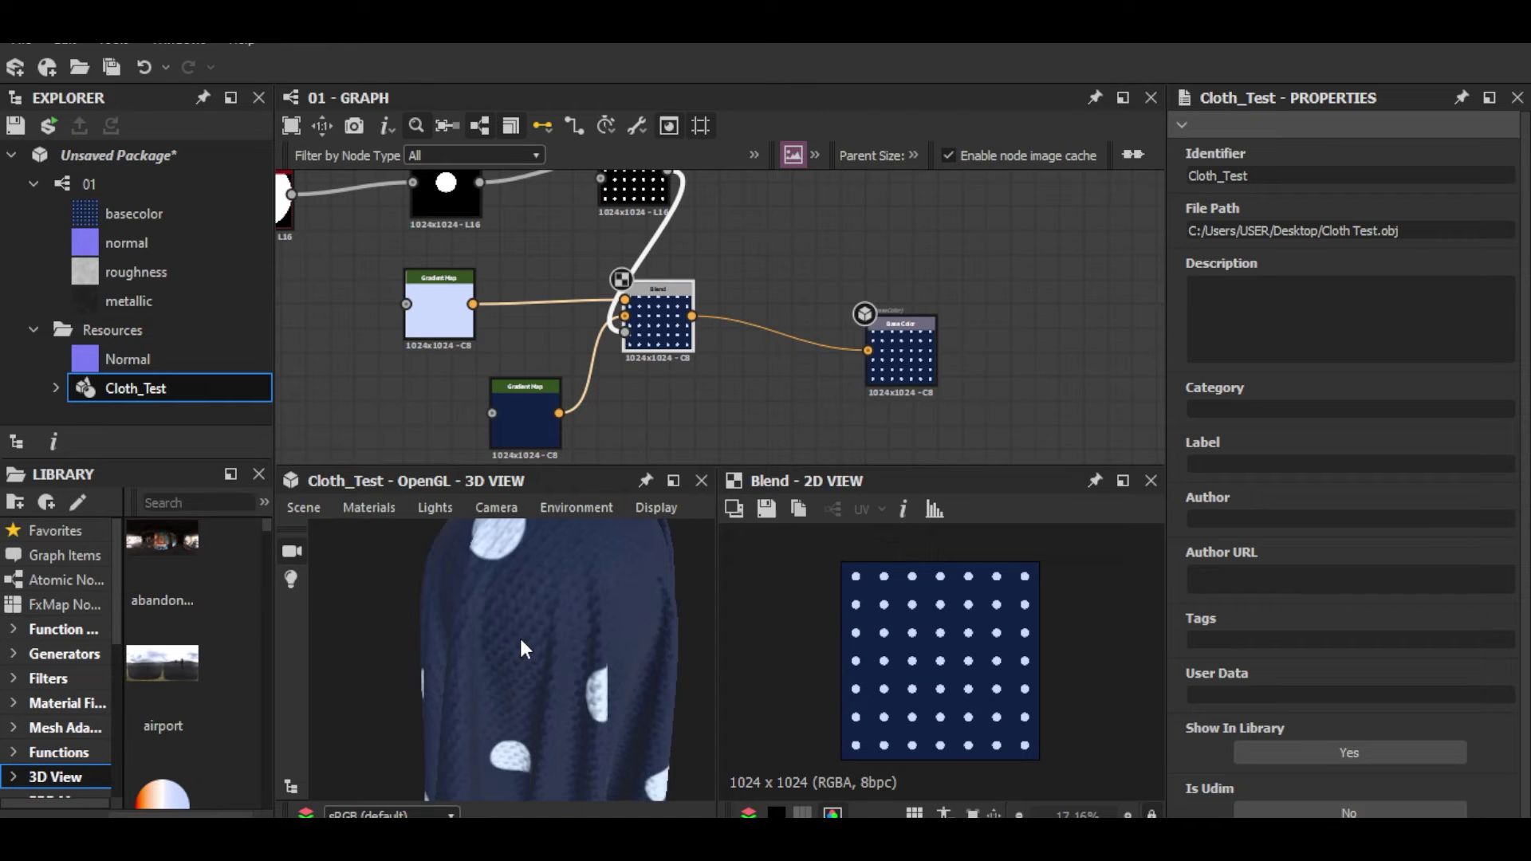
scroll(520, 640, down, 2)
scroll(749, 335, down, 3)
scroll(864, 274, up, 5)
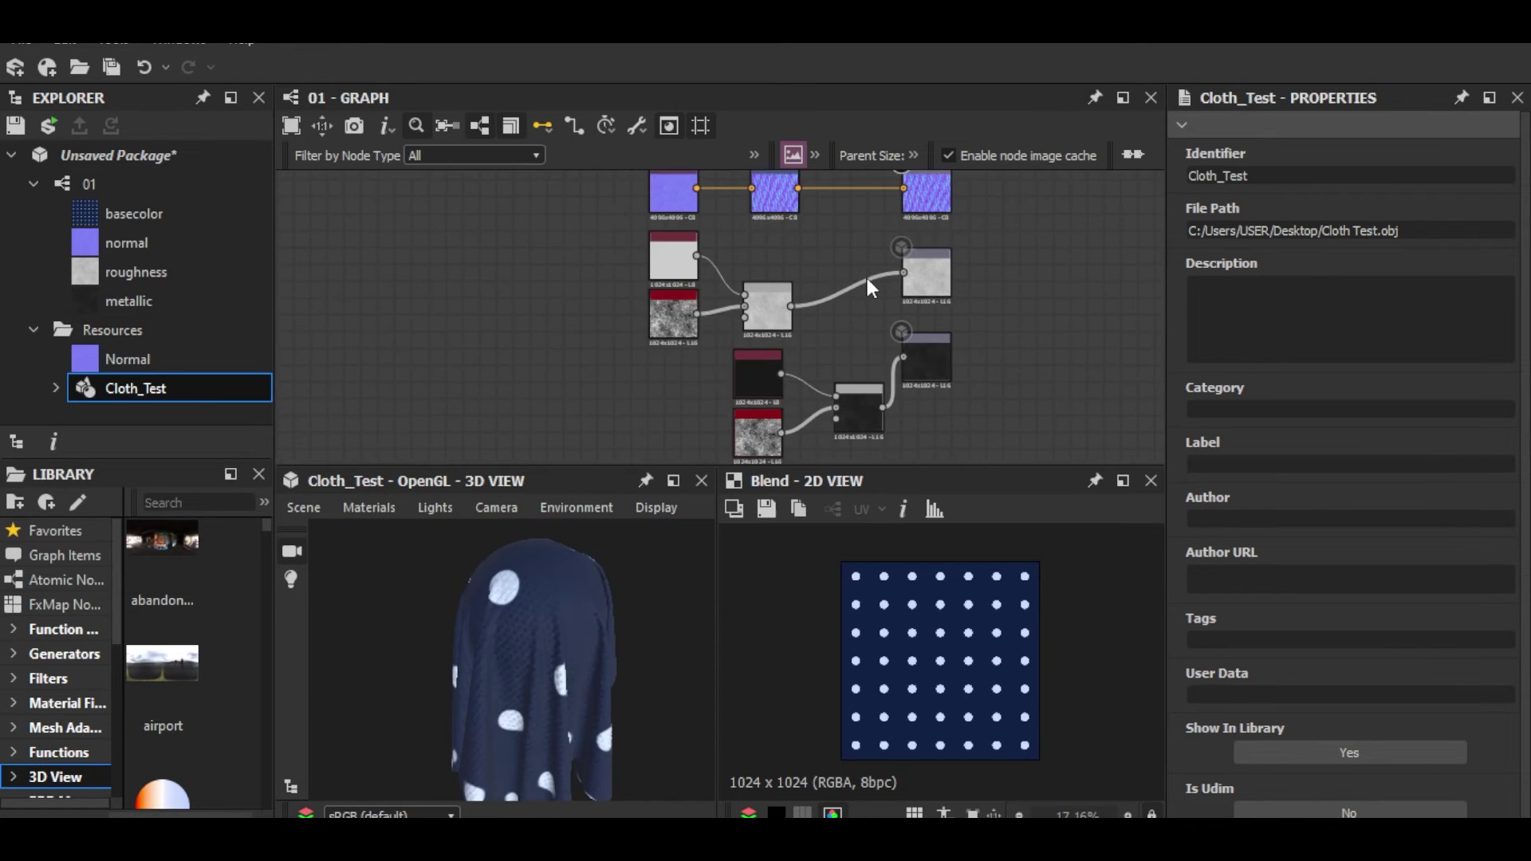
scroll(815, 295, up, 2)
drag(812, 302, 849, 304)
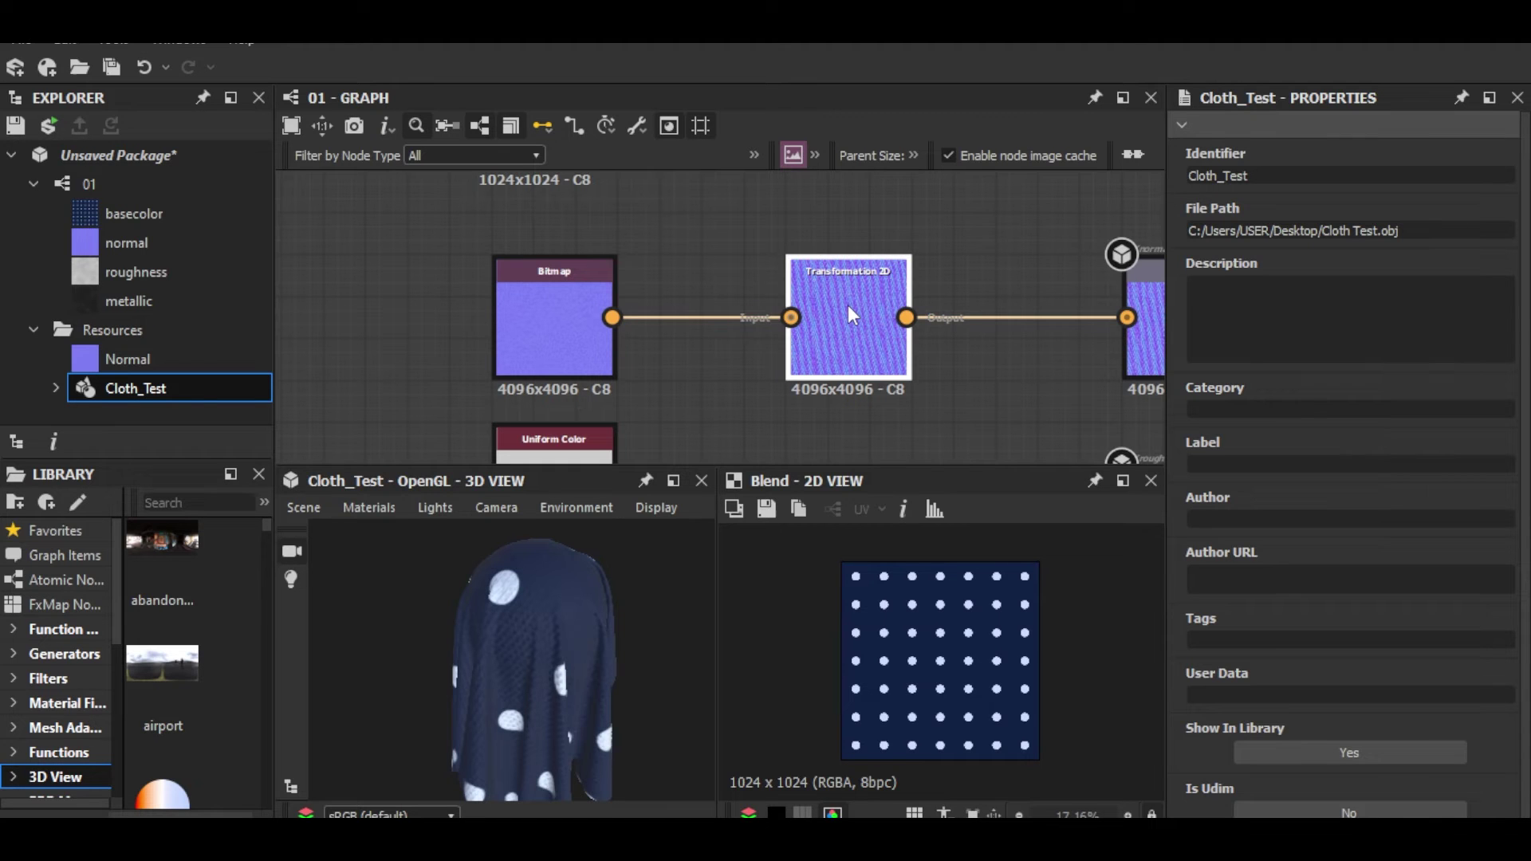
key(Delete)
drag(613, 317, 1126, 318)
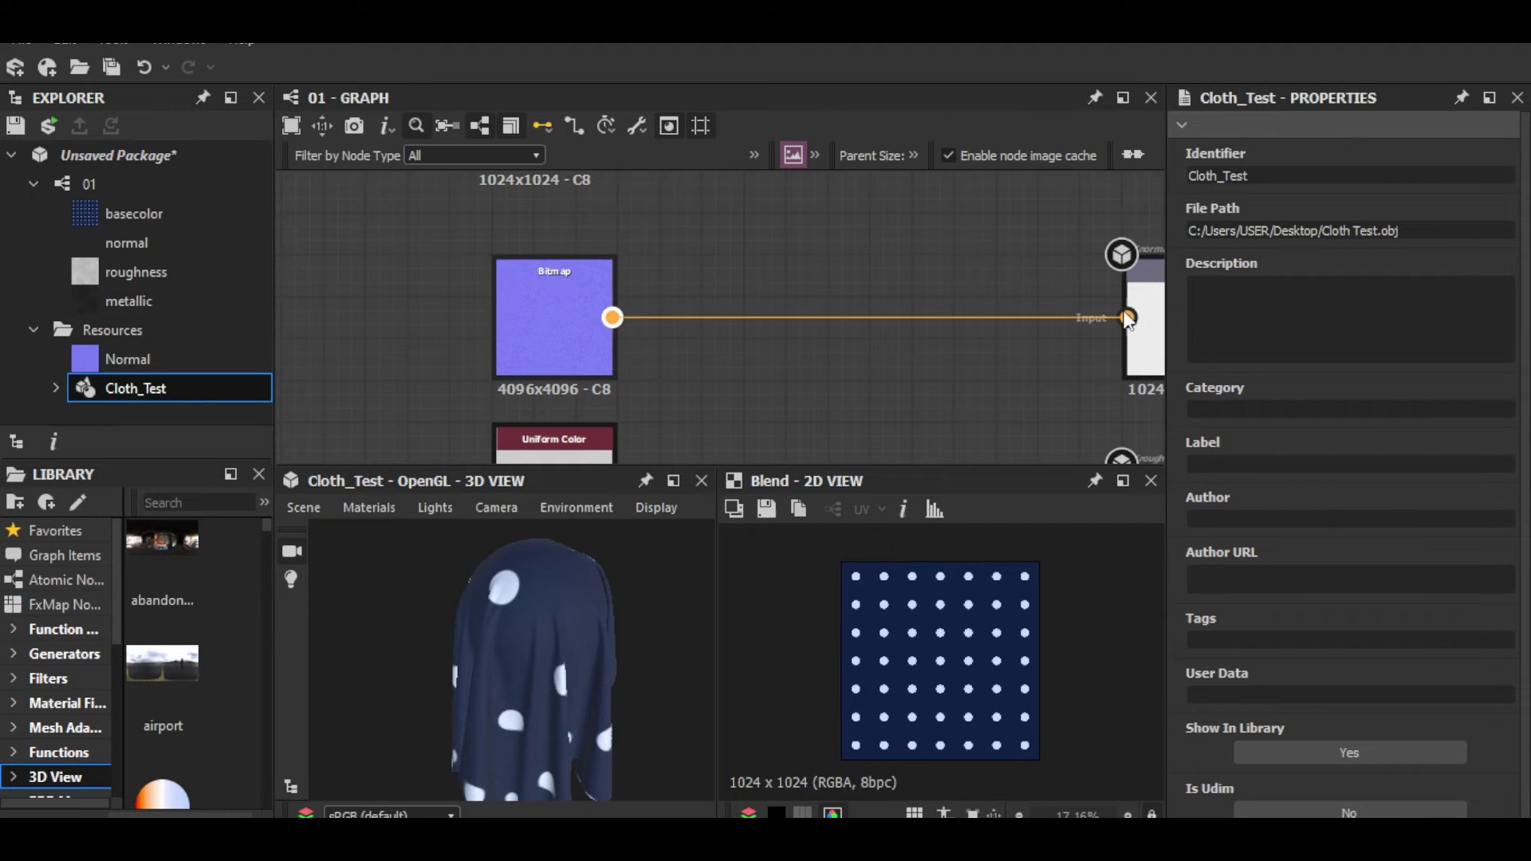
scroll(561, 592, up, 5)
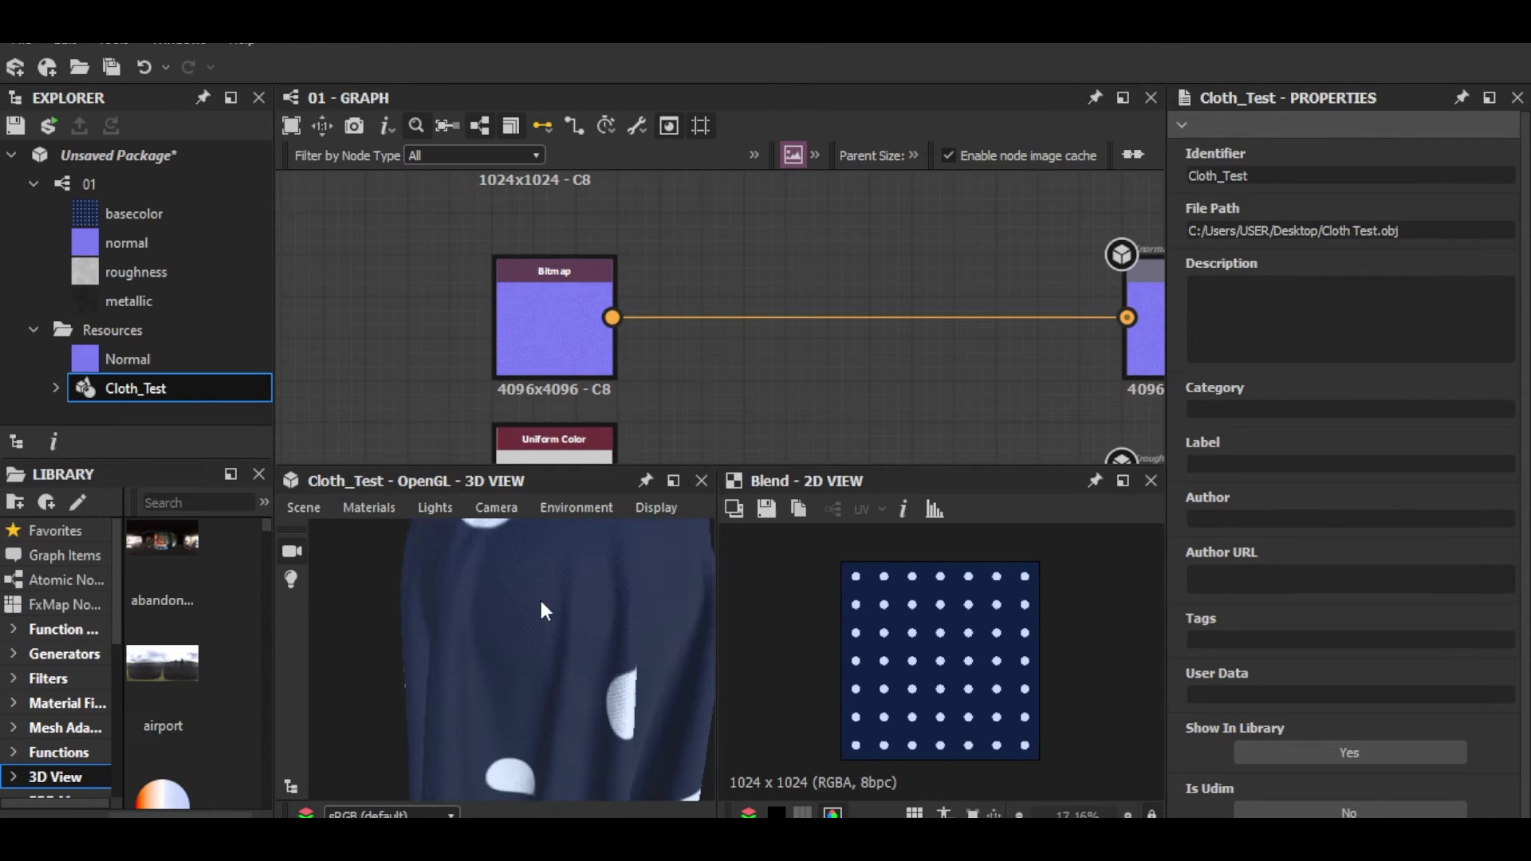
scroll(539, 606, down, 5)
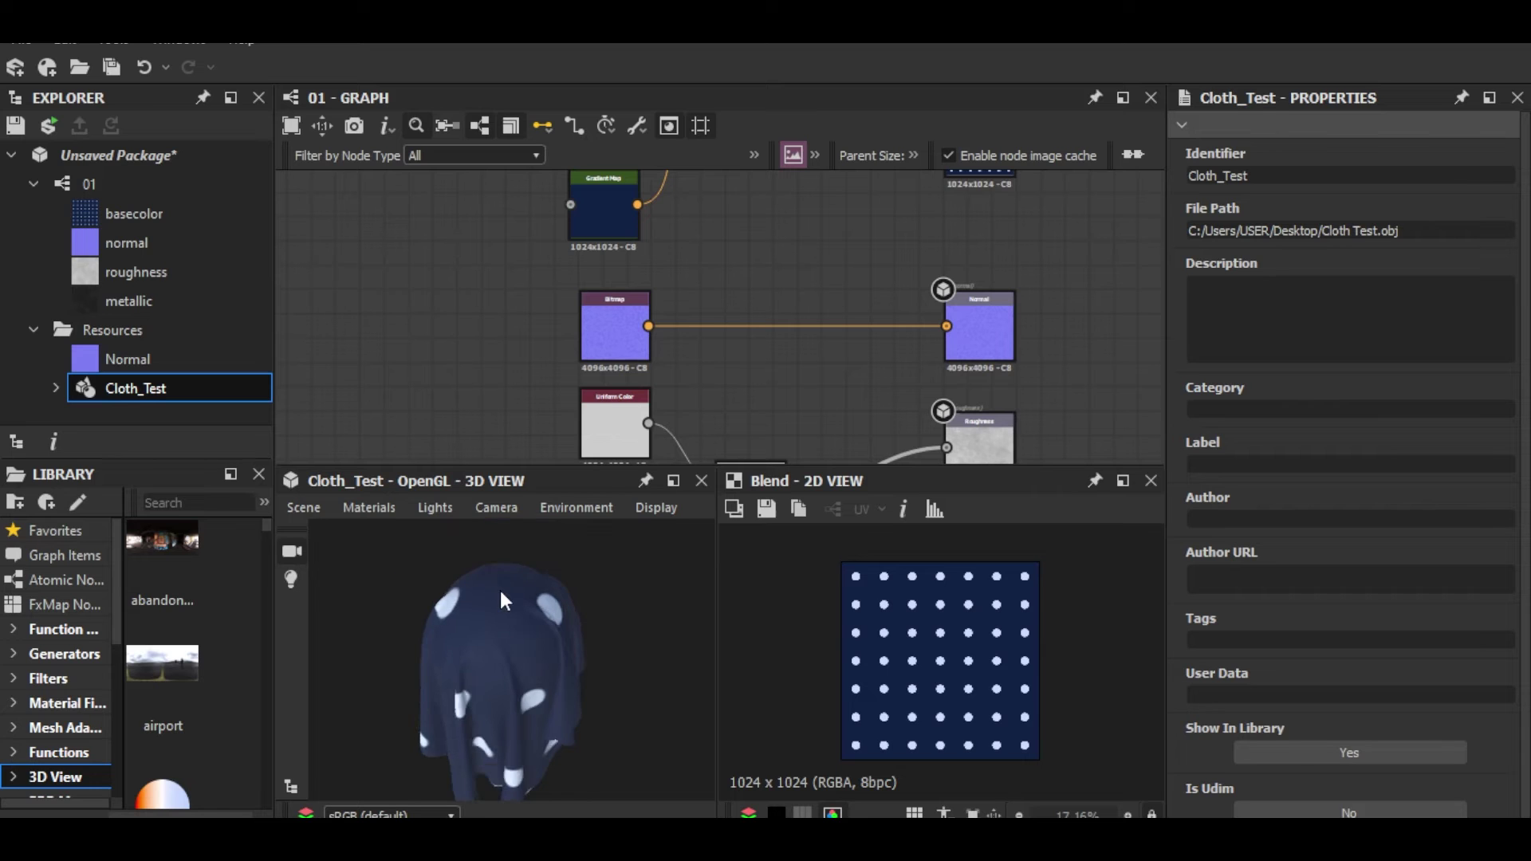
drag(501, 591, 617, 622)
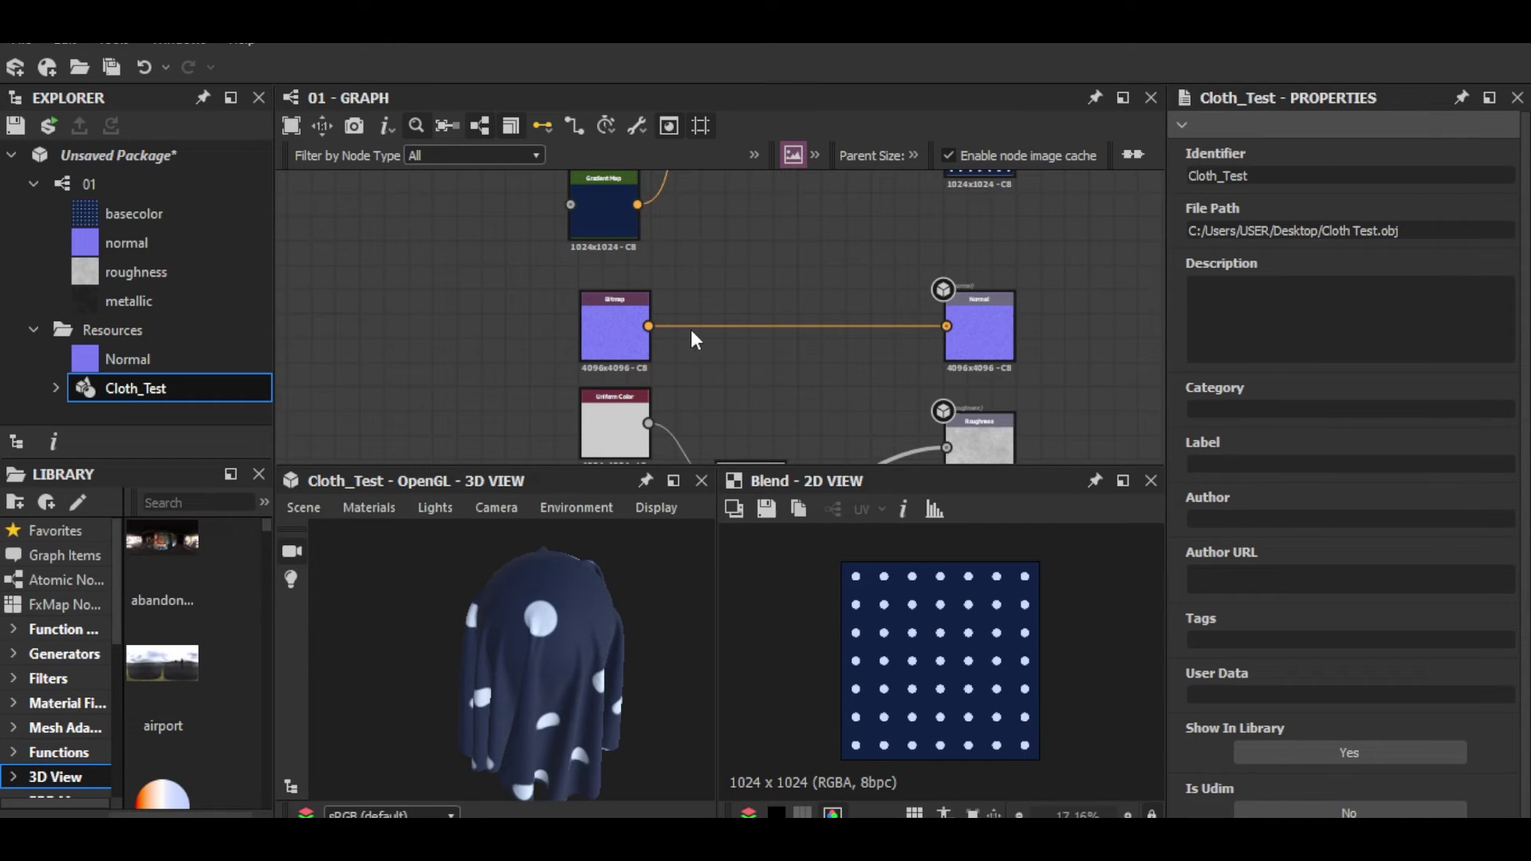
Step: Shrink the disc slightly in the Transformation 2D node that follows the Shape node
scroll(691, 339, down, 3)
scroll(664, 285, up, 5)
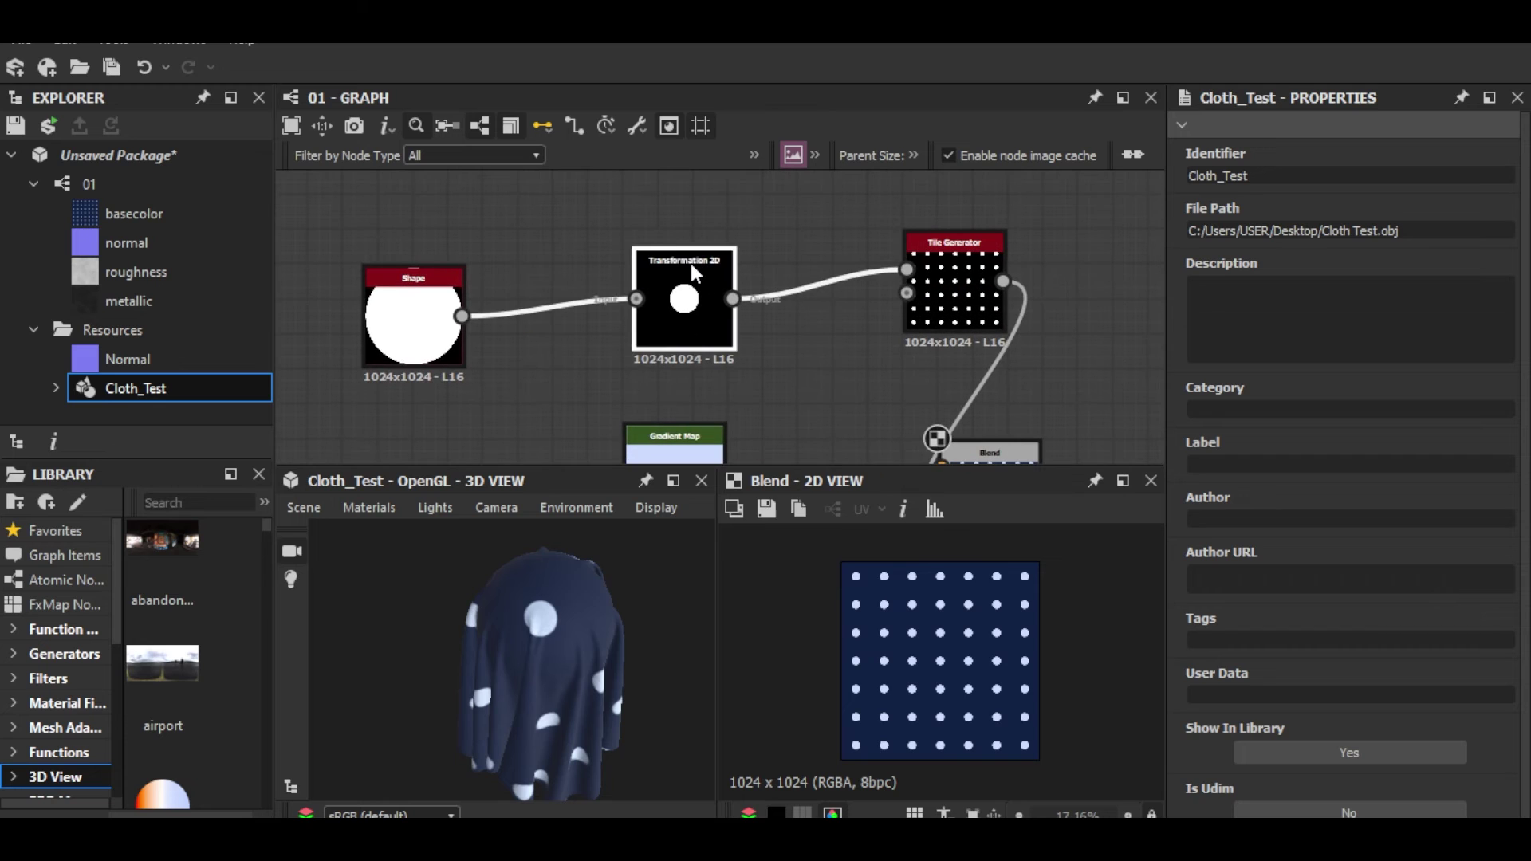
double_click(692, 265)
drag(971, 629, 964, 637)
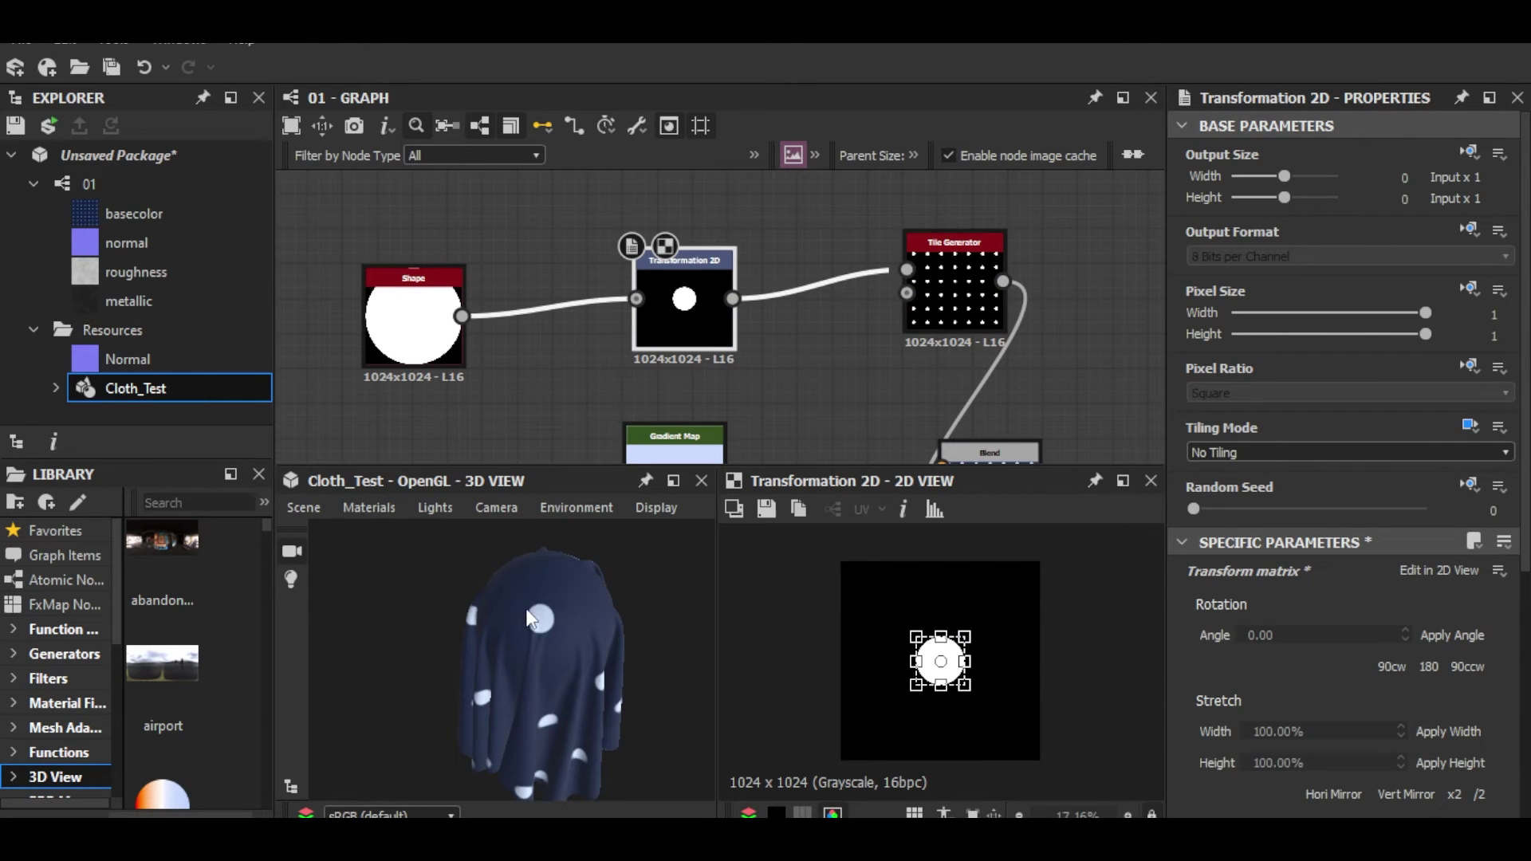
Step: Set the Tile Generator's X Amount and Y Amount to 13
drag(955, 287, 884, 287)
click(1494, 443)
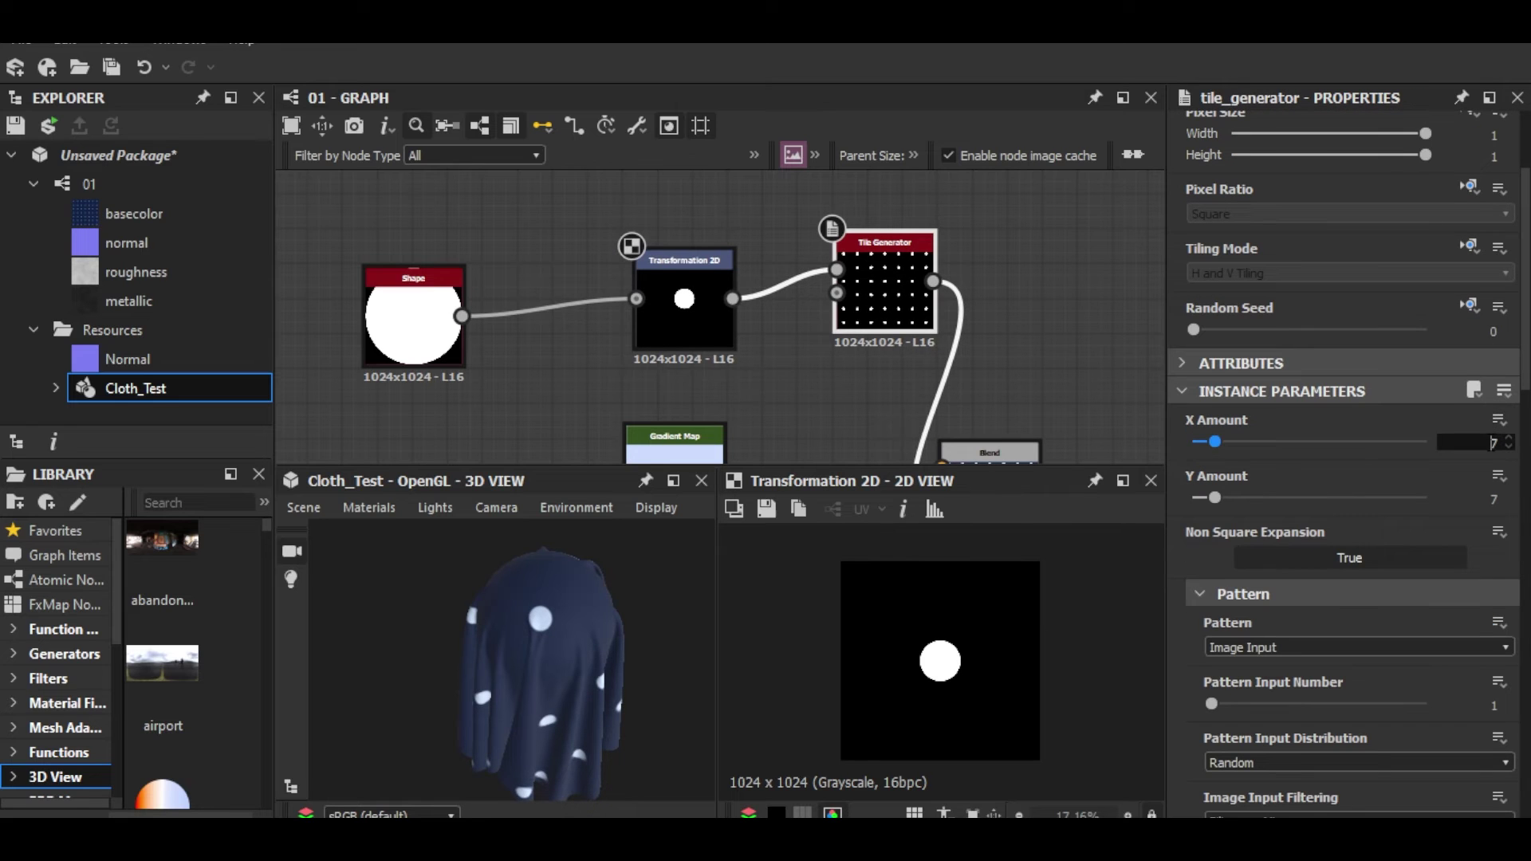
text(13)
key(Tab)
text(13)
Step: Set the Tile Generator's X Amount and Y Amount to 15
click(1488, 441)
text(15)
key(Tab)
text(15)
key(Return)
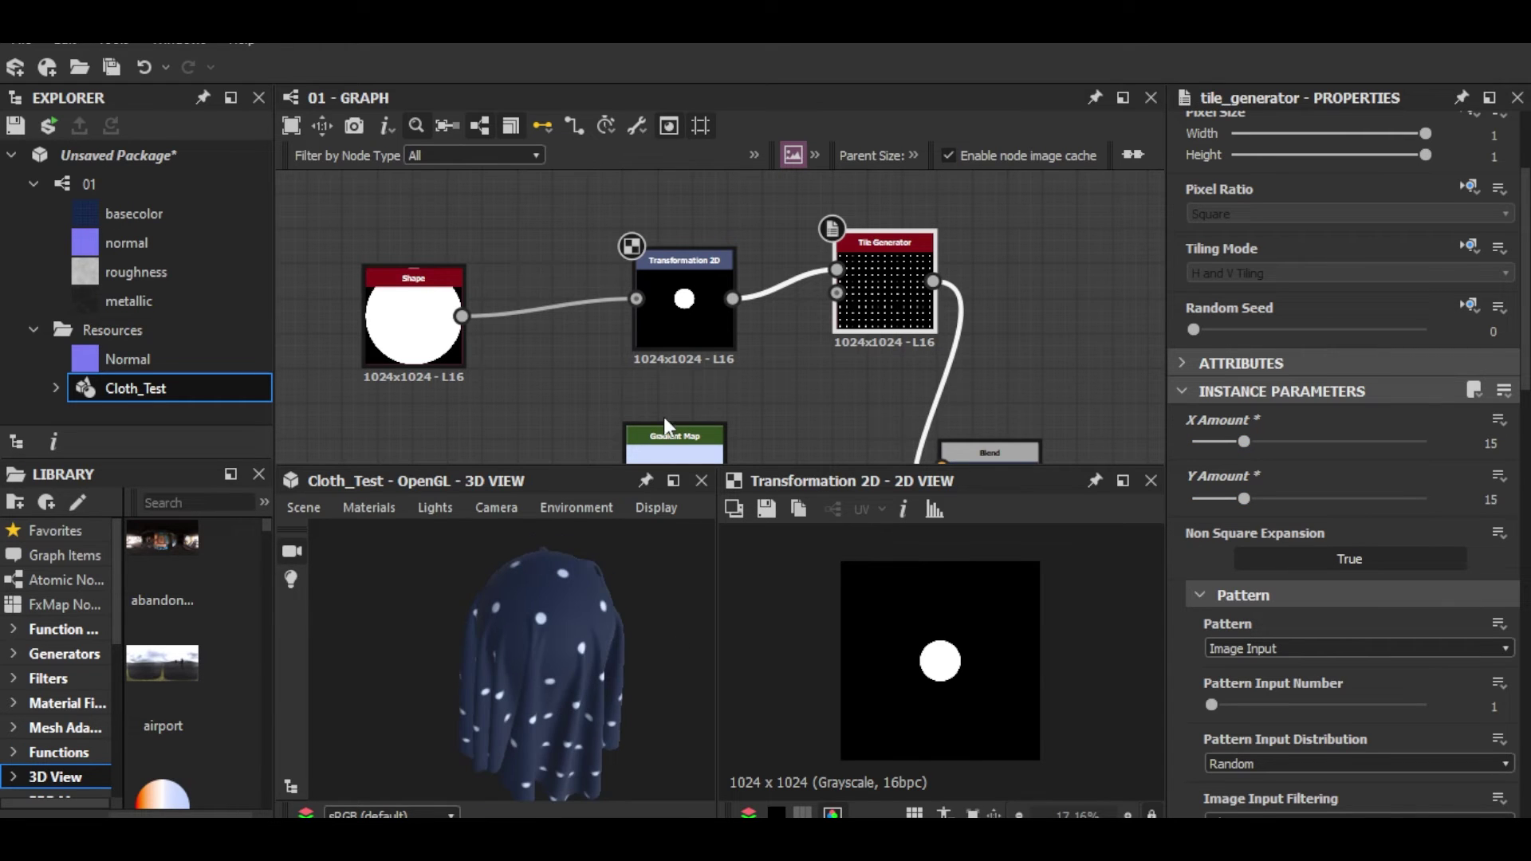
Step: Enlarge the disc slightly in the Transformation 2D node and inspect the denser dots on the cloth mesh
click(670, 256)
drag(984, 634, 994, 624)
scroll(508, 549, up, 5)
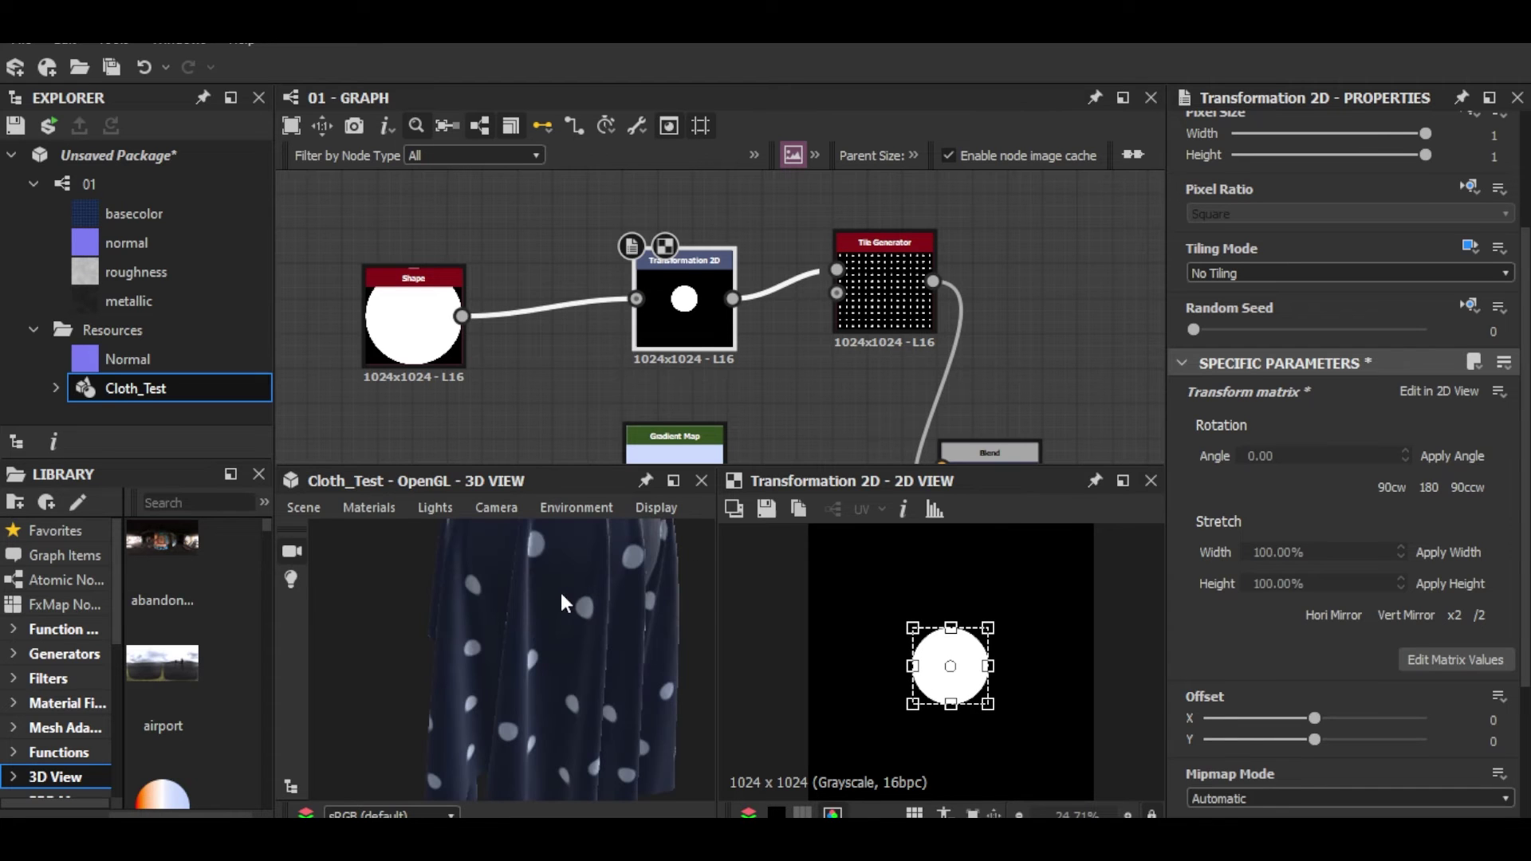
scroll(534, 631, down, 3)
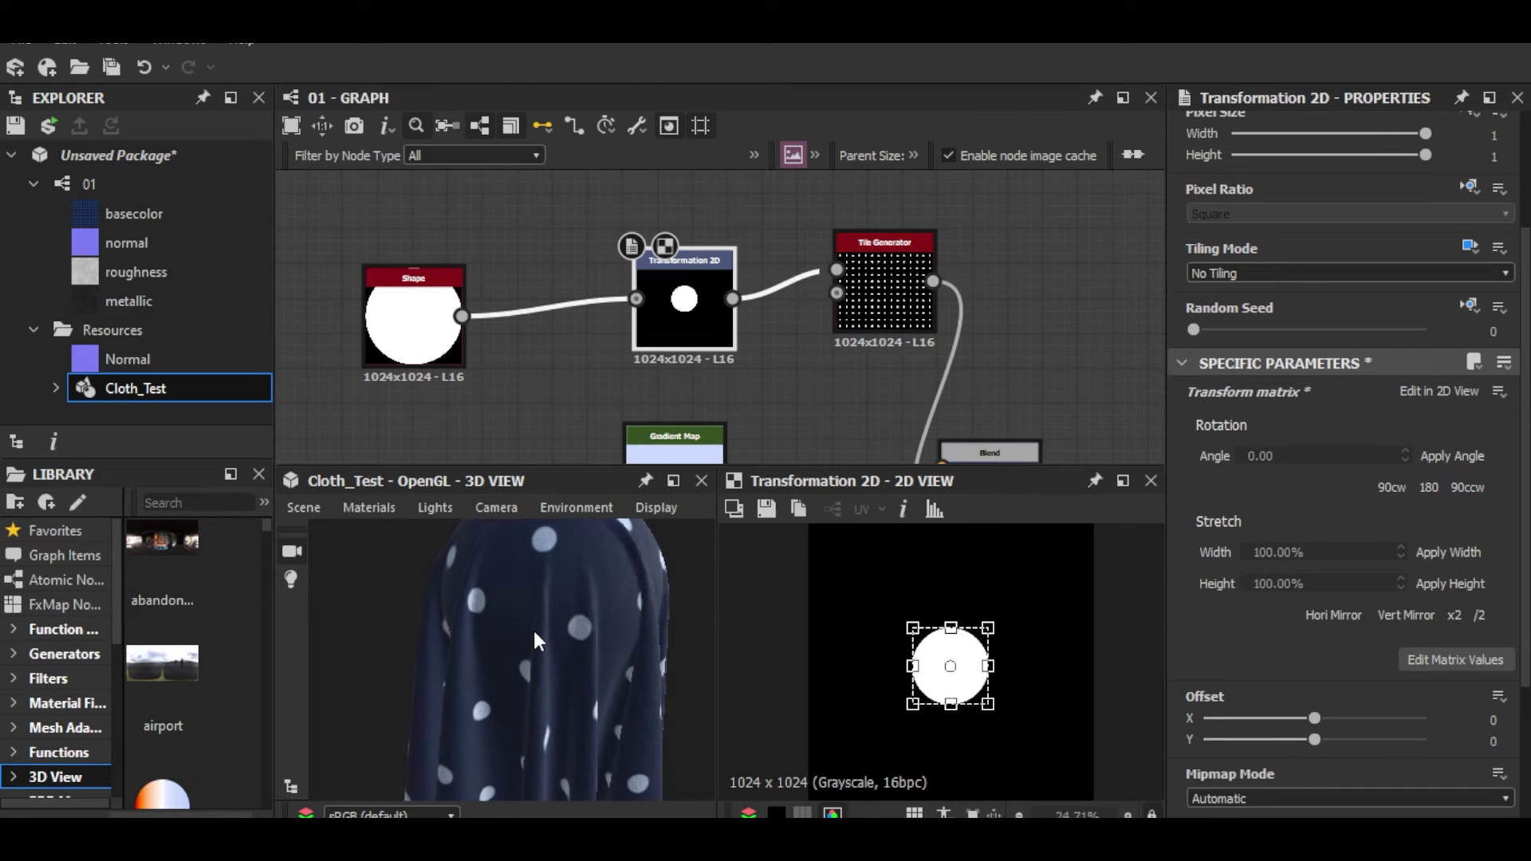
drag(545, 614, 663, 614)
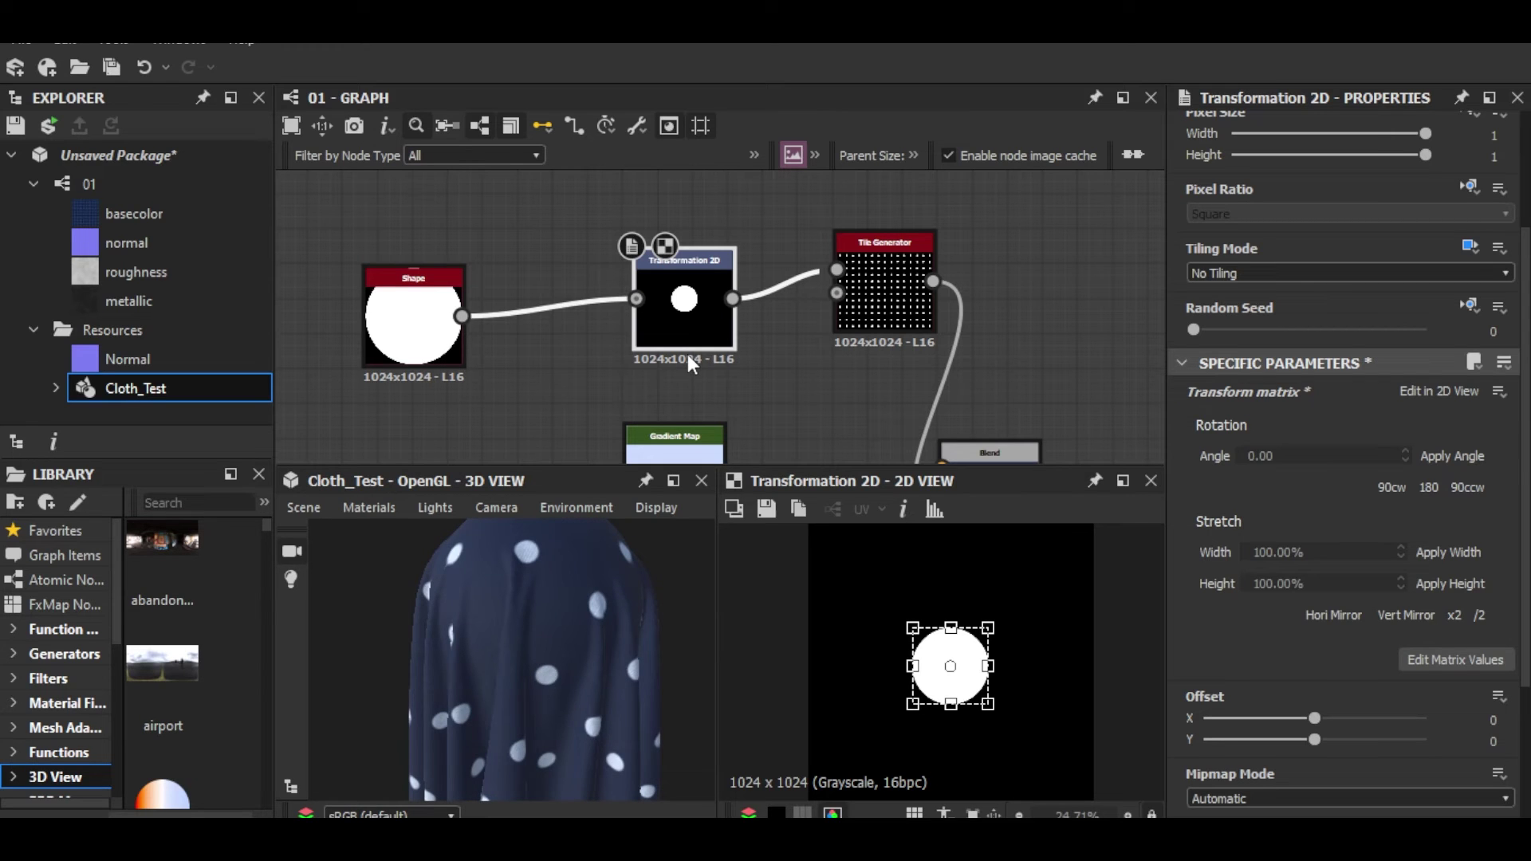
Step: Save the package as 01.sbs and open it in Substance Player
scroll(688, 354, down, 6)
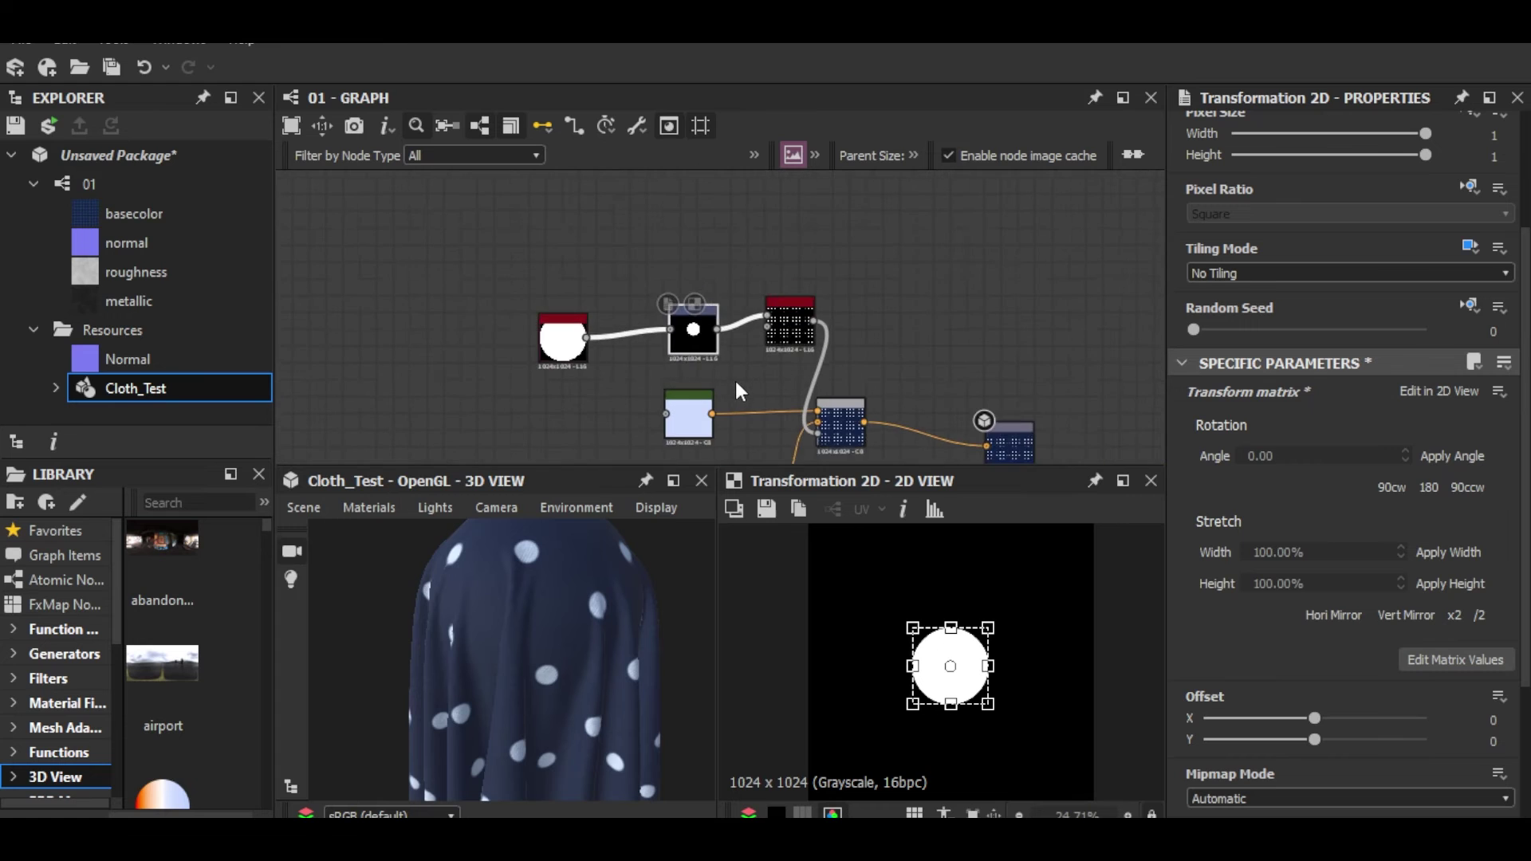
middle_drag(741, 403, 698, 212)
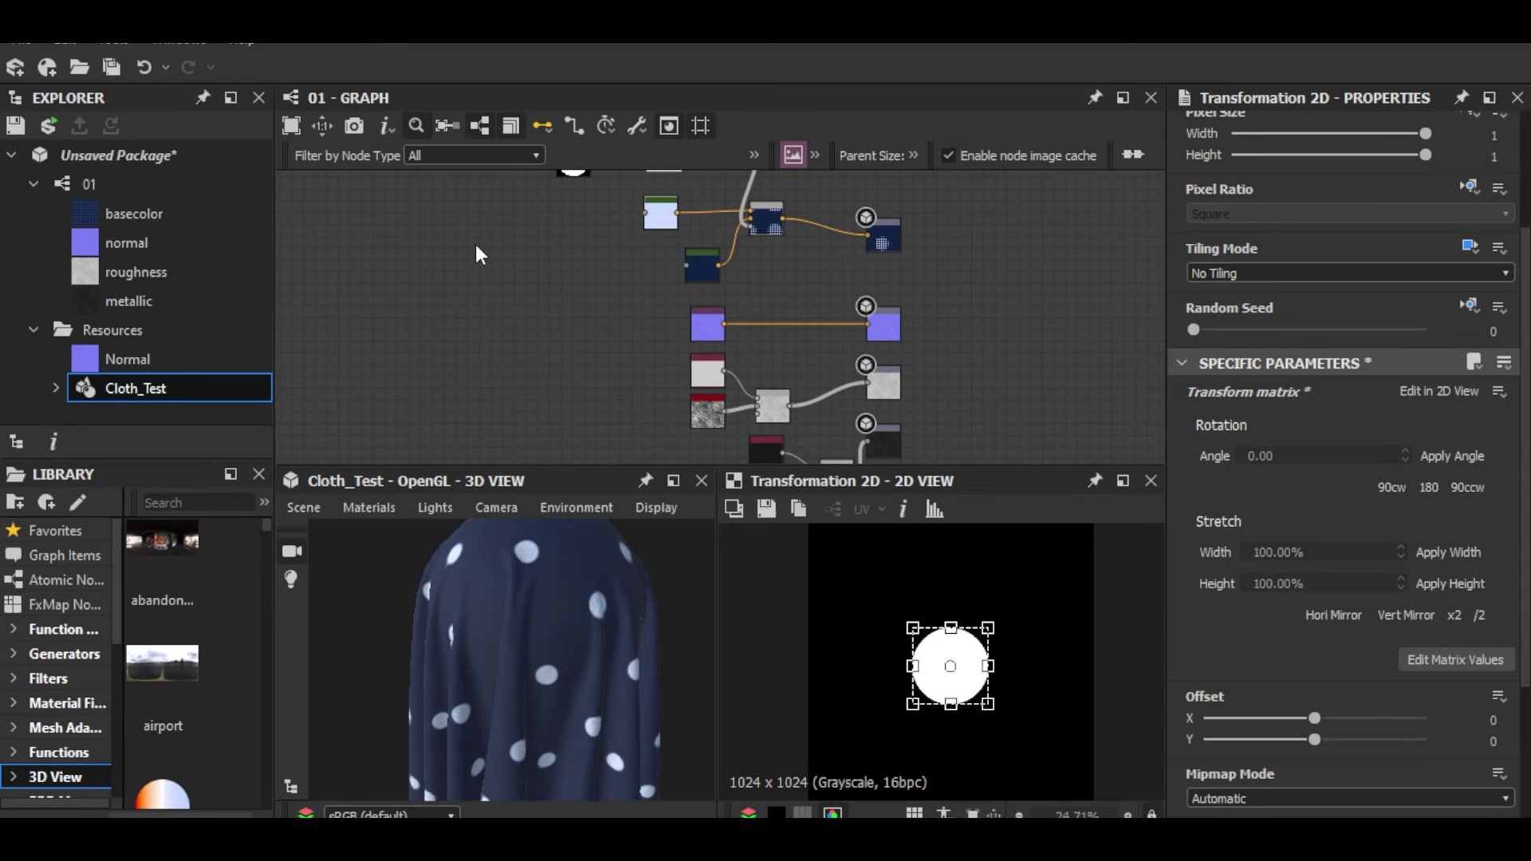
click(16, 127)
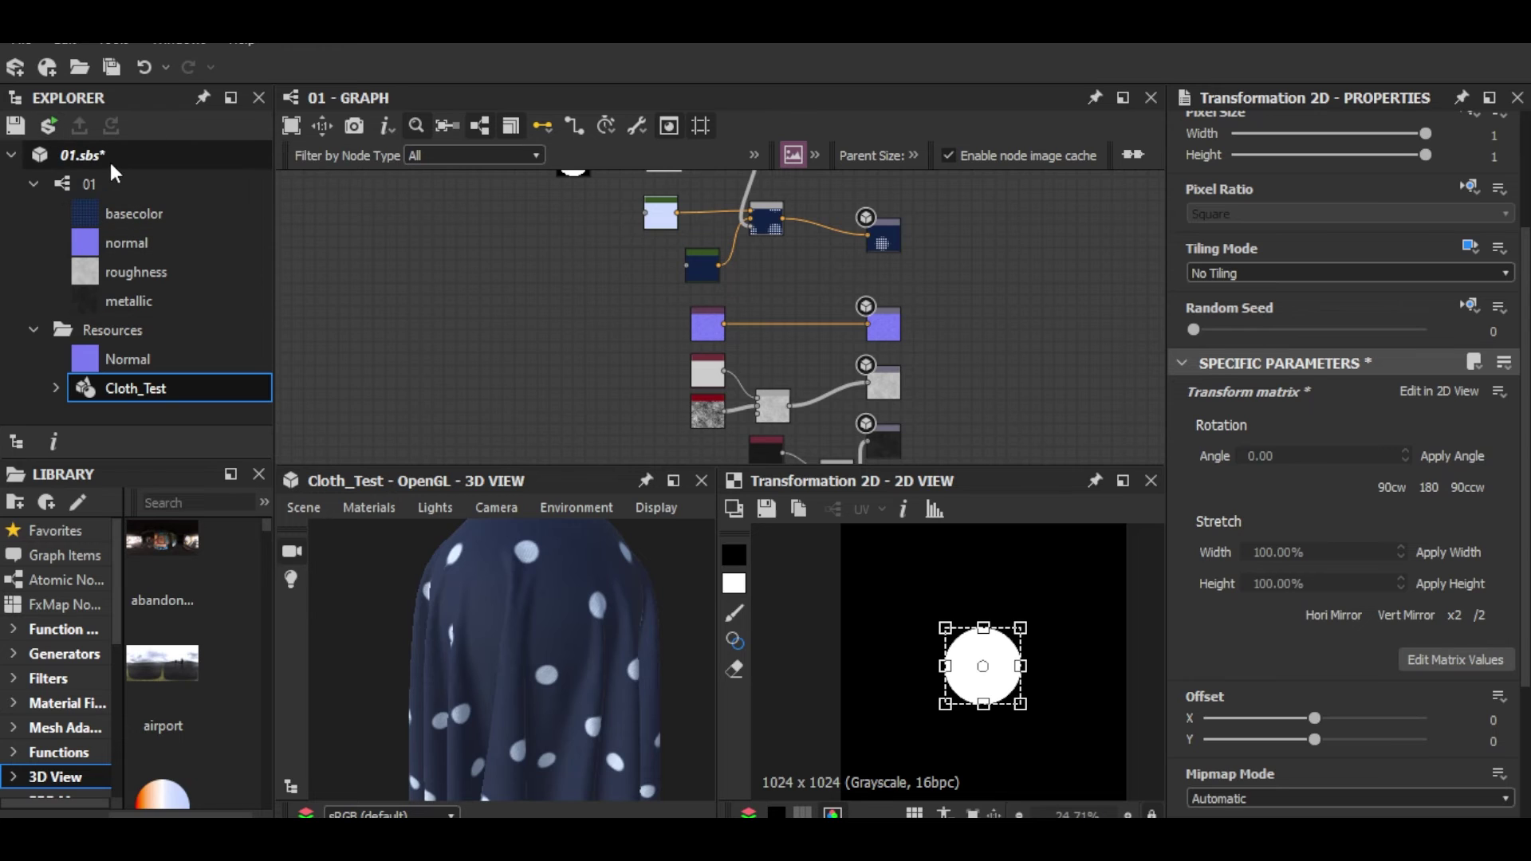
click(26, 159)
click(11, 155)
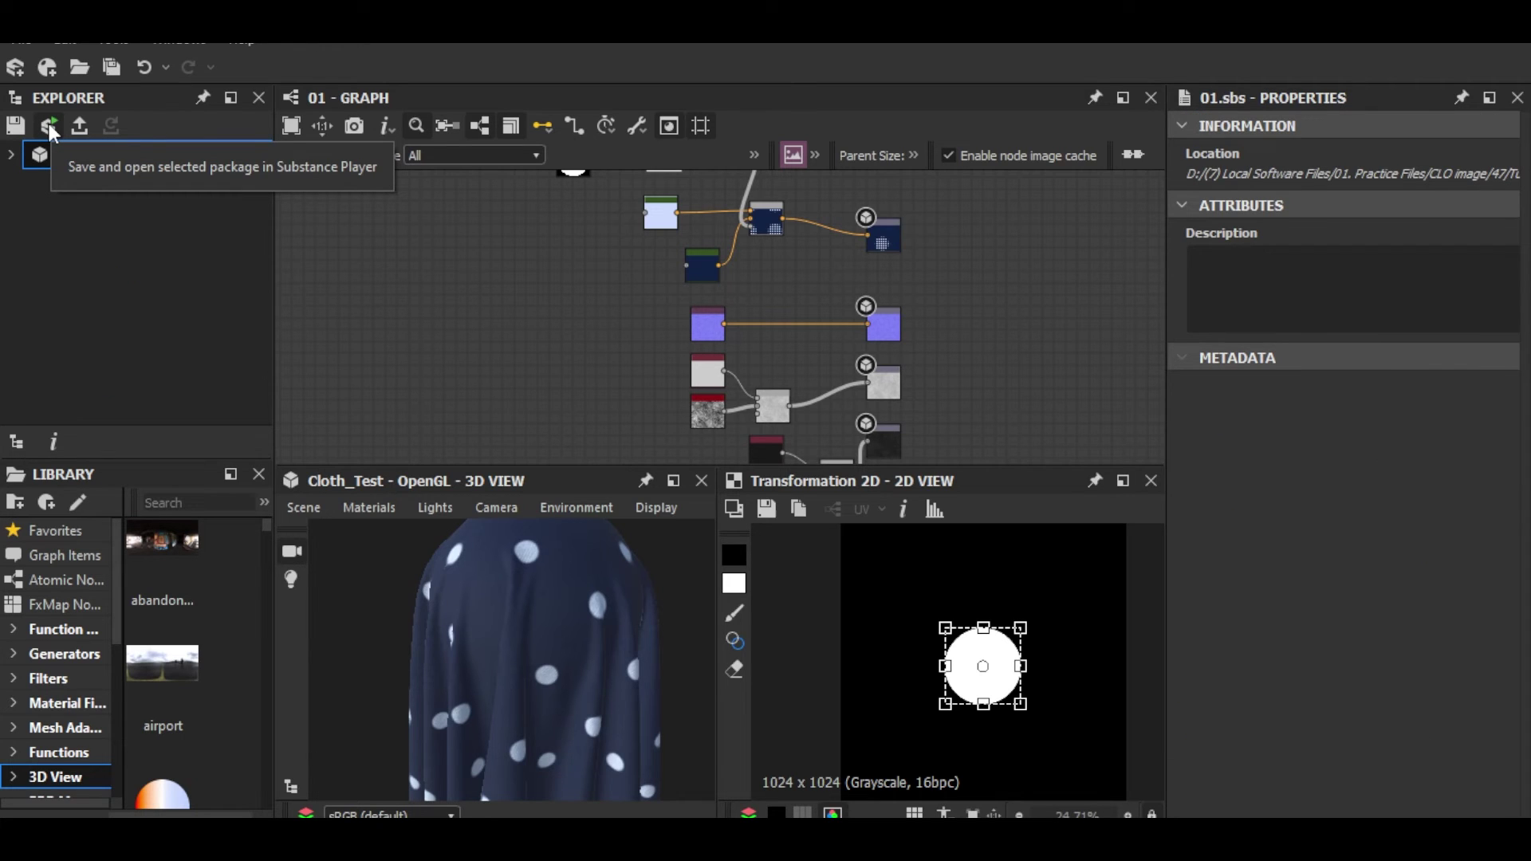
click(49, 128)
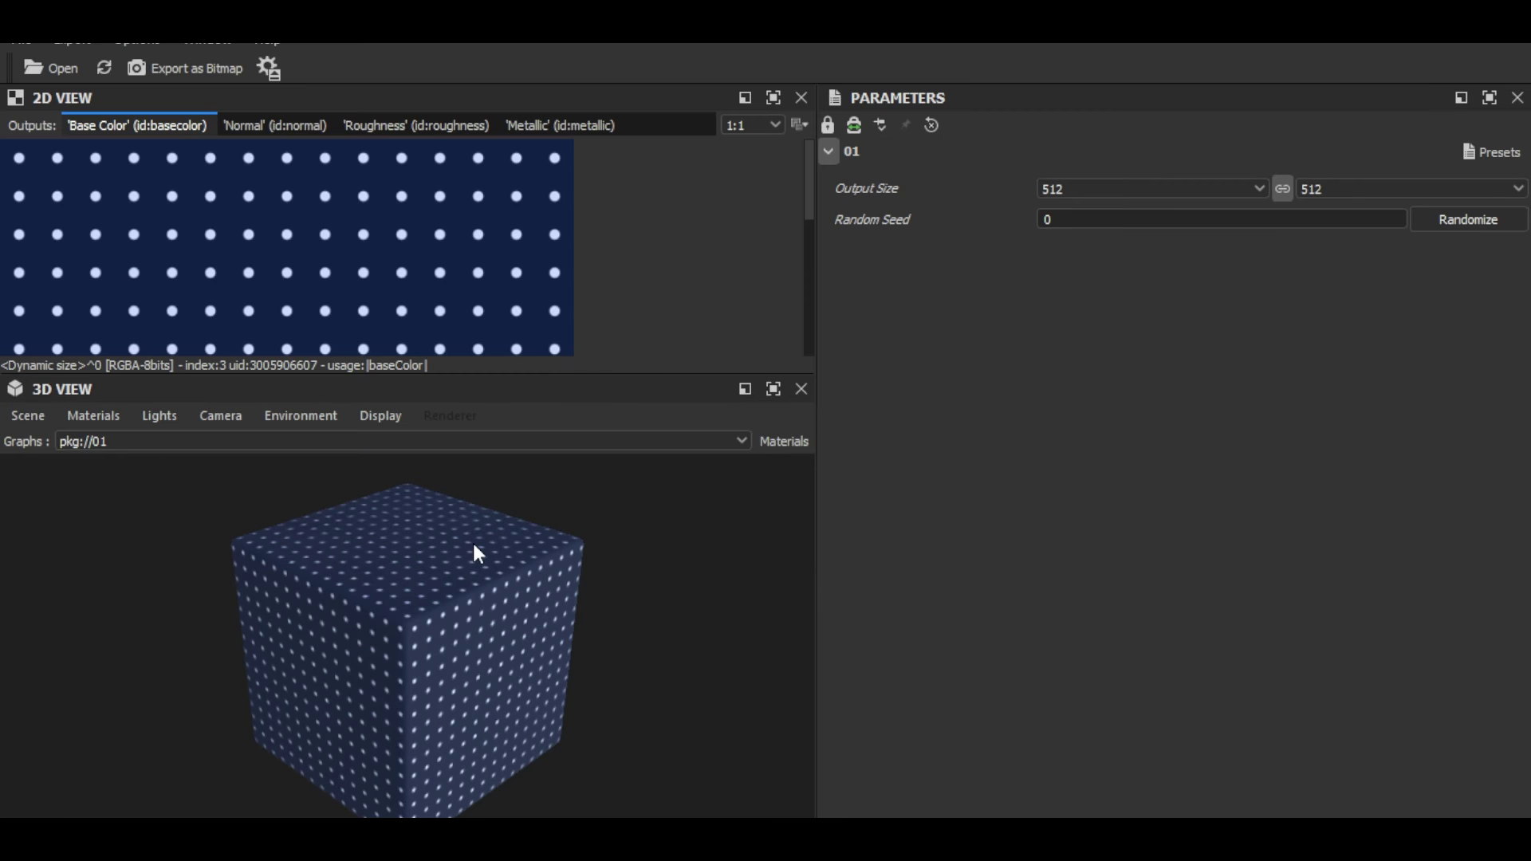
Step: Set the output size to 4096 and export the Base Color, Normal, Roughness and Metallic outputs as TGA files to the 47/Tuts/Textures folder
click(1080, 189)
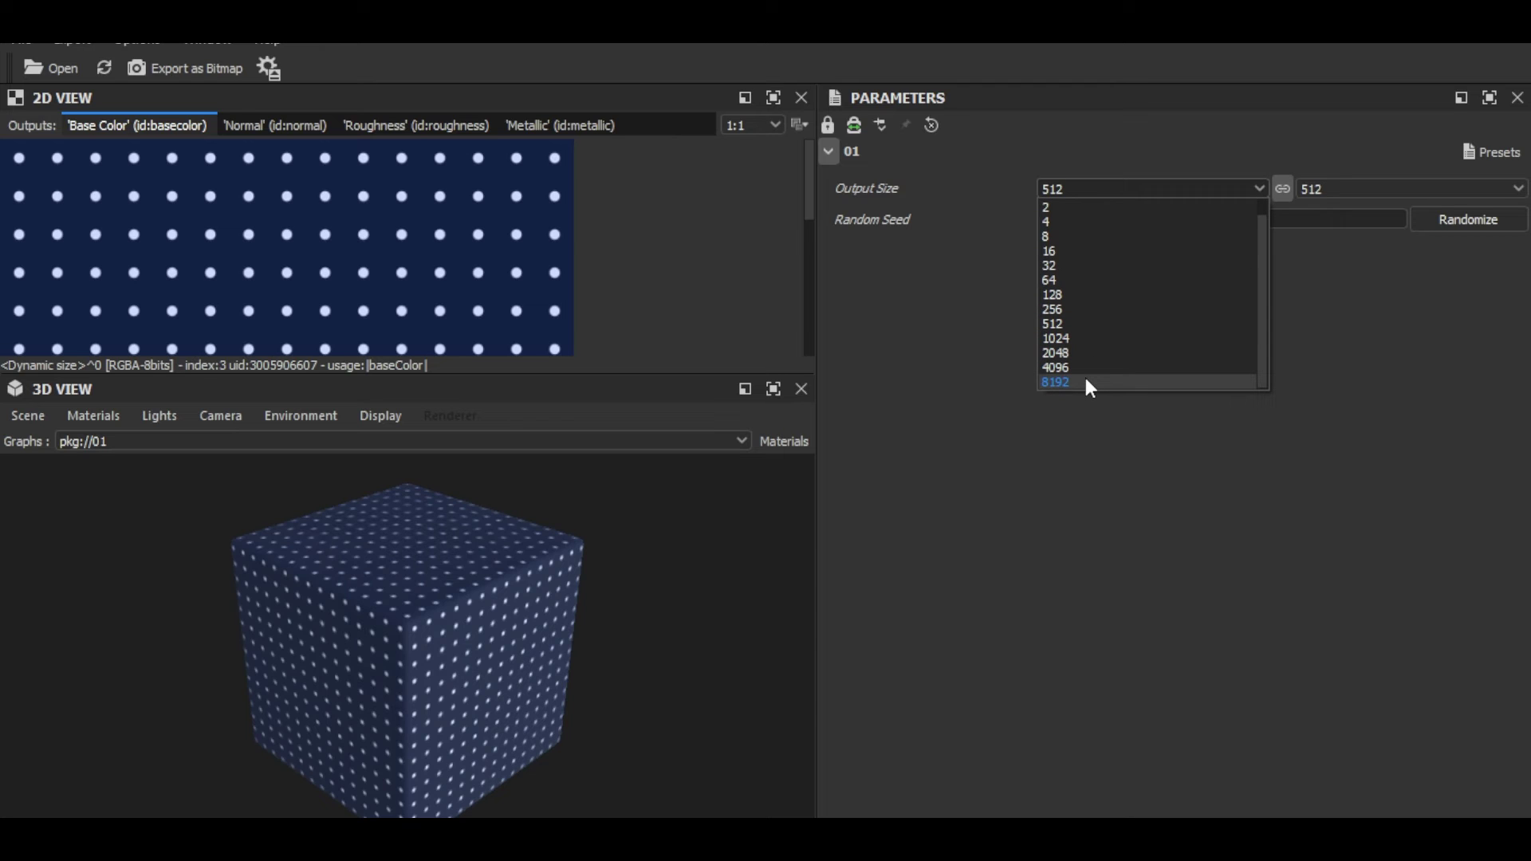
click(1068, 368)
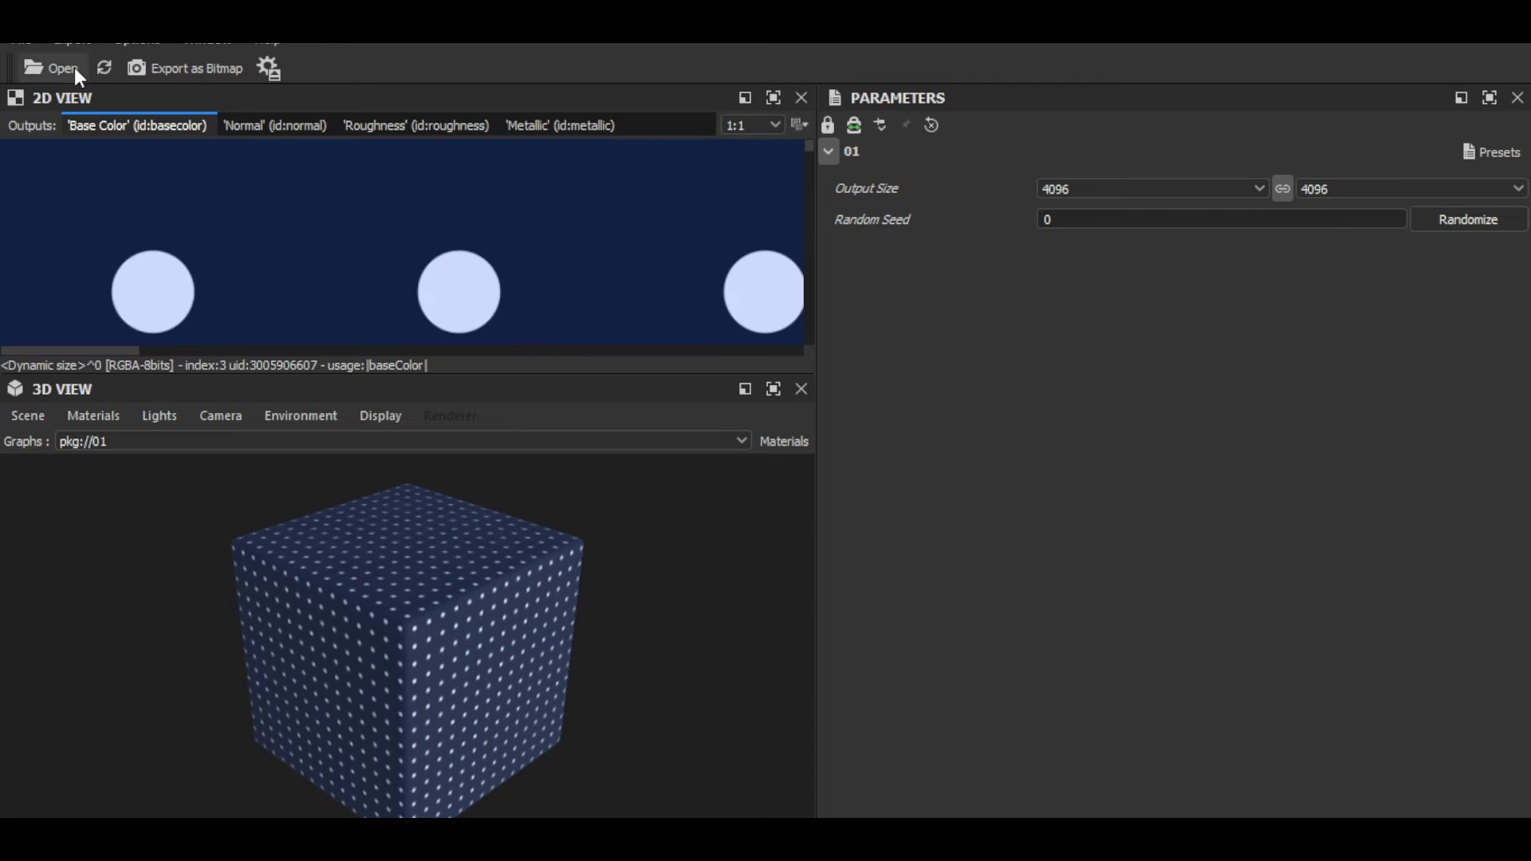
click(56, 45)
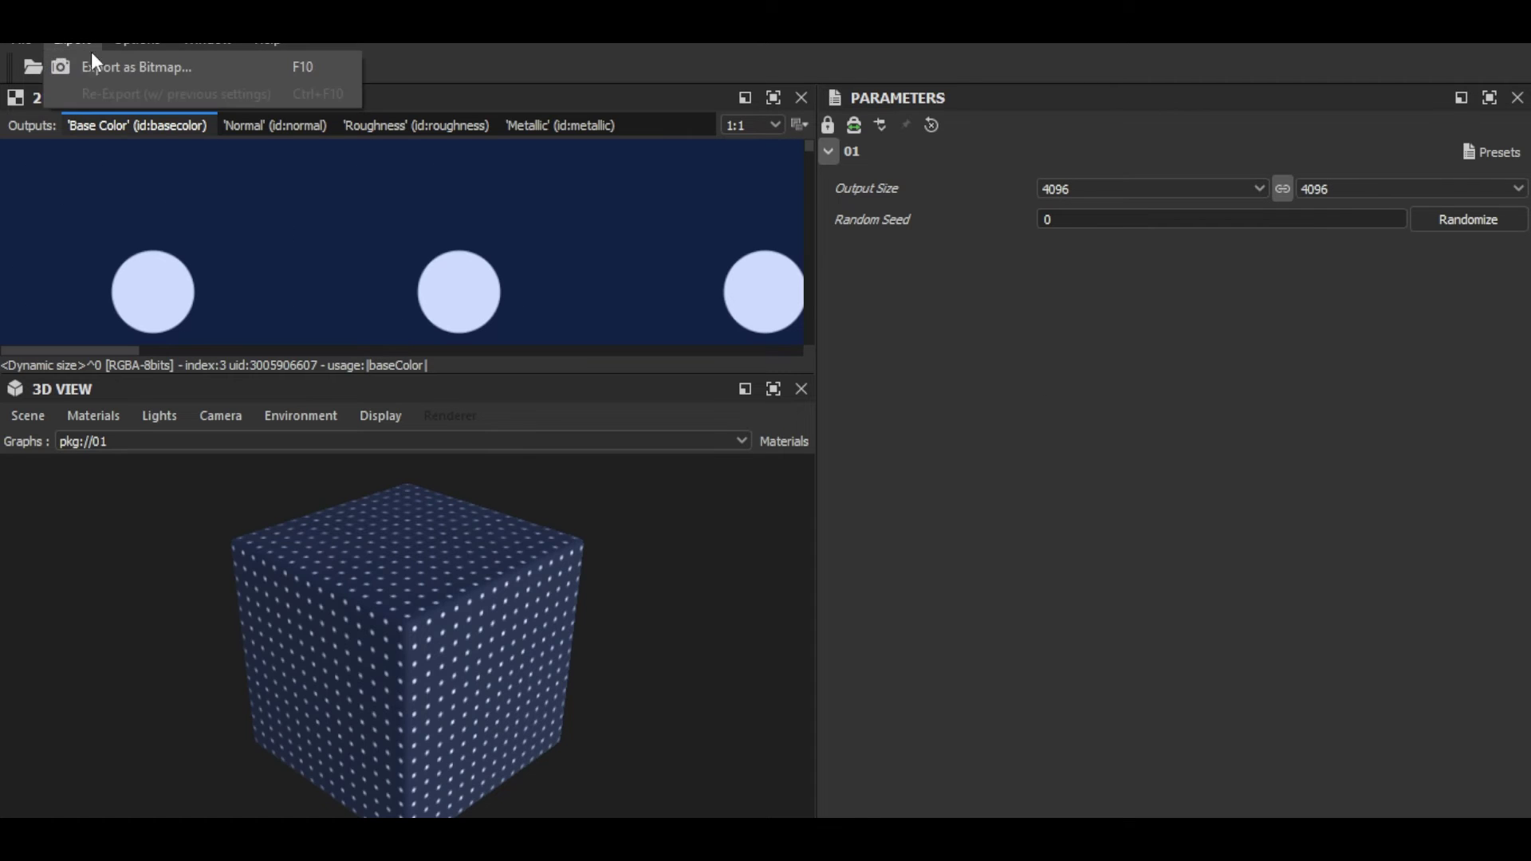
click(139, 68)
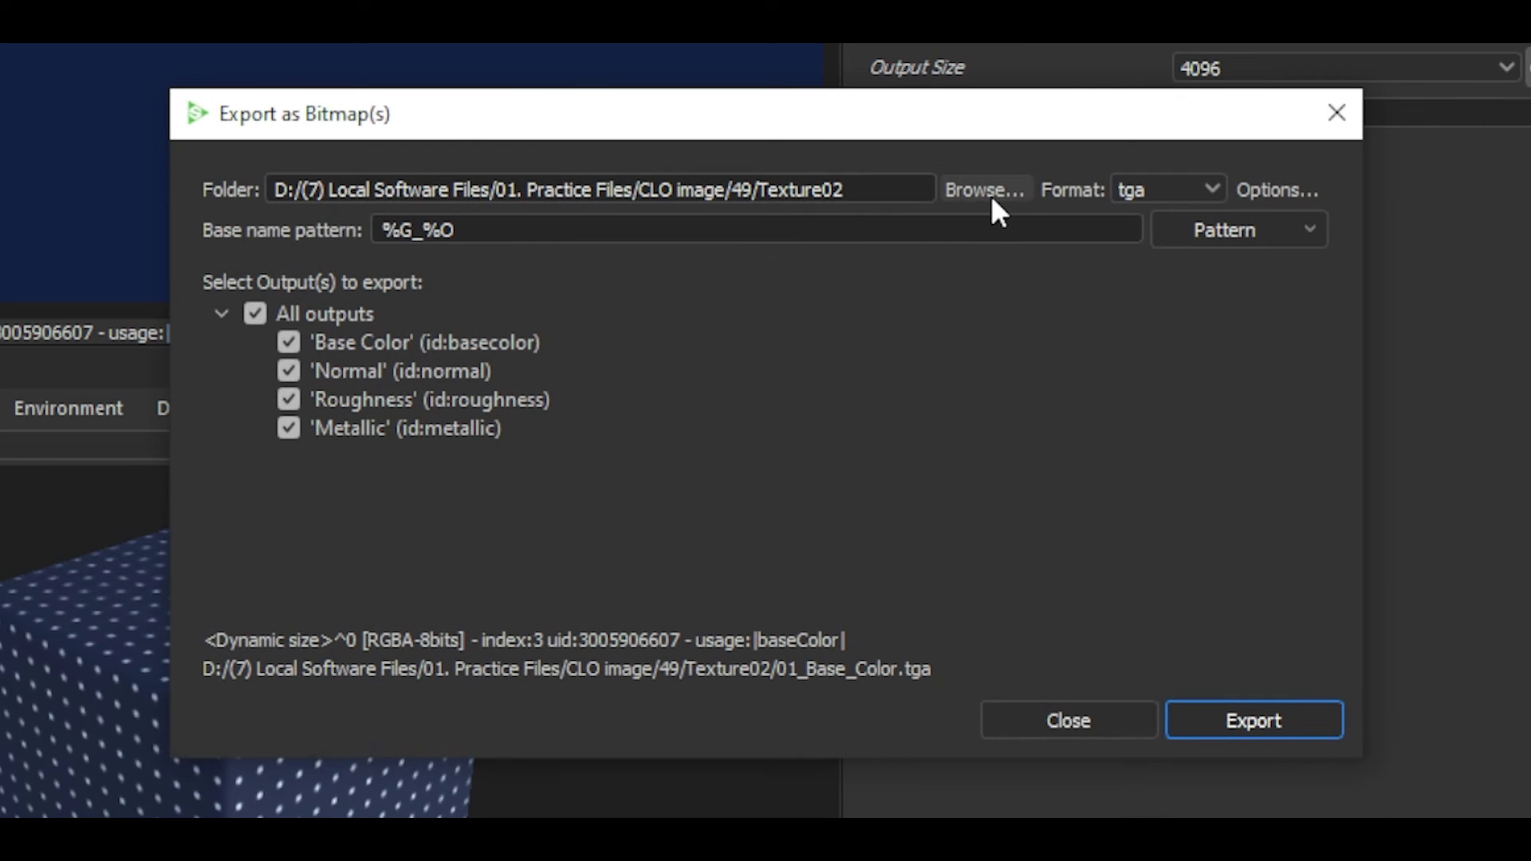
click(990, 189)
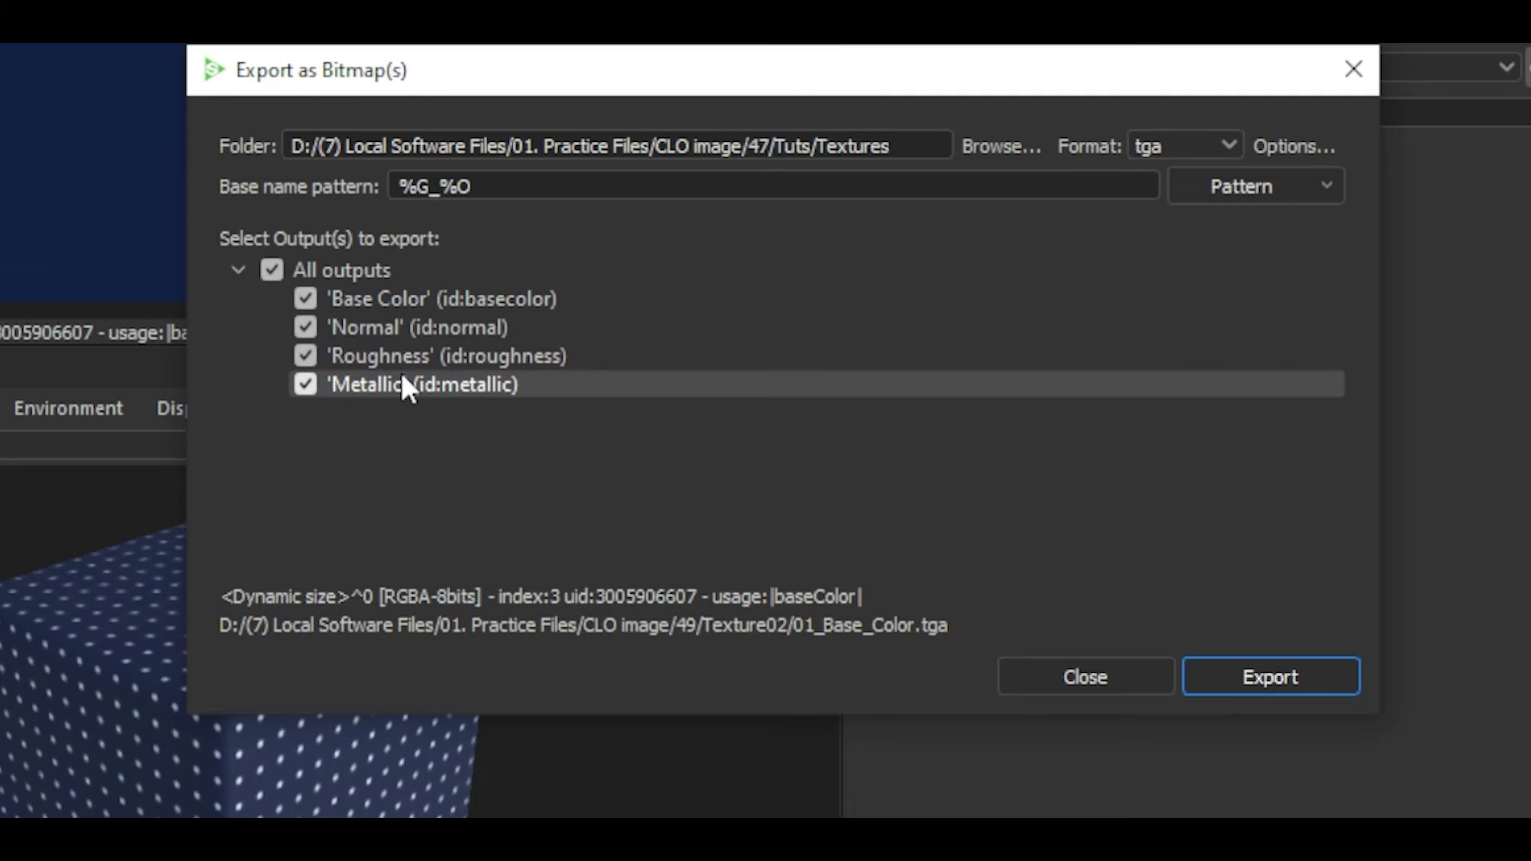
click(1253, 675)
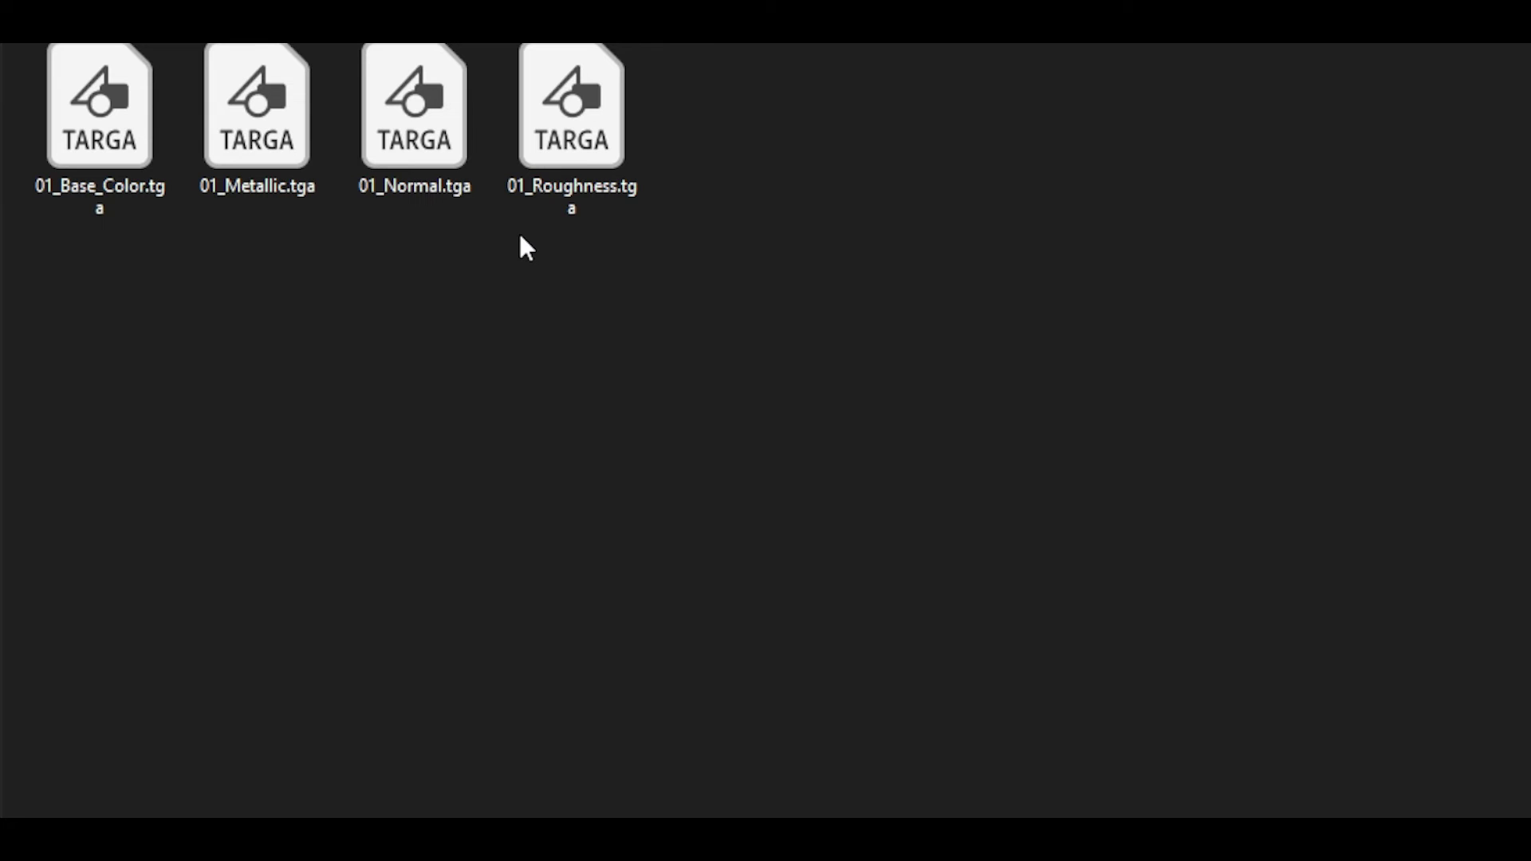
click(572, 132)
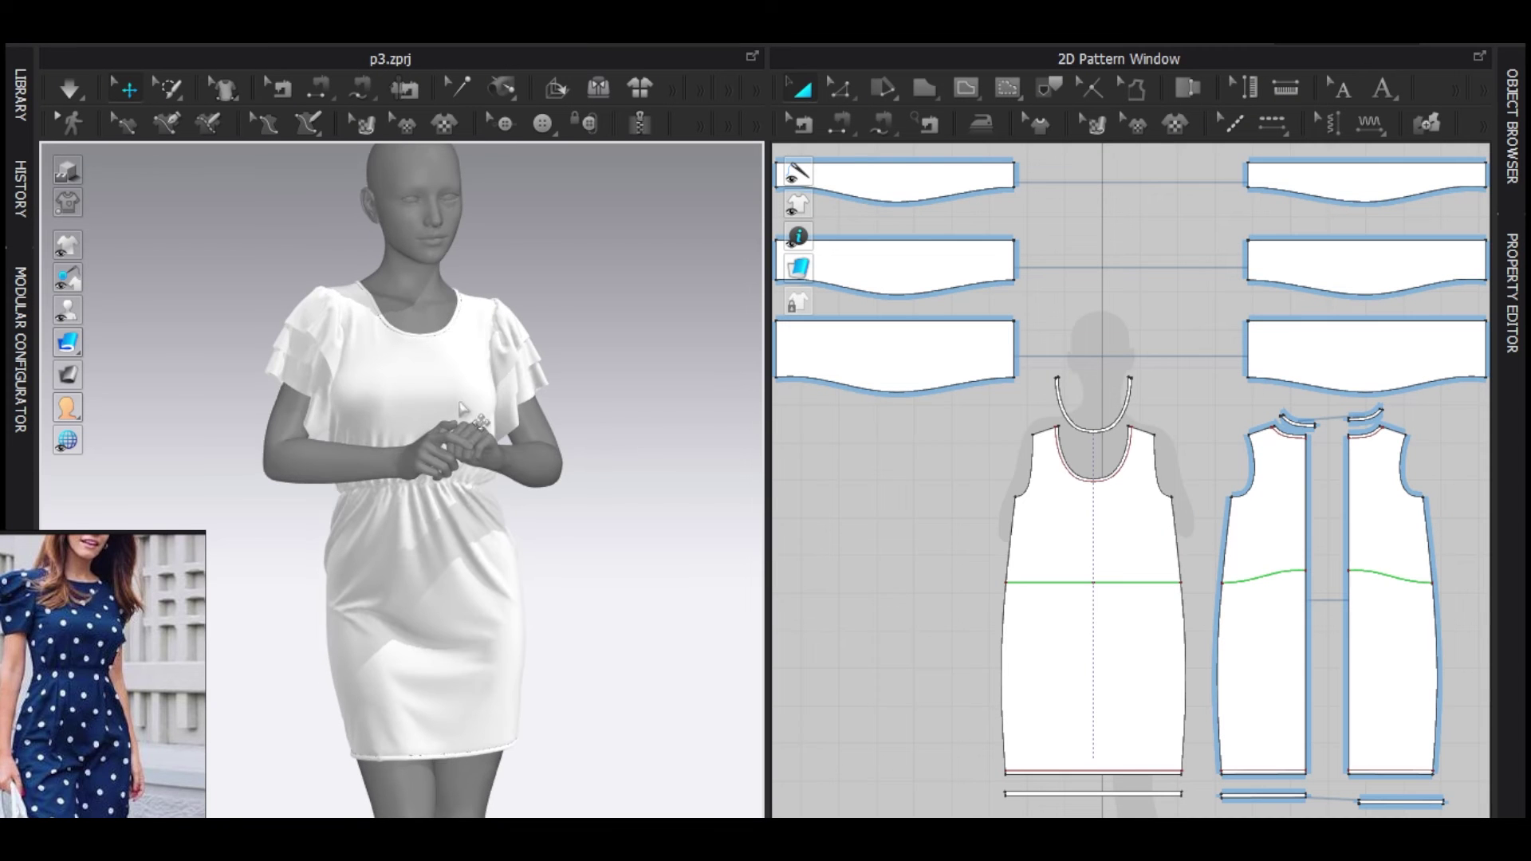
Step: Switch to the white dress project p3.zprj in CLO, select FABRIC 2 and open its properties
middle_drag(459, 404, 468, 373)
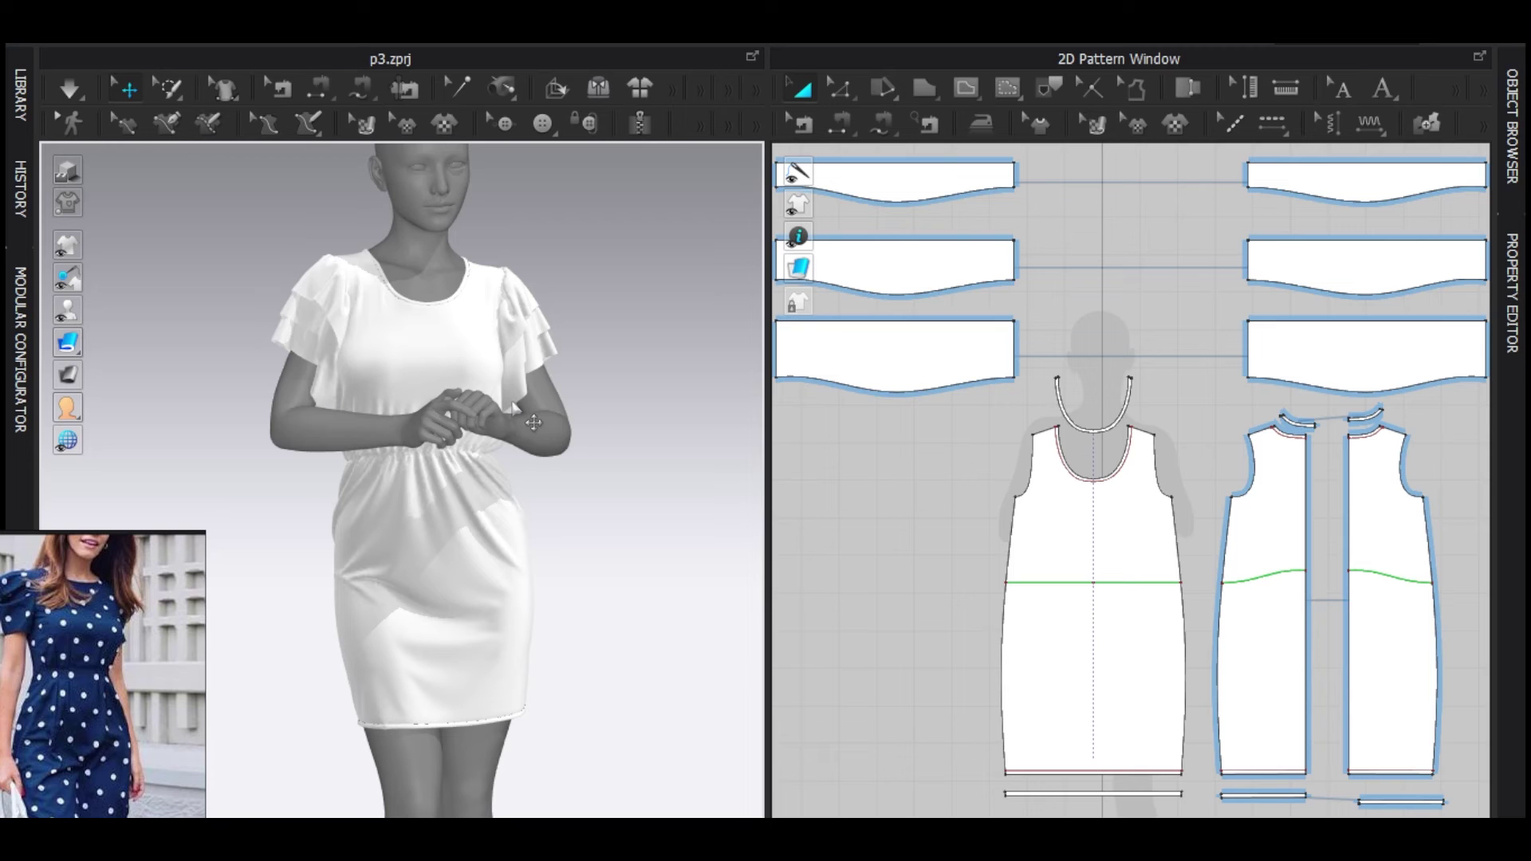
scroll(952, 419, down, 3)
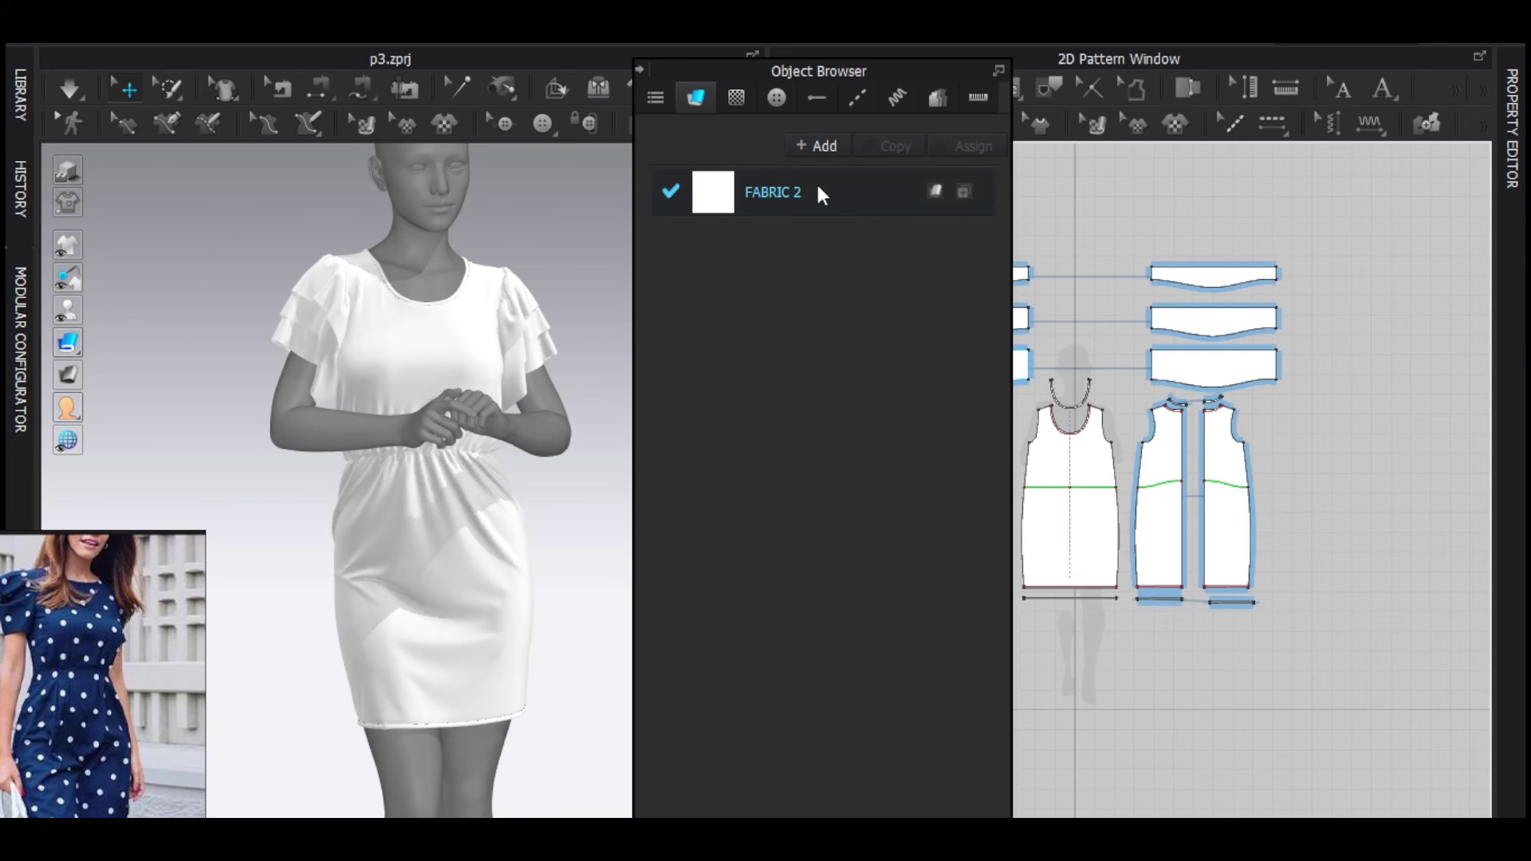
click(834, 199)
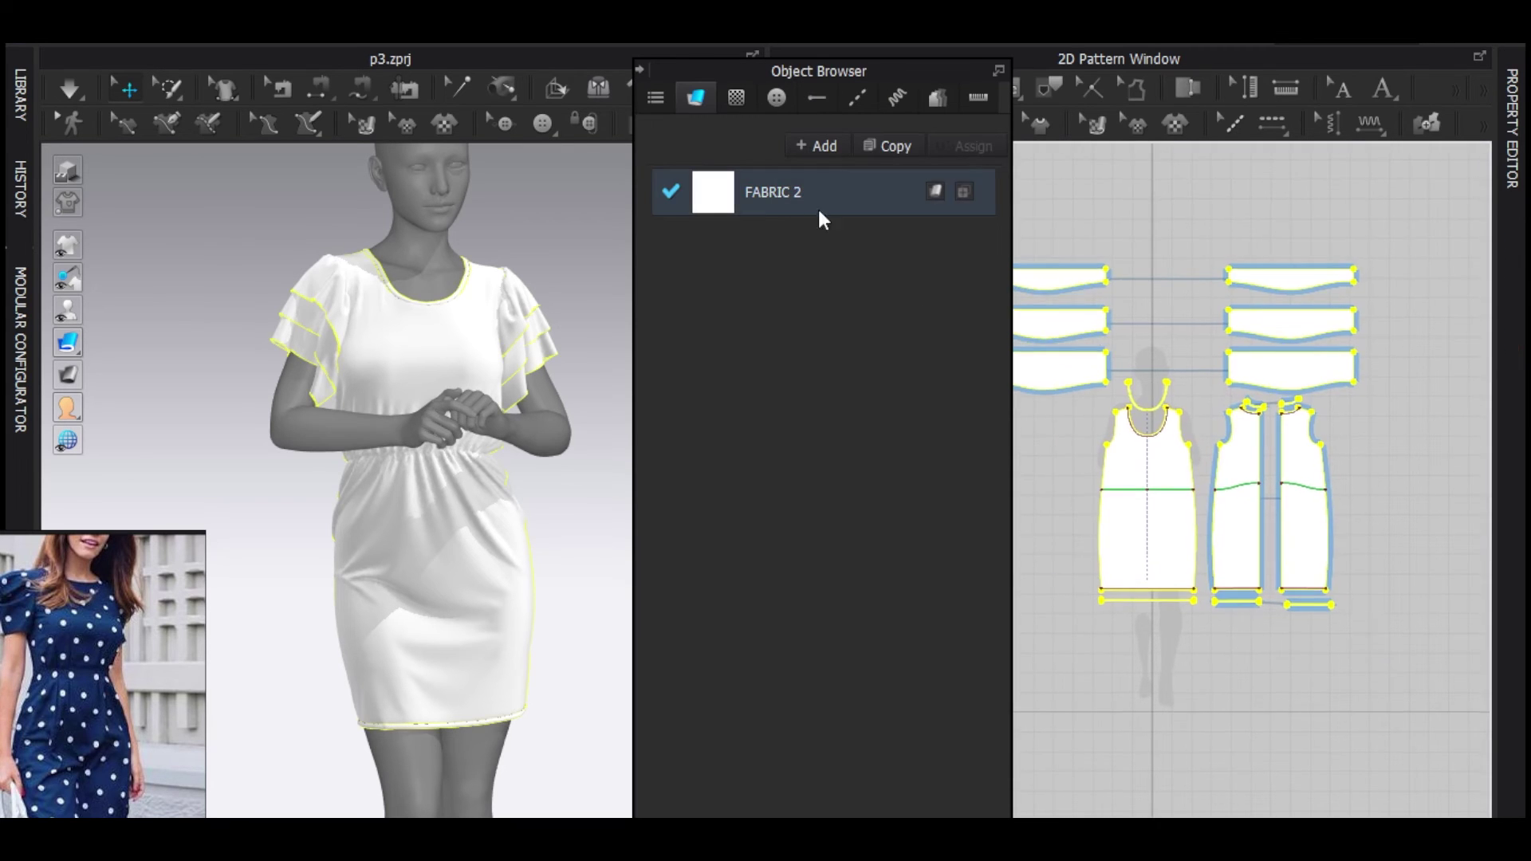
drag(825, 39, 754, 35)
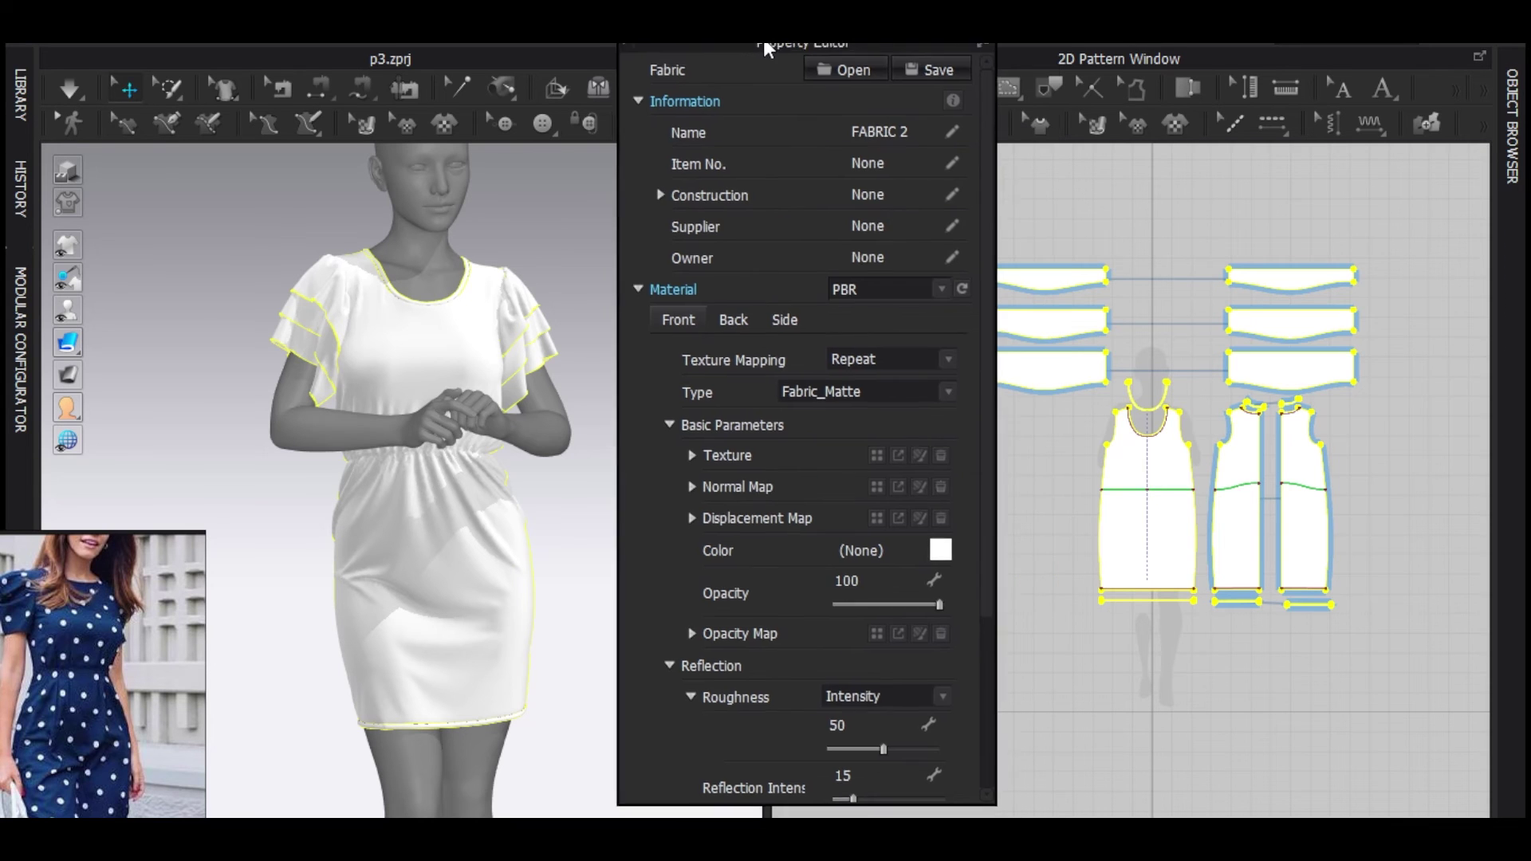
Step: Assign the exported base color image to FABRIC 2's front Texture and the exported normal image to its Normal Map
scroll(770, 422, down, 2)
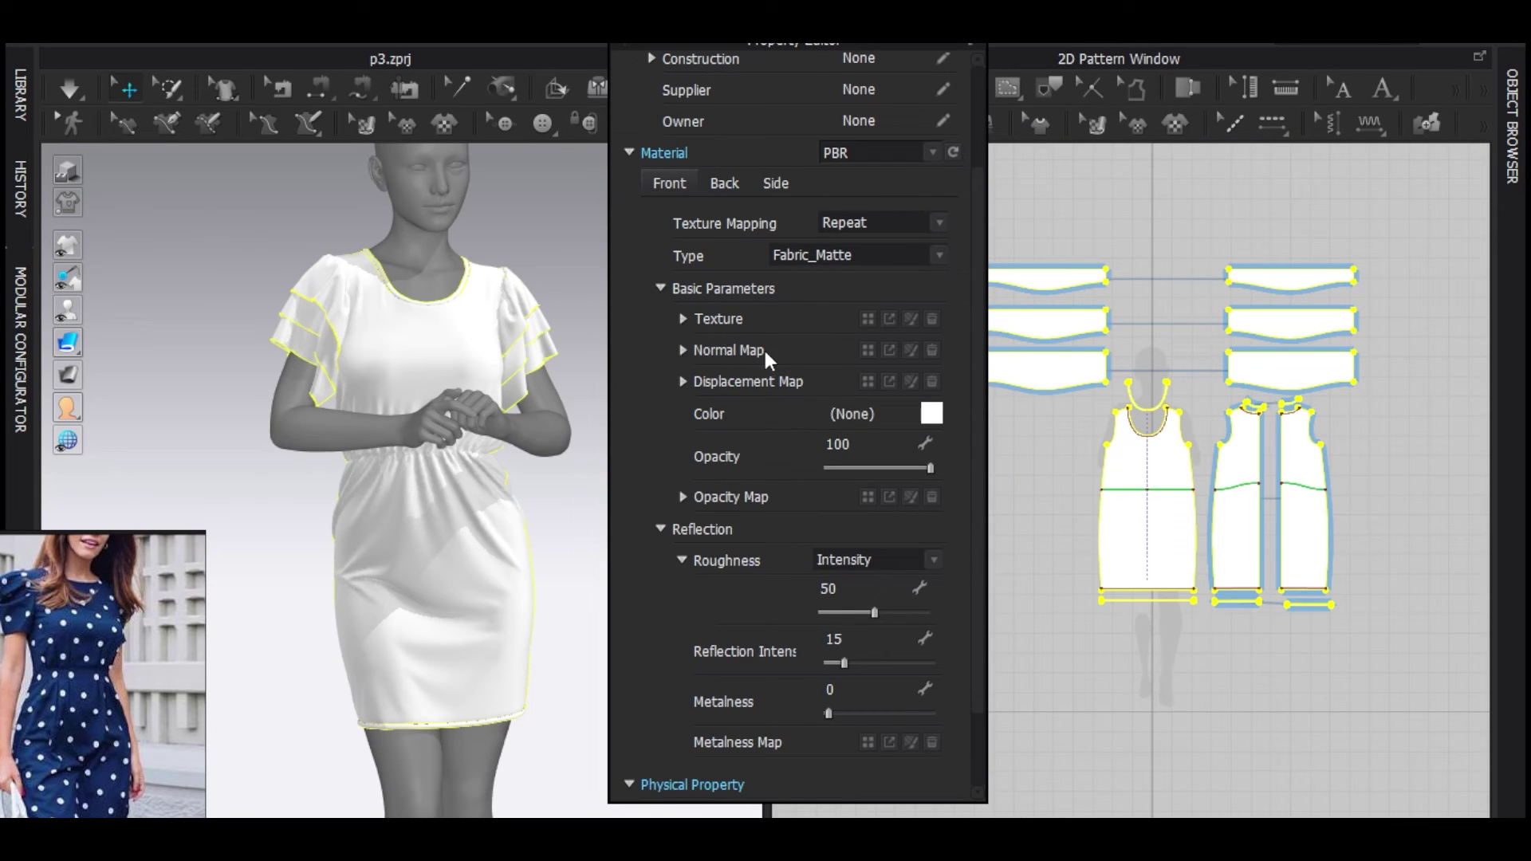
scroll(765, 430, down, 2)
scroll(778, 461, down, 1)
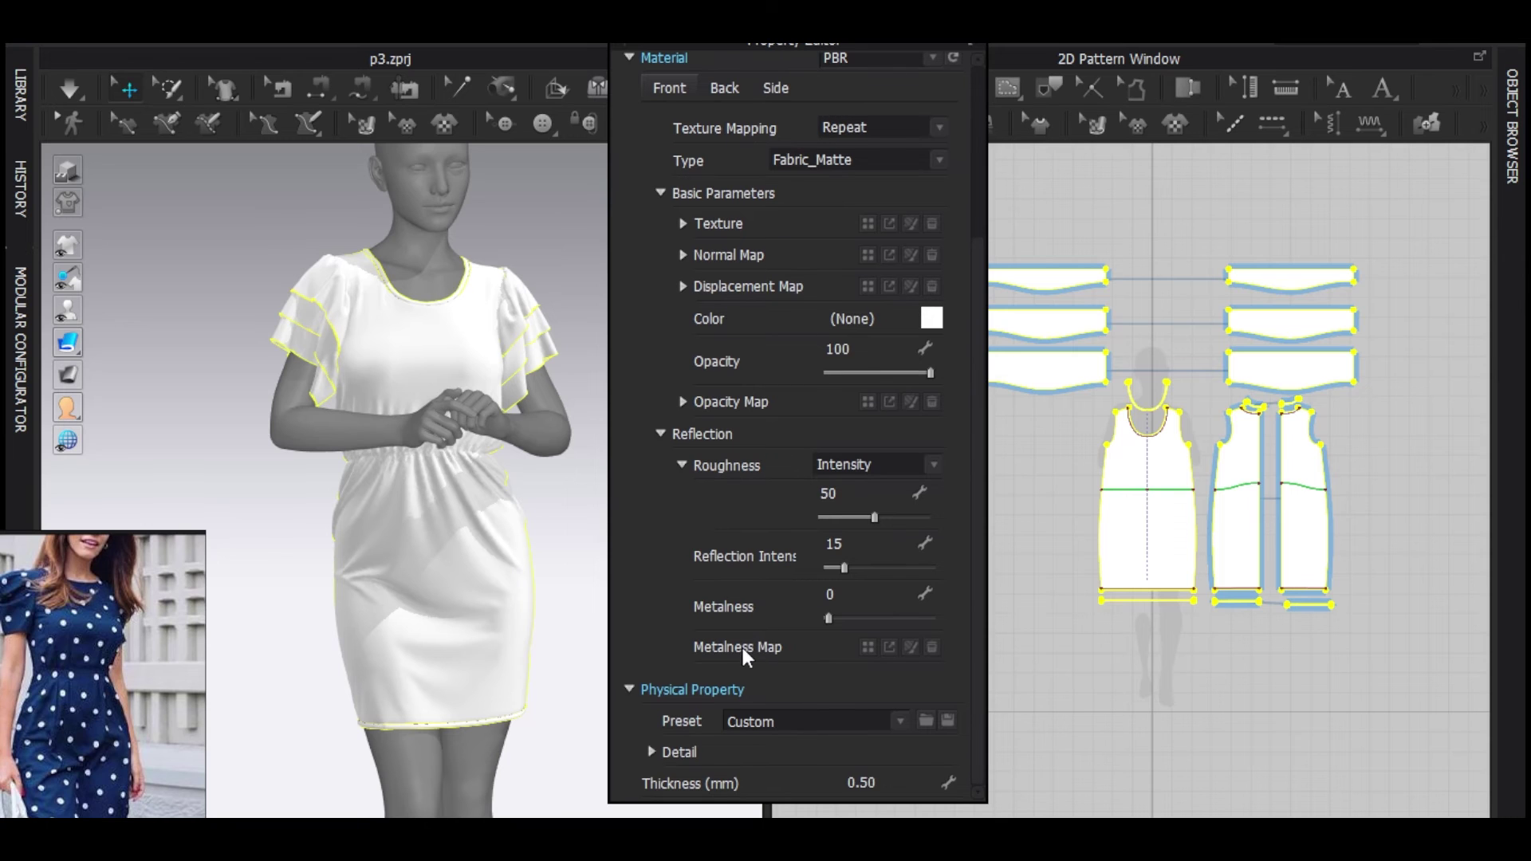
scroll(759, 514, up, 3)
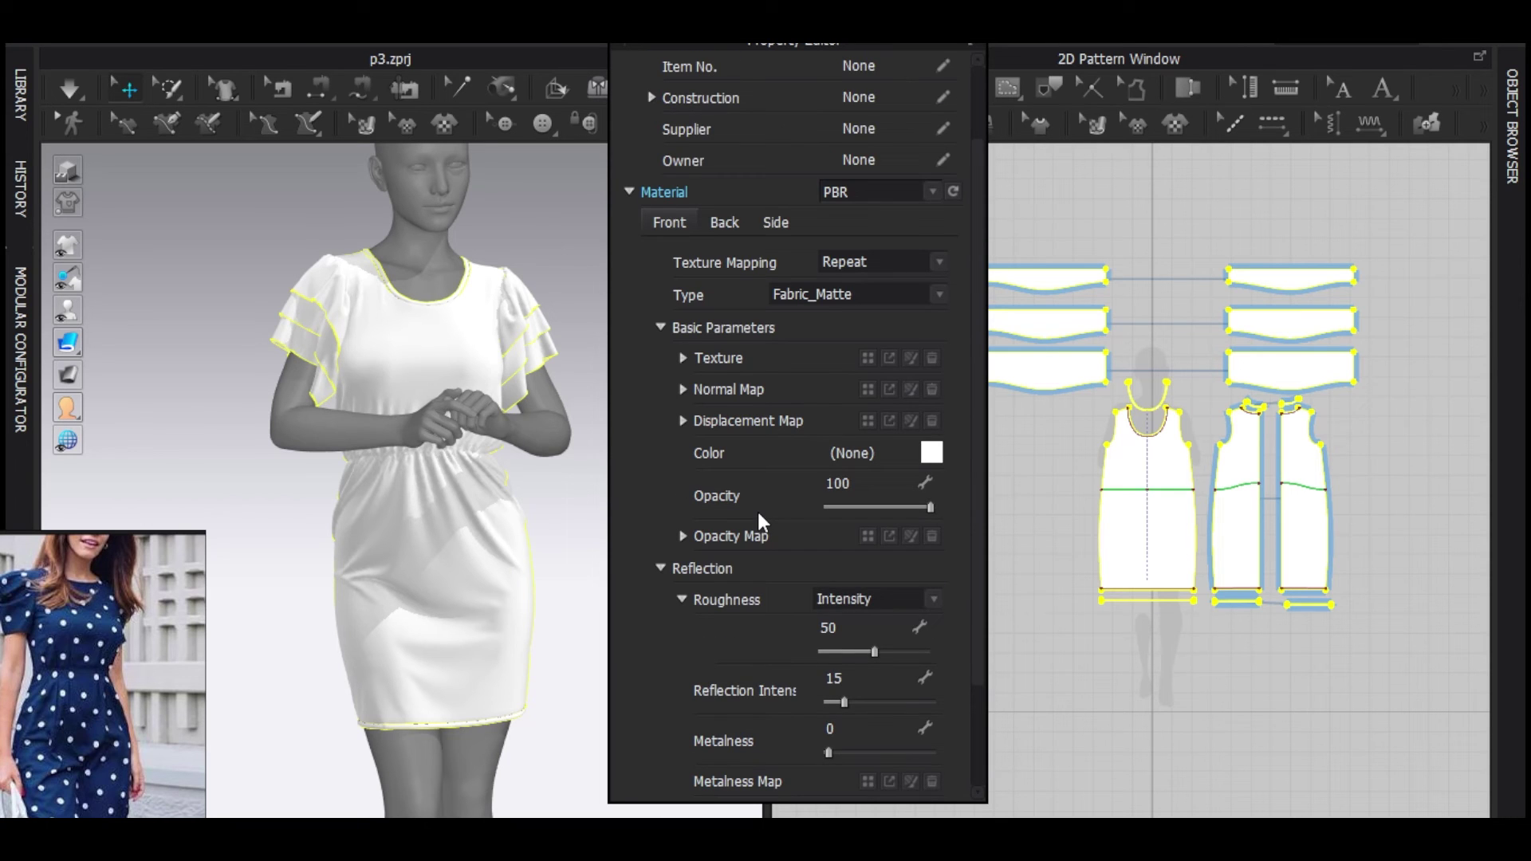
scroll(762, 500, up, 2)
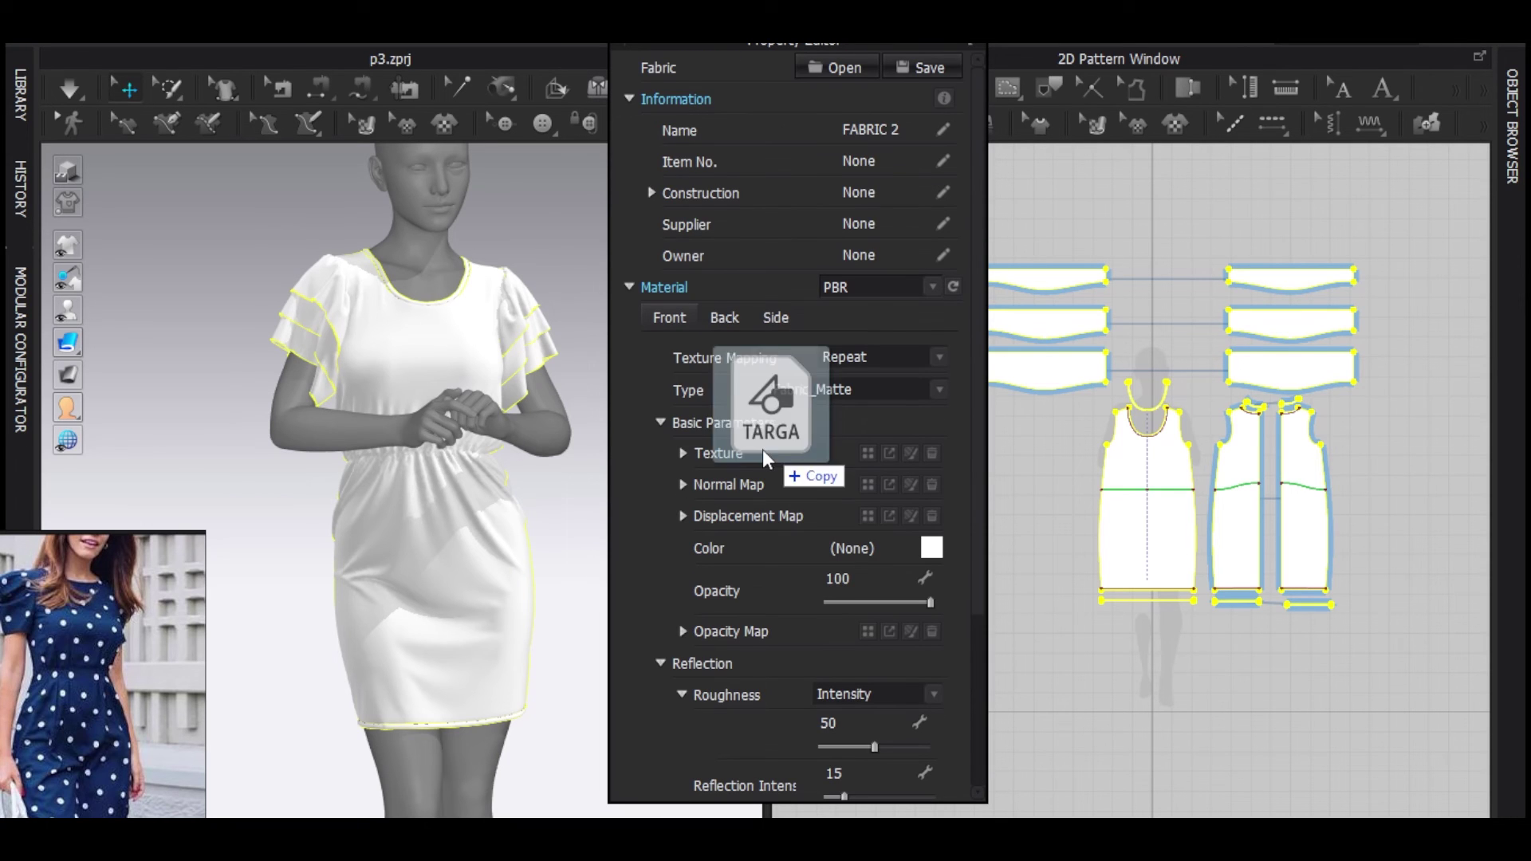
drag(763, 448, 757, 453)
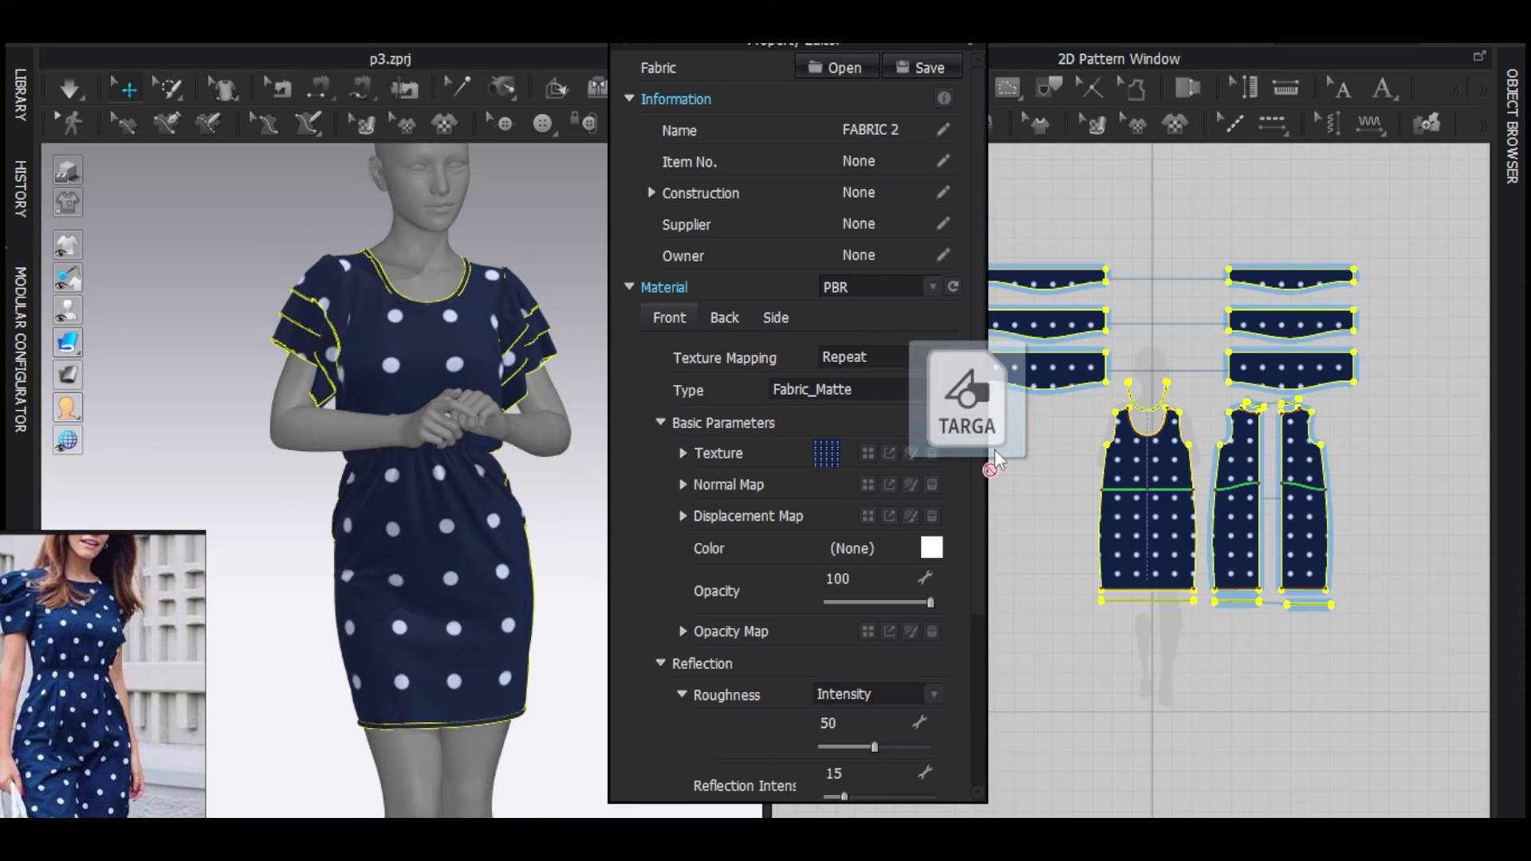
drag(993, 448, 797, 490)
Step: Set the intensity of FABRIC 2's Normal Map to 25
click(852, 512)
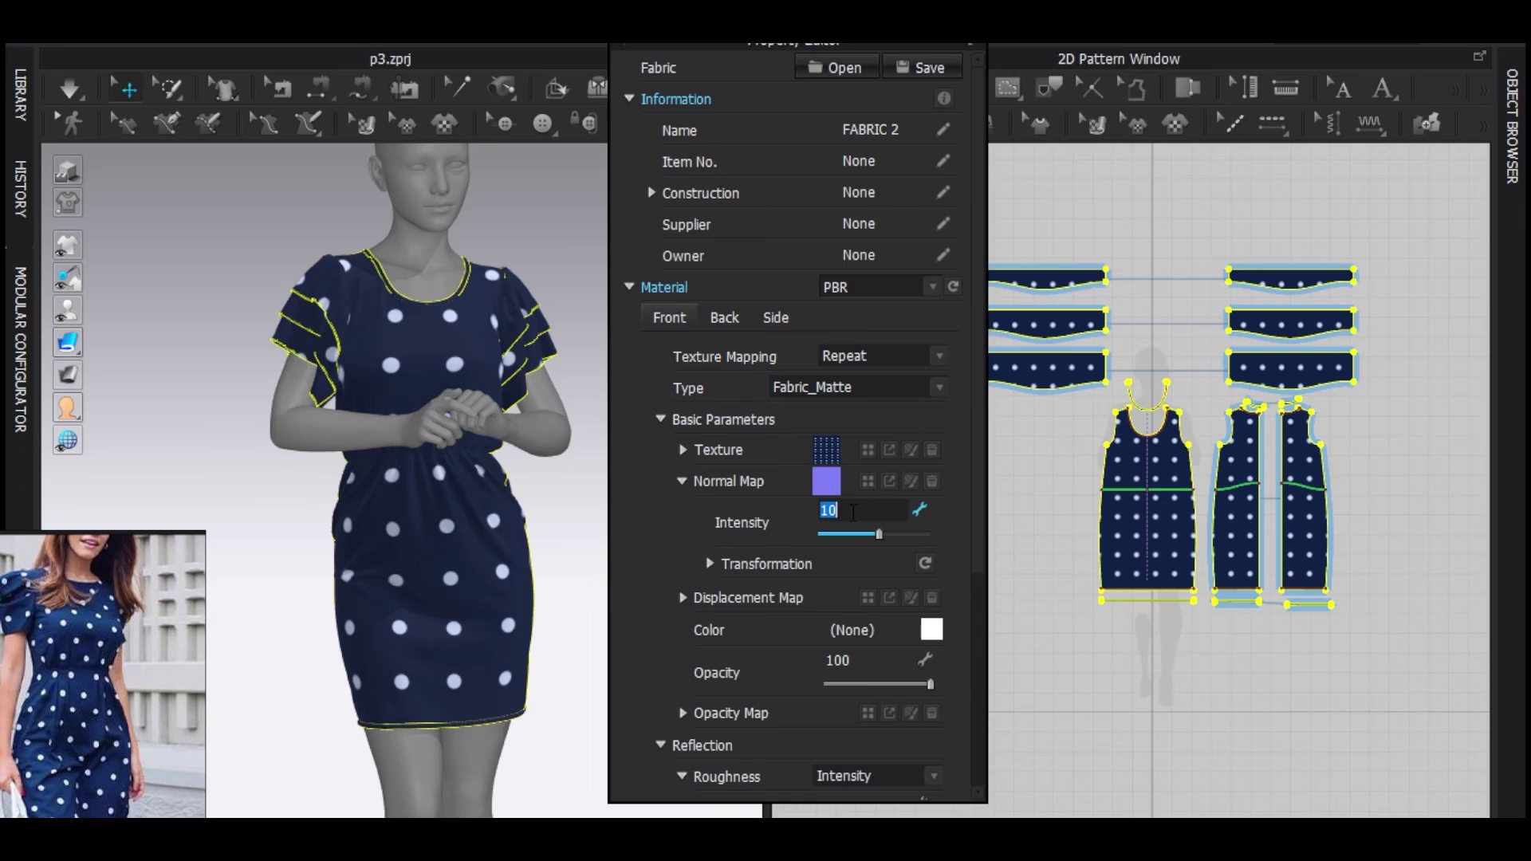
text(2)
key(Return)
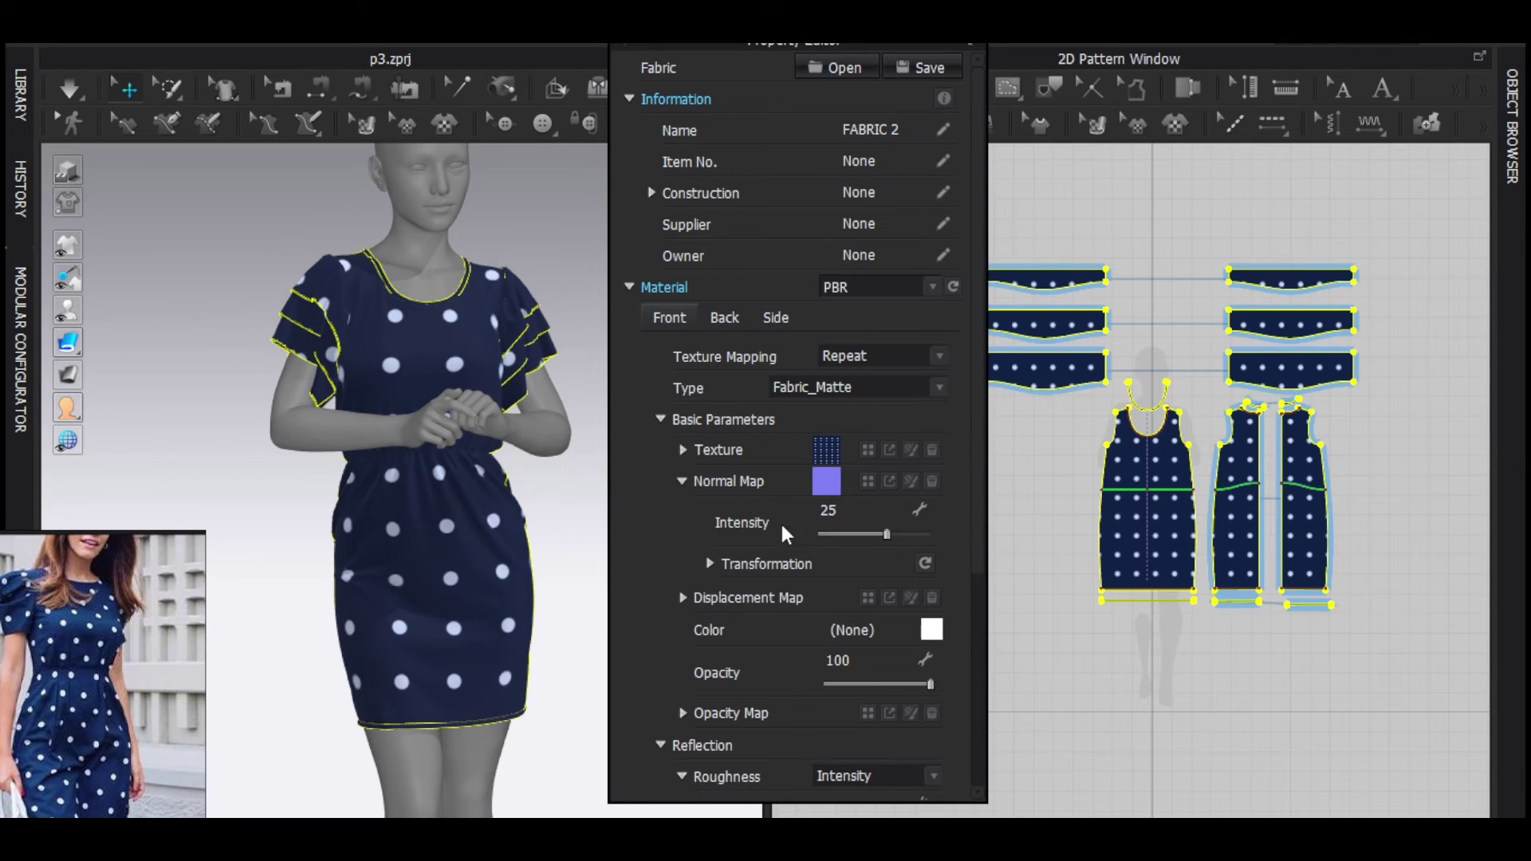
Step: Switch FABRIC 2's Roughness from Intensity to Map and assign the exported roughness image to it
scroll(780, 520, down, 5)
scroll(738, 618, down, 2)
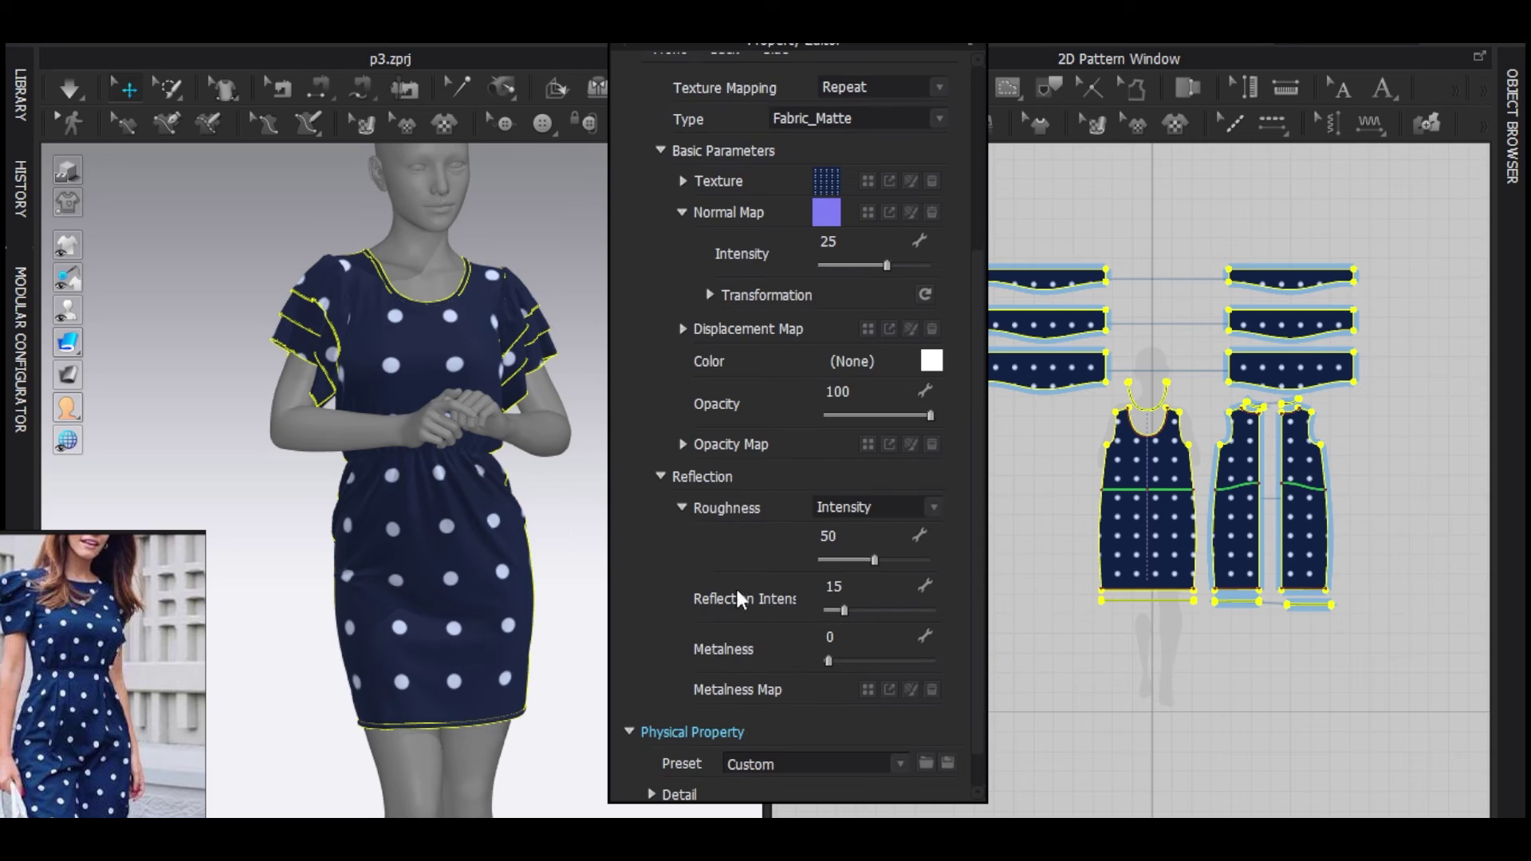
click(835, 505)
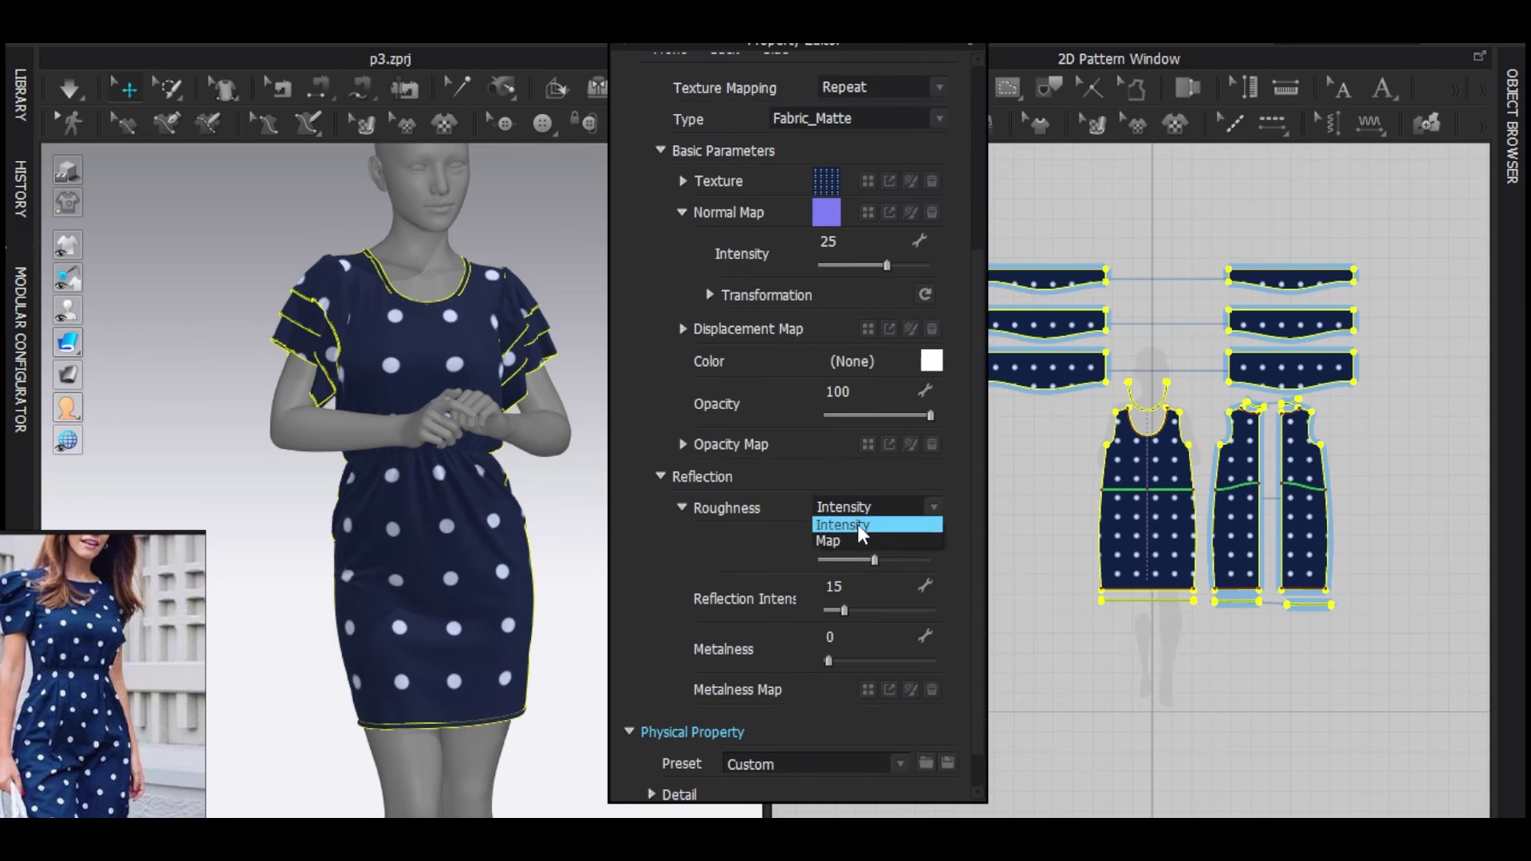
click(836, 538)
drag(1114, 518, 775, 539)
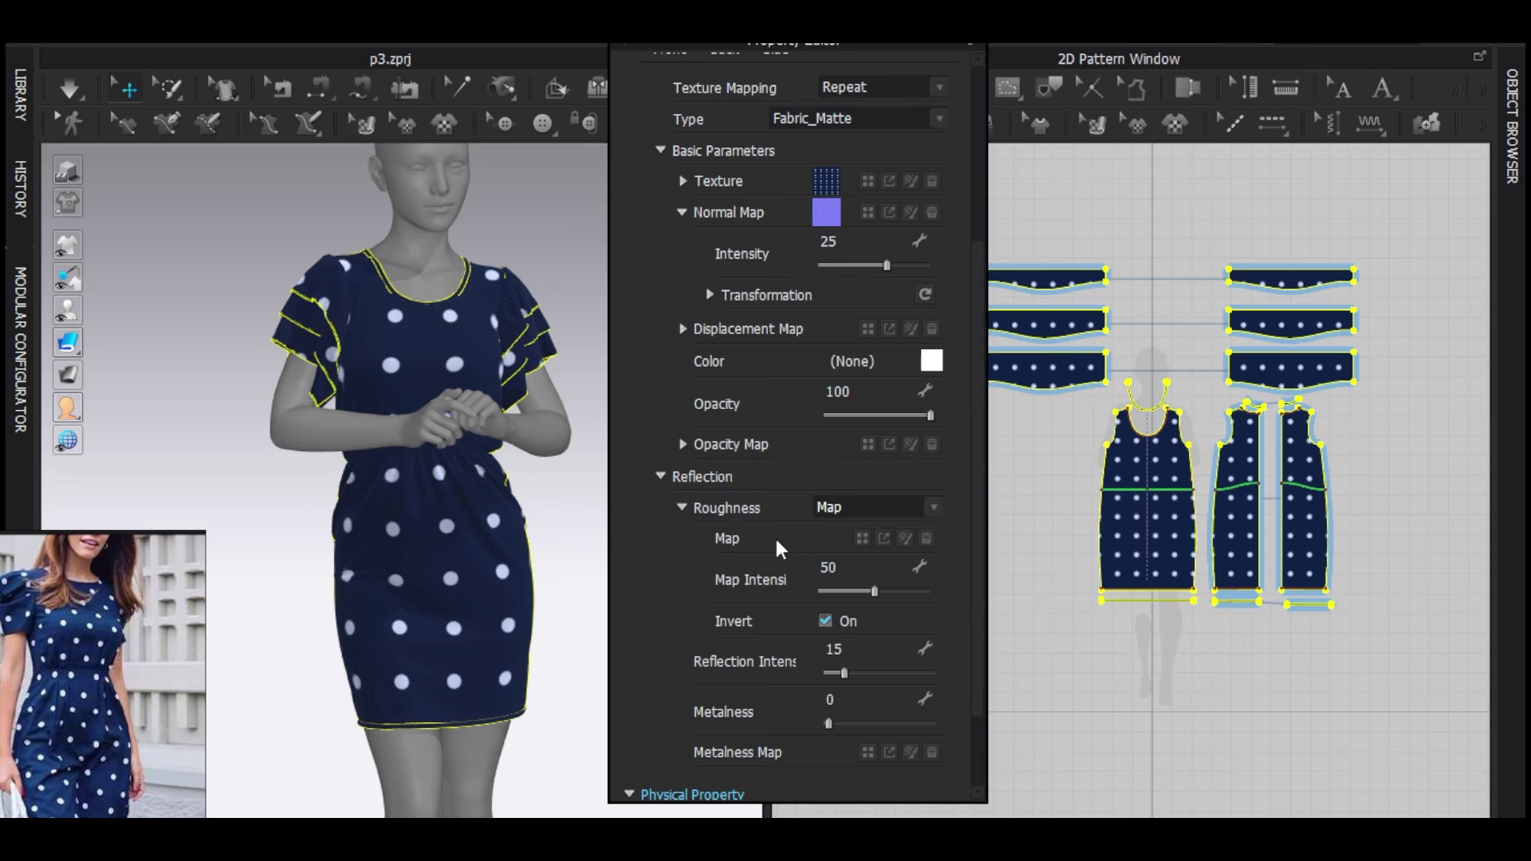
scroll(775, 542, down, 3)
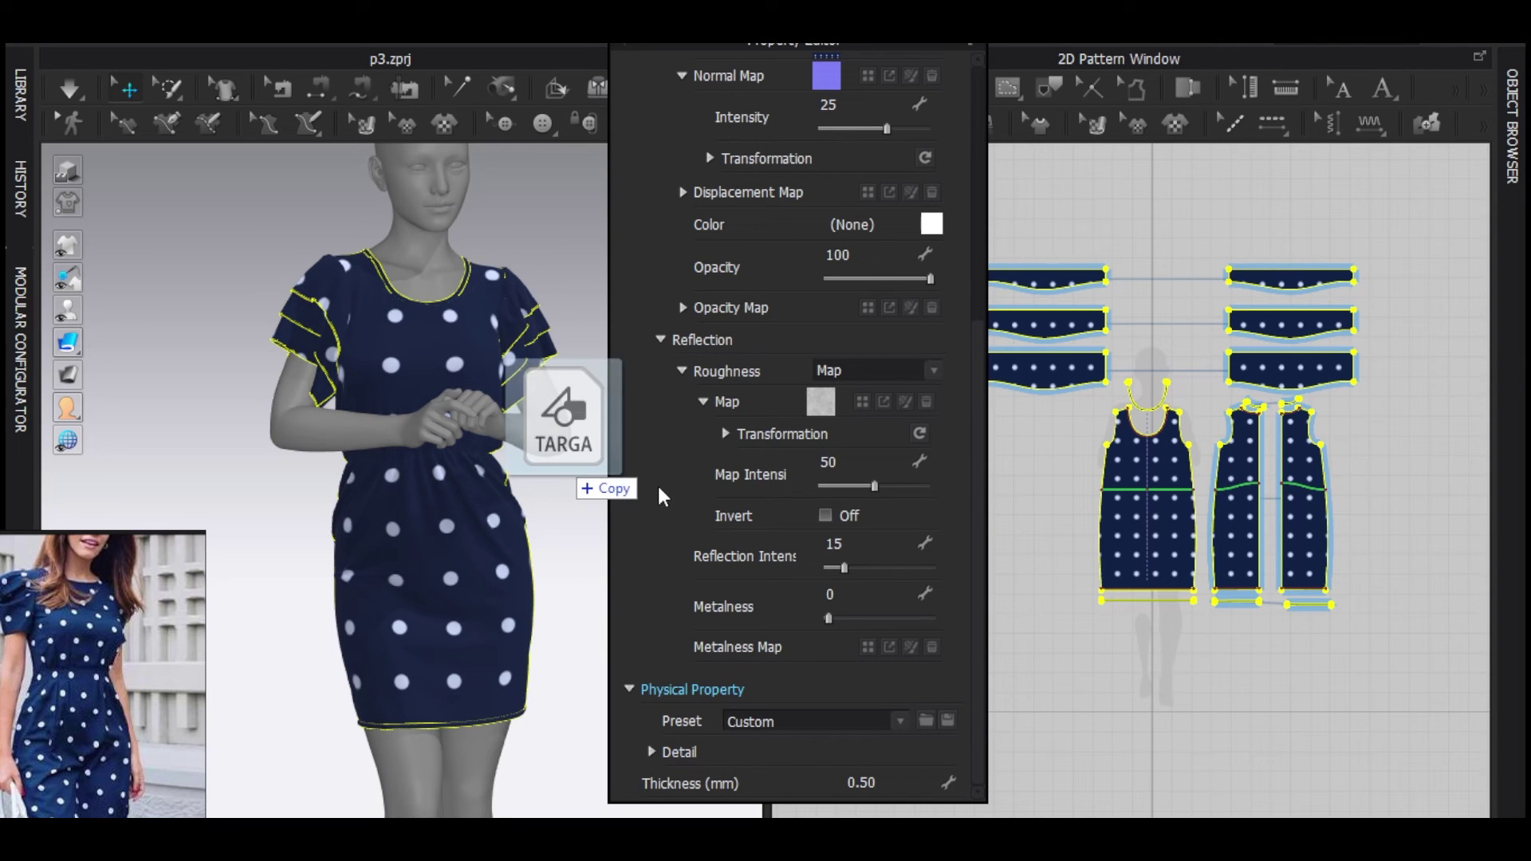
drag(659, 487, 773, 648)
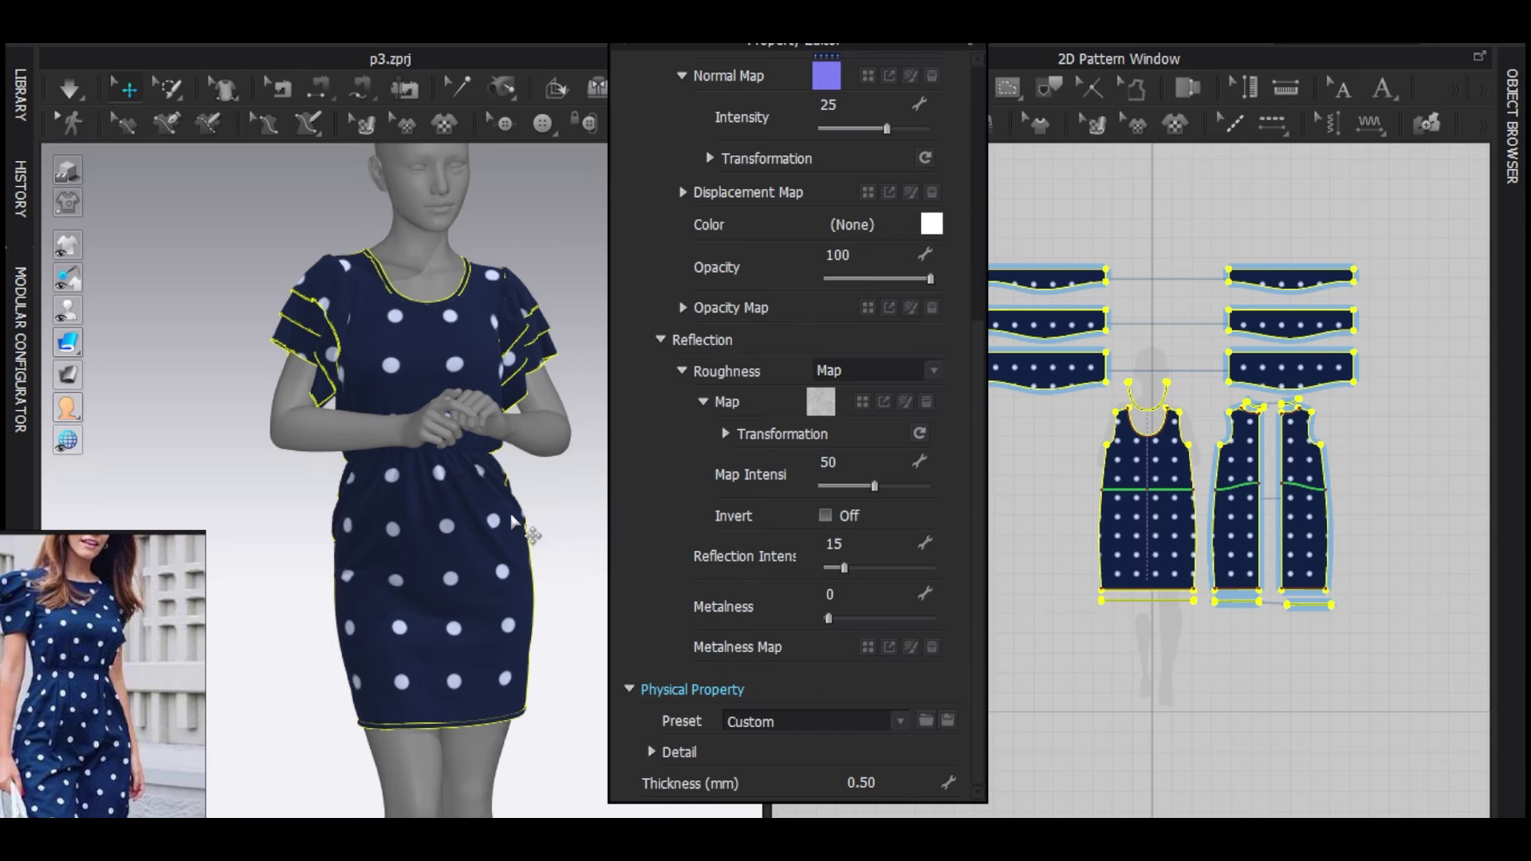
Step: Activate the Edit Texture (2D) tool and select the texture of the front dress panel
click(548, 507)
right_drag(548, 507, 477, 480)
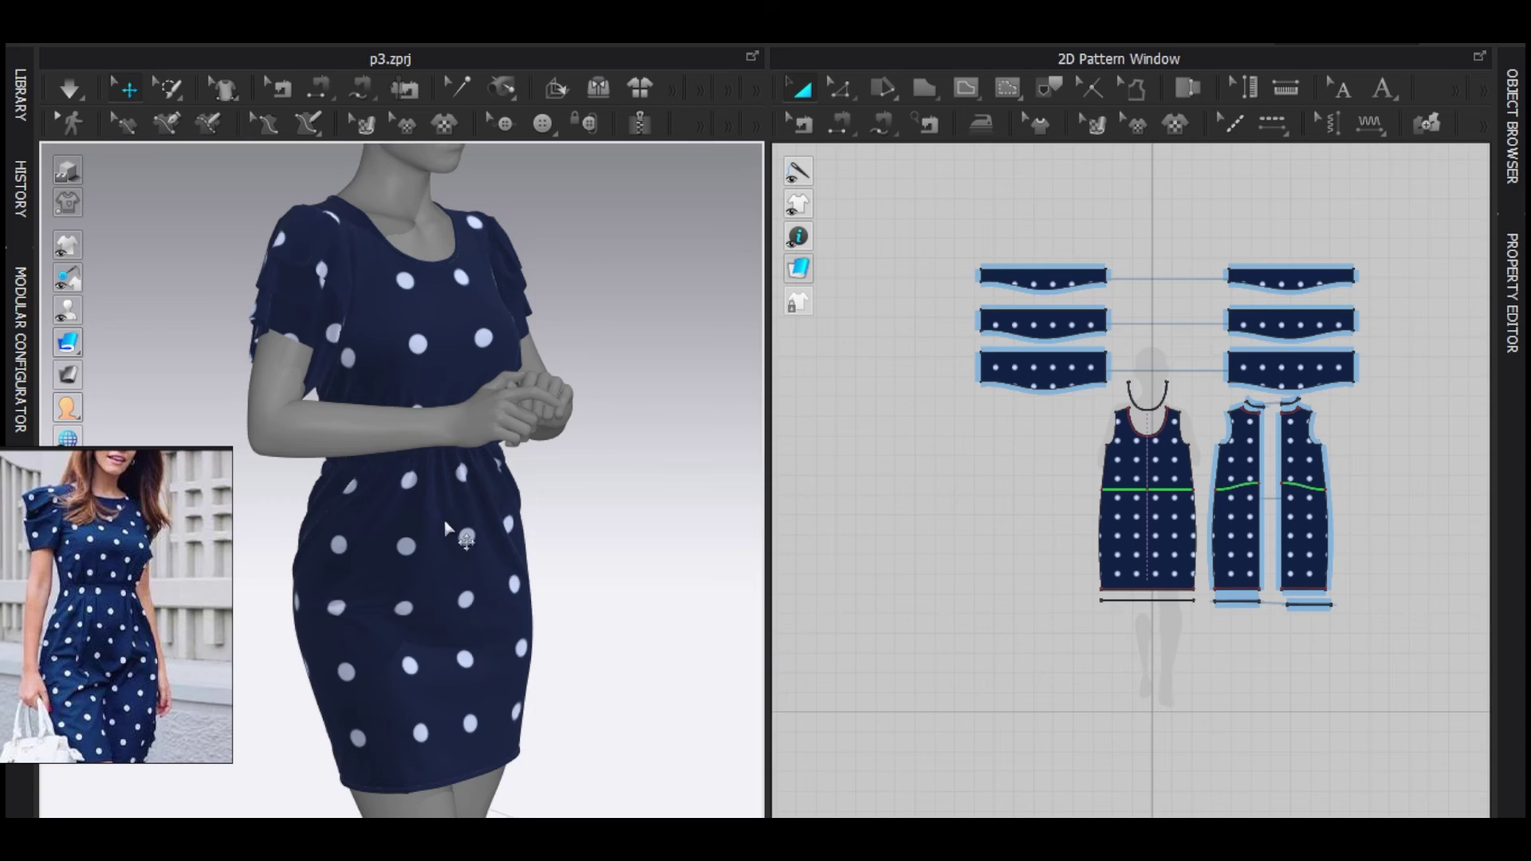
scroll(526, 519, up, 3)
scroll(1168, 495, up, 3)
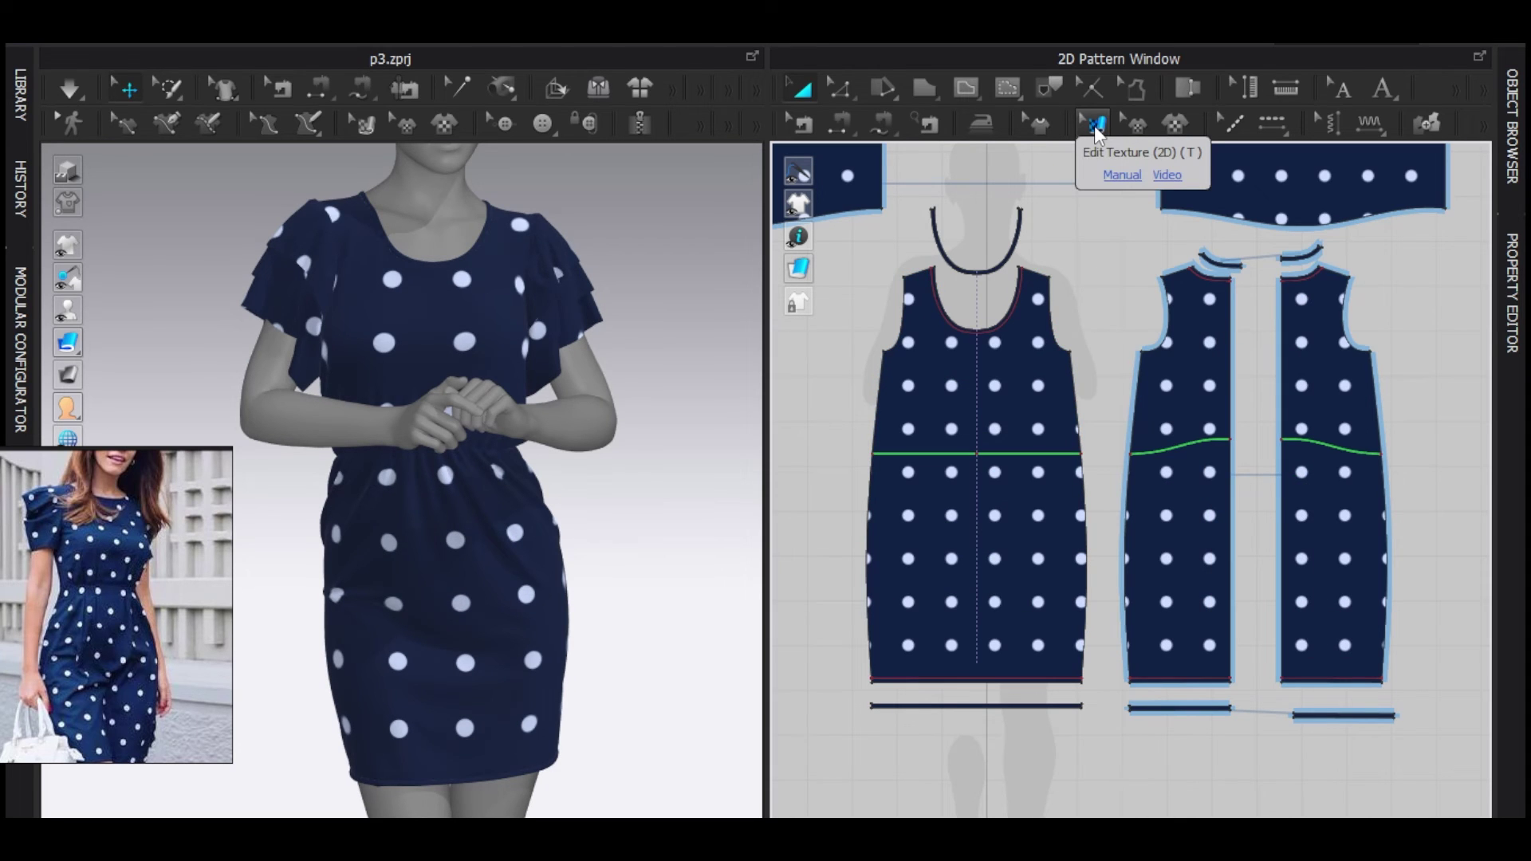
click(1095, 126)
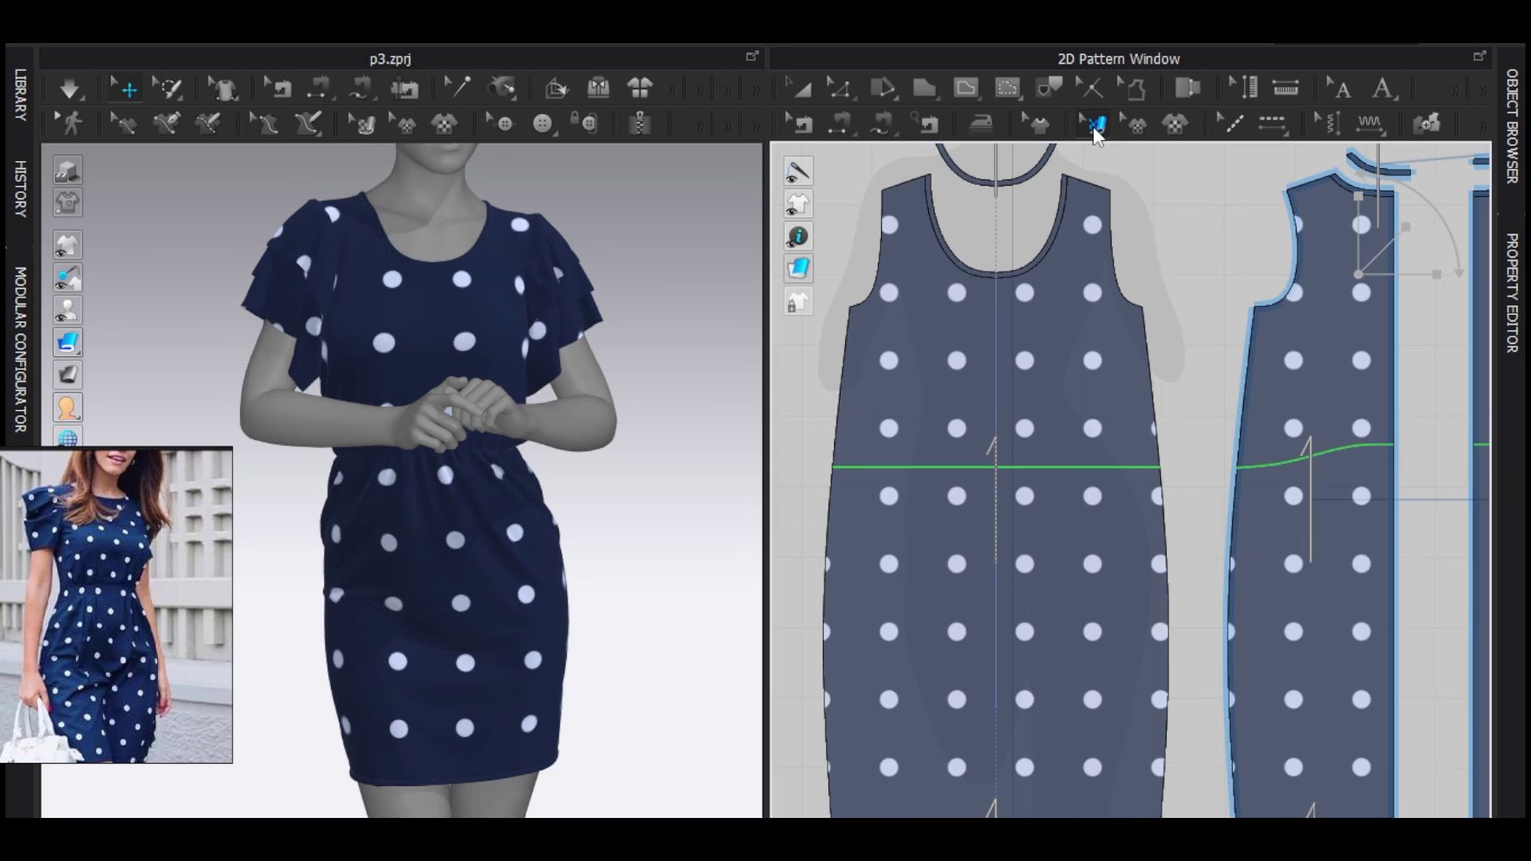
click(998, 508)
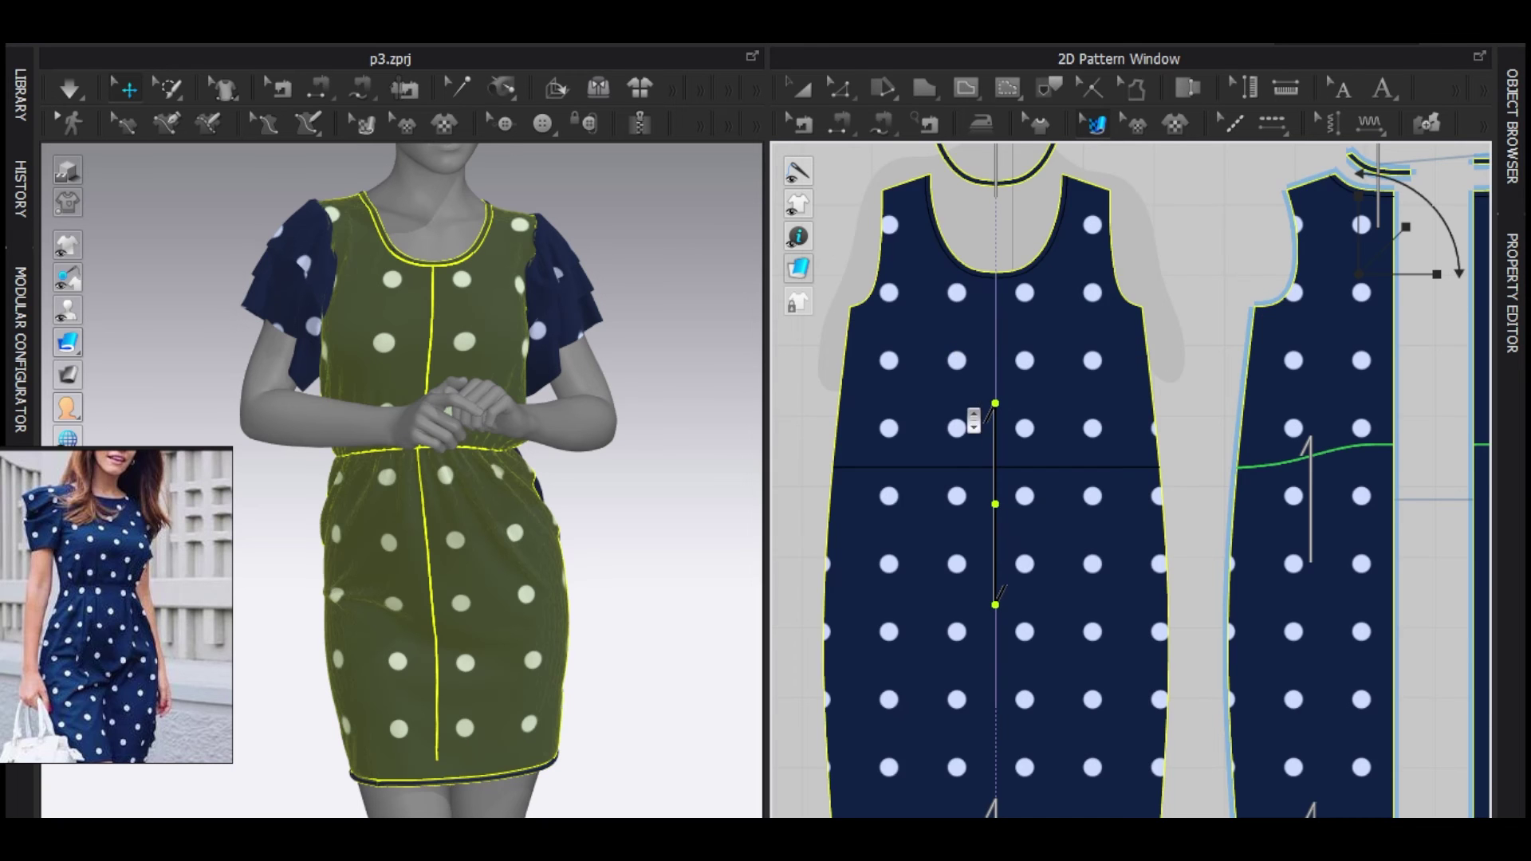
scroll(969, 421, up, 4)
scroll(939, 508, down, 5)
Step: Select the texture of the right-hand back panel and scale the polka-dot print down proportionally
middle_drag(1163, 367, 909, 471)
middle_drag(1393, 459, 1005, 484)
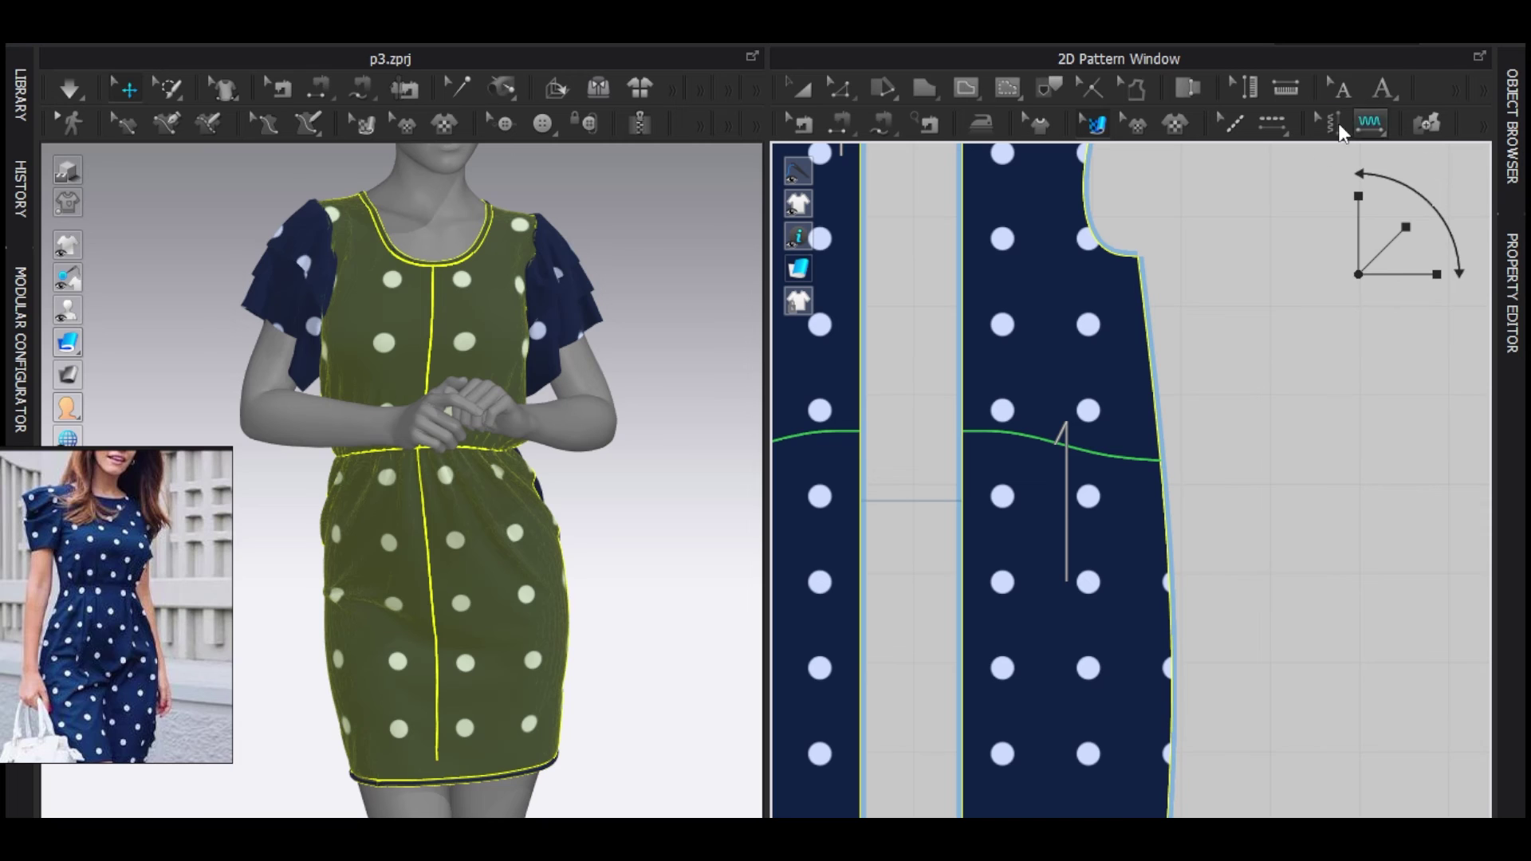
scroll(544, 382, up, 3)
right_drag(544, 381, 674, 420)
scroll(661, 422, down, 3)
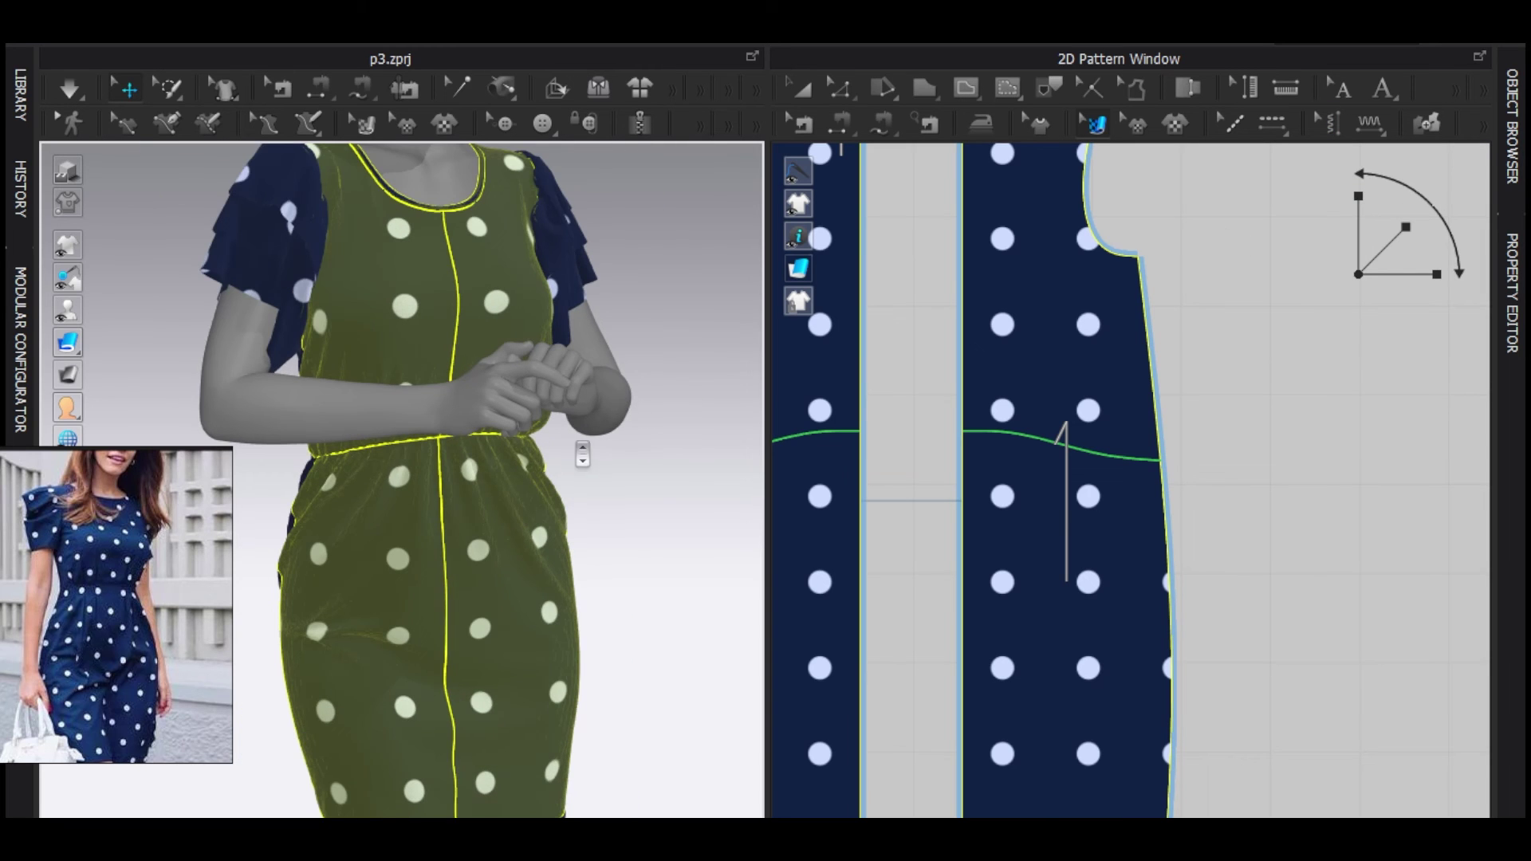
scroll(570, 454, down, 2)
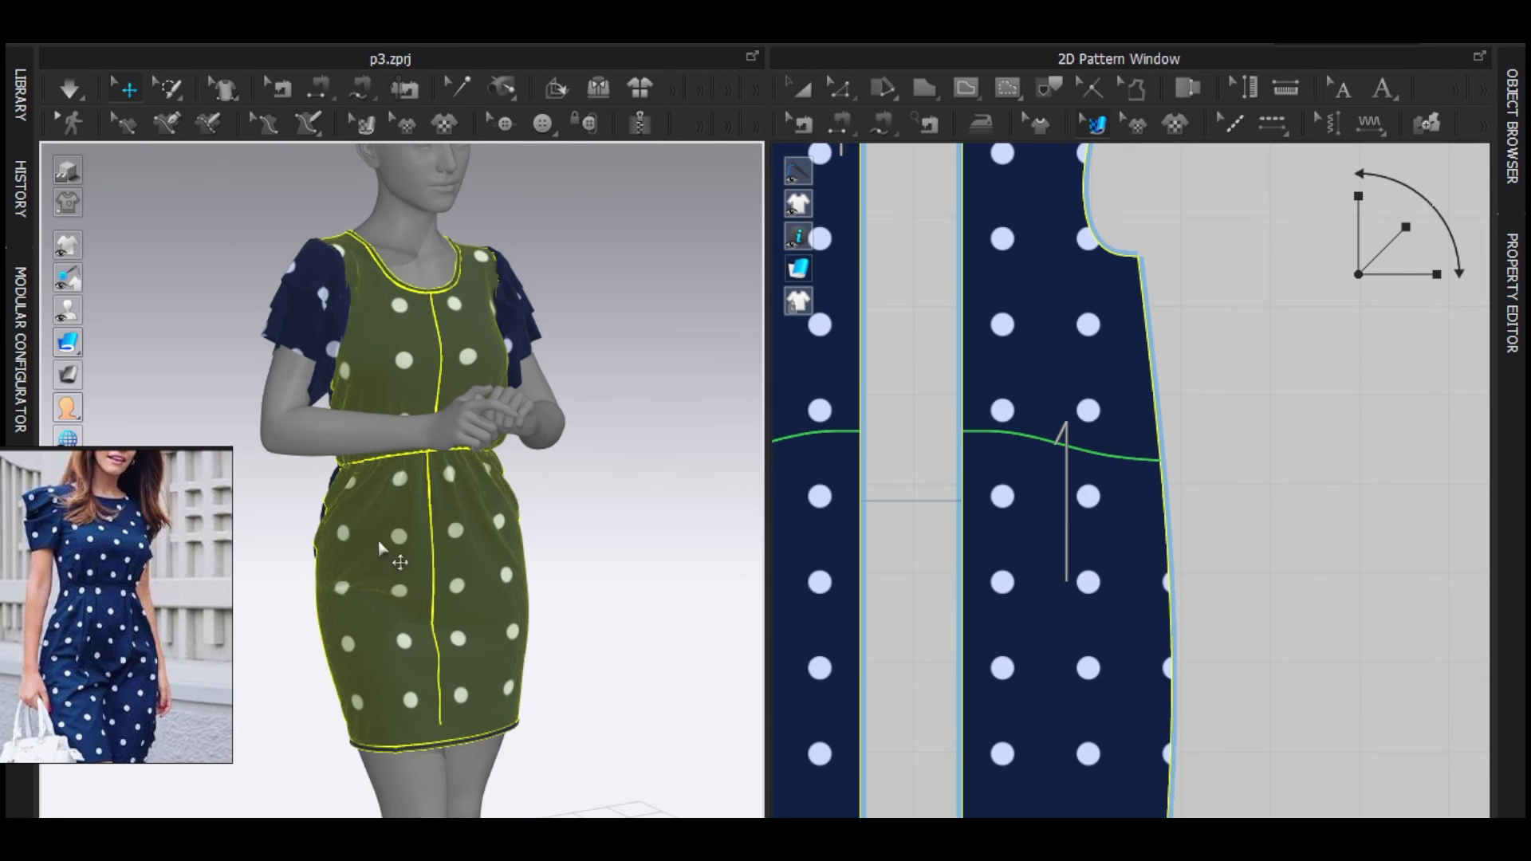
drag(1405, 228, 1382, 243)
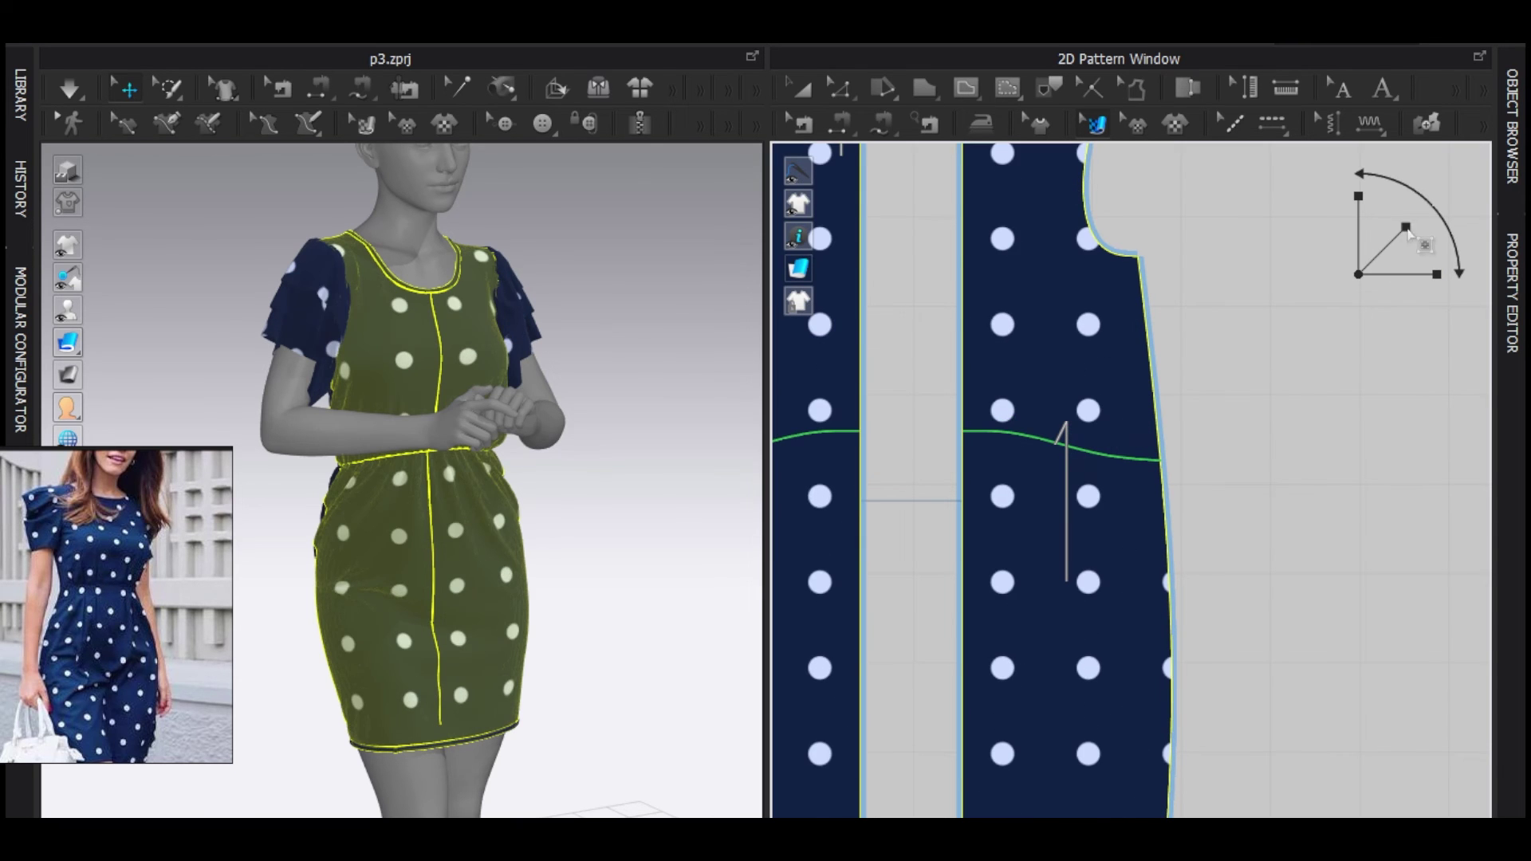
click(1046, 387)
drag(1403, 227, 1384, 246)
scroll(1050, 485, down, 5)
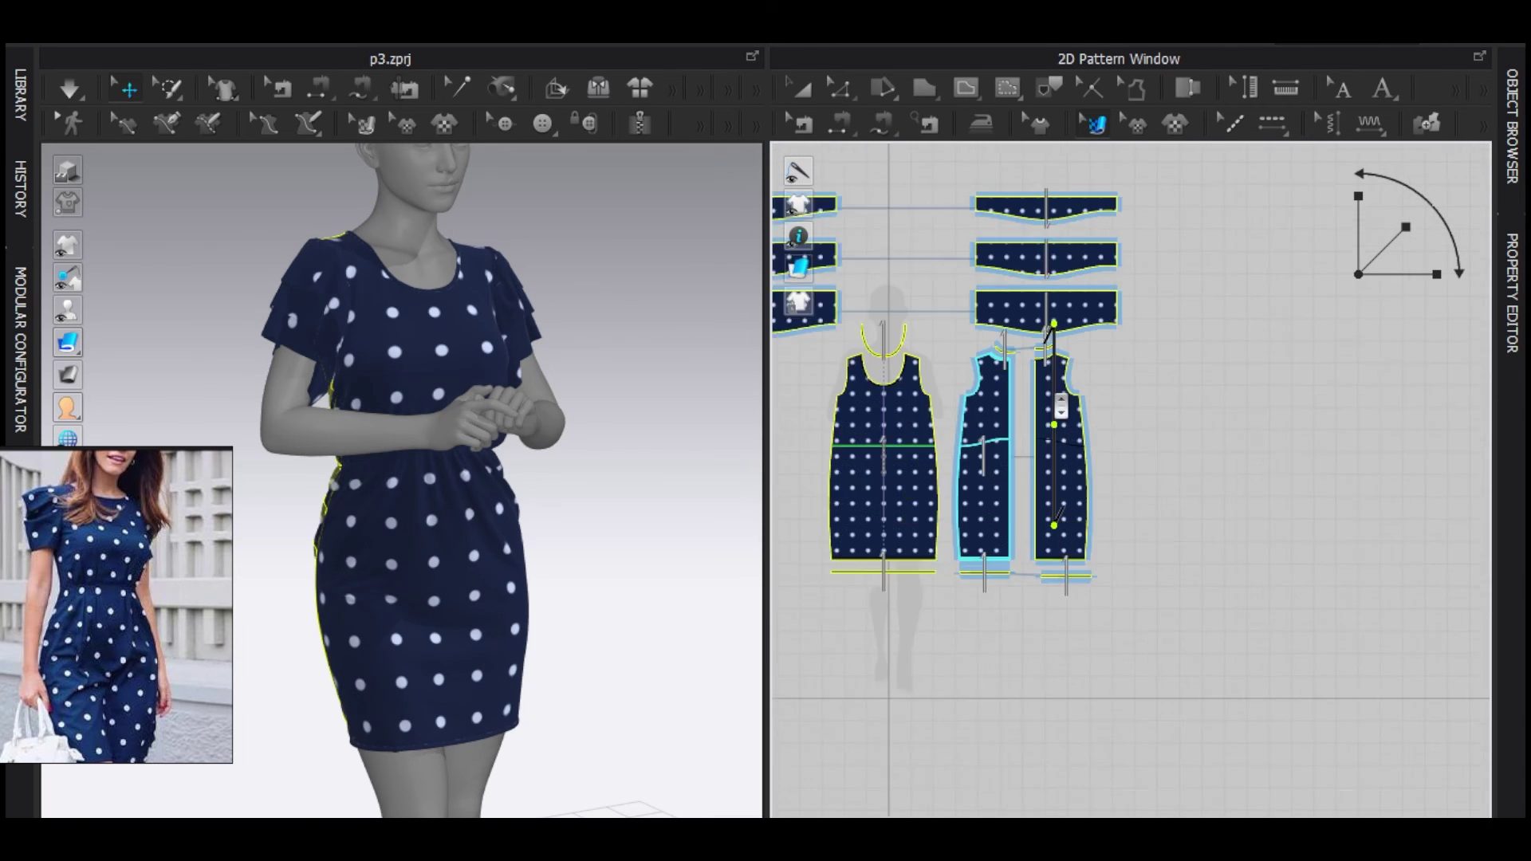
Step: Scale the polka-dot print down further to match the reference photo's dot size, and hide the avatar
scroll(1124, 421, up, 5)
scroll(1121, 415, up, 3)
right_drag(574, 497, 486, 493)
drag(1402, 229, 1397, 233)
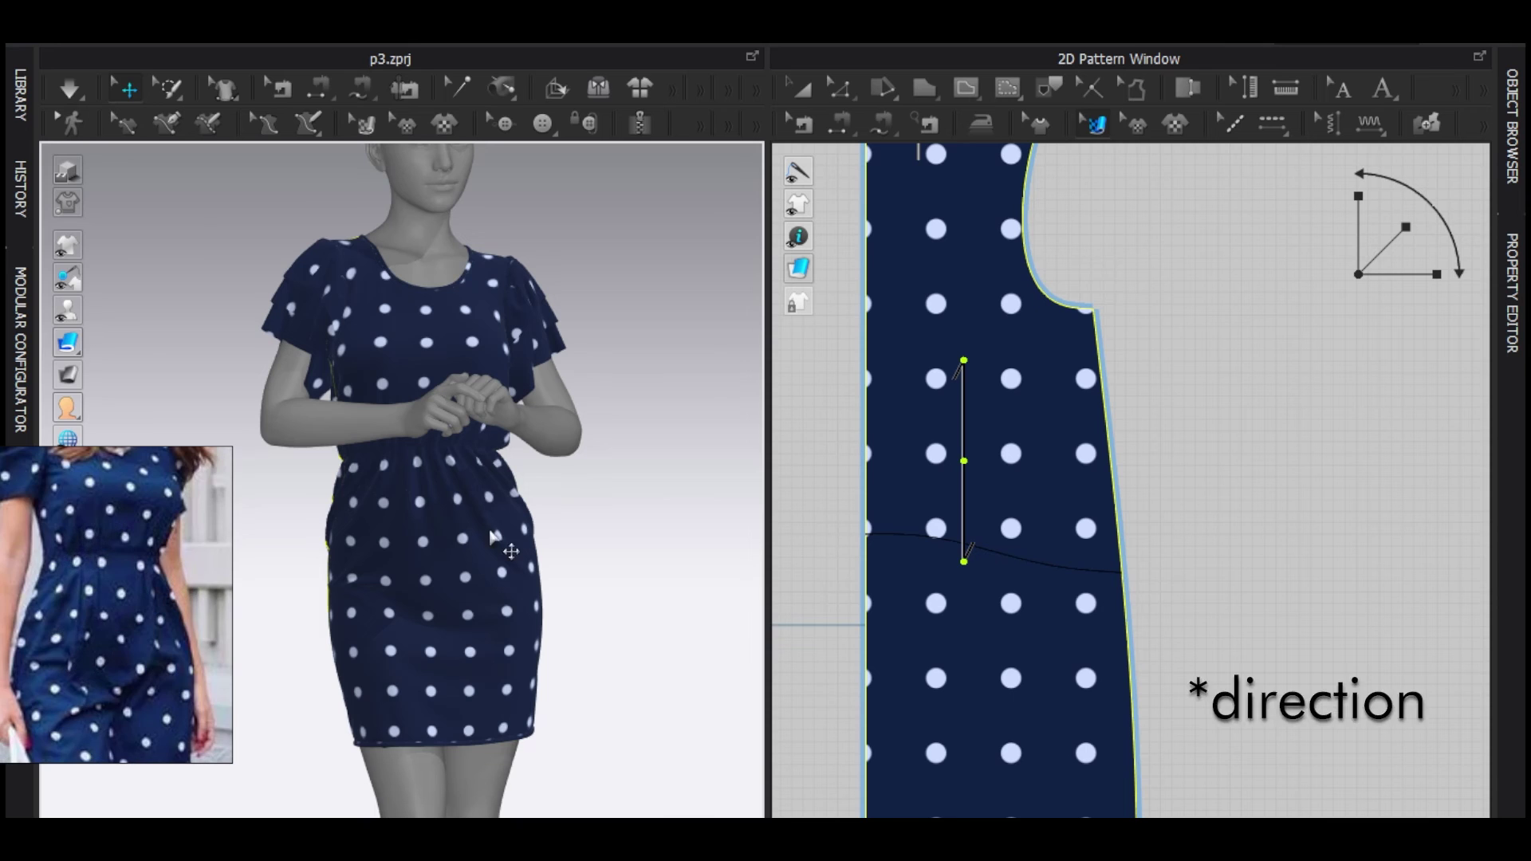
scroll(542, 553, down, 3)
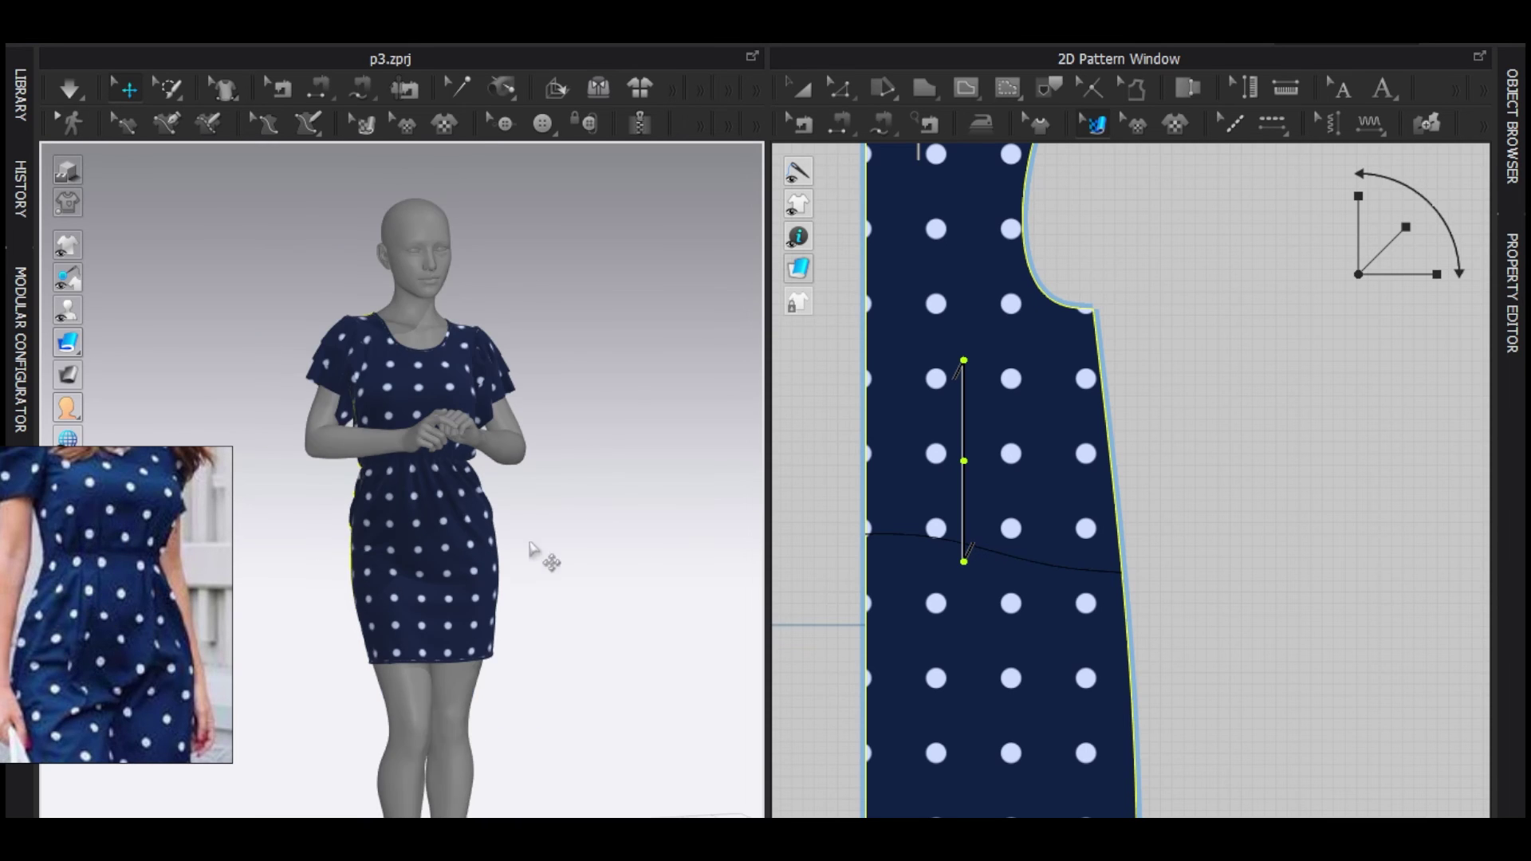
key(shift+a)
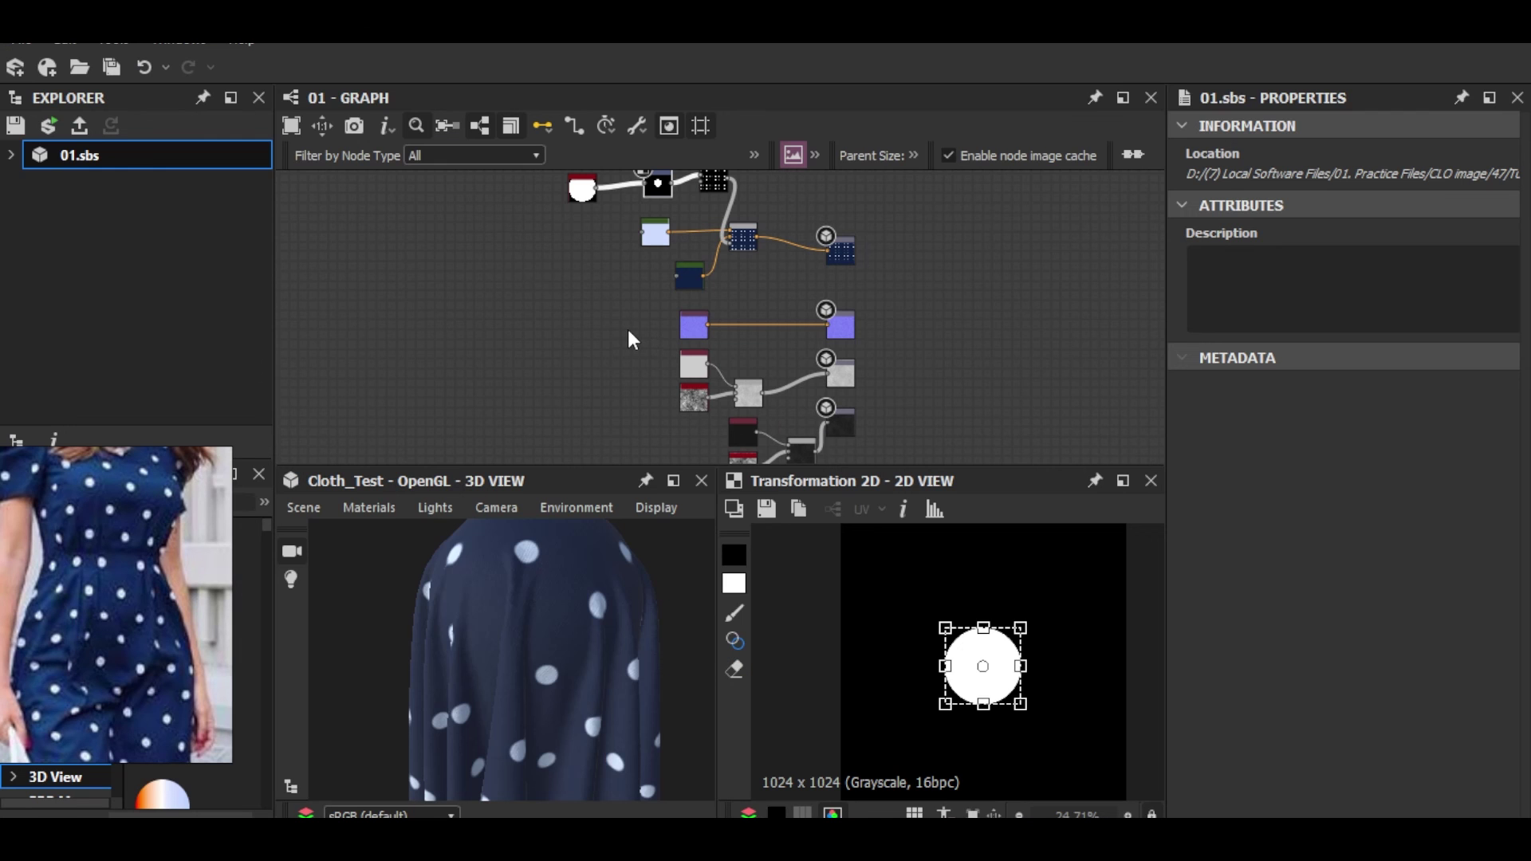
Step: Switch to the 01 graph in Substance Designer and insert a Transformation 2D node between the Blend and Base Color nodes
scroll(626, 325, up, 2)
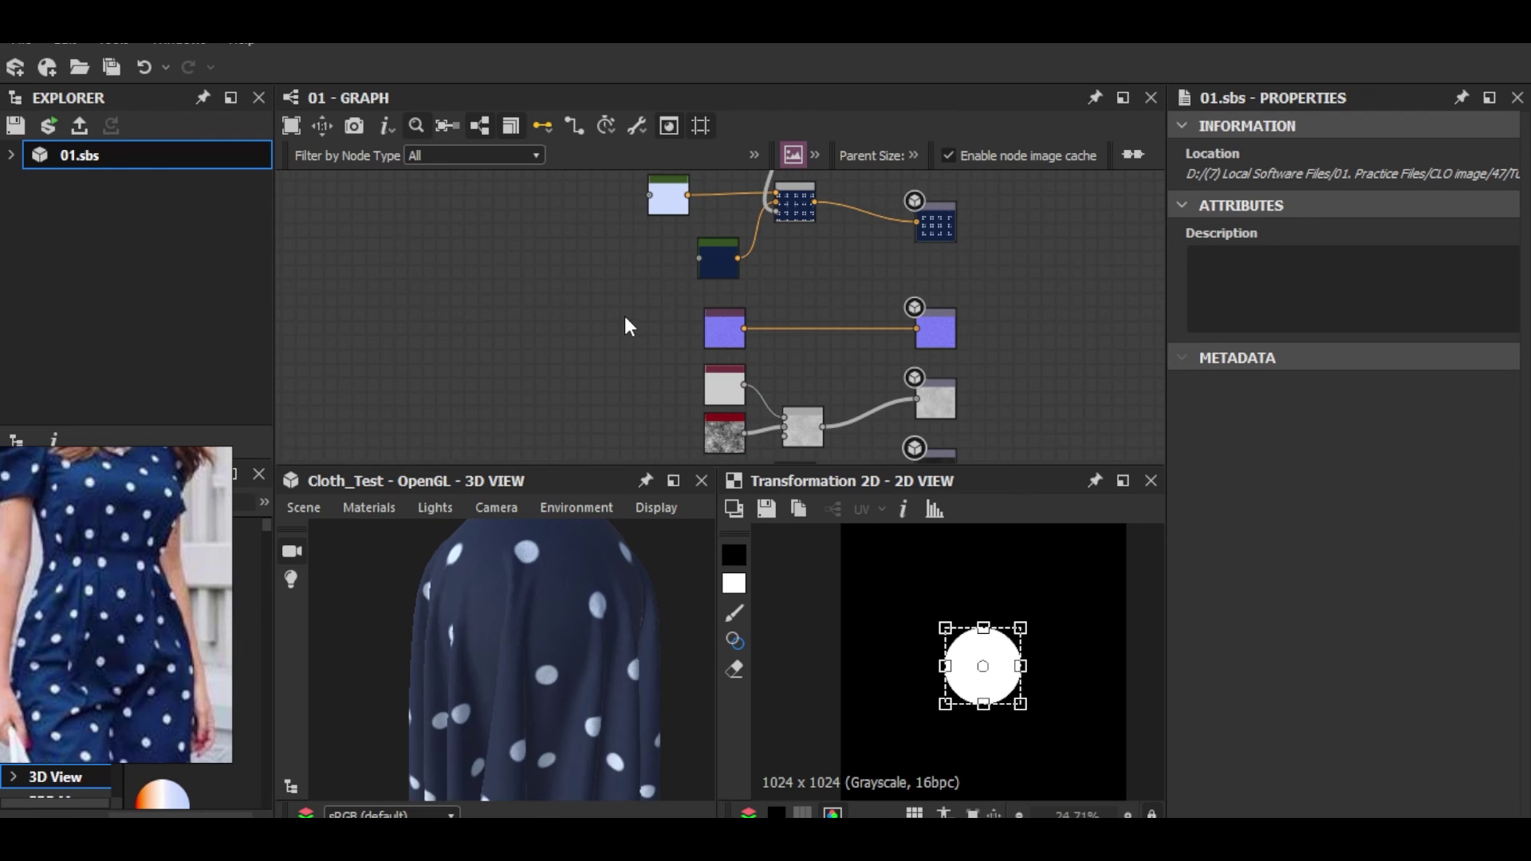
scroll(628, 317, down, 2)
scroll(628, 316, up, 2)
middle_drag(564, 315, 575, 382)
scroll(893, 307, up, 1)
scroll(895, 313, up, 3)
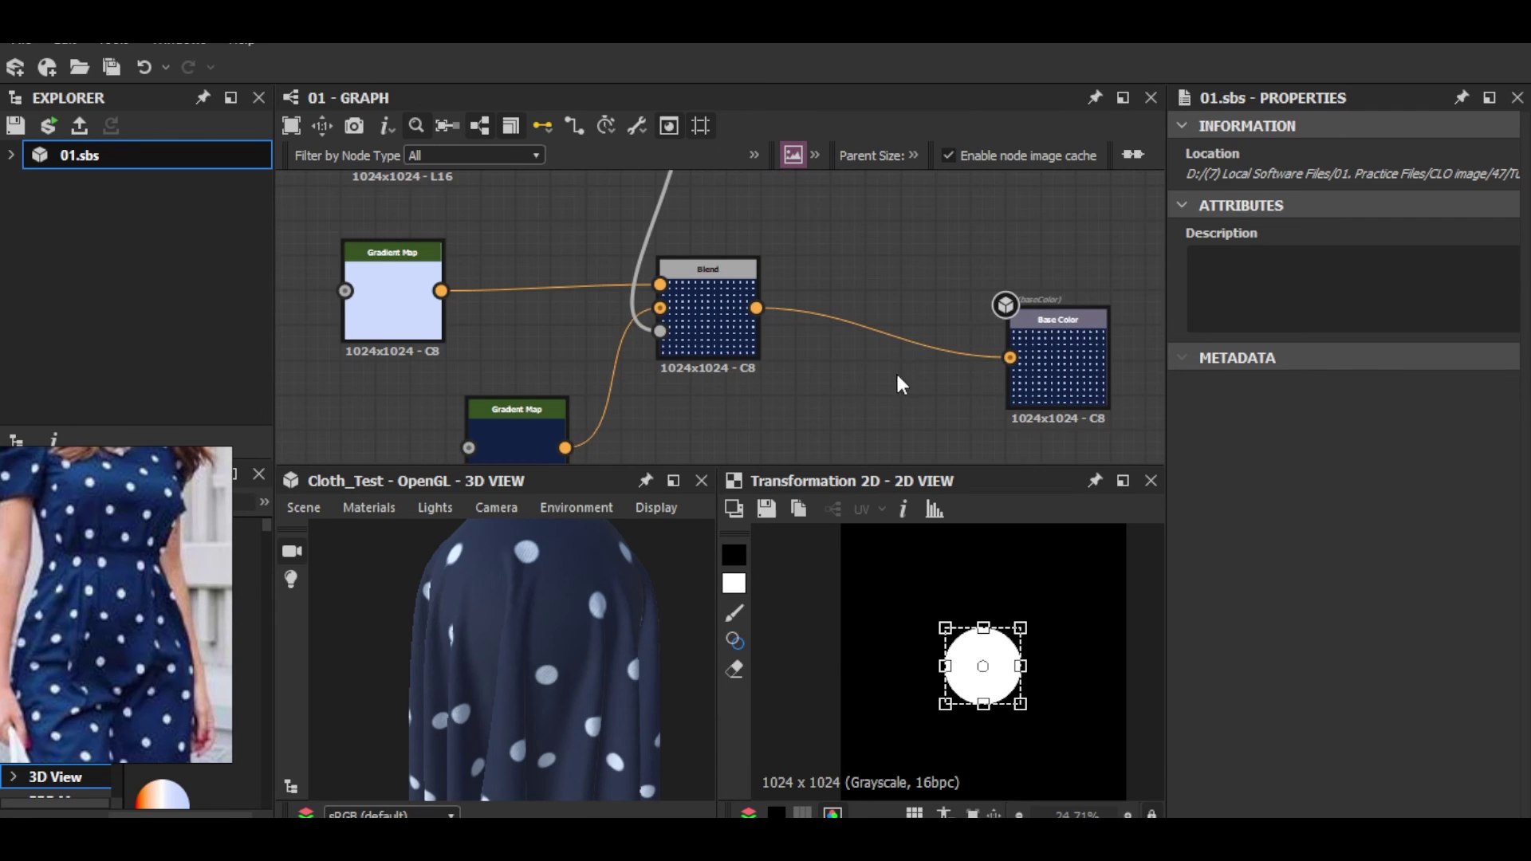
middle_drag(875, 328, 806, 324)
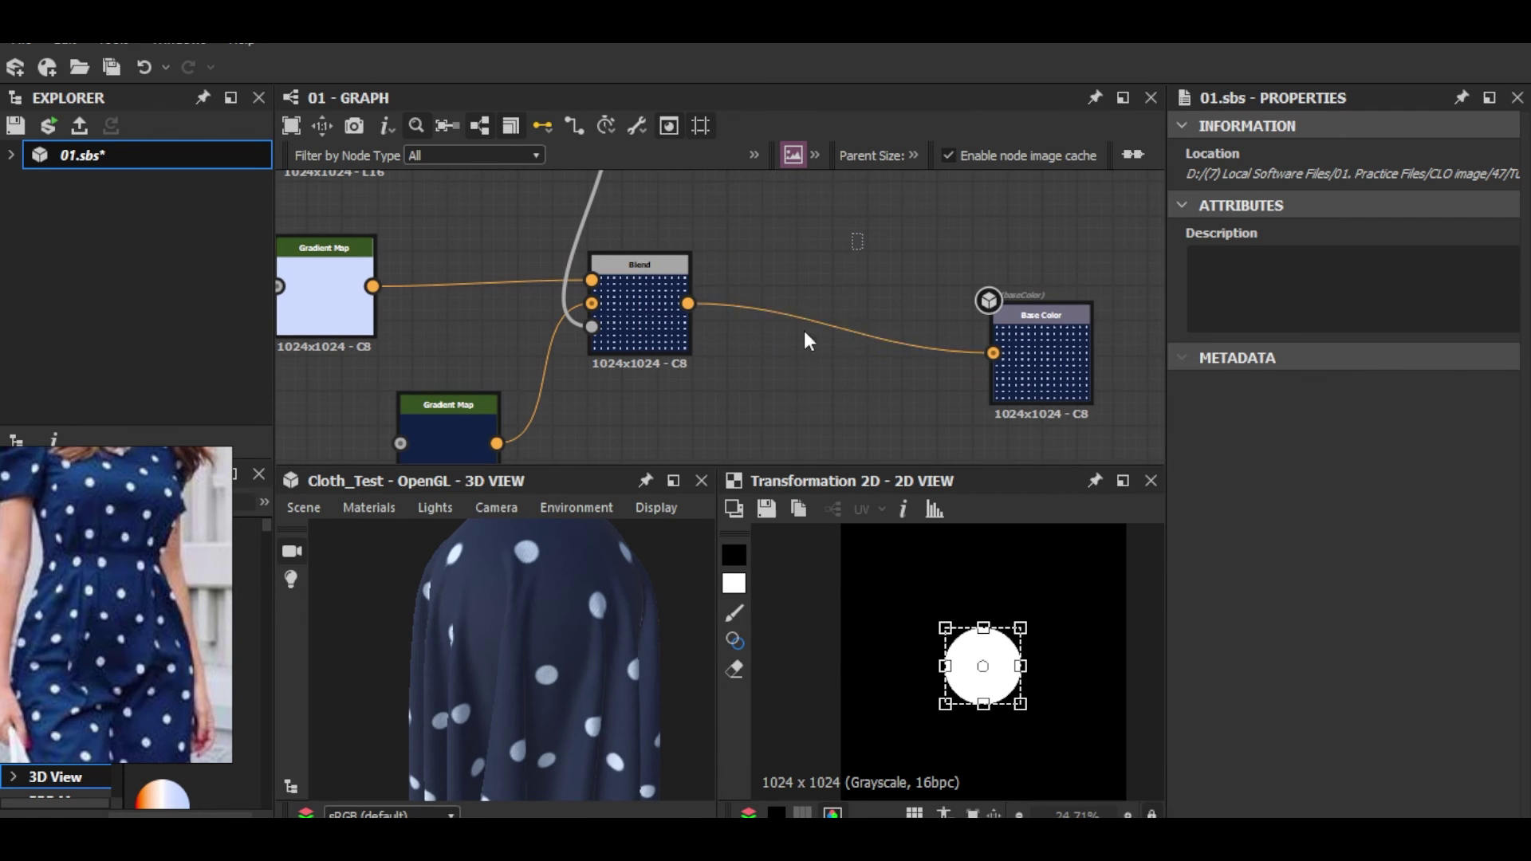
key(space)
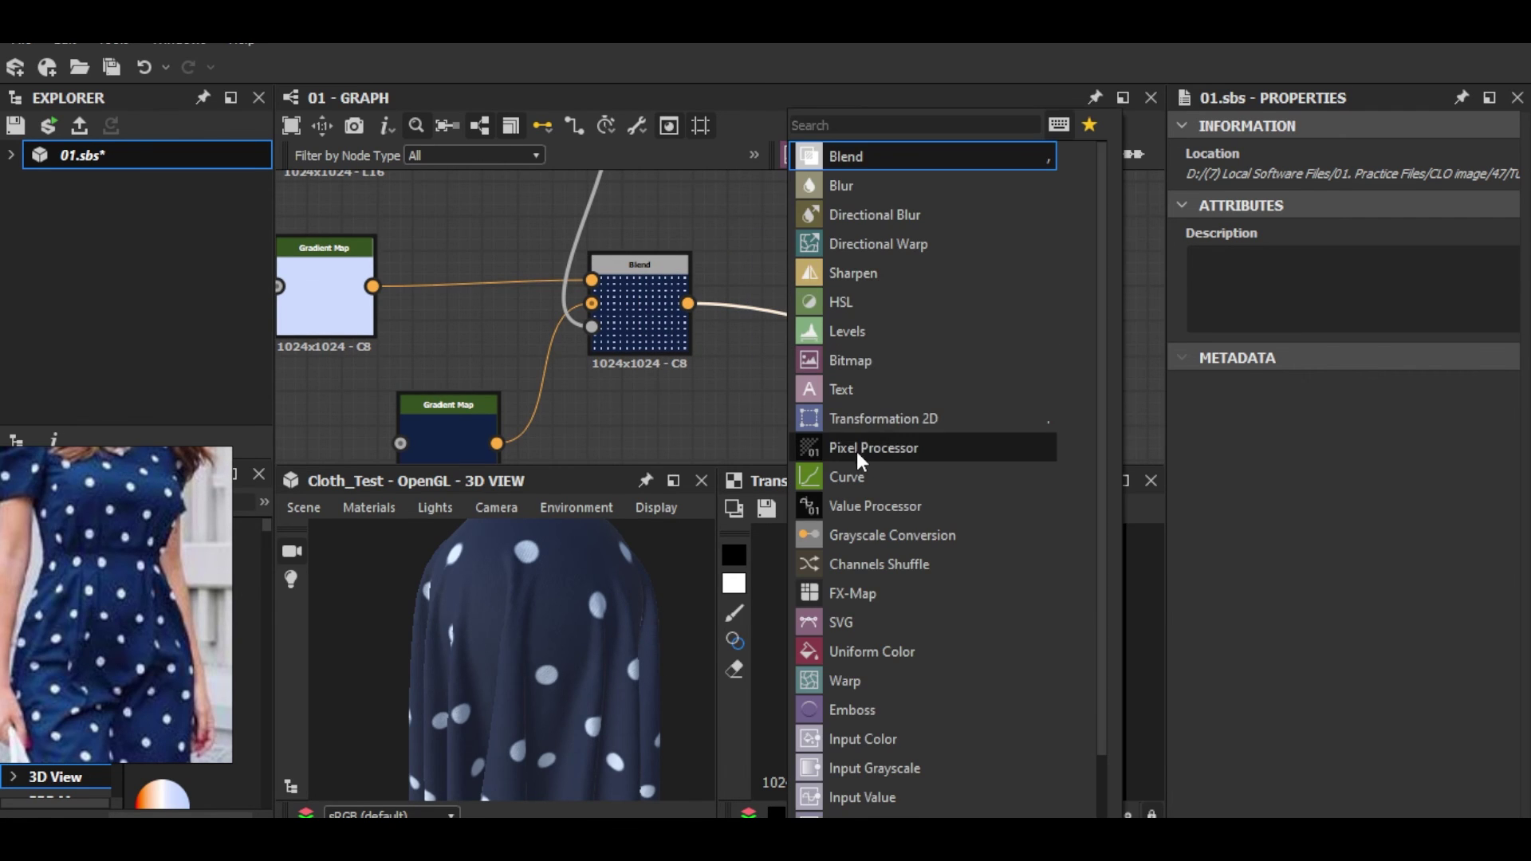
click(864, 426)
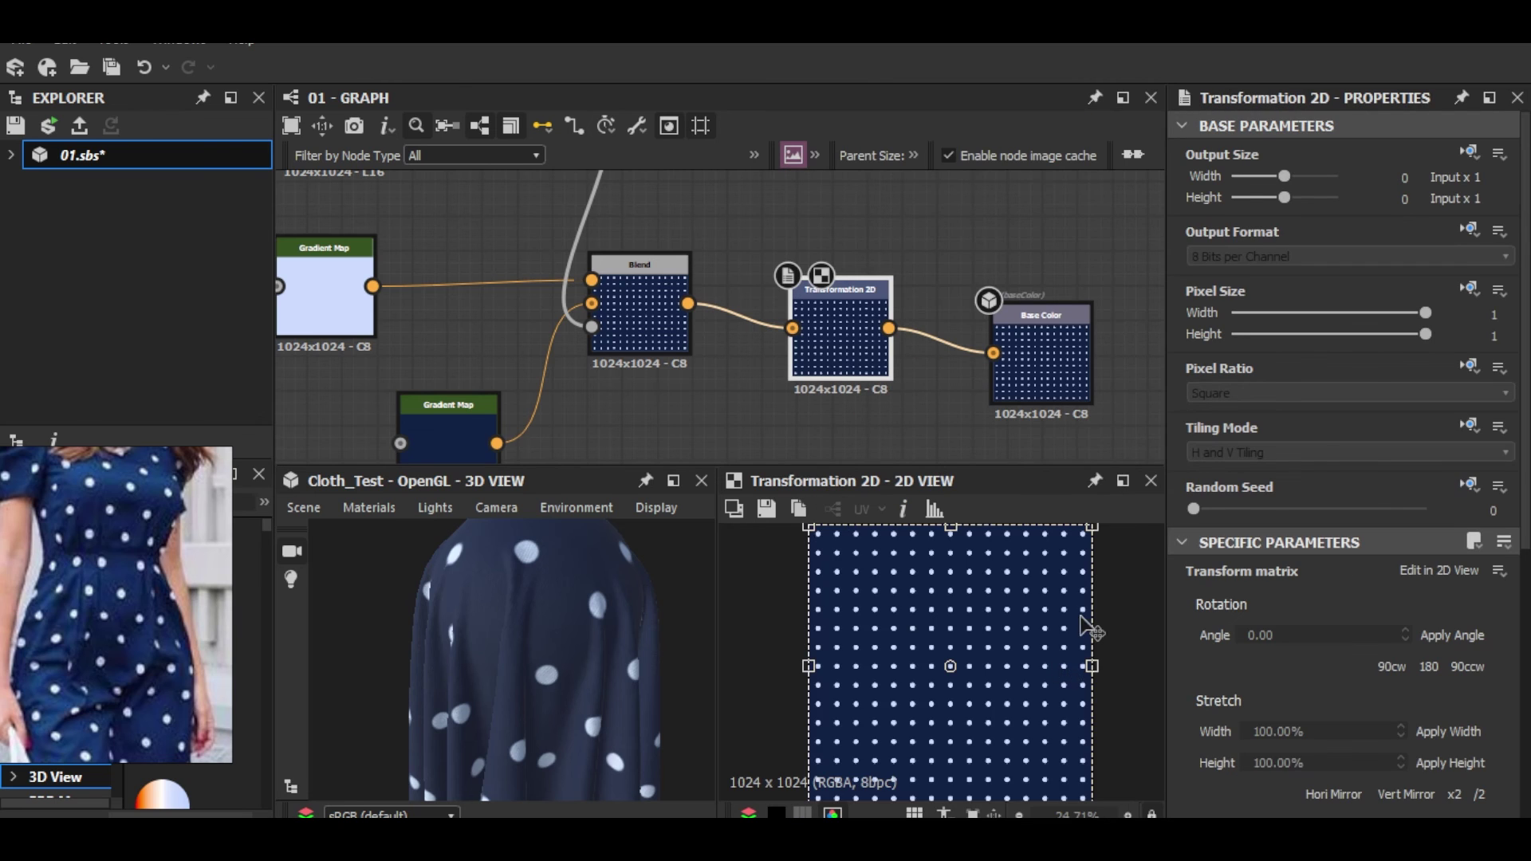
Step: Rotate the Transformation 2D pattern about 45 degrees clockwise and check it on the cloth preview
scroll(1091, 629, down, 2)
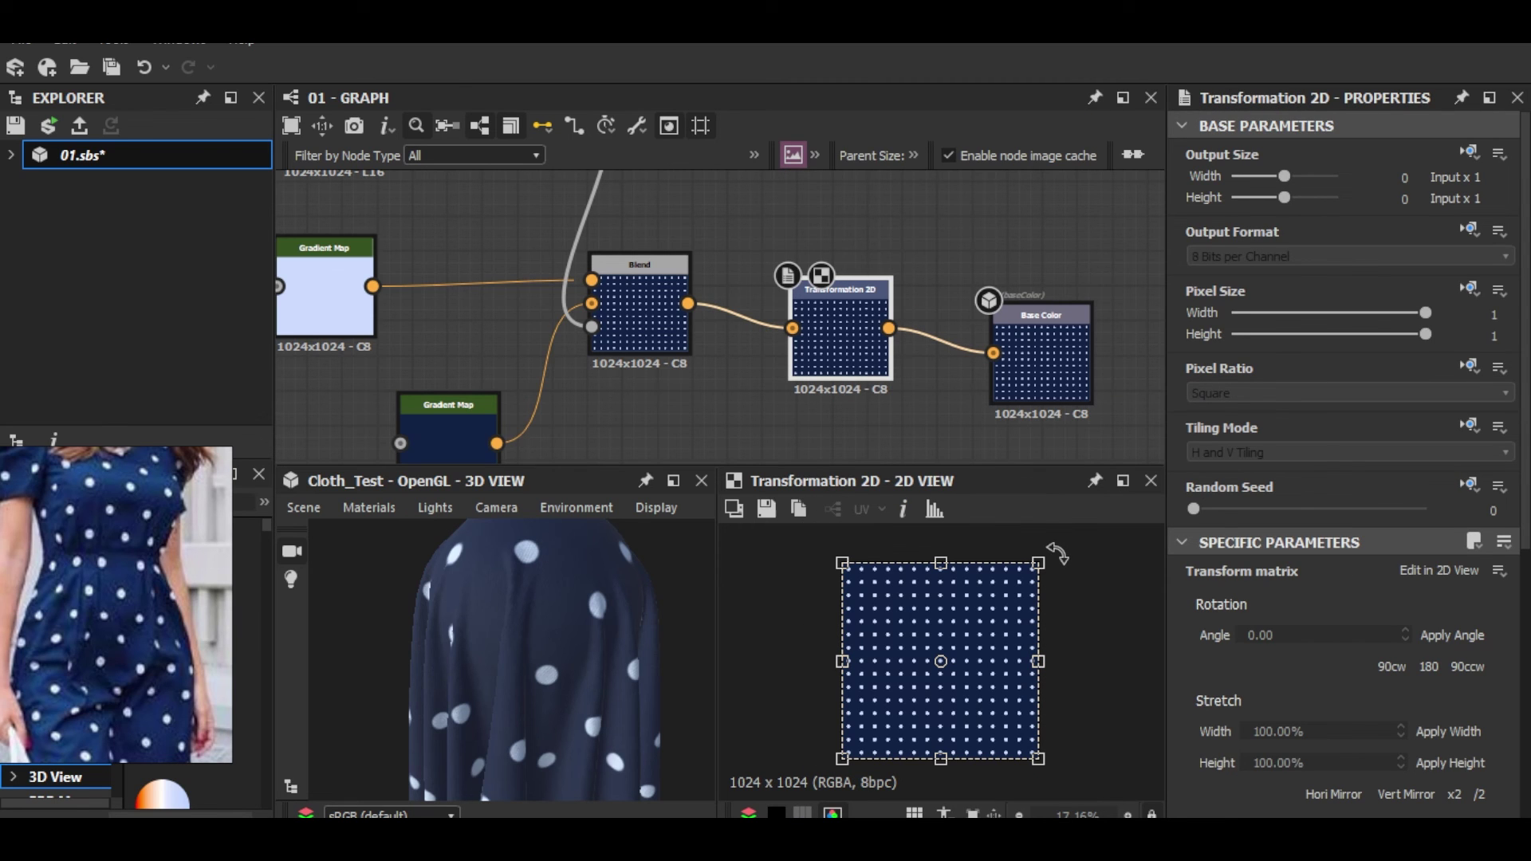
drag(1081, 572, 1117, 647)
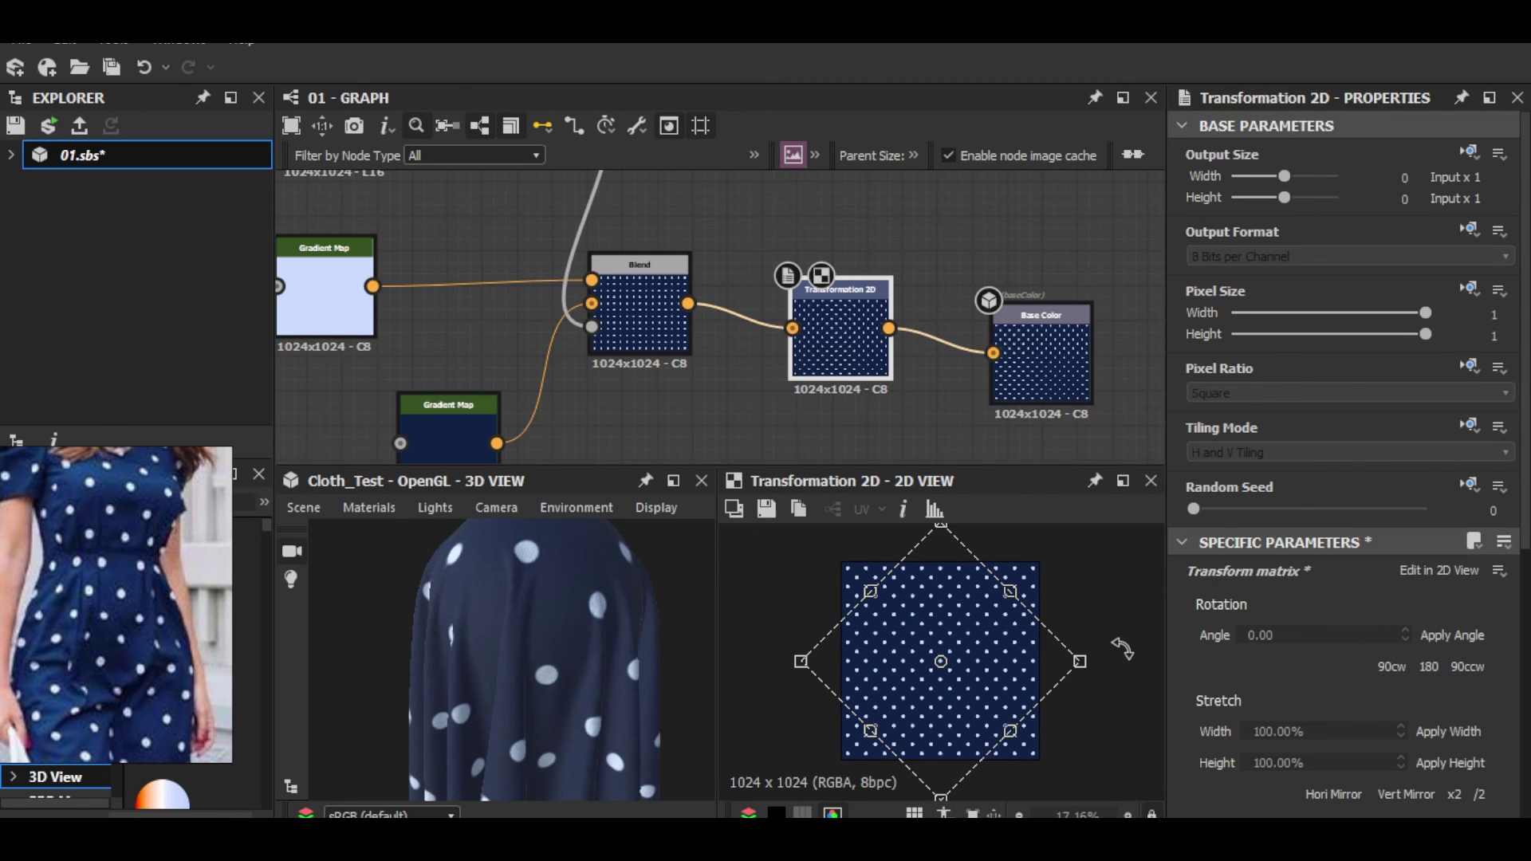
drag(497, 660, 591, 647)
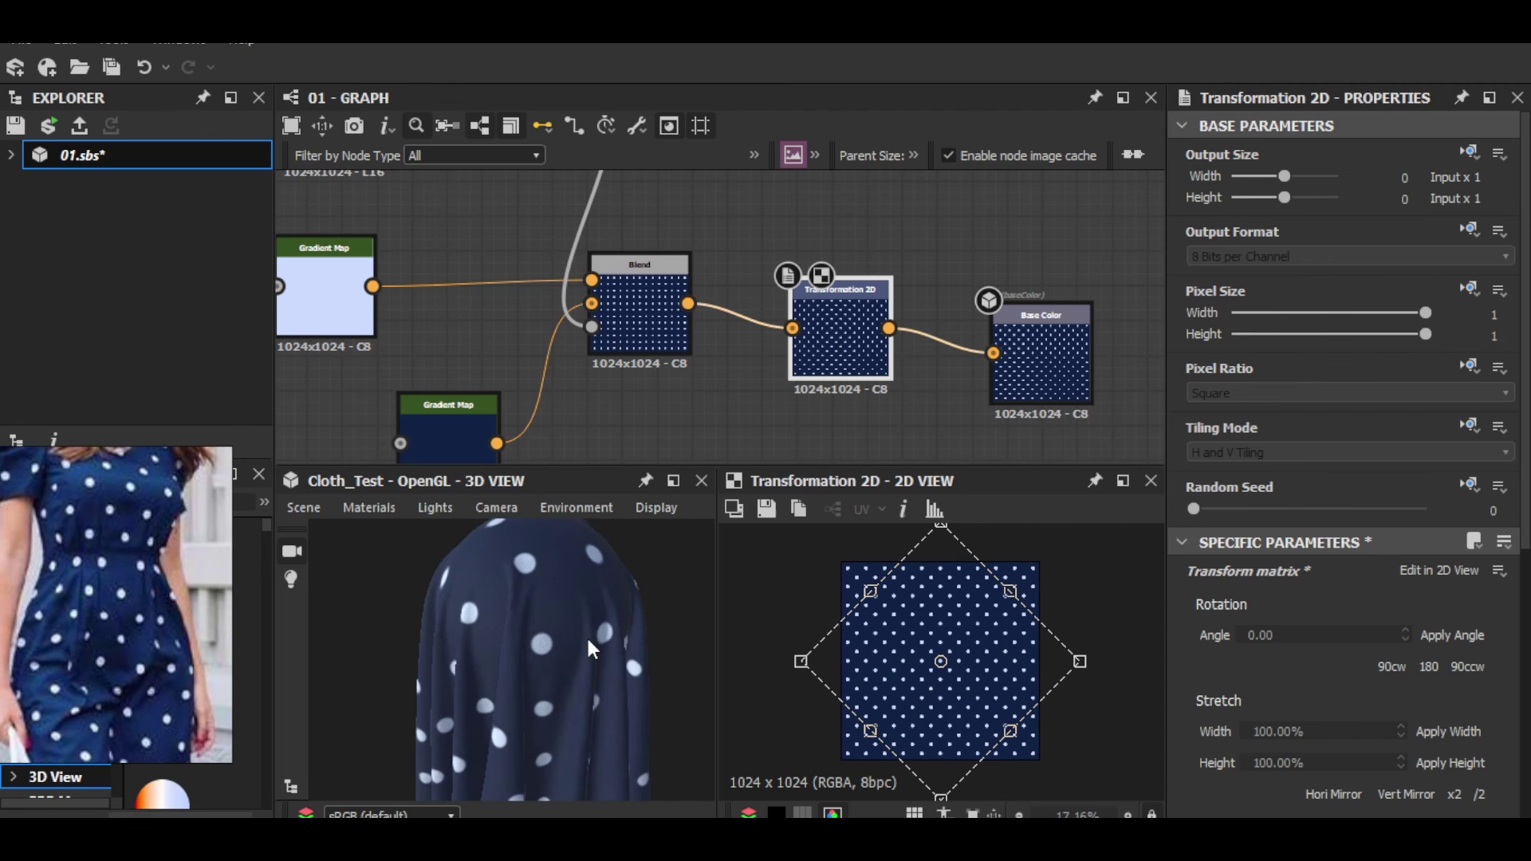
scroll(514, 614, down, 2)
click(904, 246)
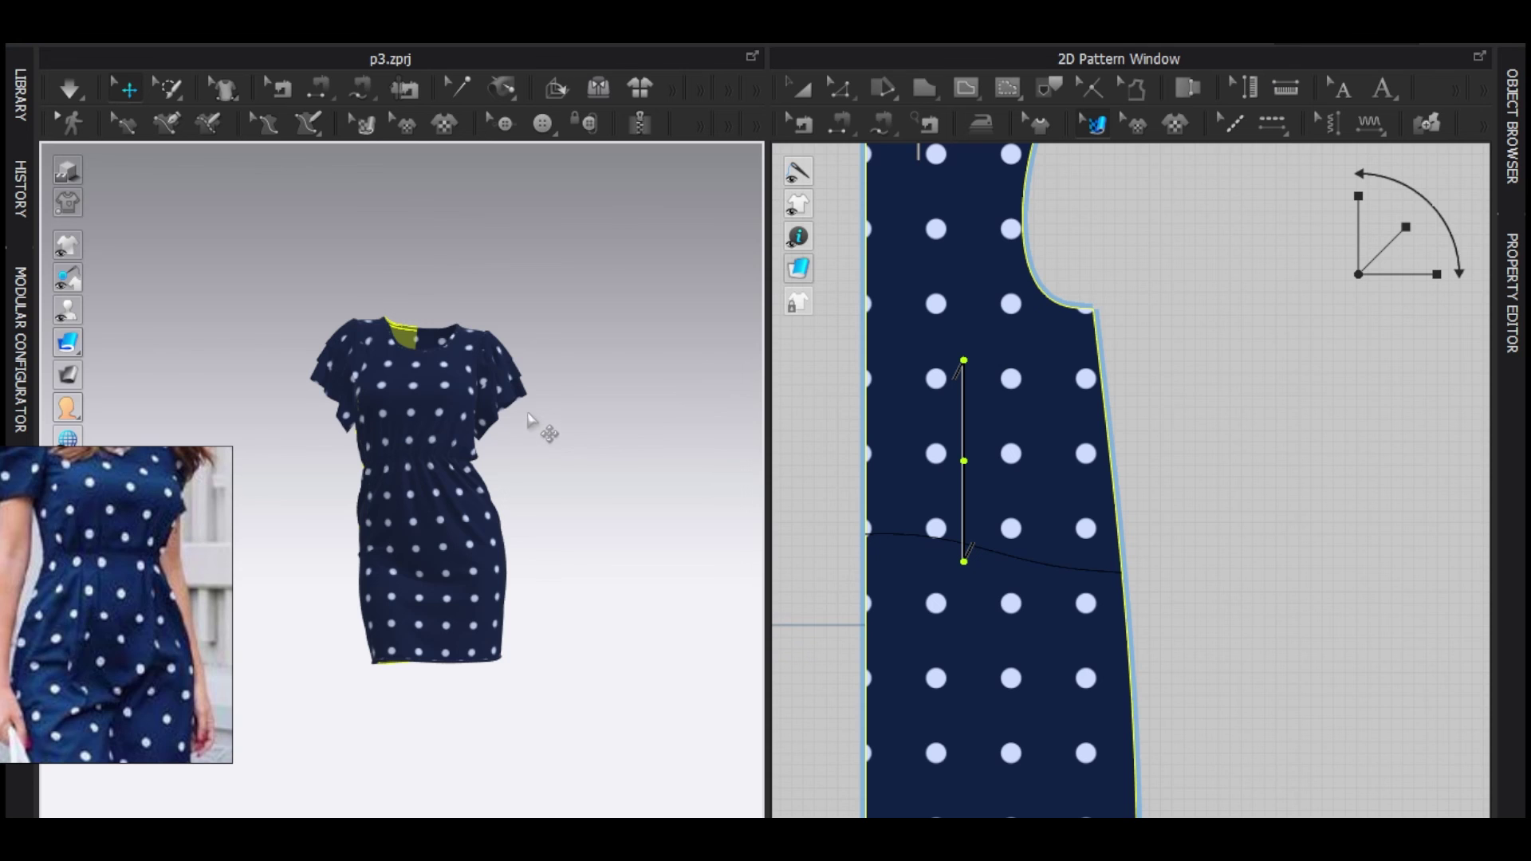
Step: Return to the dress project in CLO and rotate the fabric's polka-dot texture about 45 degrees clockwise
scroll(583, 445, up, 3)
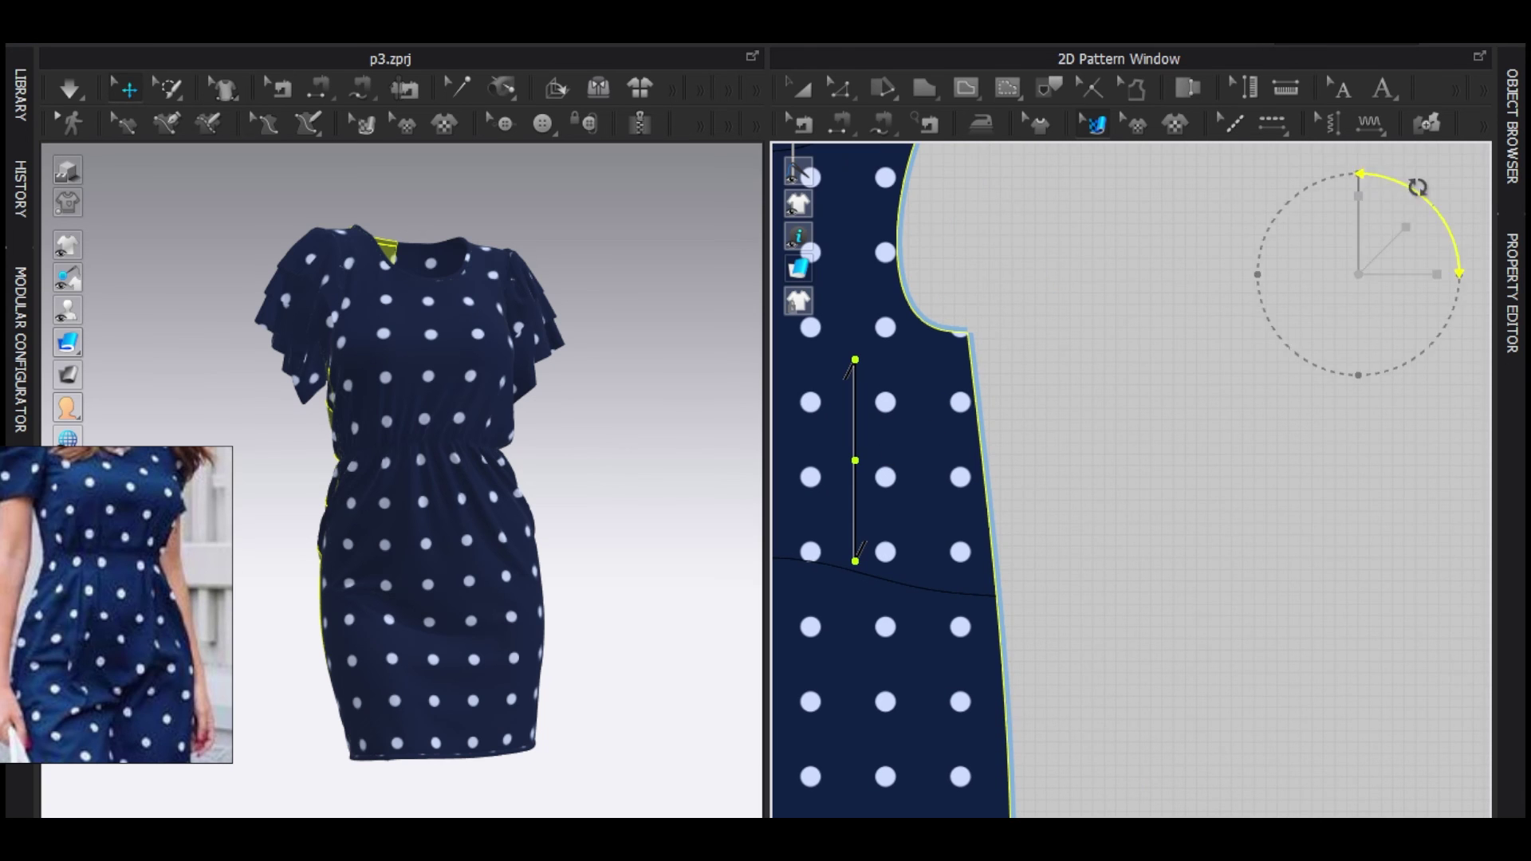
drag(1417, 191, 1459, 267)
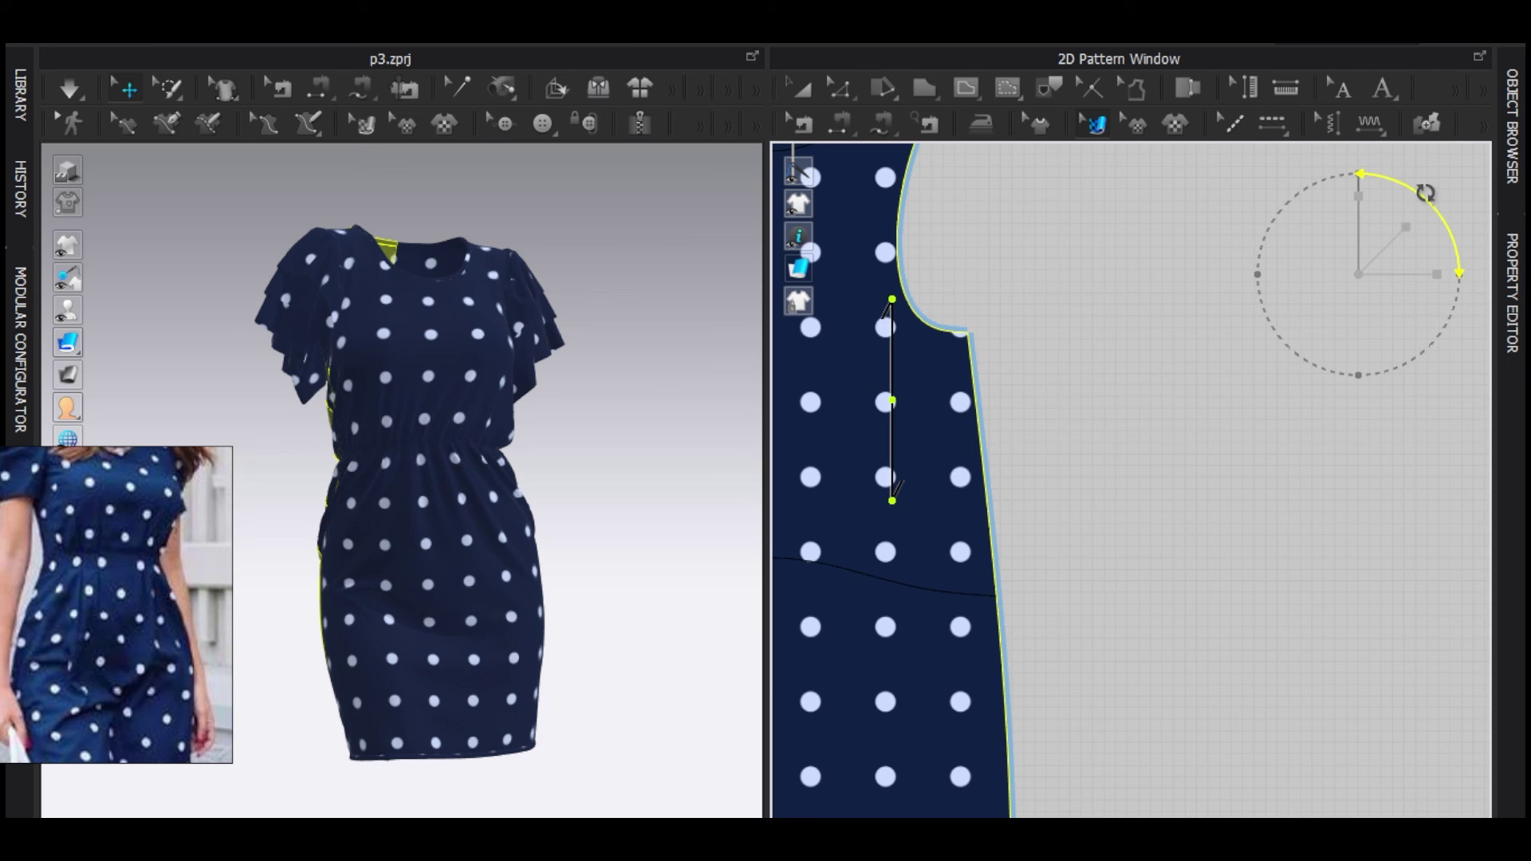
drag(1426, 195, 1456, 259)
drag(1453, 239, 1456, 244)
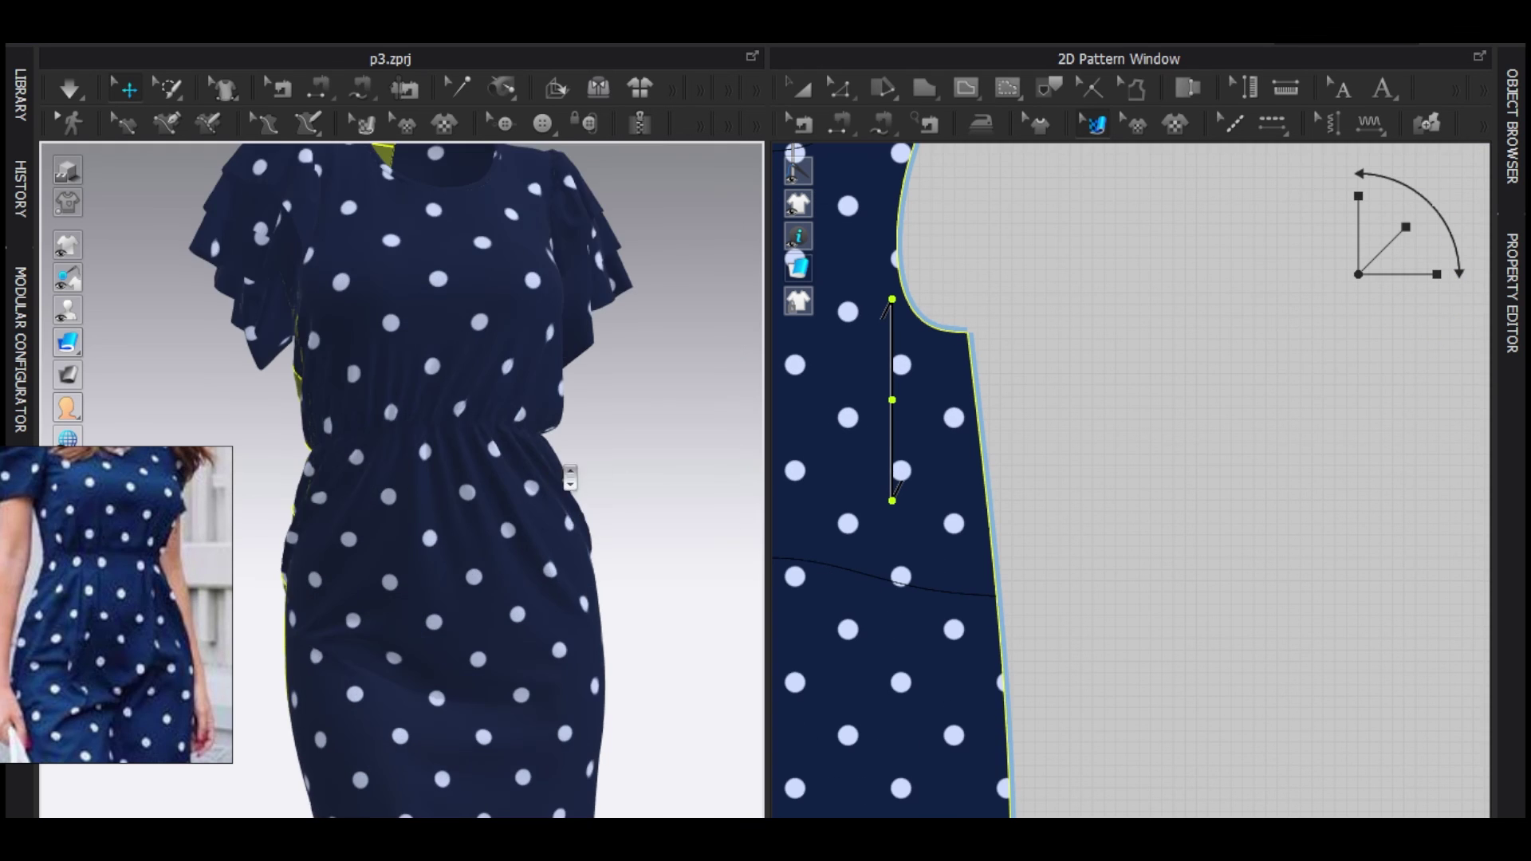
scroll(514, 351, down, 3)
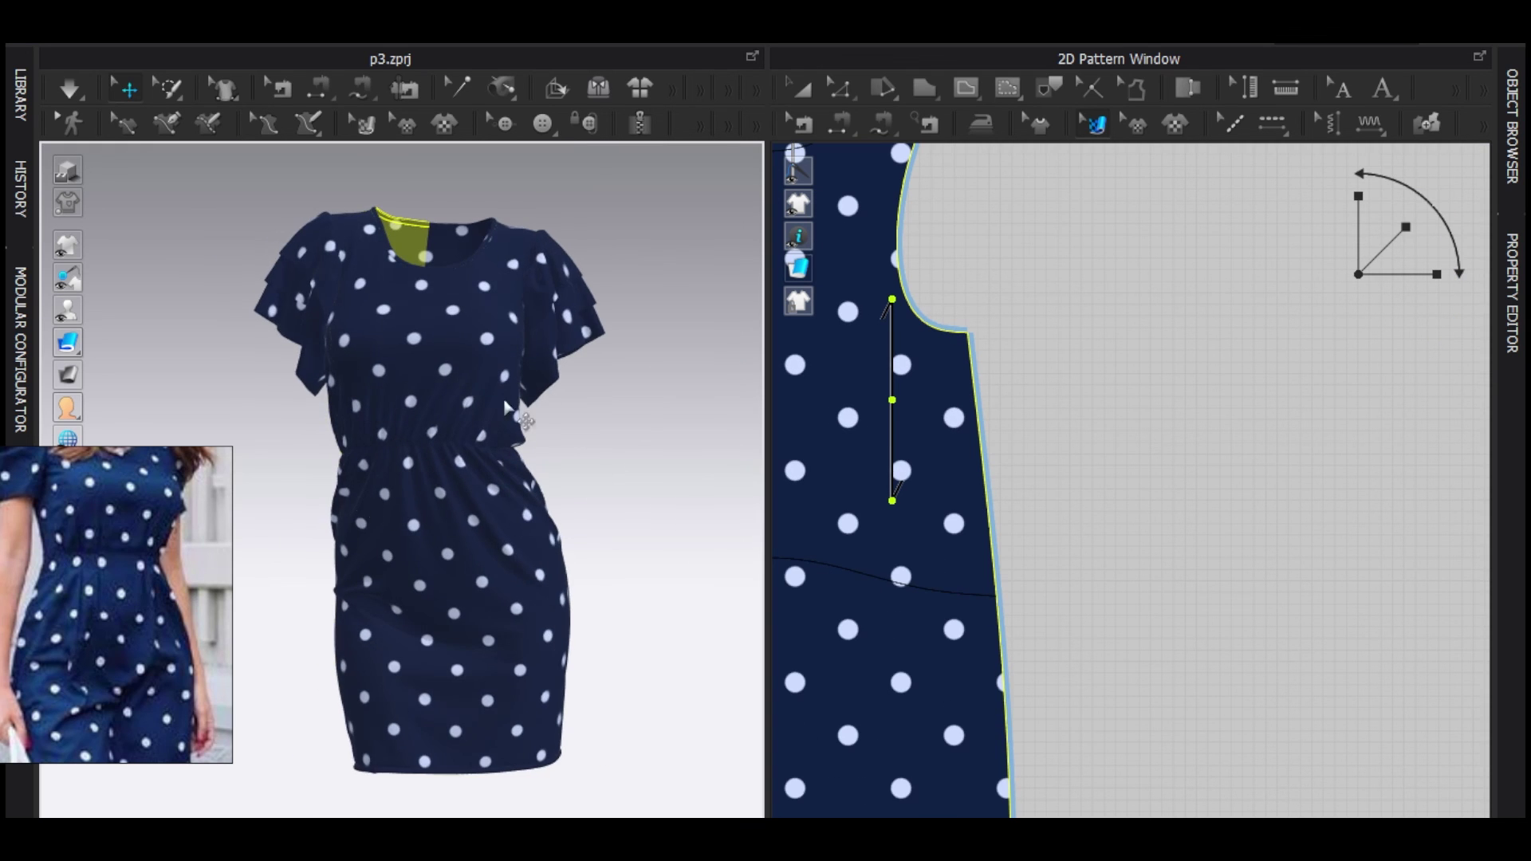
Step: Examine the rotated print on the dress, comparing it with the reference photo and checking the dots along the neckline binding
scroll(55, 612, down, 2)
right_drag(443, 405, 492, 406)
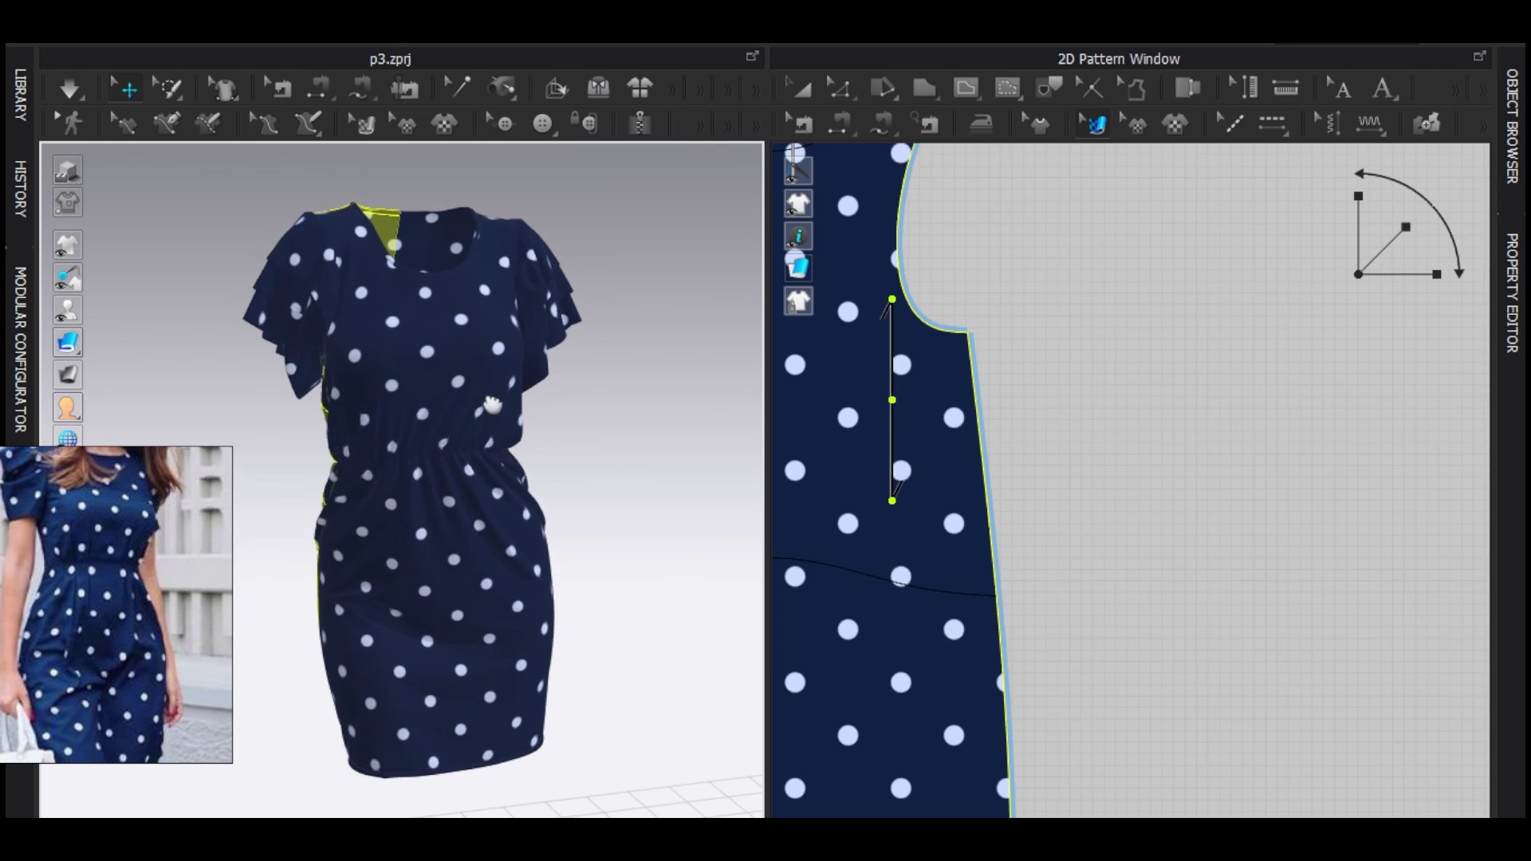
scroll(514, 405, up, 4)
middle_drag(518, 405, 527, 490)
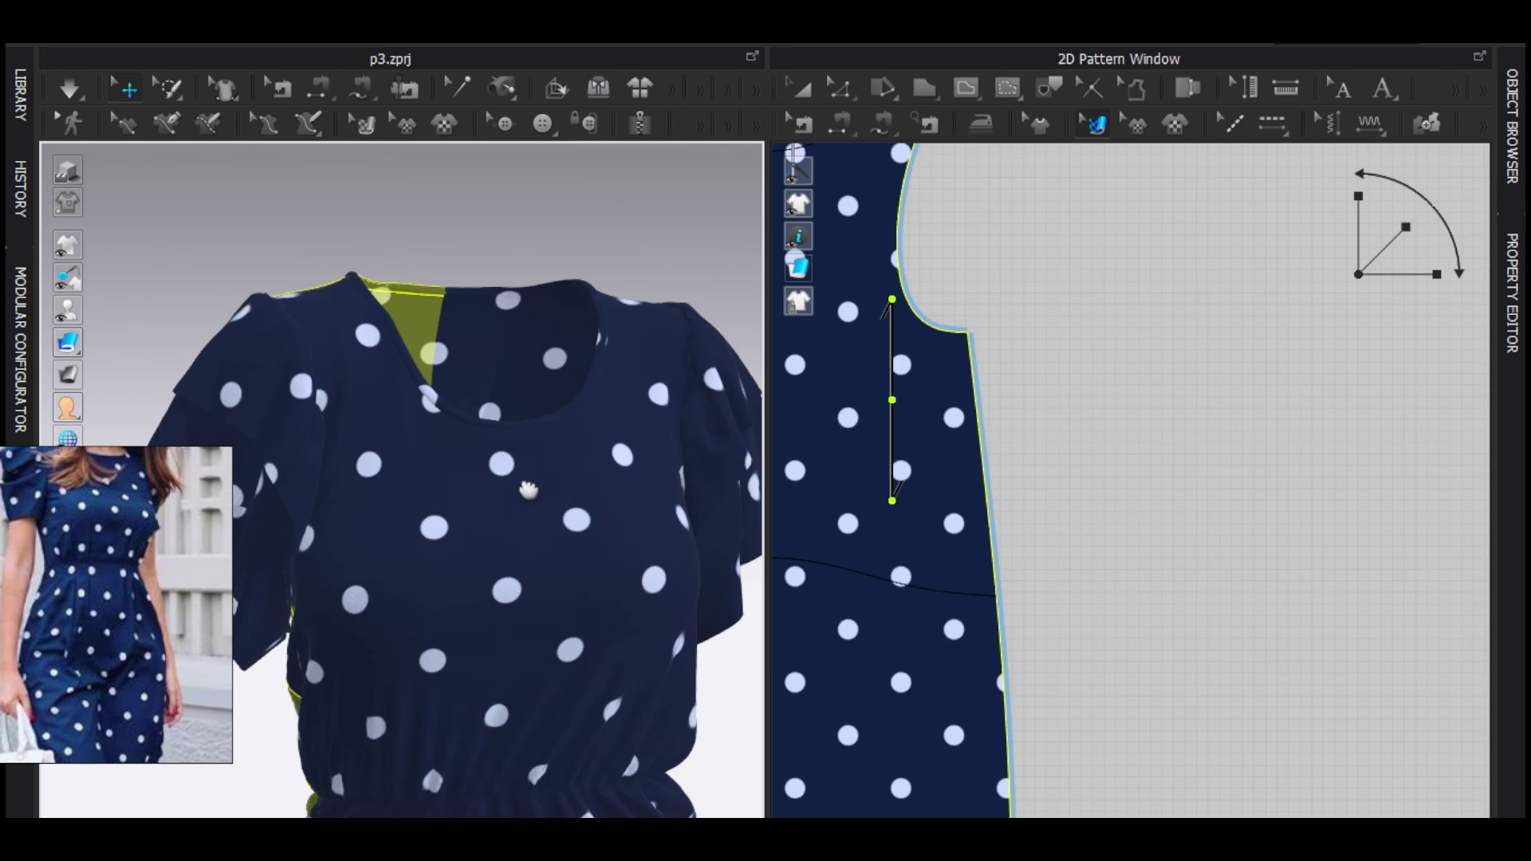
scroll(452, 473, up, 3)
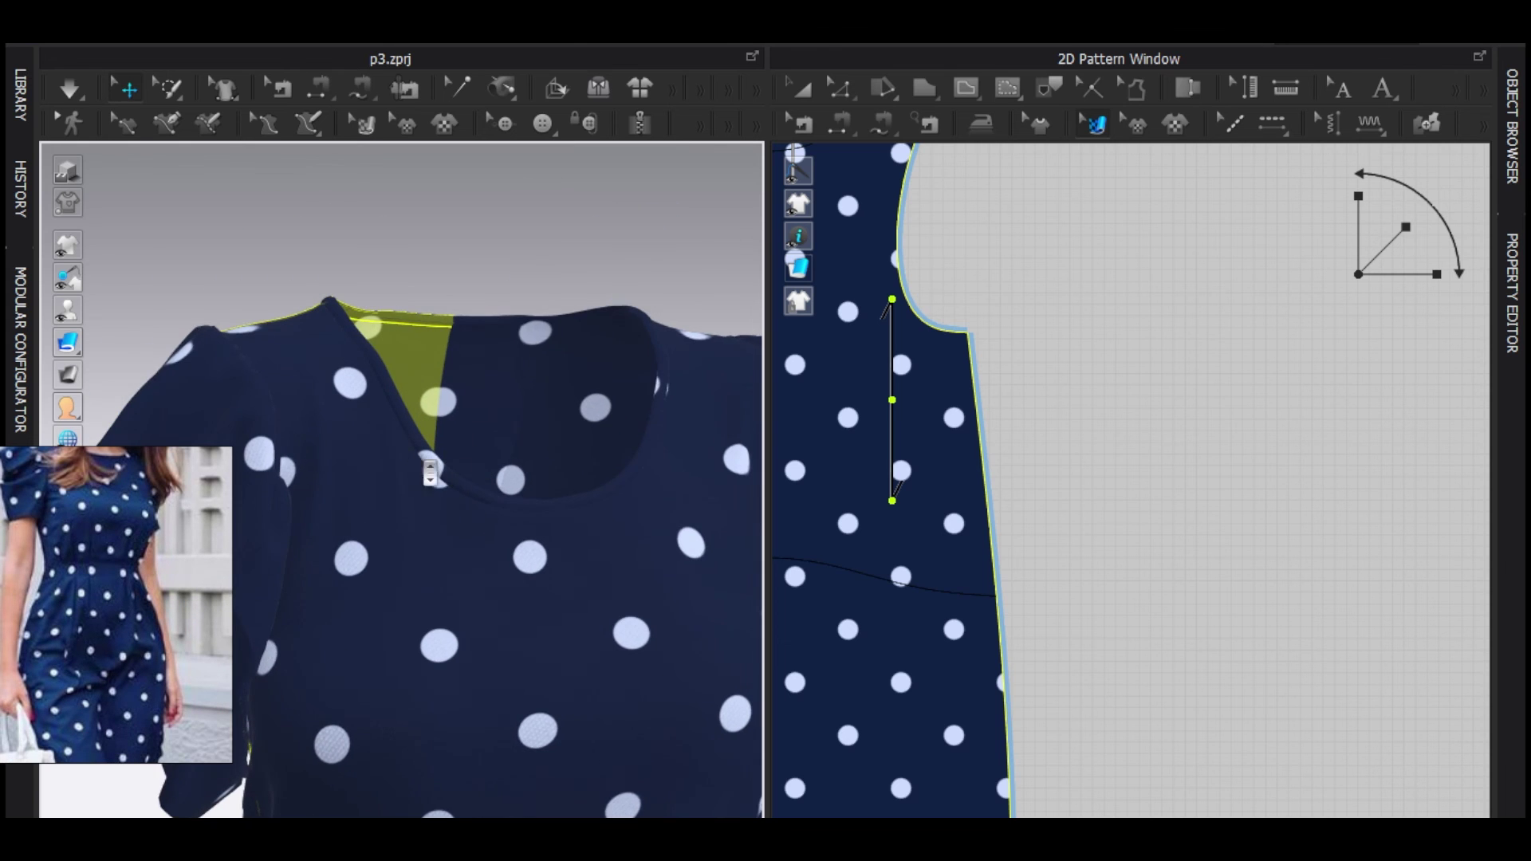
scroll(430, 472, up, 4)
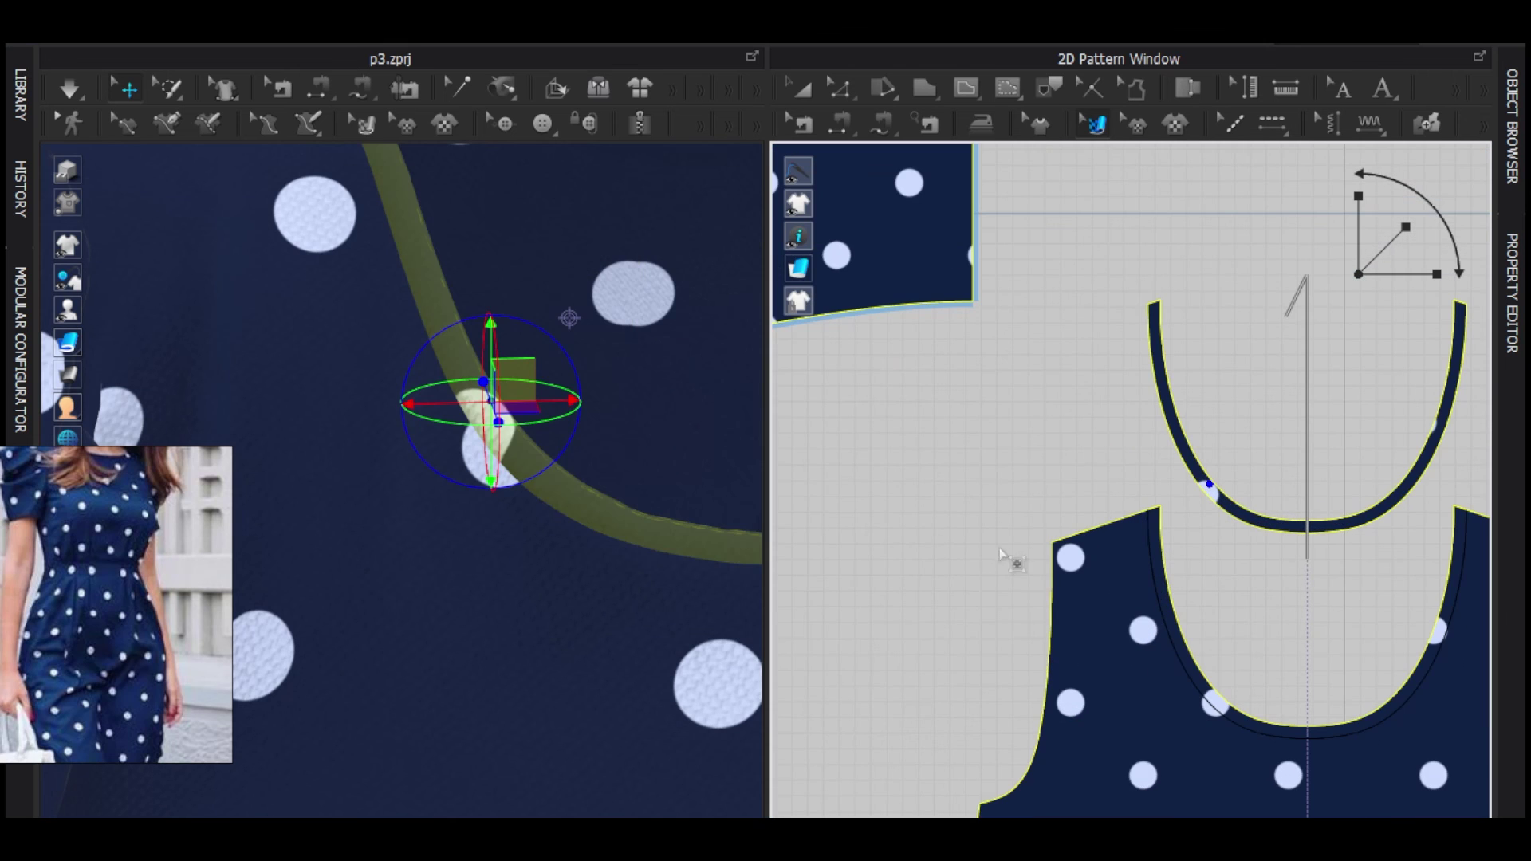
scroll(636, 553, down, 5)
click(366, 266)
Step: Shift the polka-dot texture on the front neckline binding slightly down and to the right to reduce the visible dot
scroll(651, 556, up, 1)
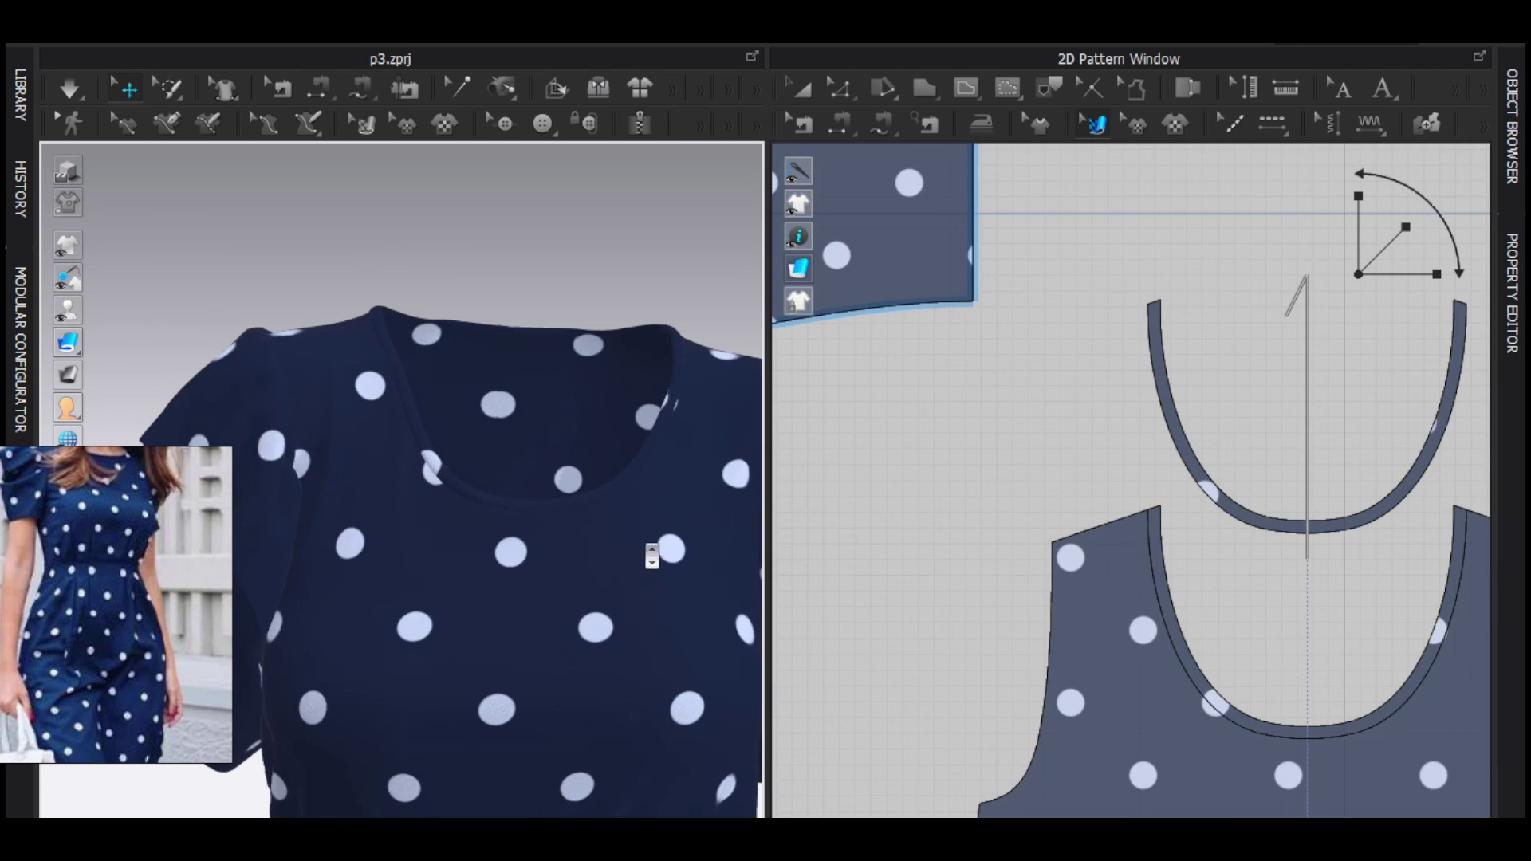
scroll(651, 556, up, 4)
scroll(1236, 443, up, 4)
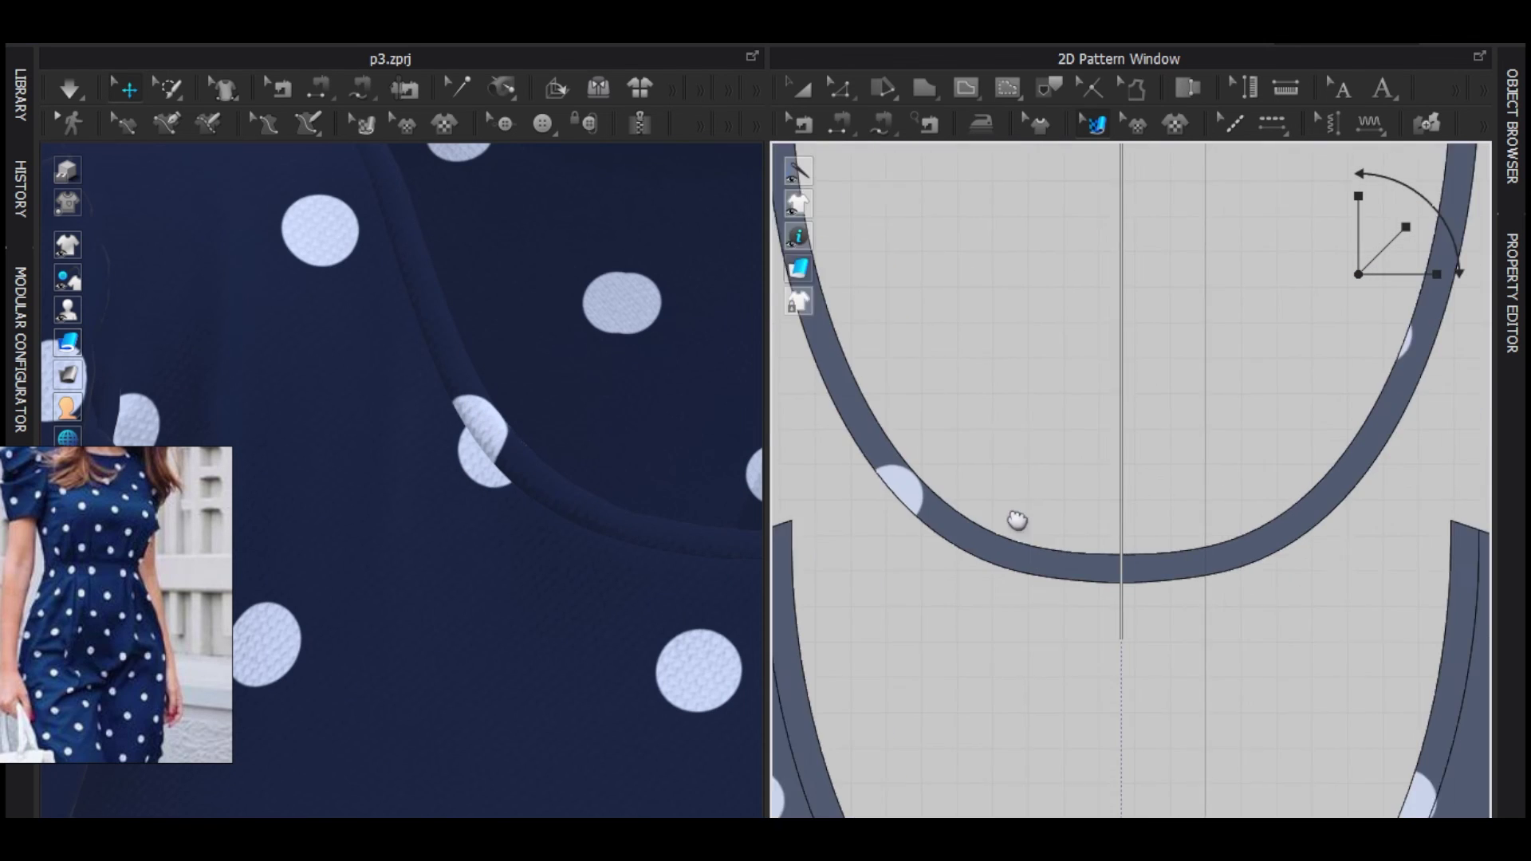
scroll(1037, 520, down, 3)
scroll(1100, 566, up, 3)
click(1128, 590)
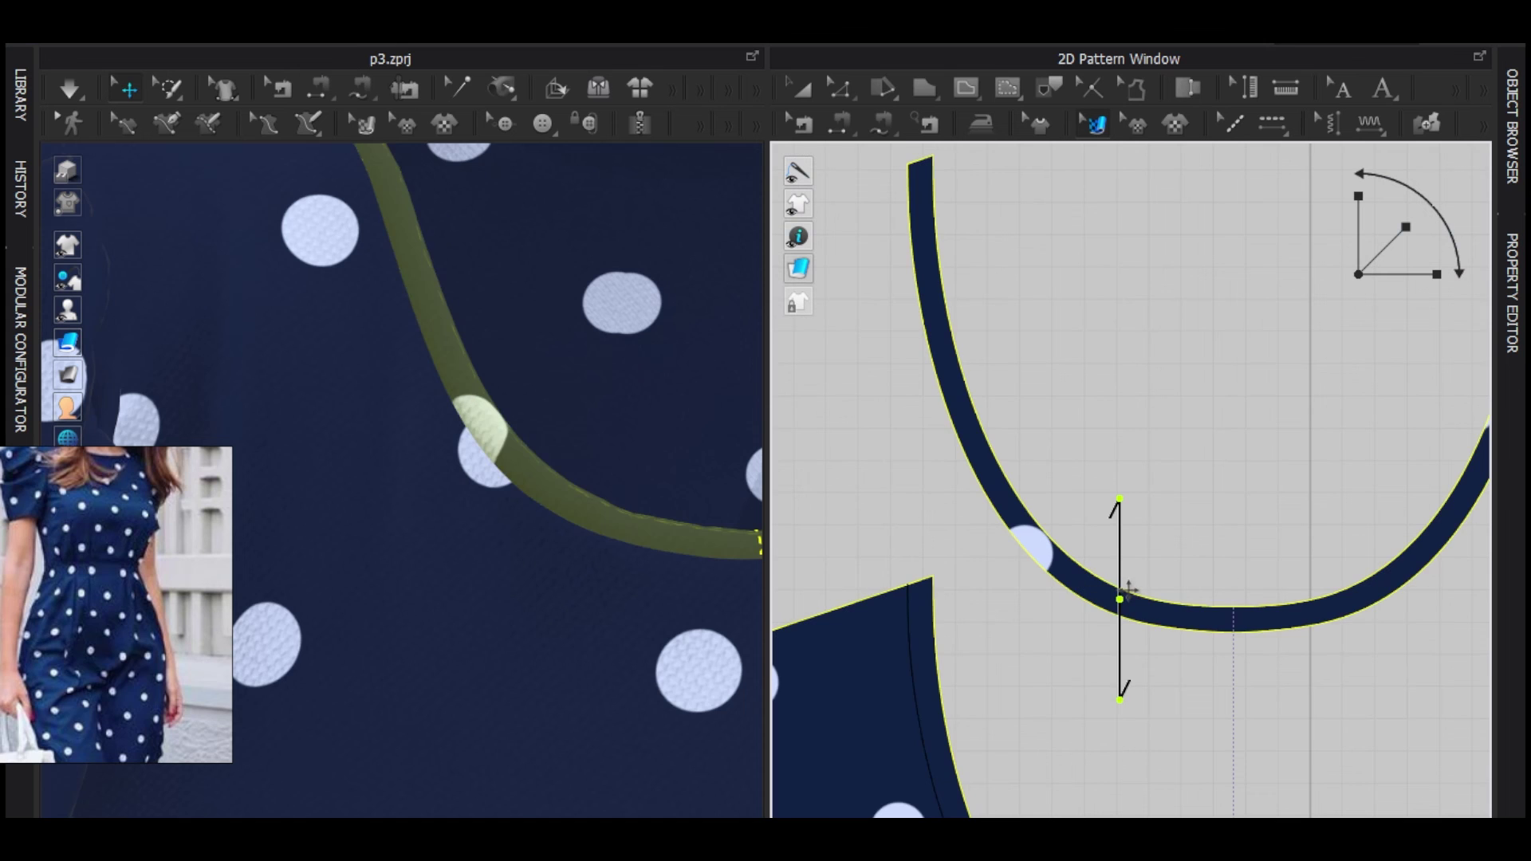
mouse_move(1139, 612)
mouse_down()
mouse_move(1154, 625)
mouse_move(1138, 641)
mouse_move(1203, 615)
mouse_move(1148, 635)
mouse_up()
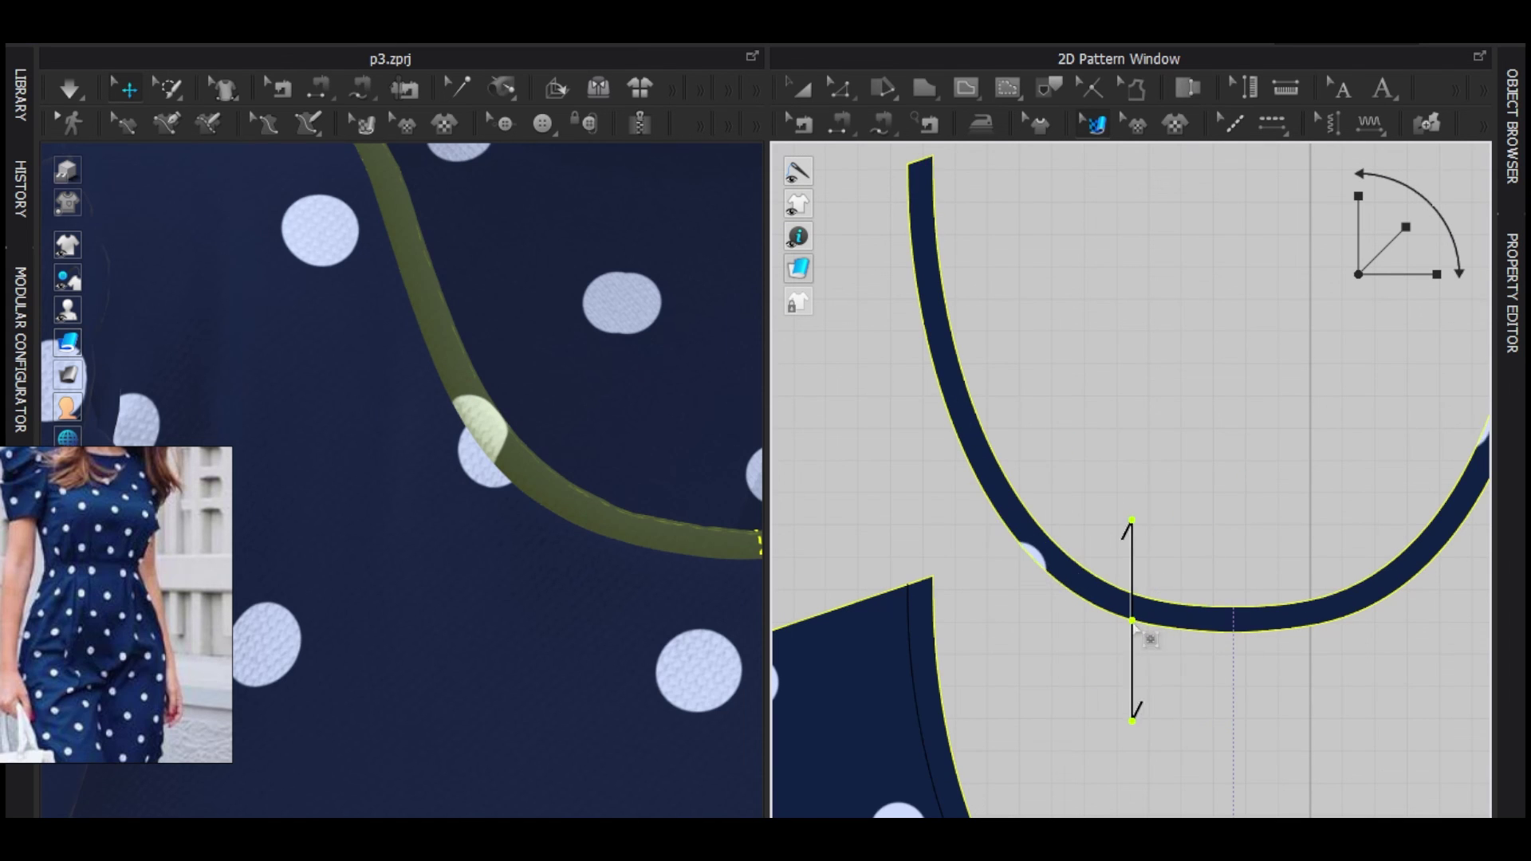
Step: Try rescaling the polka-dot texture from the front dress panel, and undo the change
scroll(1091, 617, down, 4)
scroll(1141, 567, down, 2)
middle_drag(1121, 655, 1064, 496)
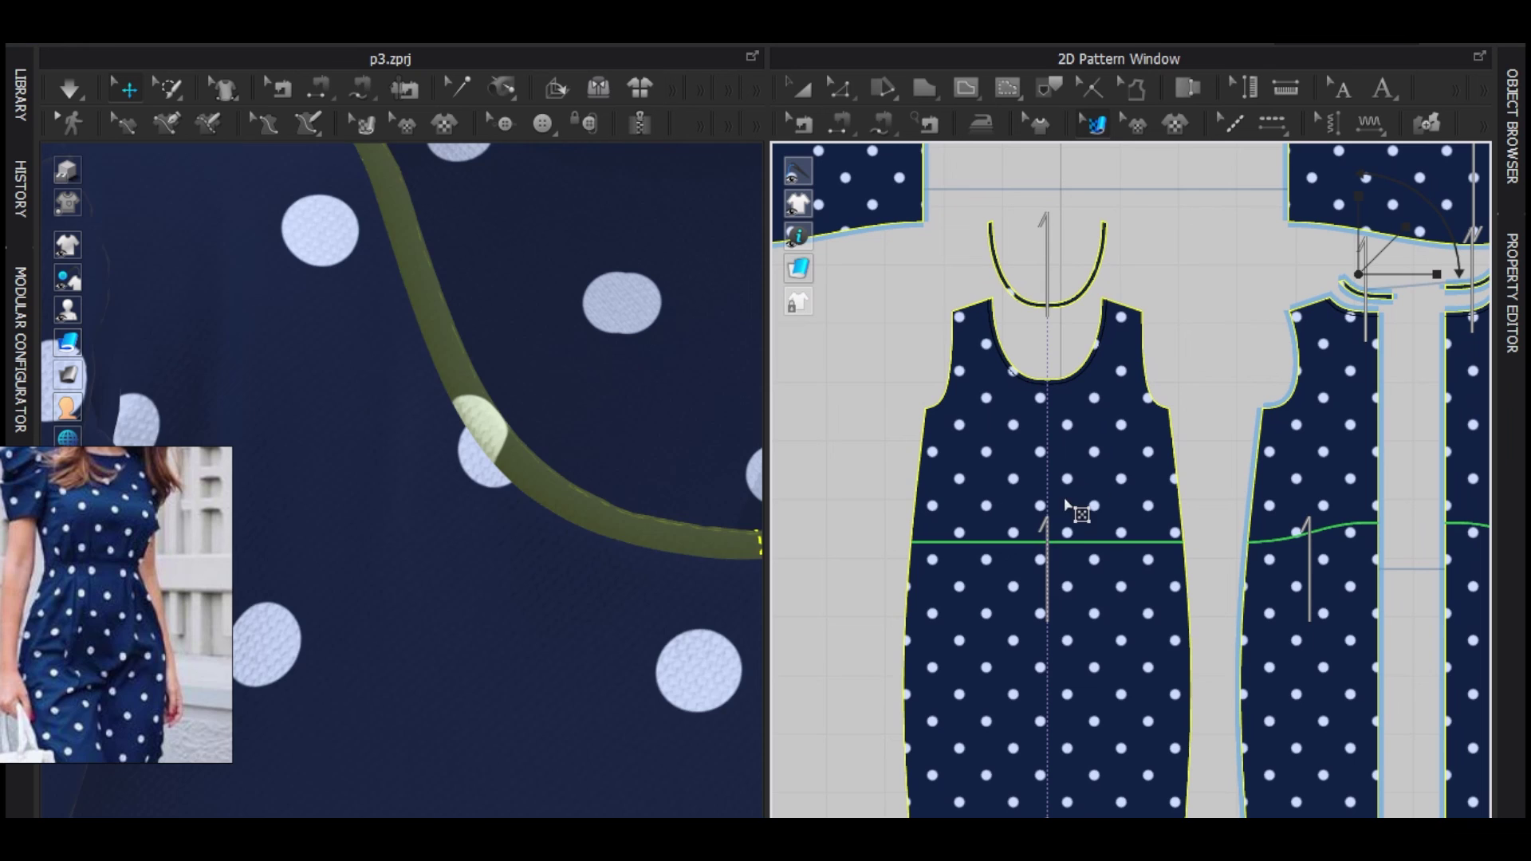
click(1064, 496)
drag(1410, 220, 1405, 247)
key(ctrl+z)
key(ctrl+z)
scroll(1051, 265, up, 3)
scroll(1062, 472, down, 3)
middle_drag(1063, 536, 1101, 416)
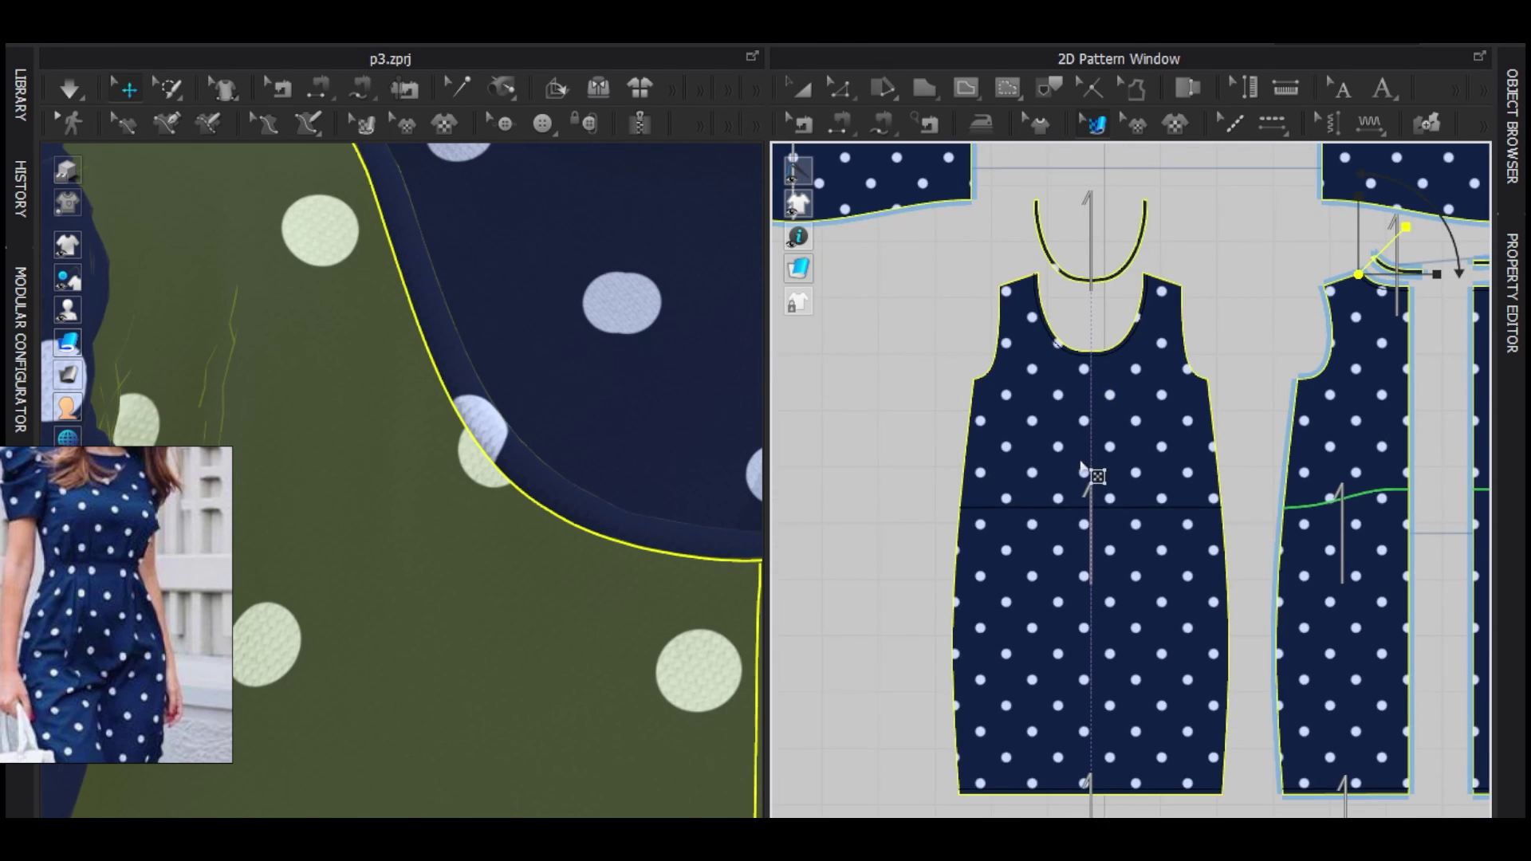
Step: Move the fabric texture on the front neckline binding until the strip is plain navy without dots
scroll(1063, 362, down, 3)
click(1009, 304)
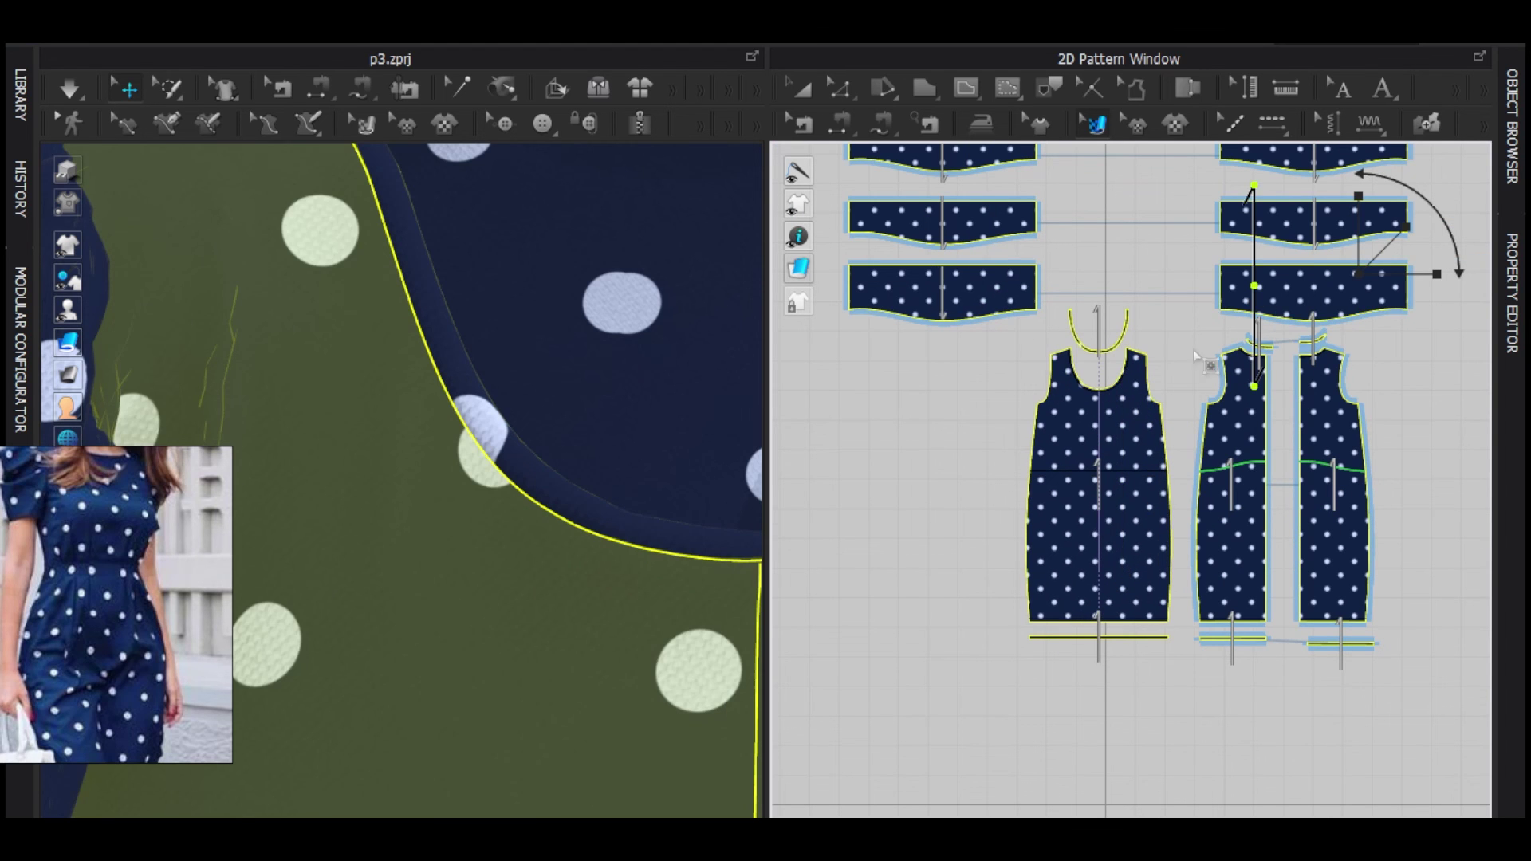
click(1149, 499)
scroll(1133, 447, up, 8)
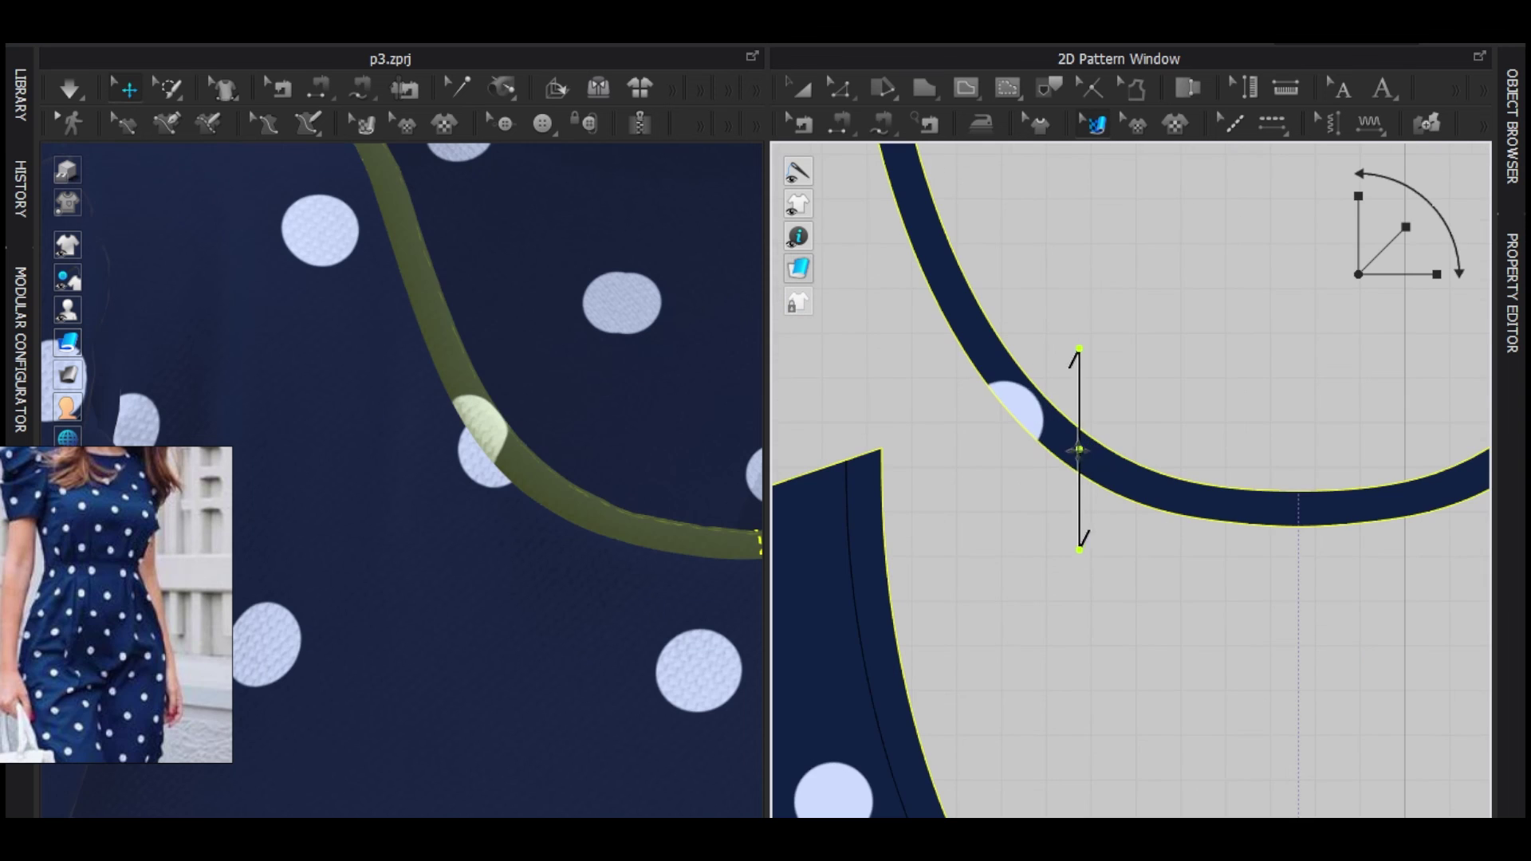
drag(1076, 444, 1051, 471)
scroll(1051, 458, down, 3)
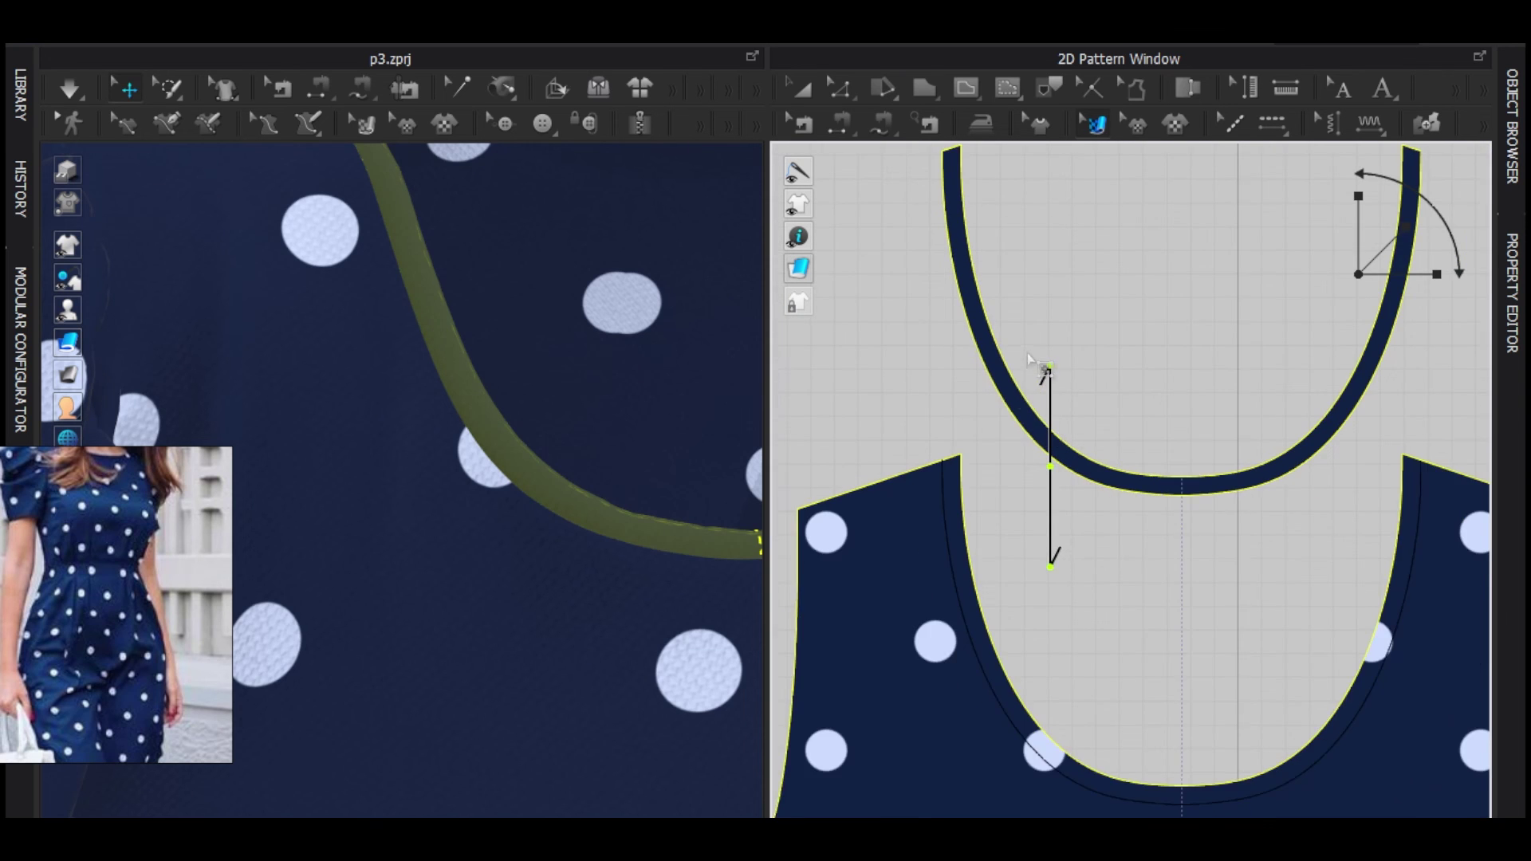
middle_drag(1033, 343, 993, 416)
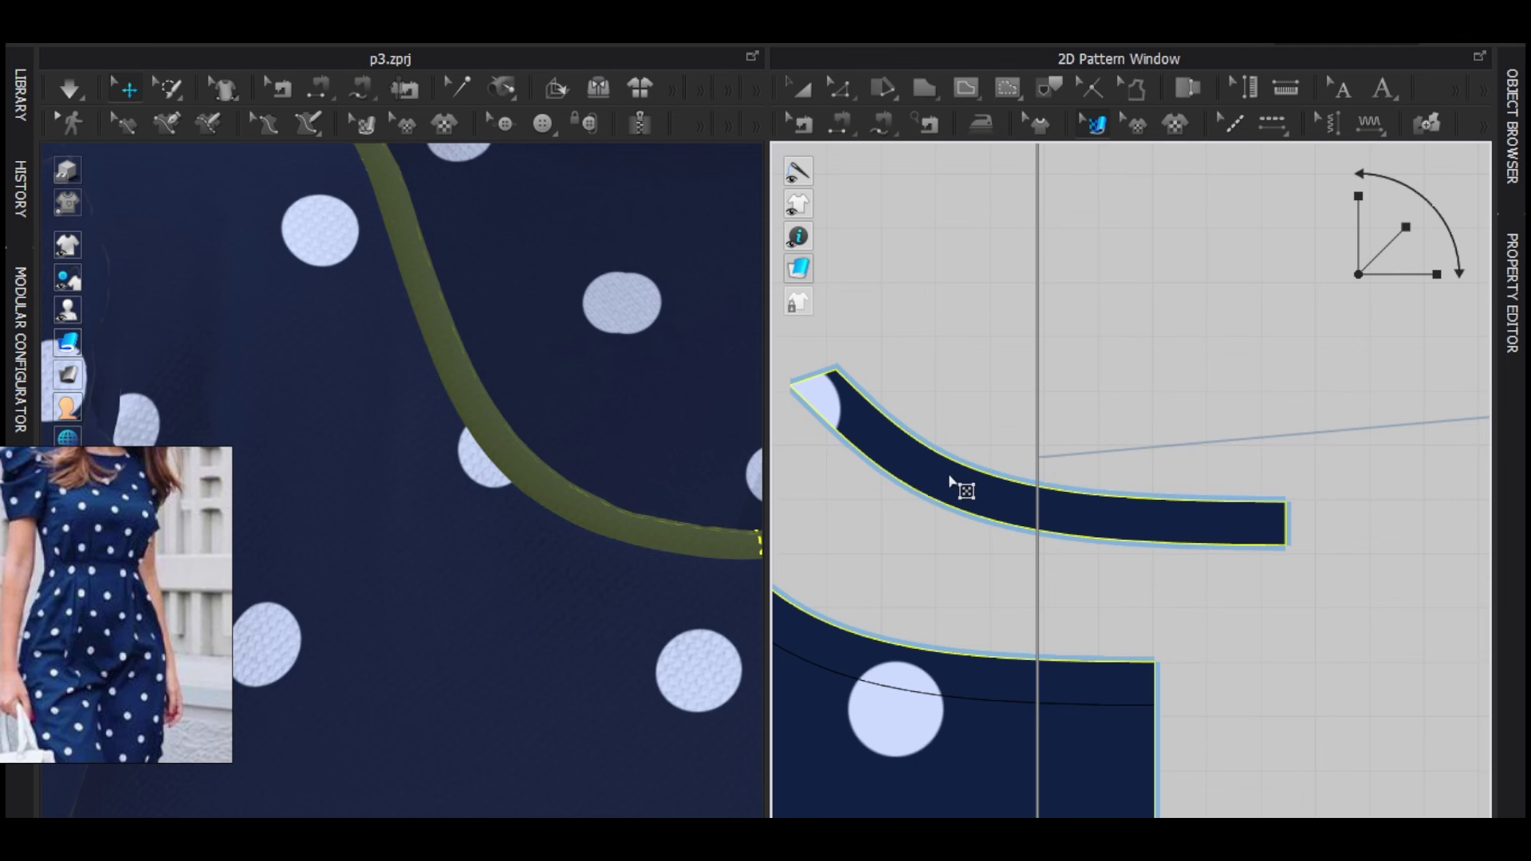
drag(949, 478, 913, 478)
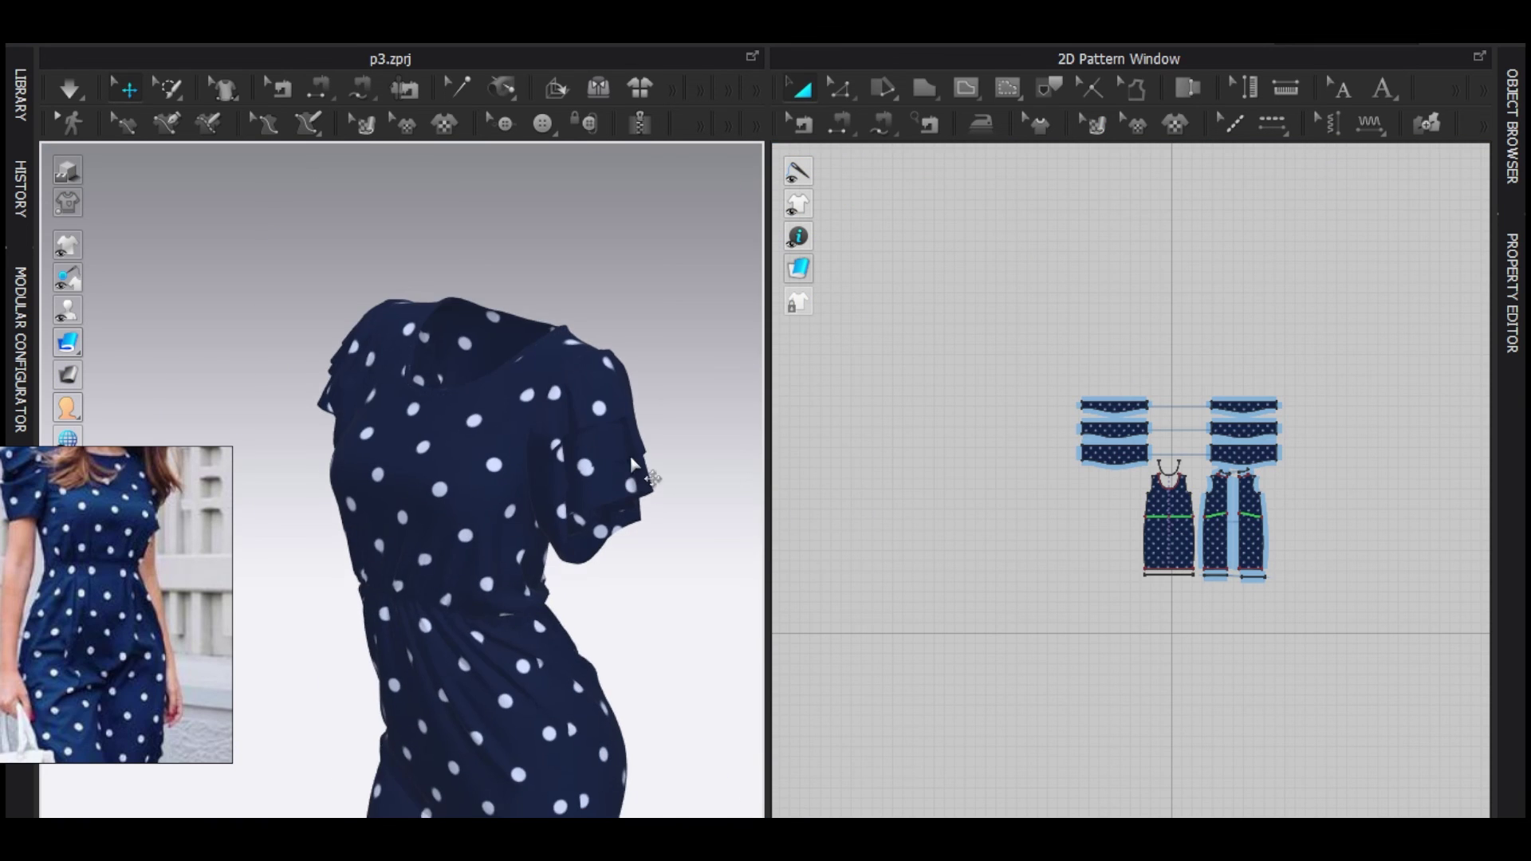
Step: Examine the polka-dot print on the whole dress from the back, front and sides, including the neckline and waist
right_drag(630, 456, 448, 492)
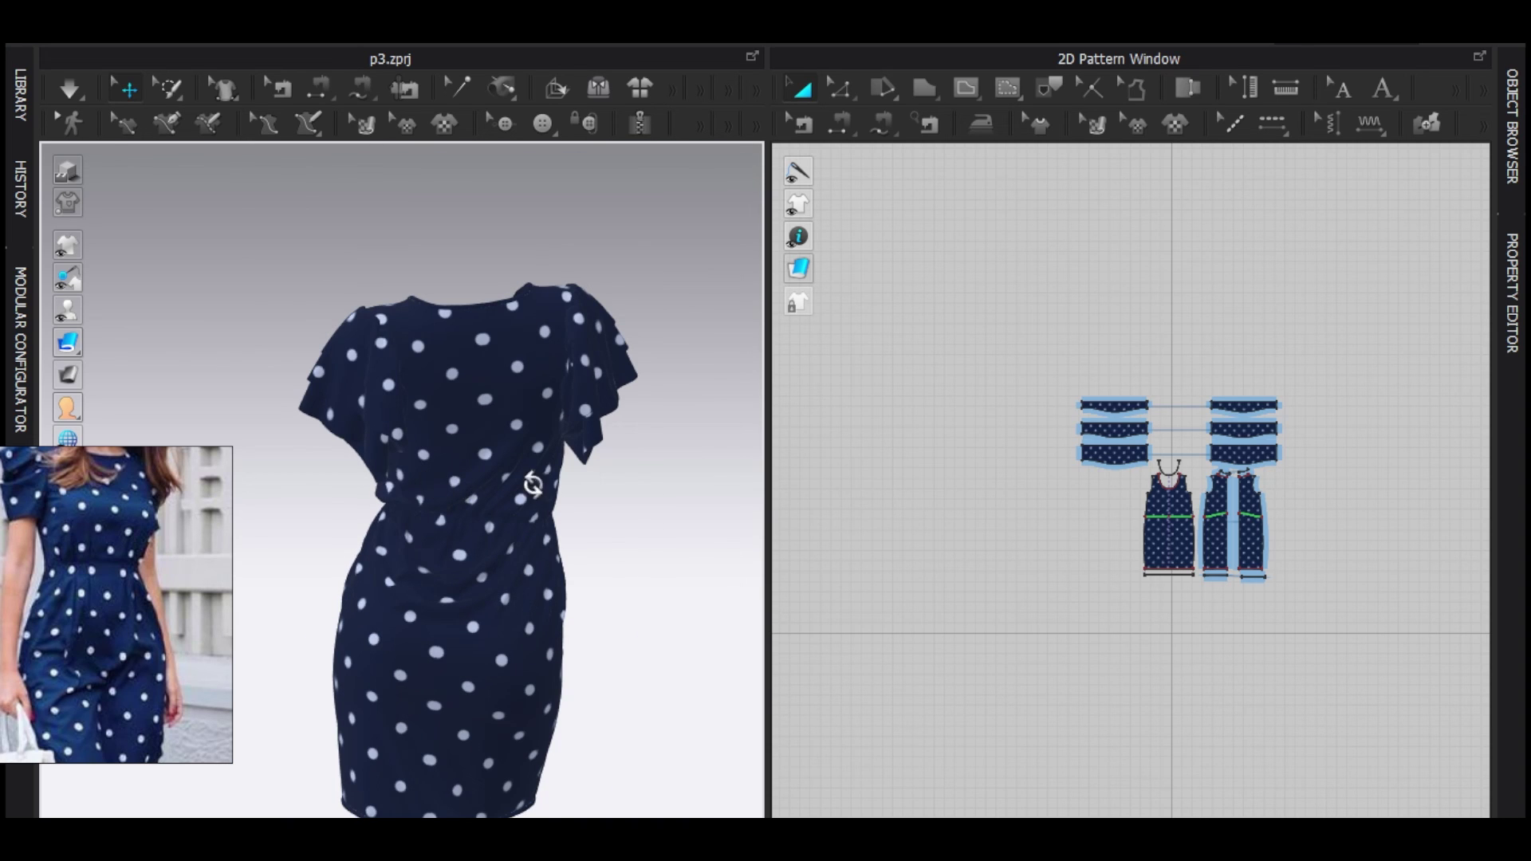
right_drag(533, 484, 590, 488)
scroll(488, 502, up, 3)
right_drag(489, 502, 538, 522)
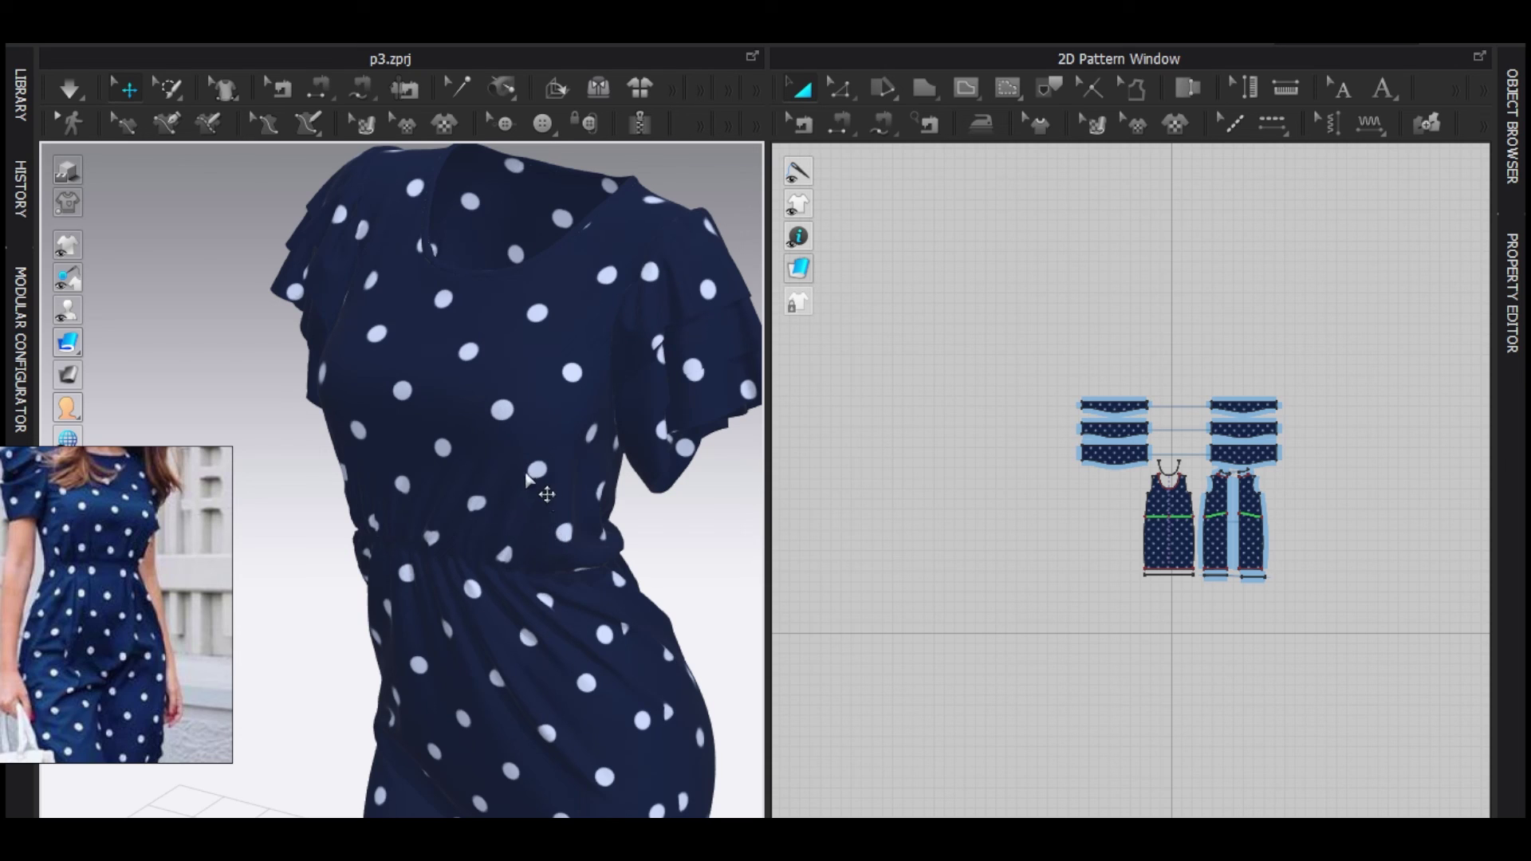
right_drag(547, 495, 567, 493)
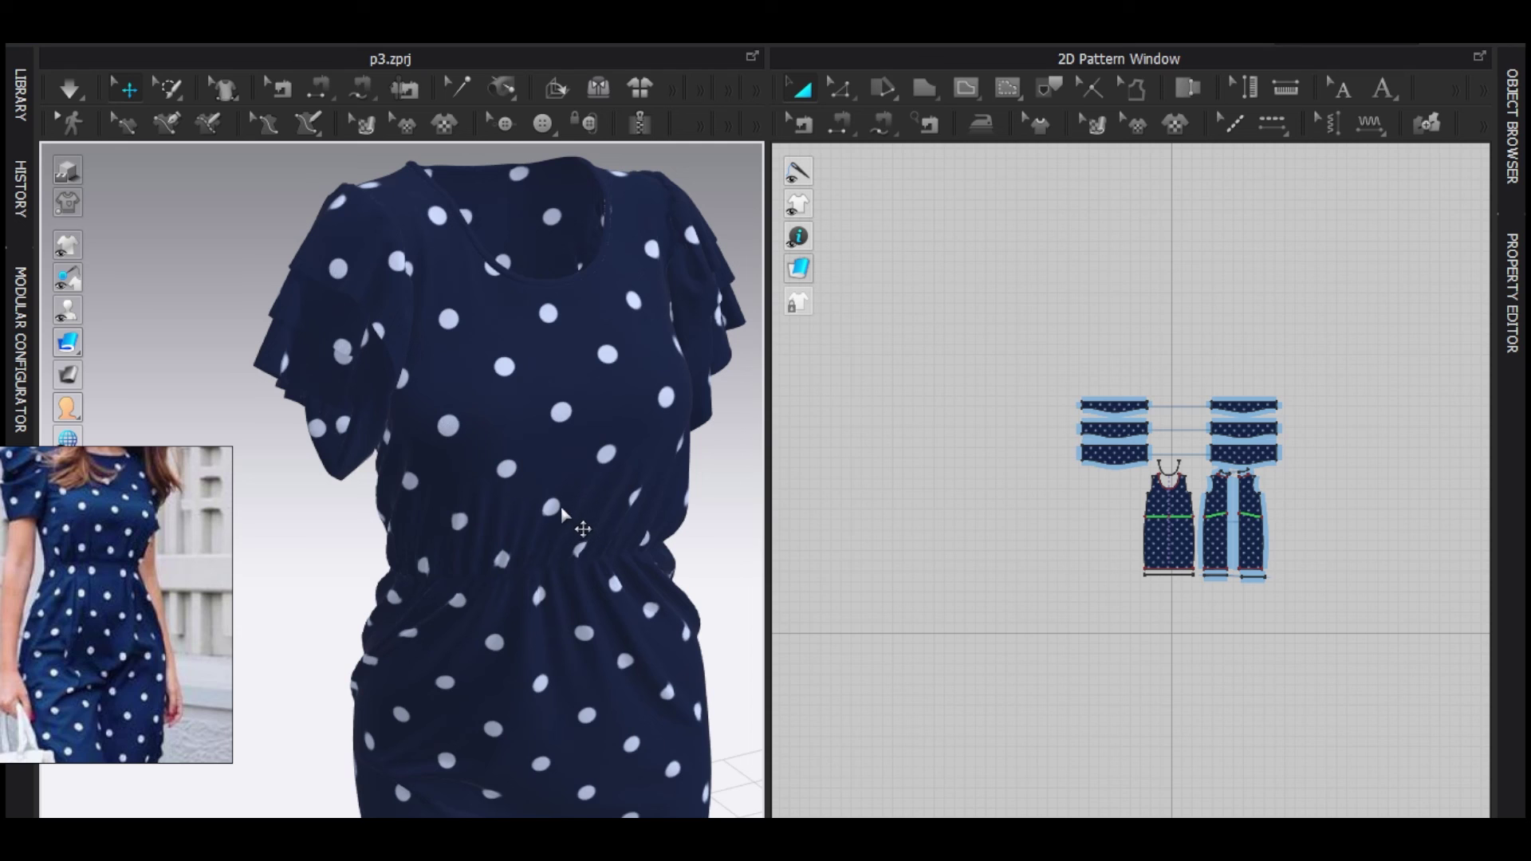
scroll(556, 500, down, 3)
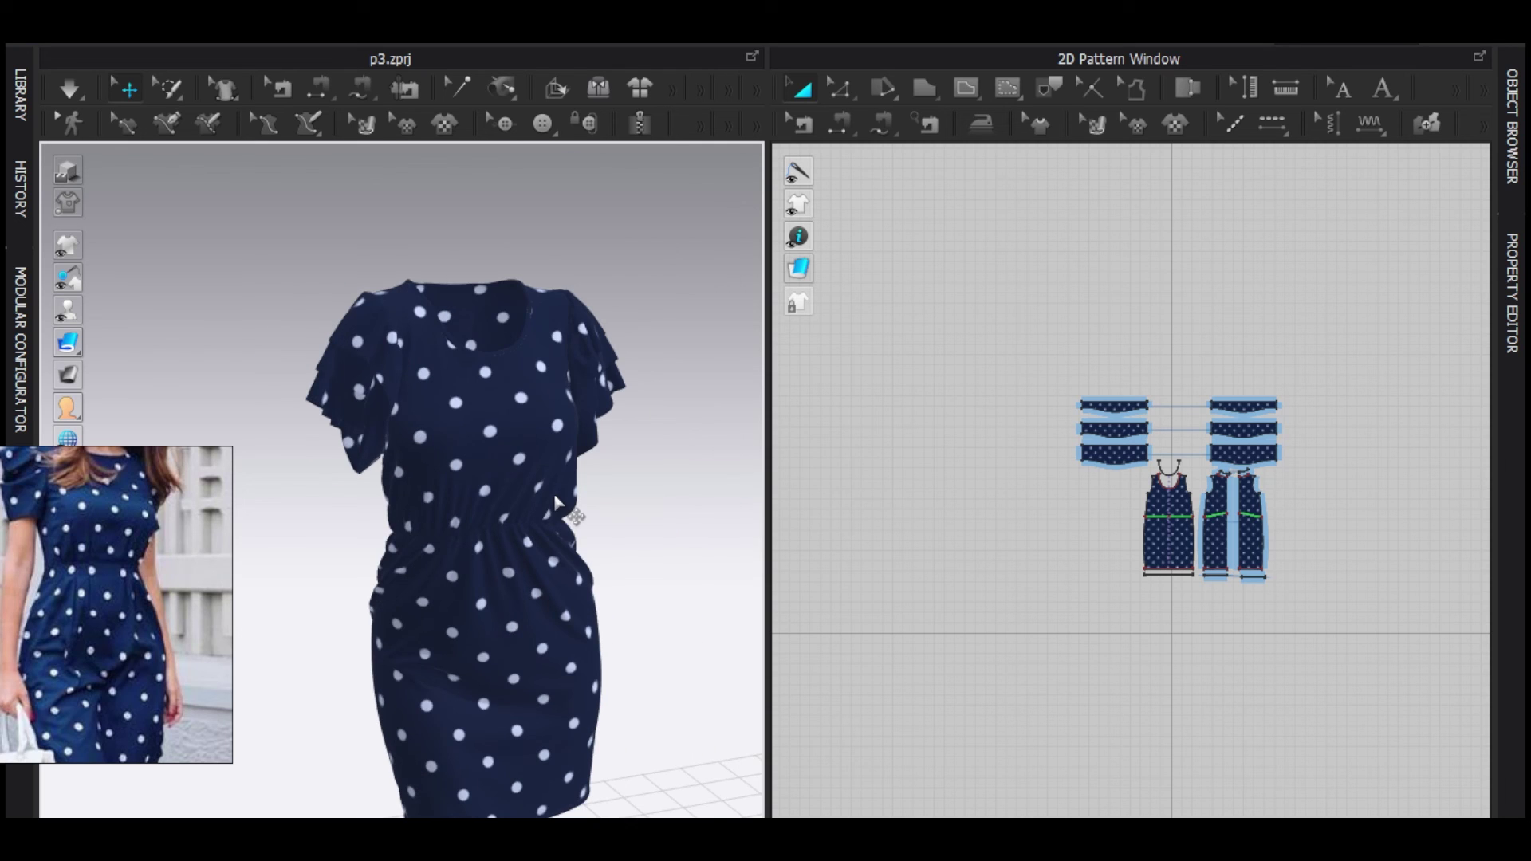
scroll(555, 500, up, 3)
right_drag(572, 505, 497, 484)
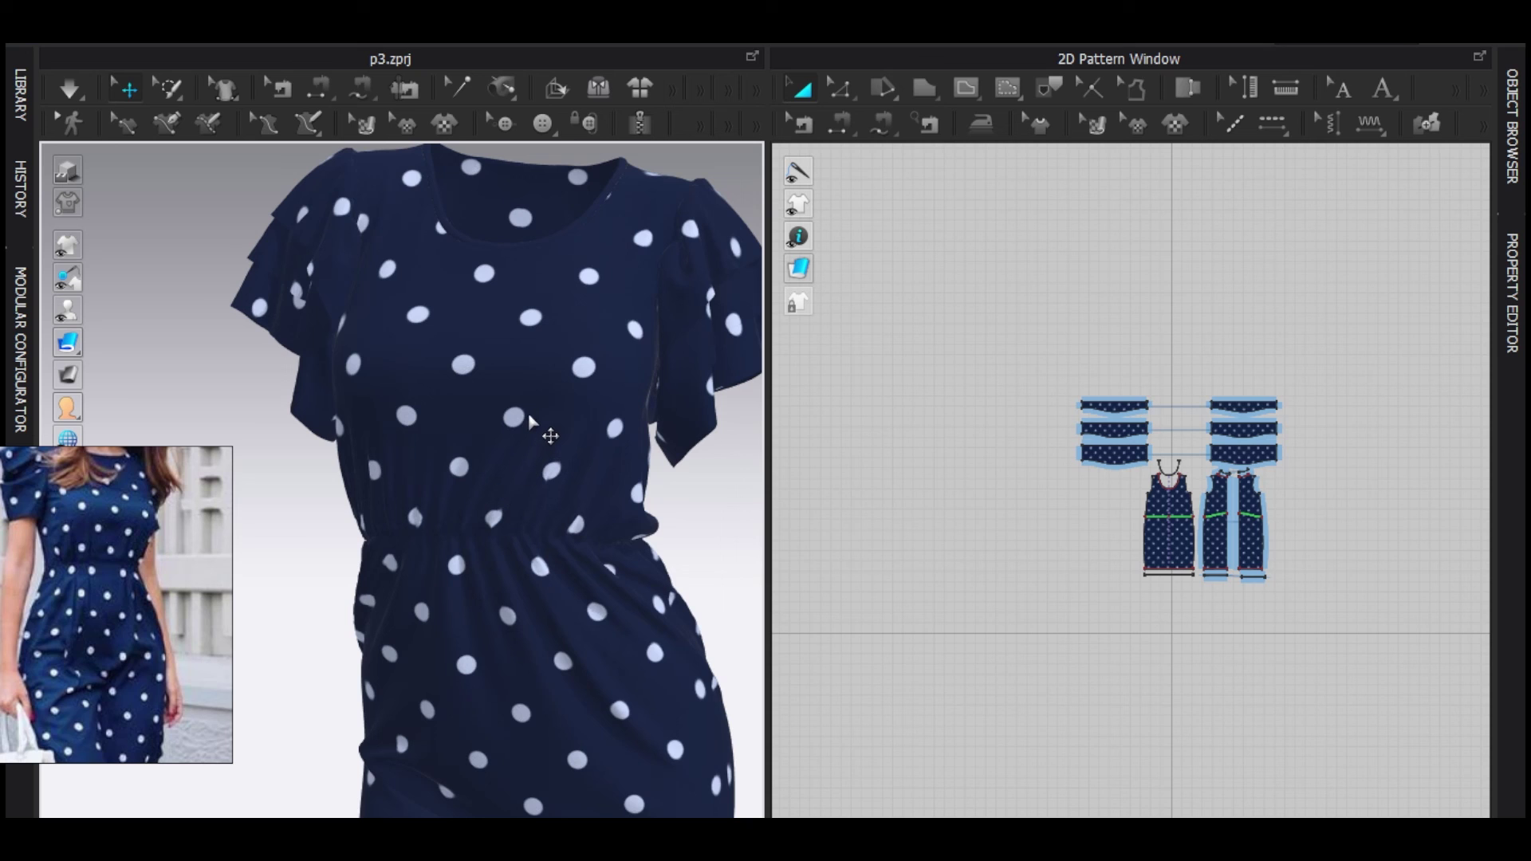